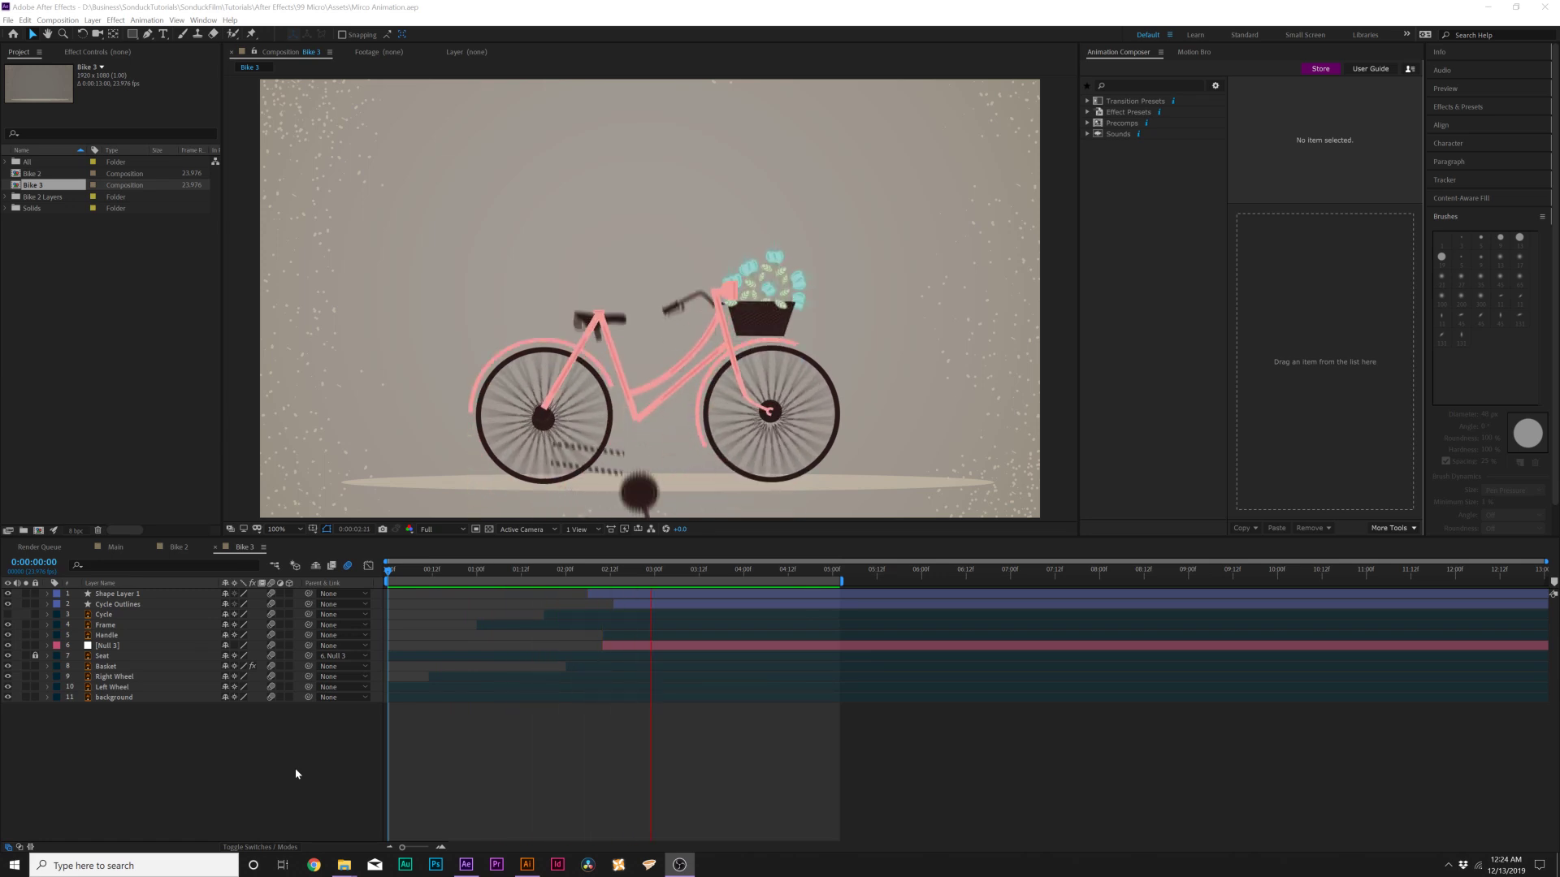
Play the Bike 3 animation preview from the start, then switch to Illustrator
click(291, 638)
key(space)
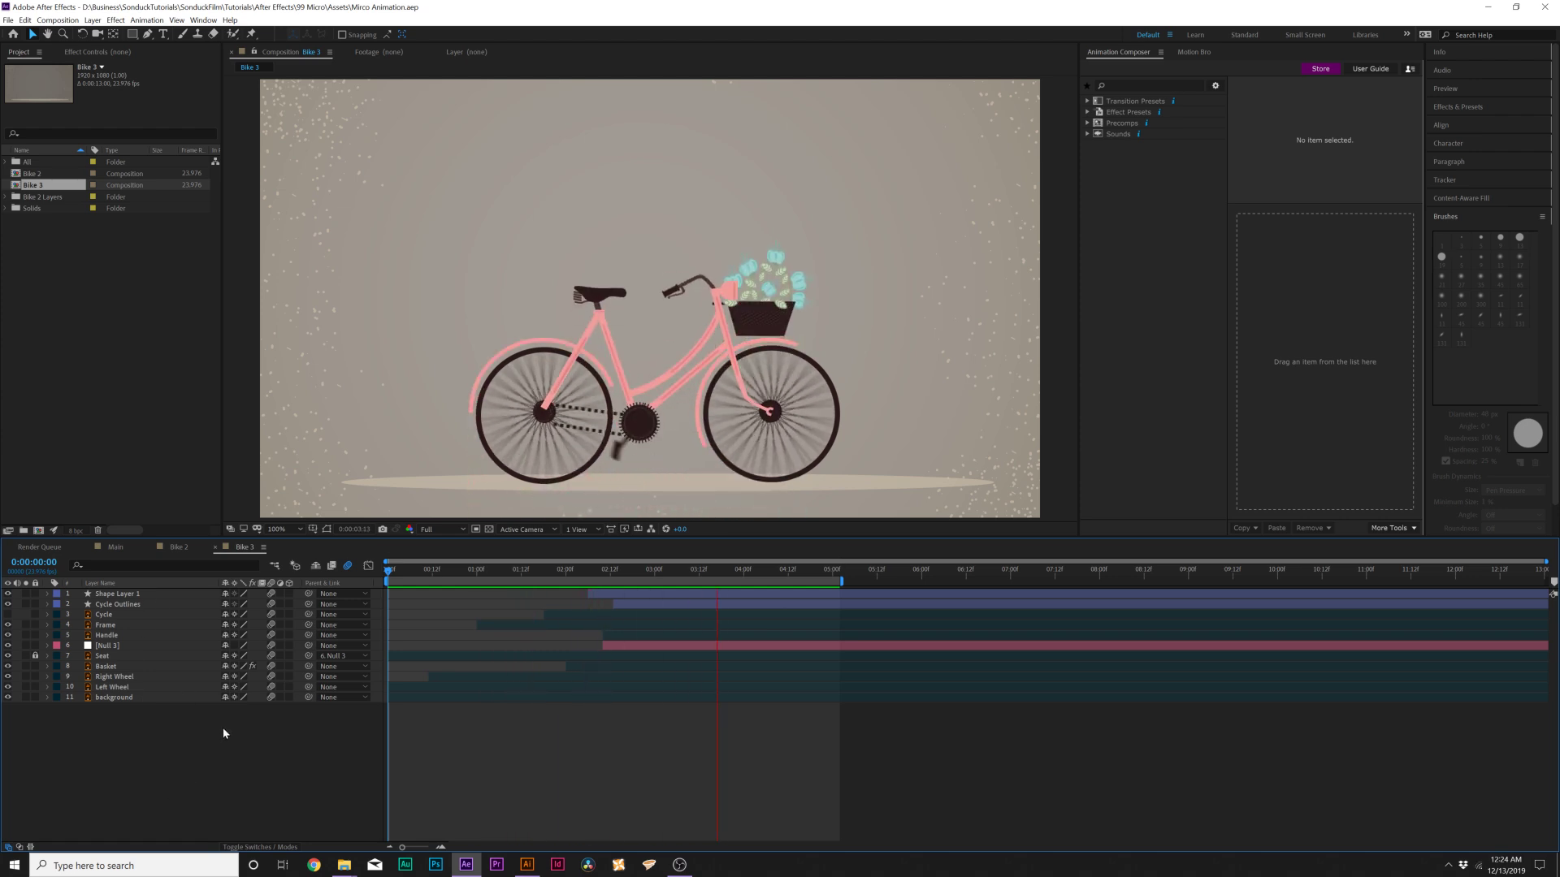
mouse_move(529, 871)
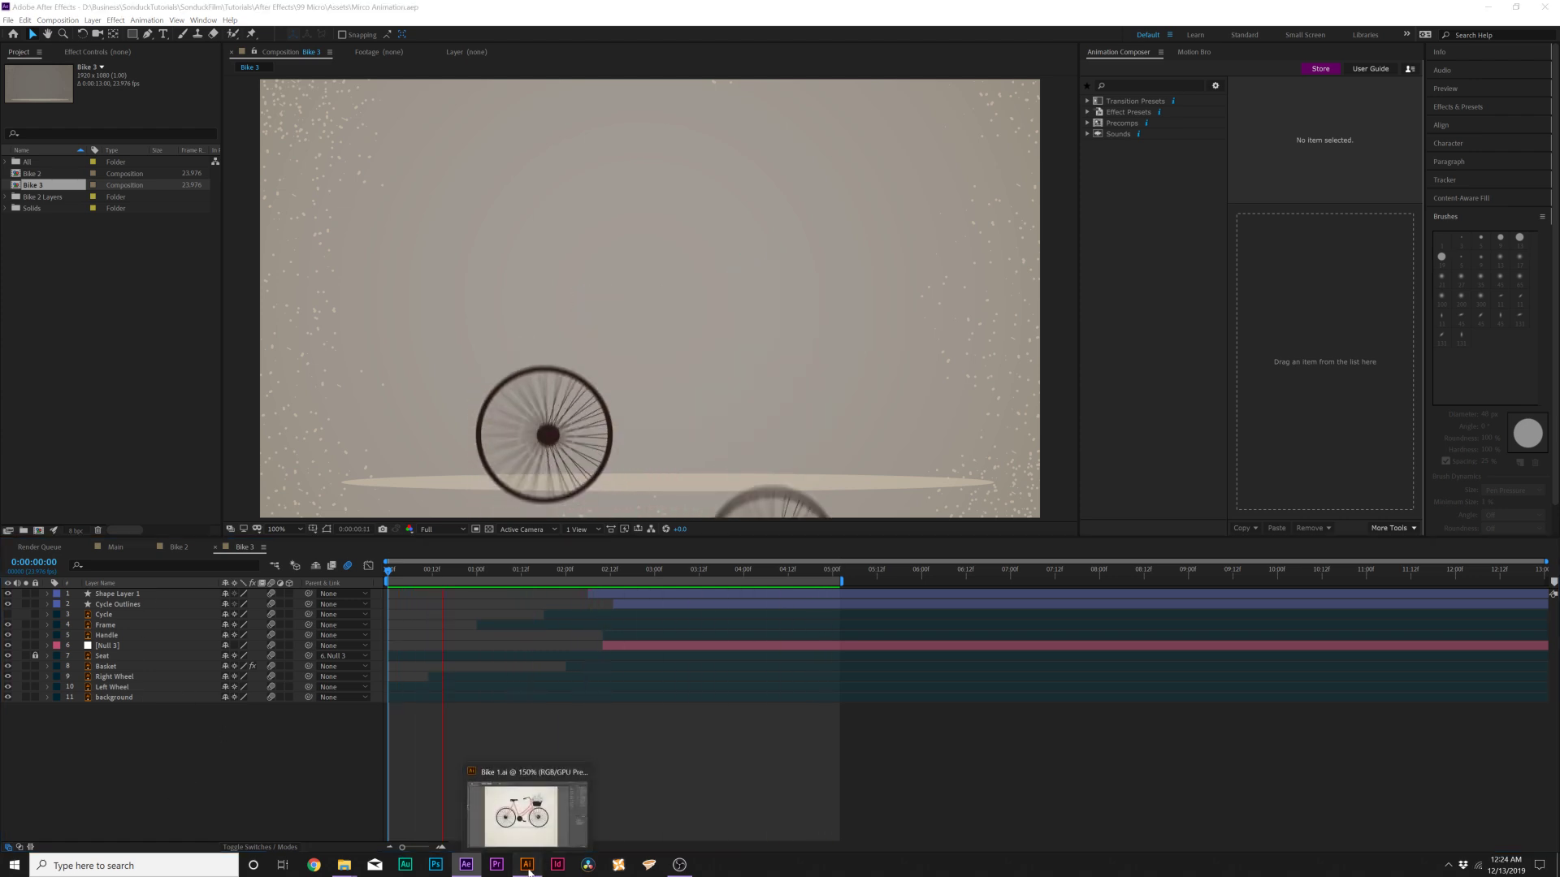
click(499, 792)
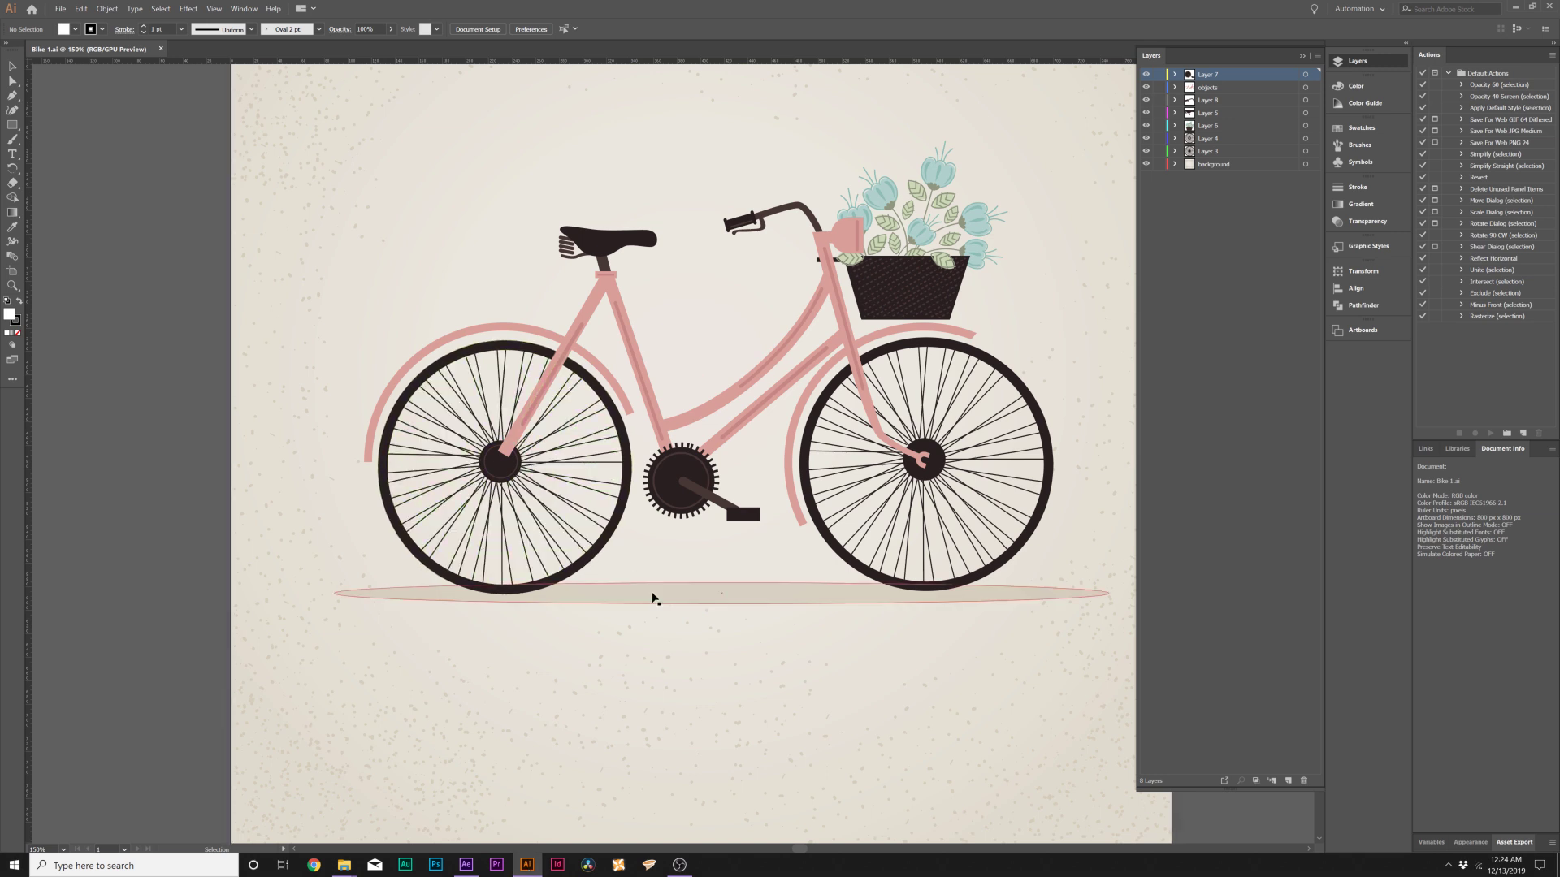
Scroll to show the Bike 1.ai pink bicycle on its plain white artboard
scroll(664, 583, down, 1)
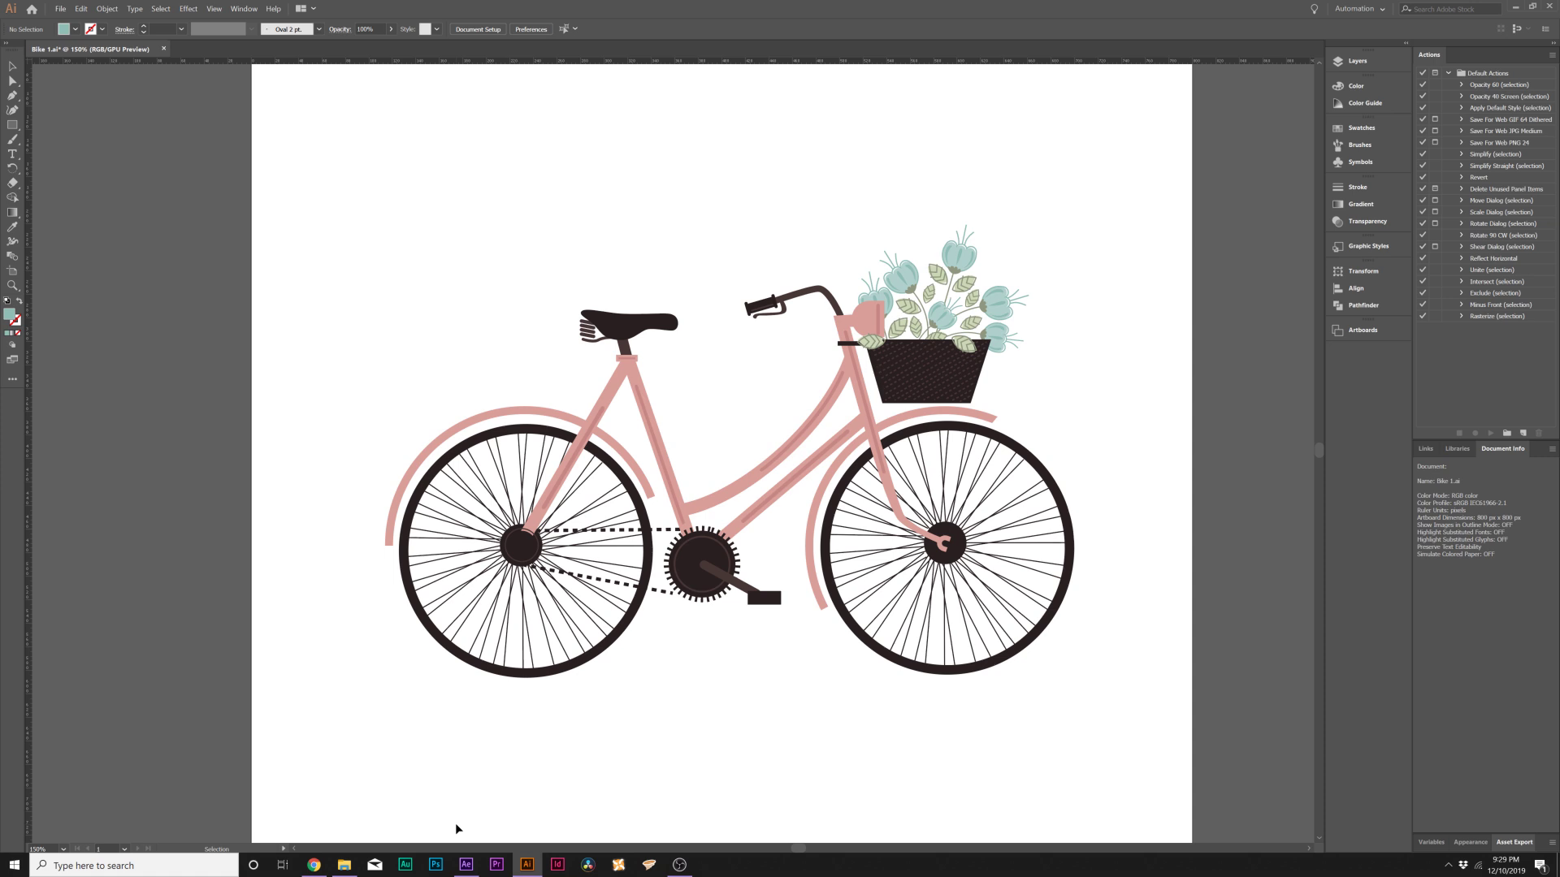
Inspect the objects layer's groups in the Layers panel and add an empty Layer 3
click(1356, 61)
click(1175, 76)
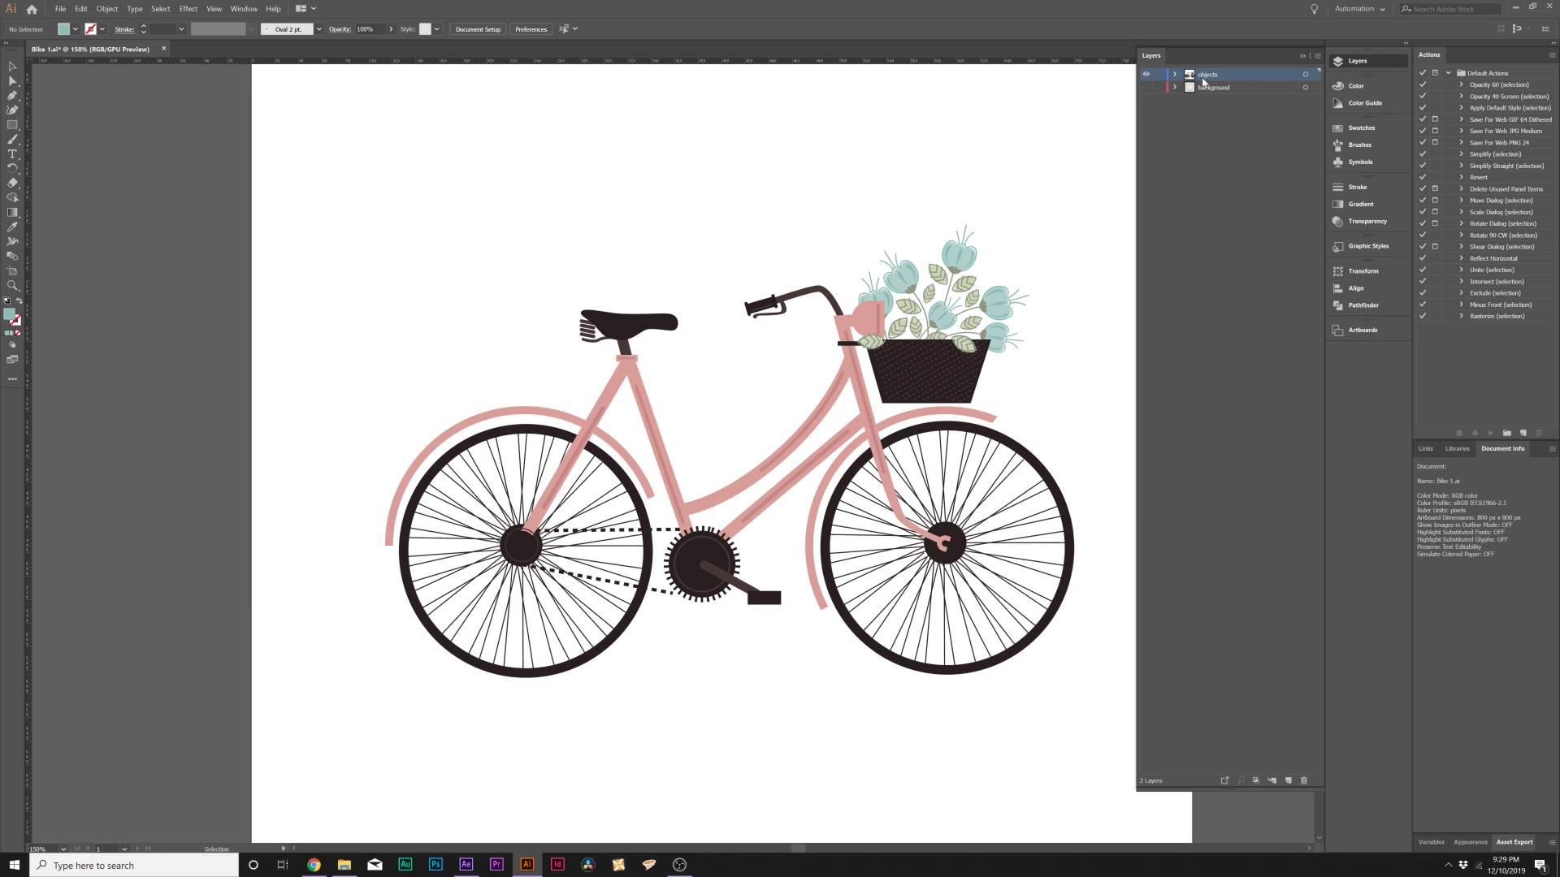
click(1147, 86)
click(1146, 87)
click(1175, 75)
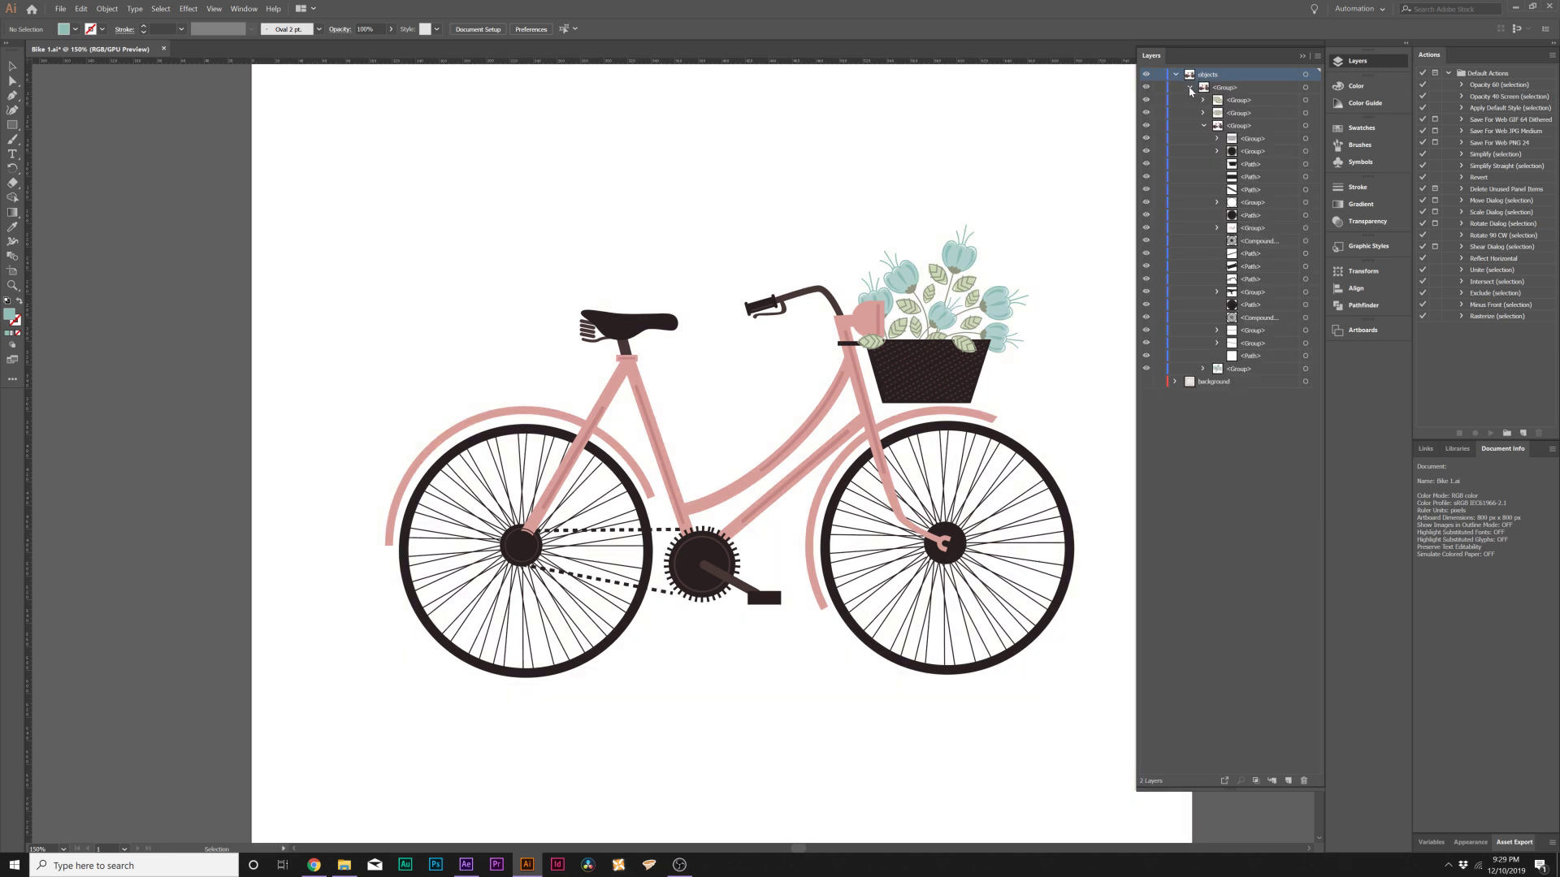
click(1186, 87)
click(1190, 88)
click(1174, 75)
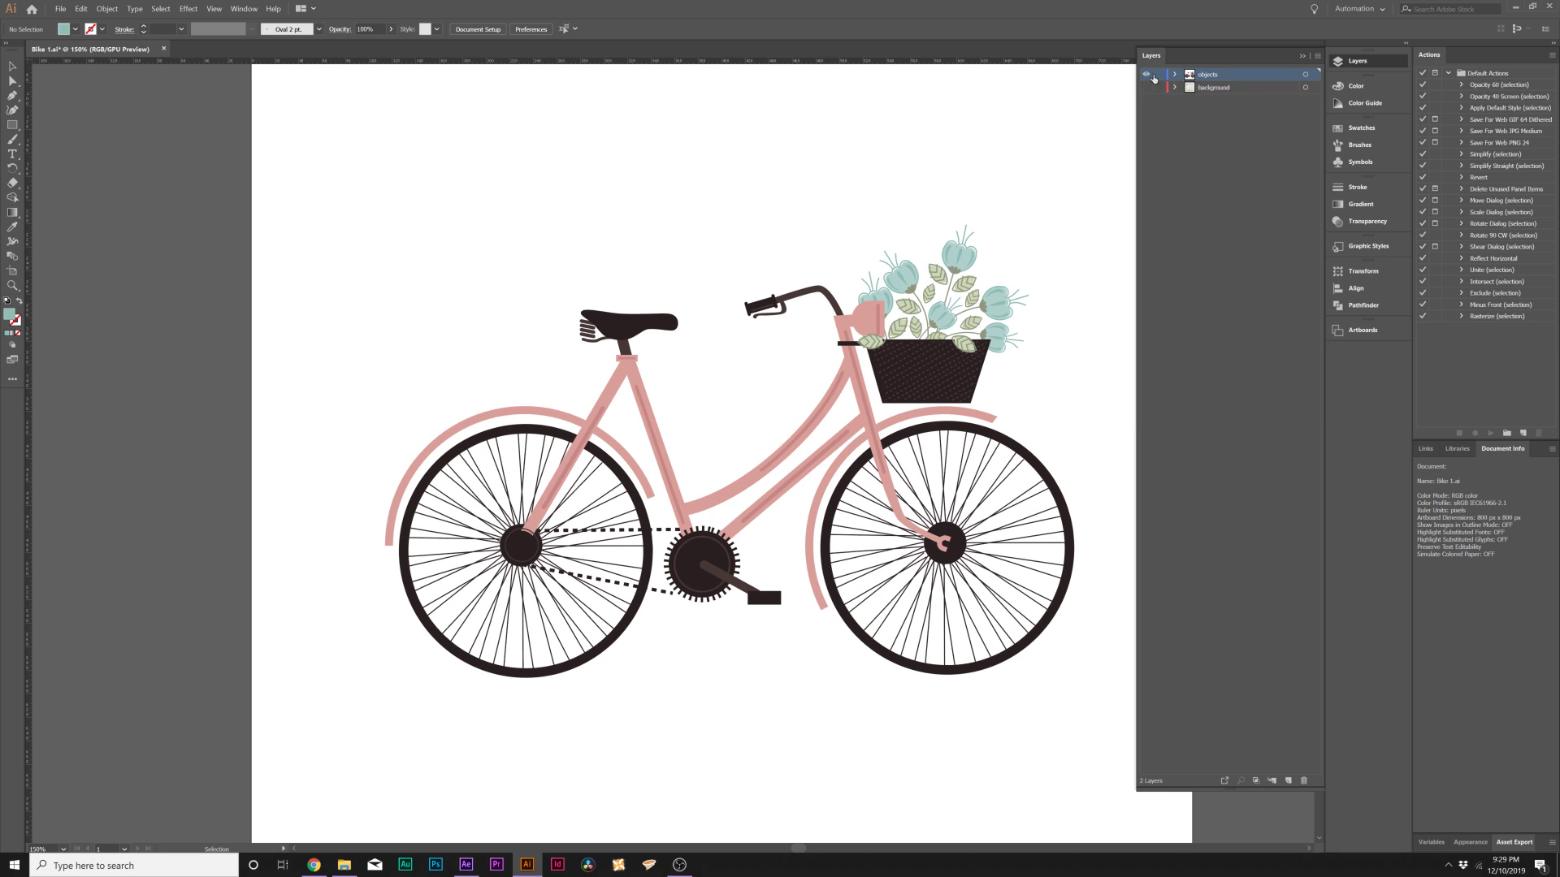
click(1175, 75)
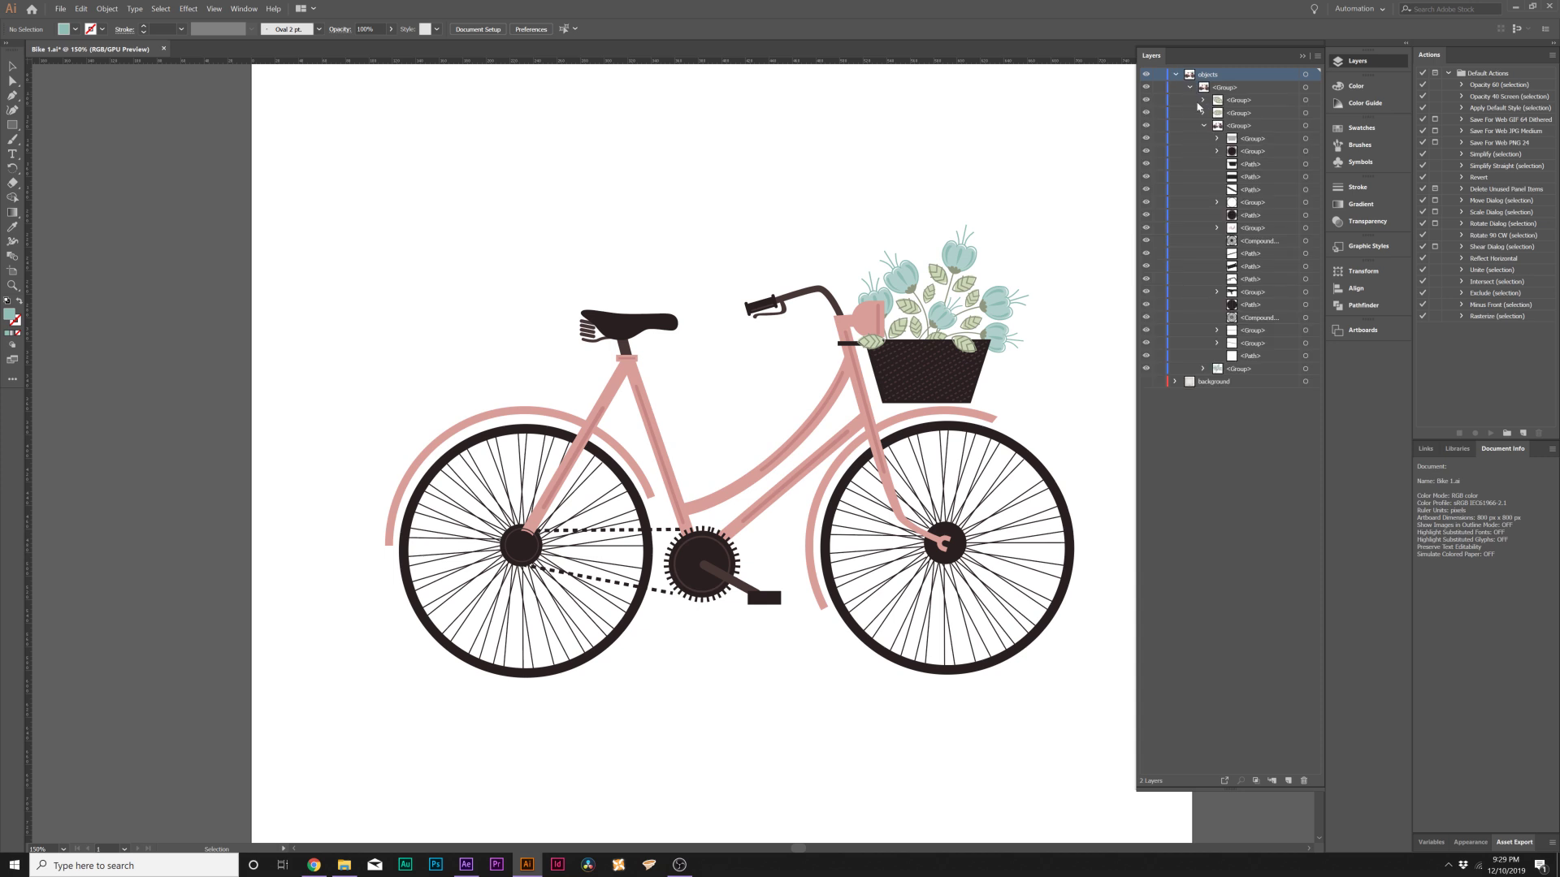
click(1203, 126)
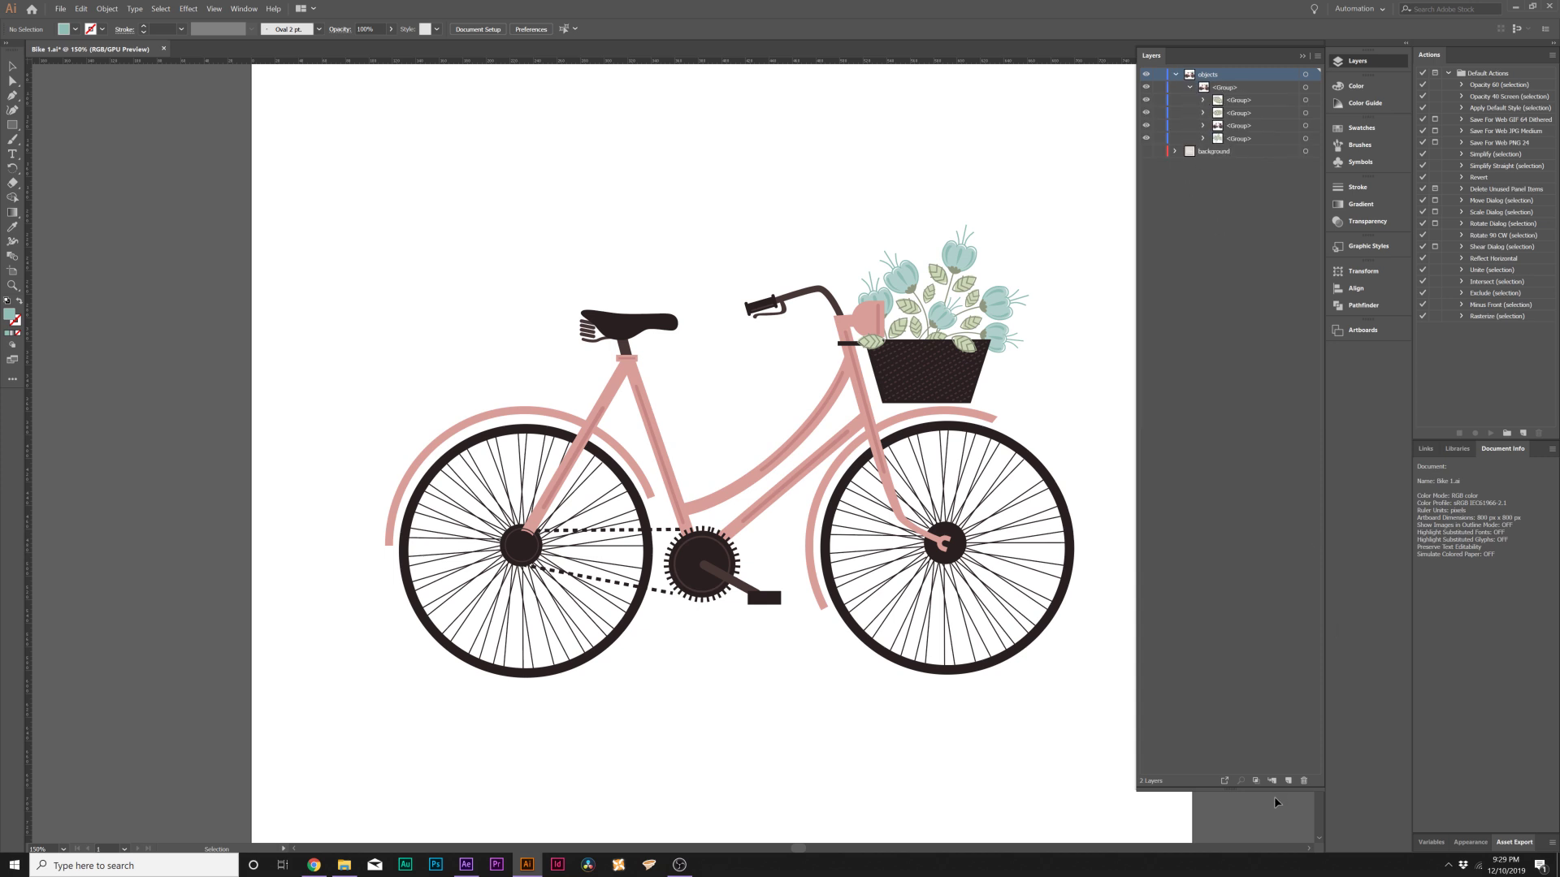
click(1289, 781)
click(1200, 139)
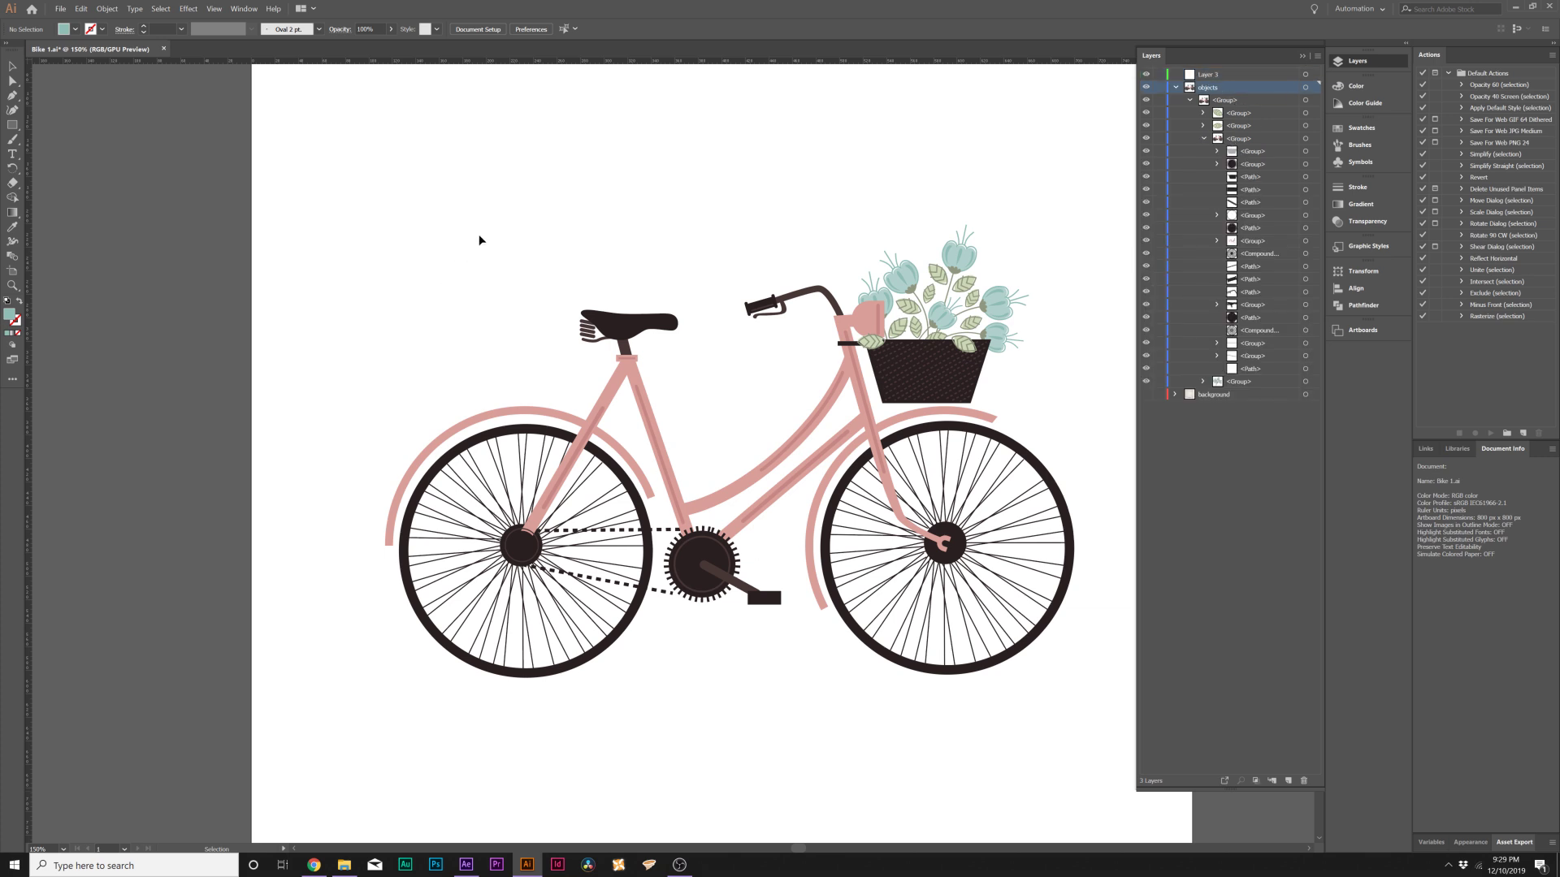
Ungroup the bicycle artwork twice with Object > Ungroup, undoing a trial seat move
click(635, 331)
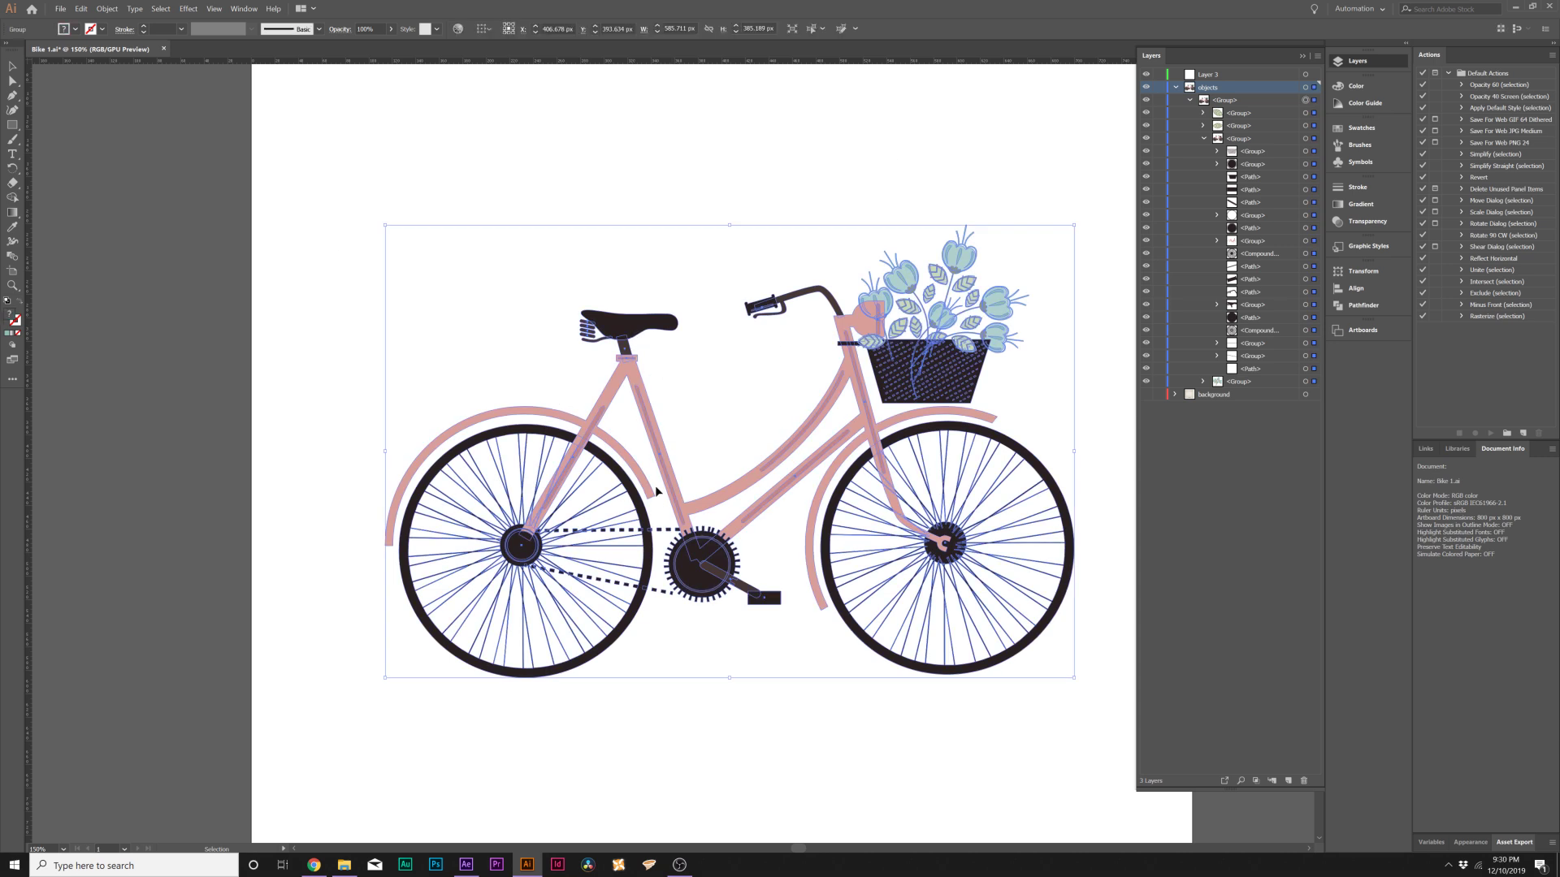
click(108, 9)
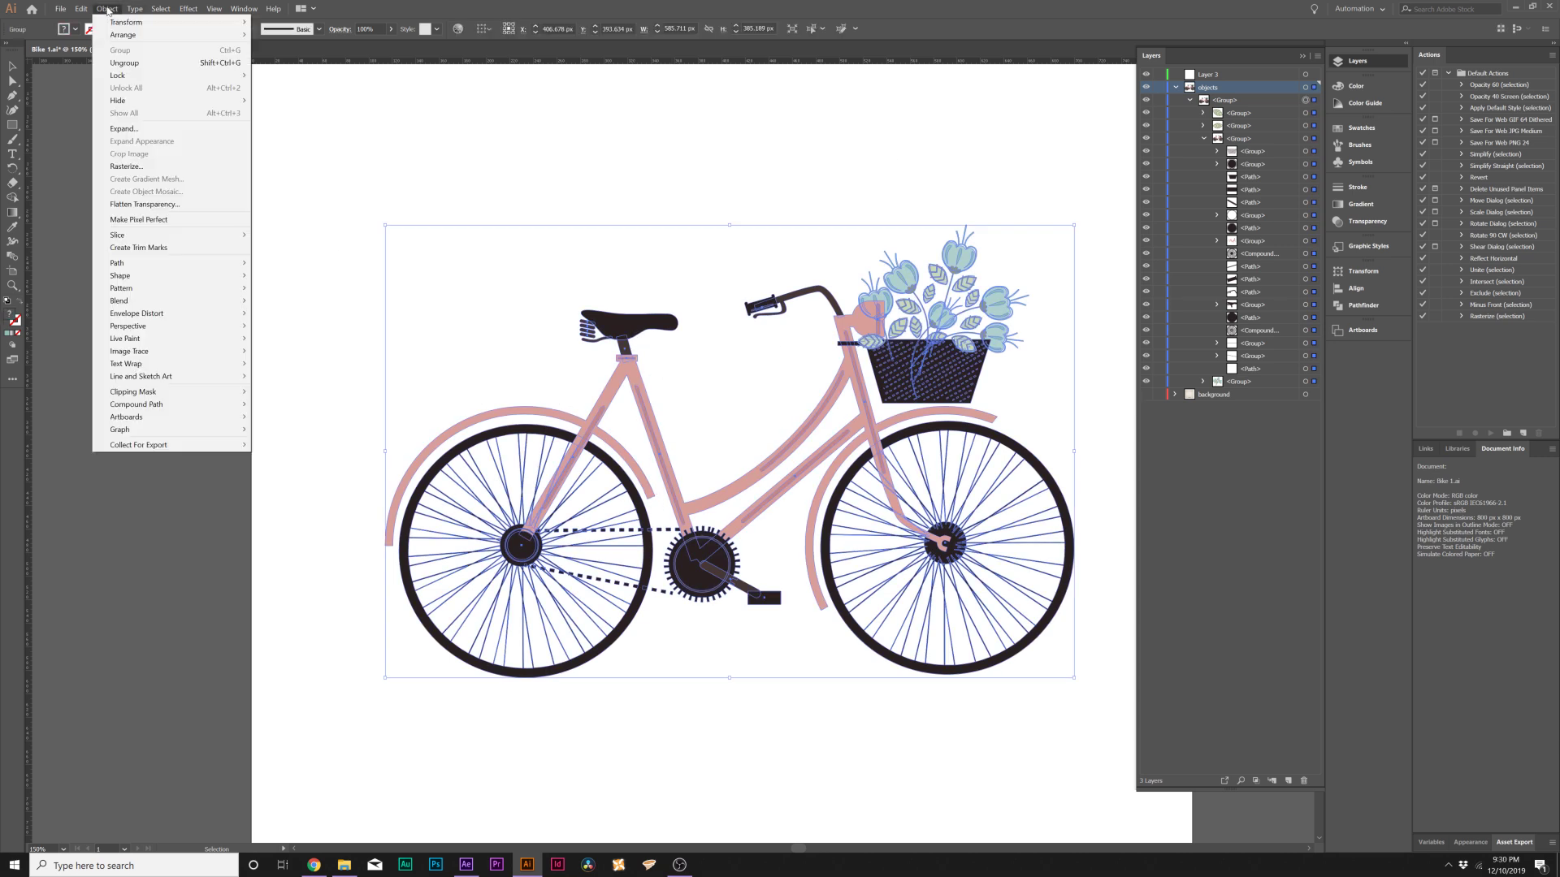
click(120, 62)
click(108, 9)
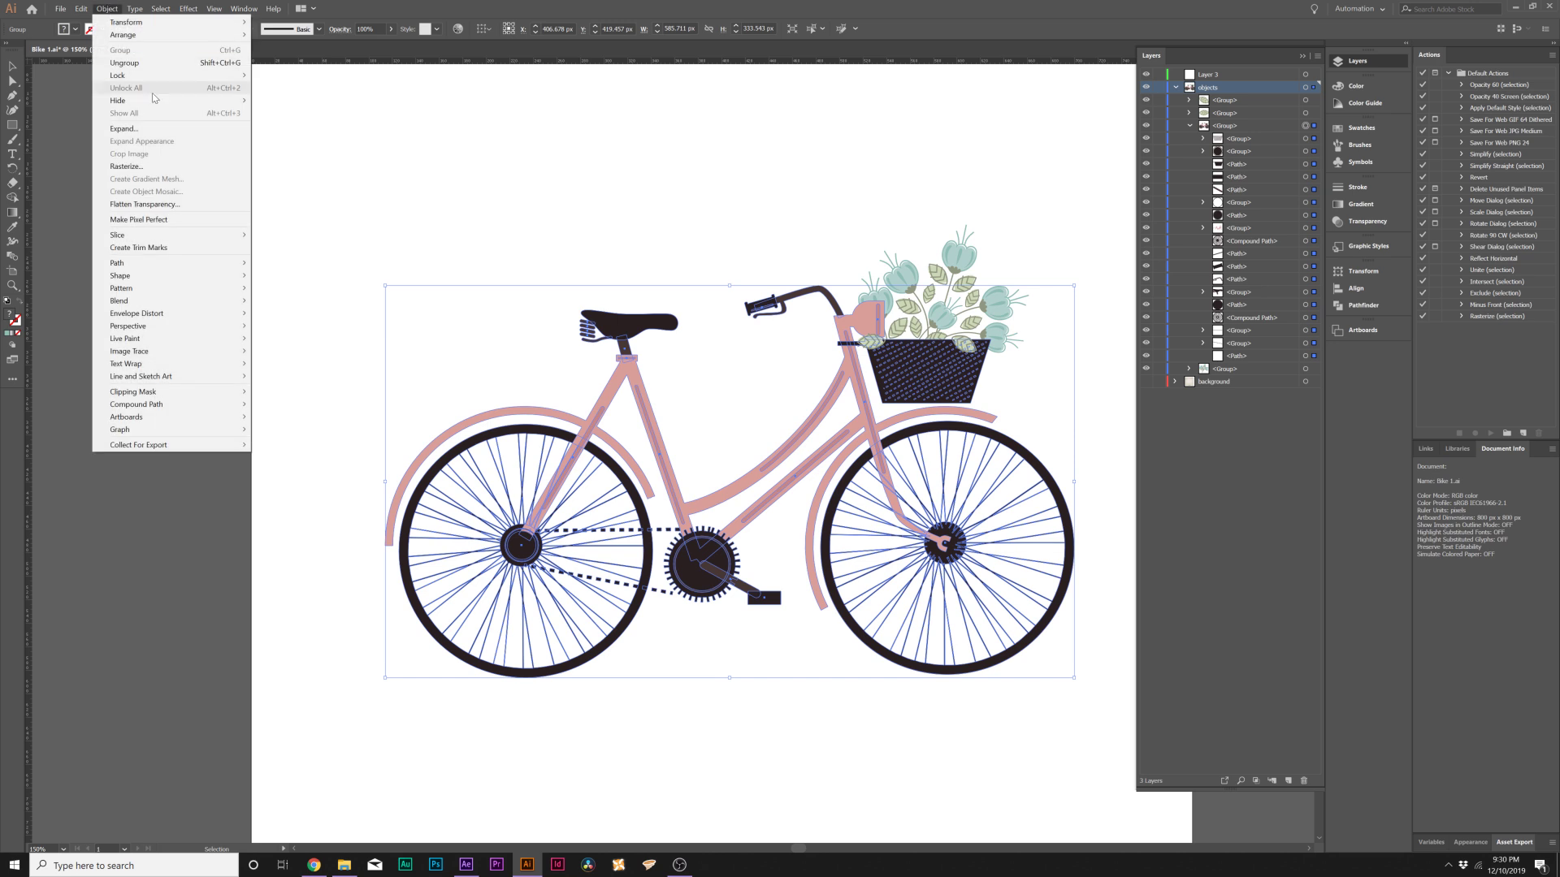
click(148, 64)
click(505, 224)
click(633, 323)
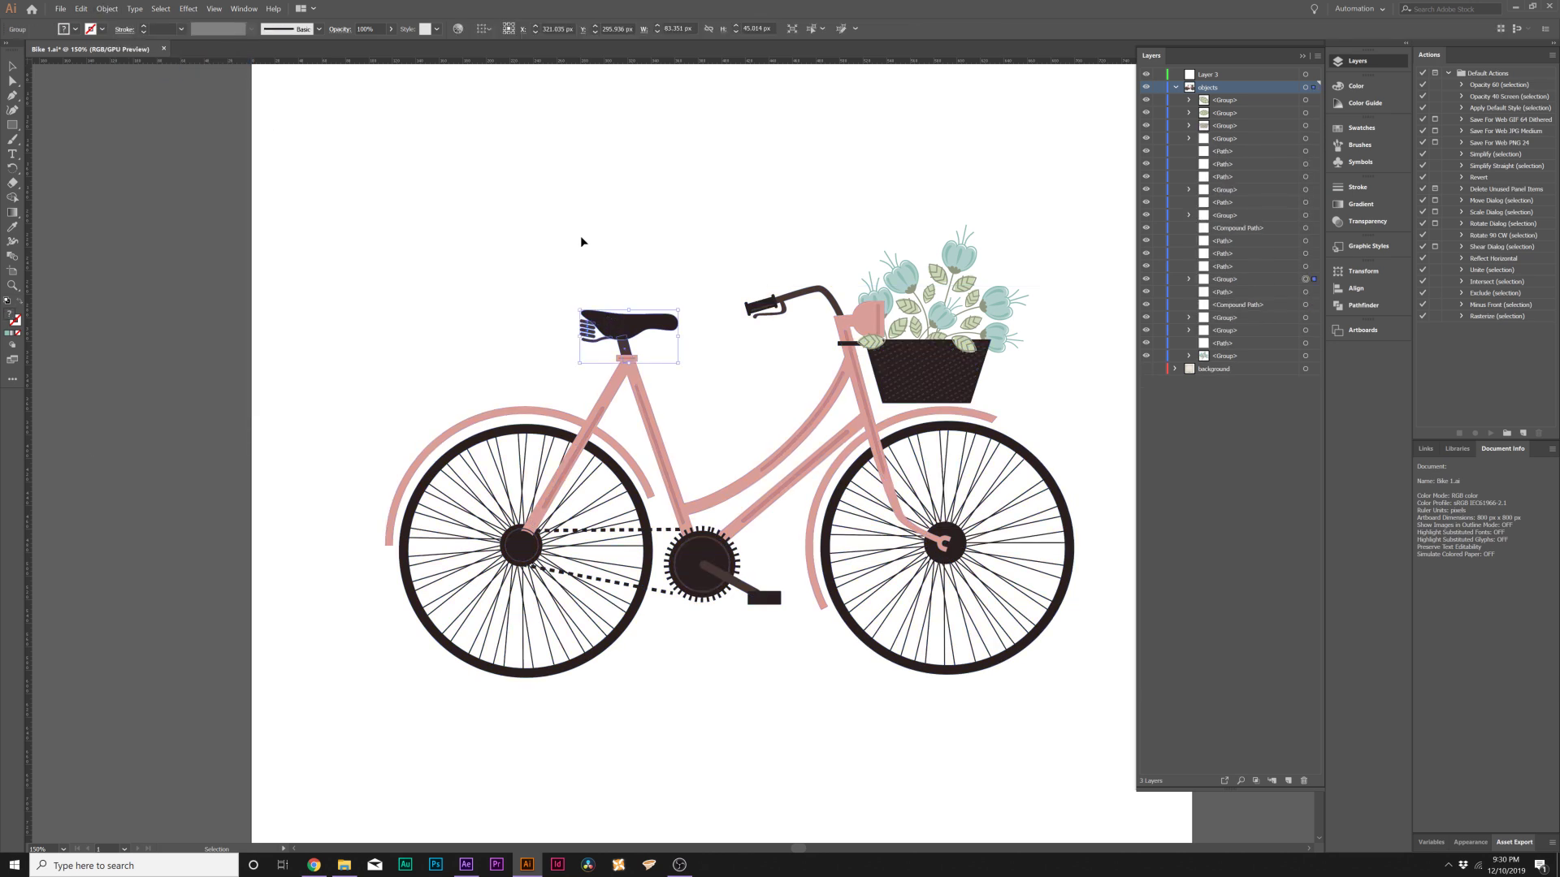
drag(635, 320, 659, 255)
key(a)
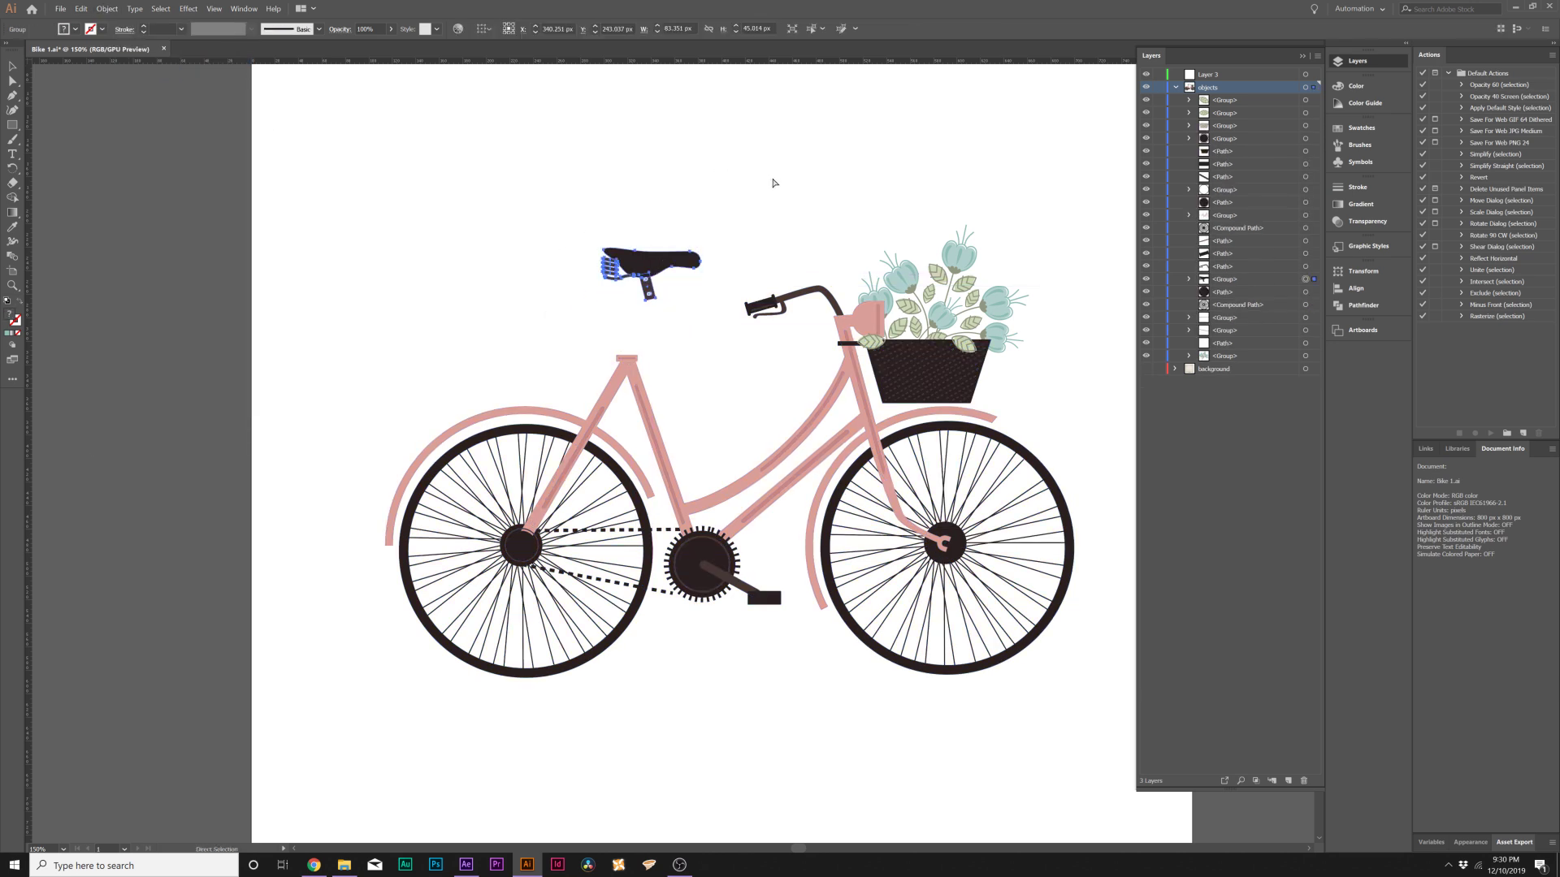
key(ctrl+z)
key(v)
Move the left wheel's compound path into Layer 3 below the objects layer
click(468, 559)
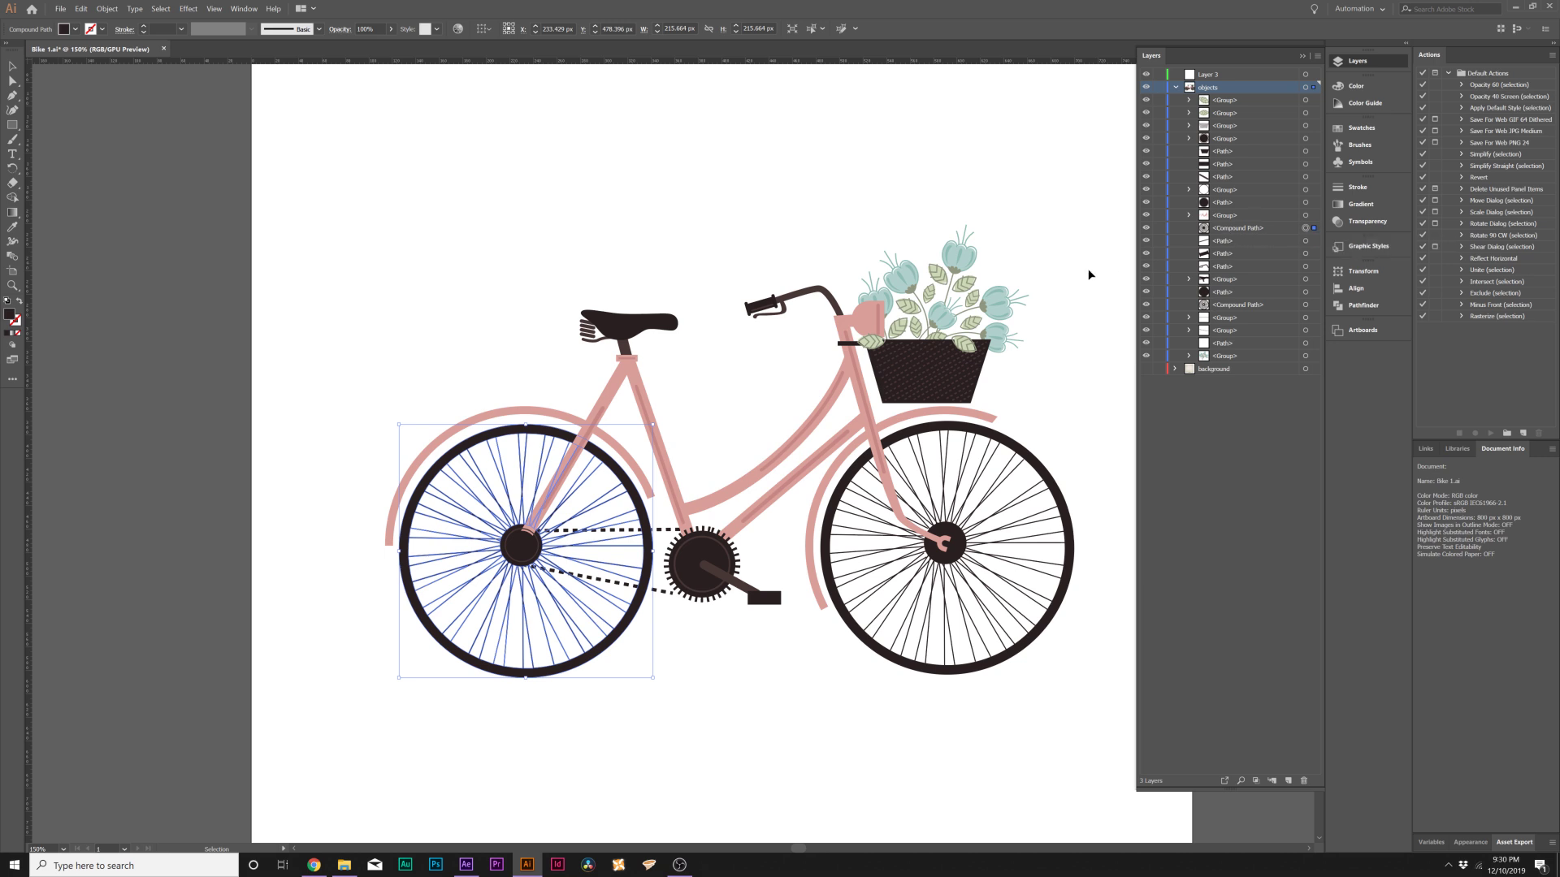
click(1211, 233)
click(1211, 75)
drag(1210, 75, 1150, 91)
click(1176, 87)
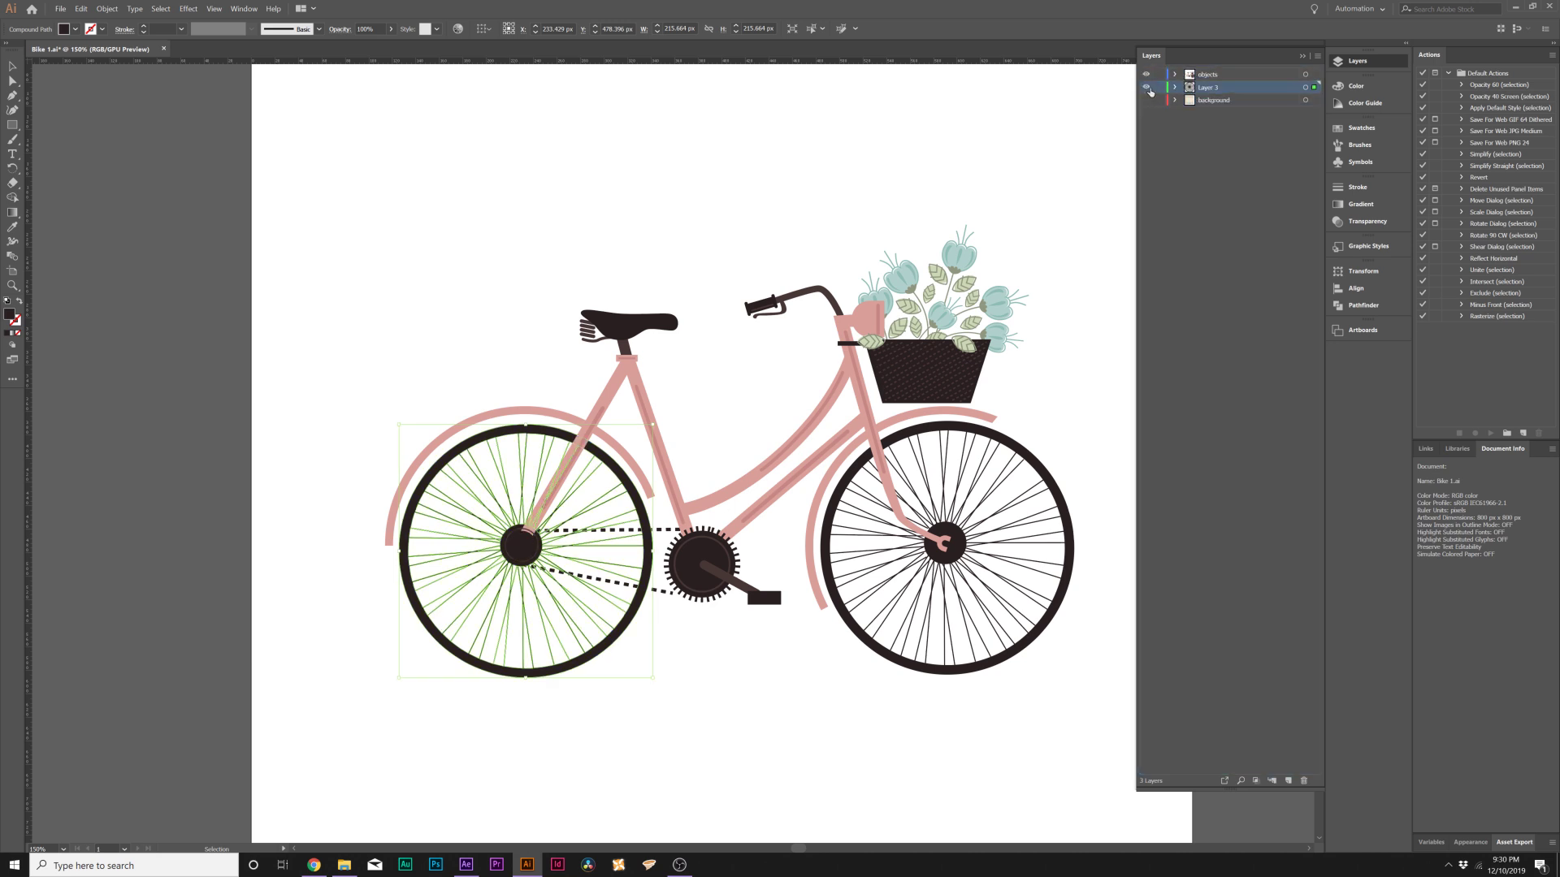
Toggle Layer 3's visibility repeatedly to confirm it holds the left wheel
click(1149, 89)
click(1149, 88)
click(1149, 89)
click(1148, 88)
click(1149, 89)
click(1149, 89)
click(1149, 90)
click(1149, 90)
click(1149, 89)
click(1148, 89)
click(1148, 90)
click(1149, 90)
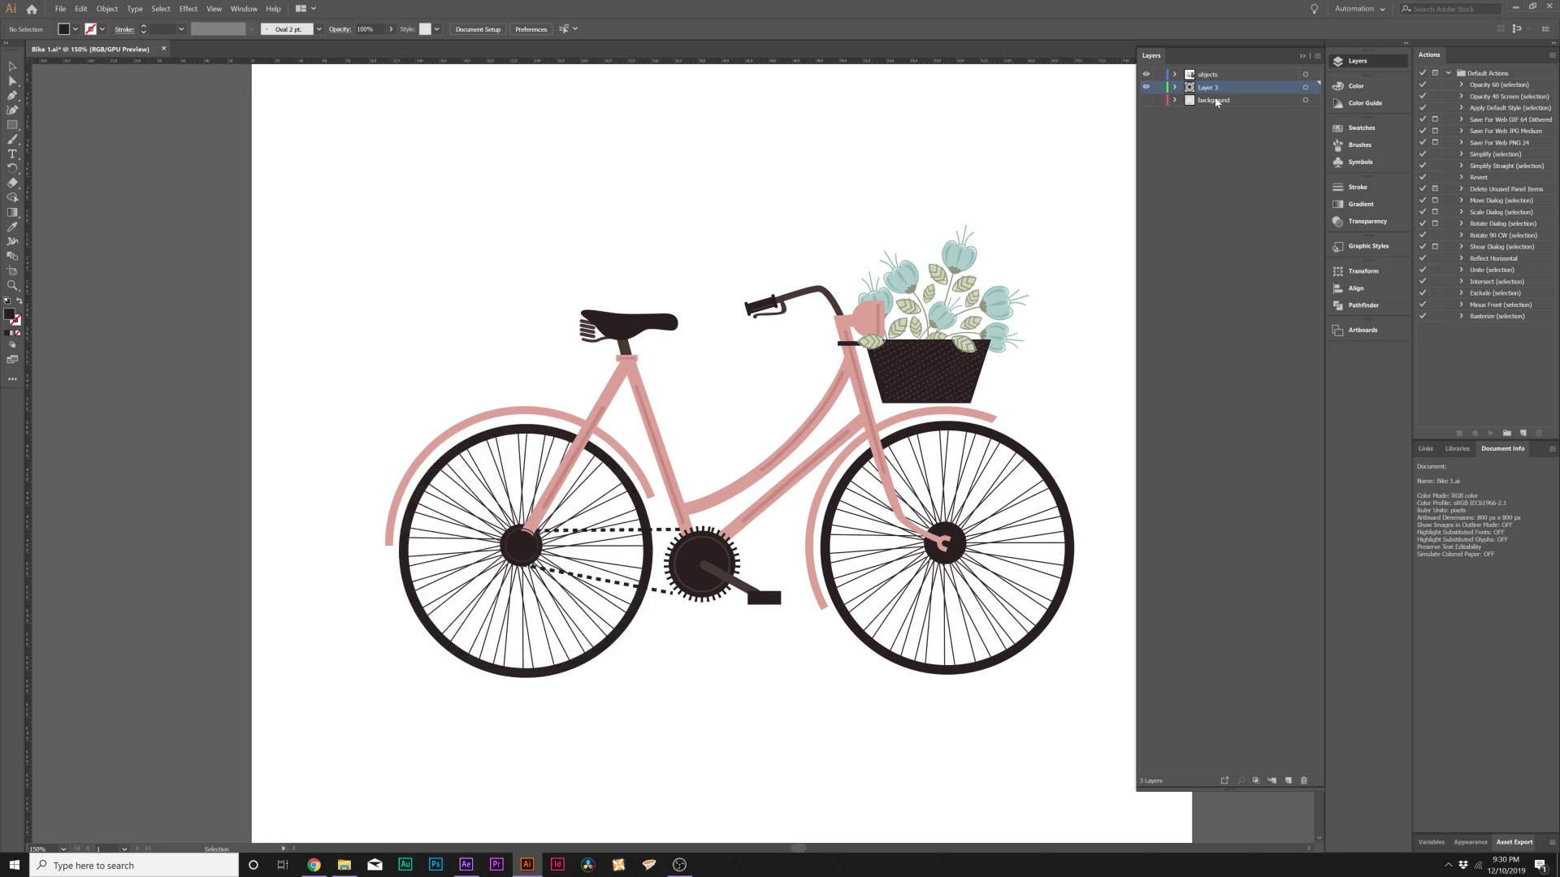
Create Layer 4 and move the right wheel's compound path into it
click(1290, 780)
click(1175, 75)
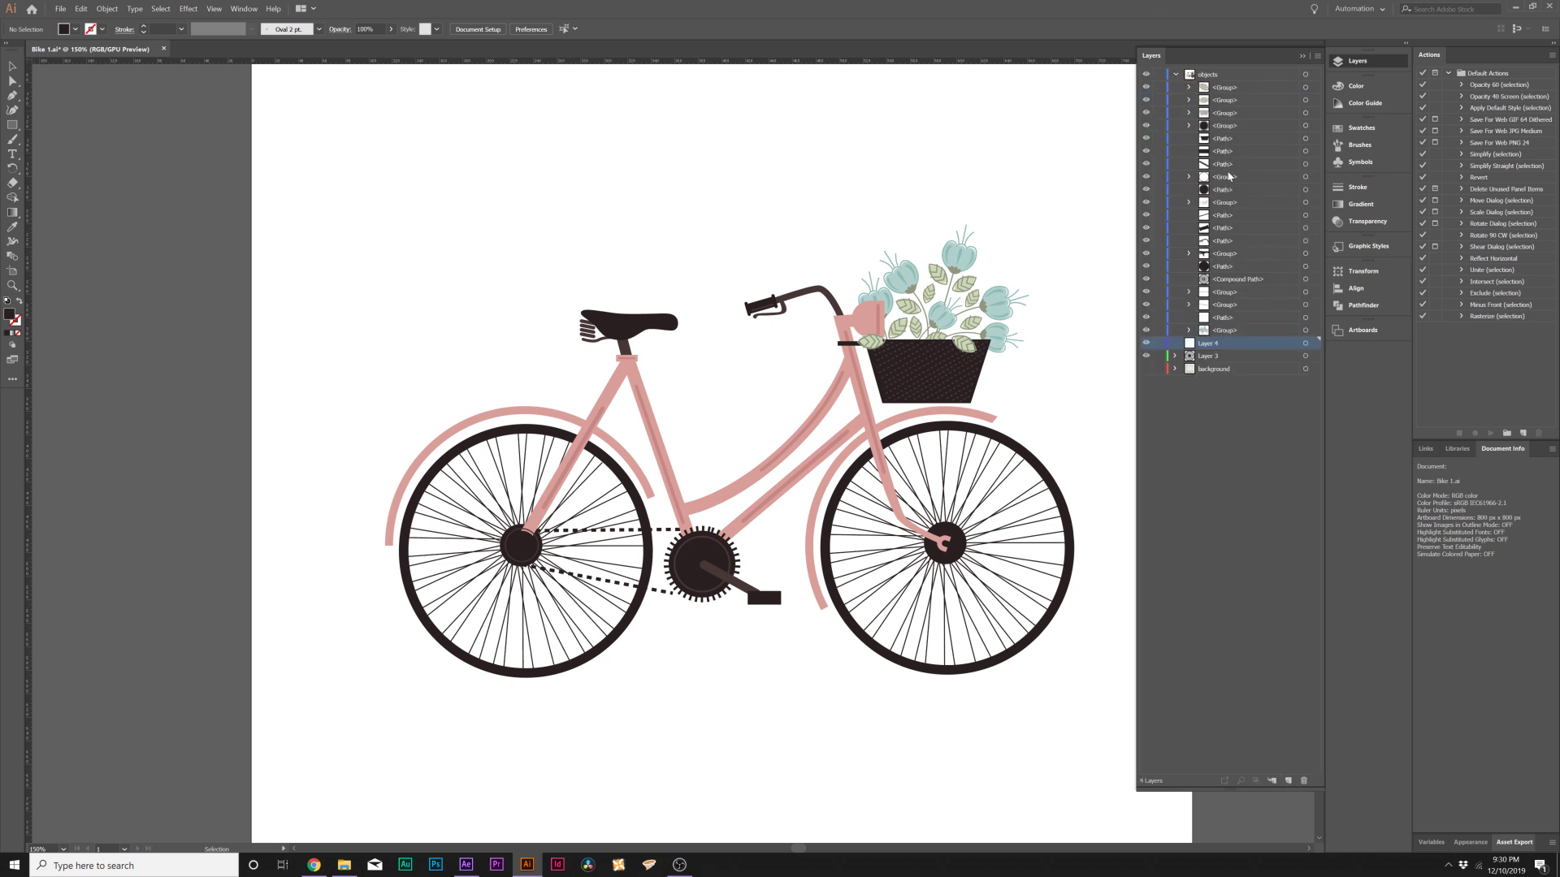
click(1211, 192)
click(1147, 190)
click(1146, 190)
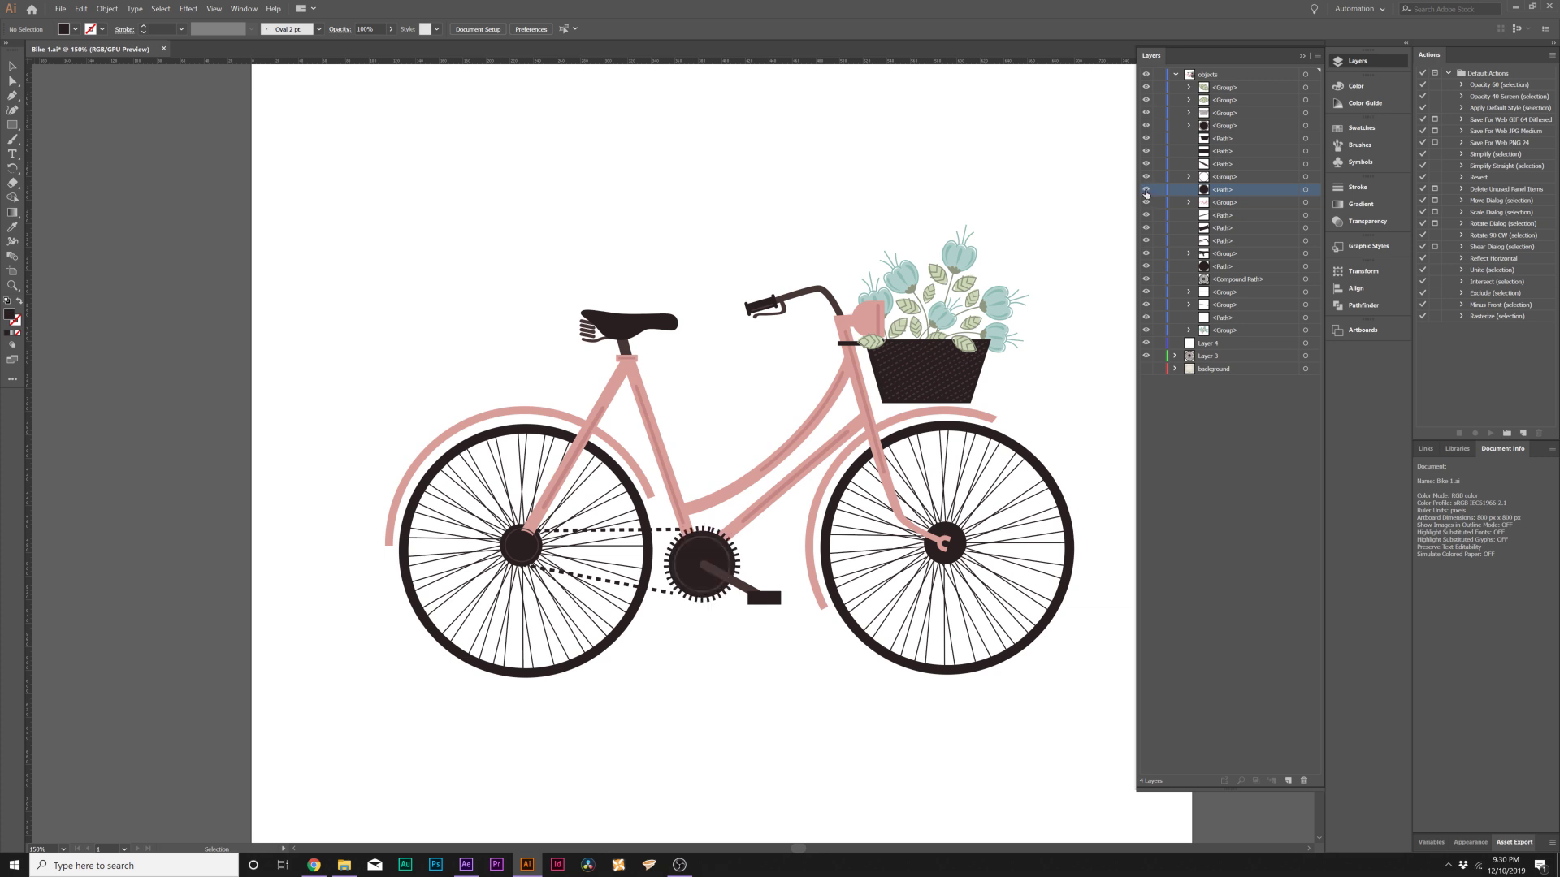
click(1216, 282)
click(1146, 278)
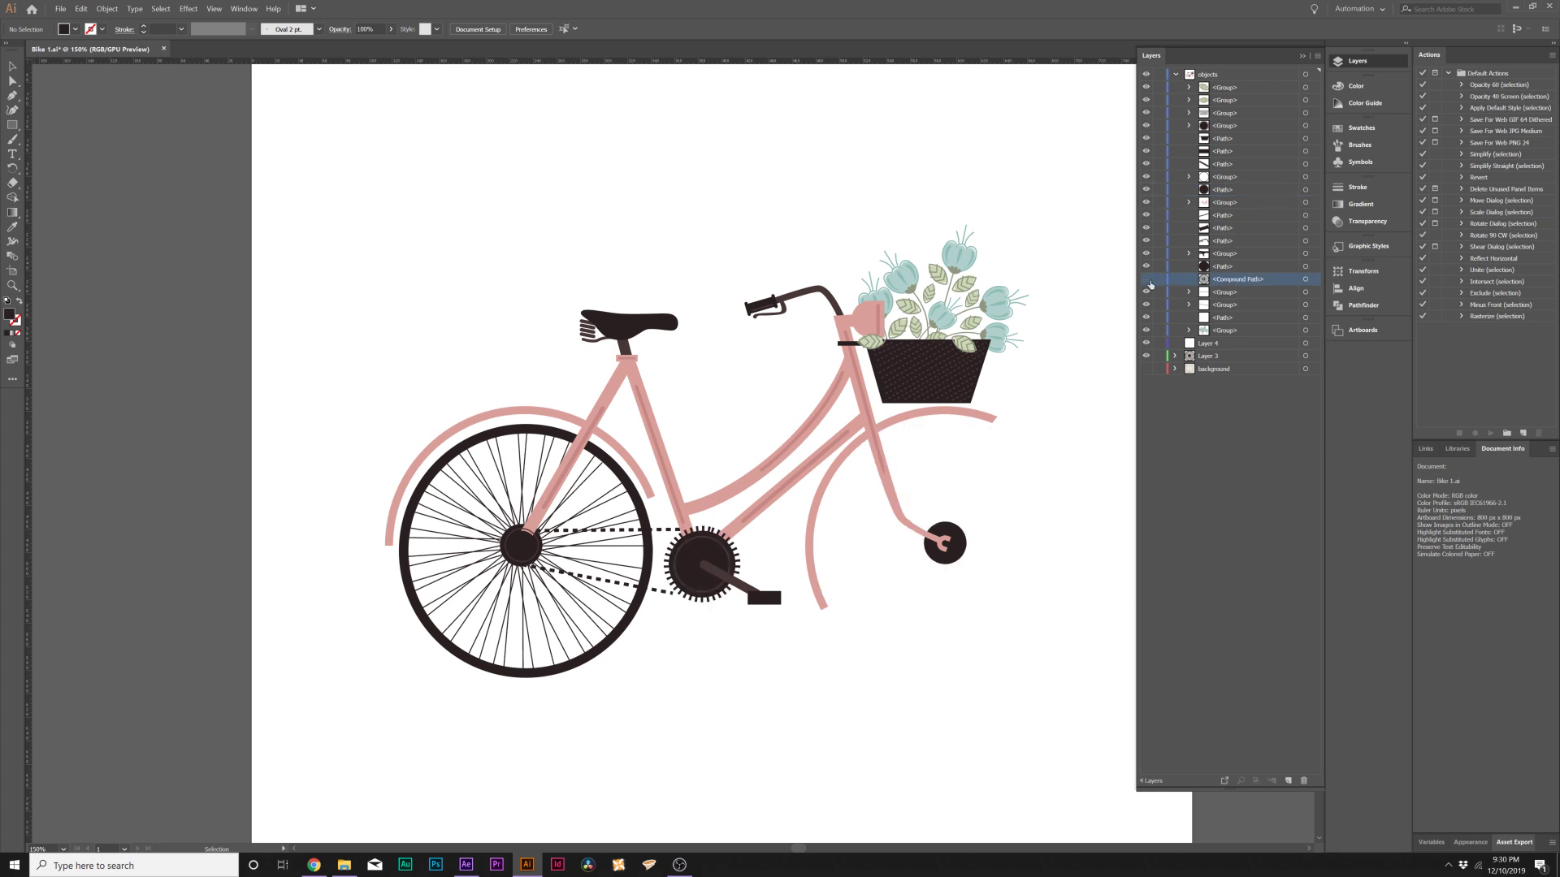
click(1146, 279)
drag(1236, 283, 1215, 344)
click(1148, 330)
click(1148, 331)
click(1148, 331)
click(1148, 331)
click(1175, 75)
Create Layer 5, move the seat group into it, and place it below objects
click(1288, 781)
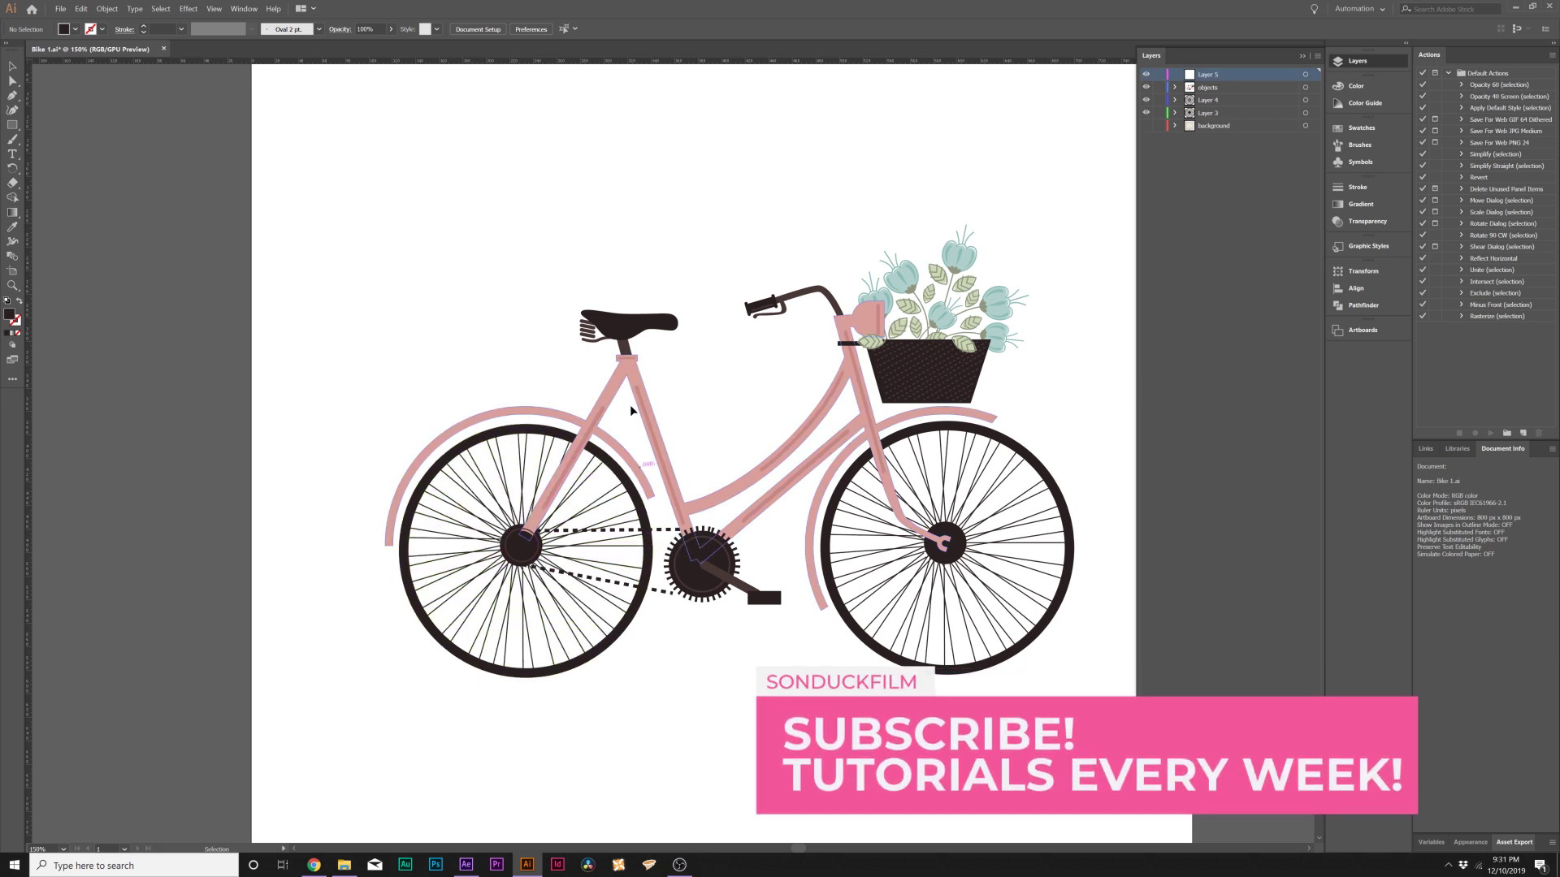
click(620, 327)
click(655, 257)
click(632, 336)
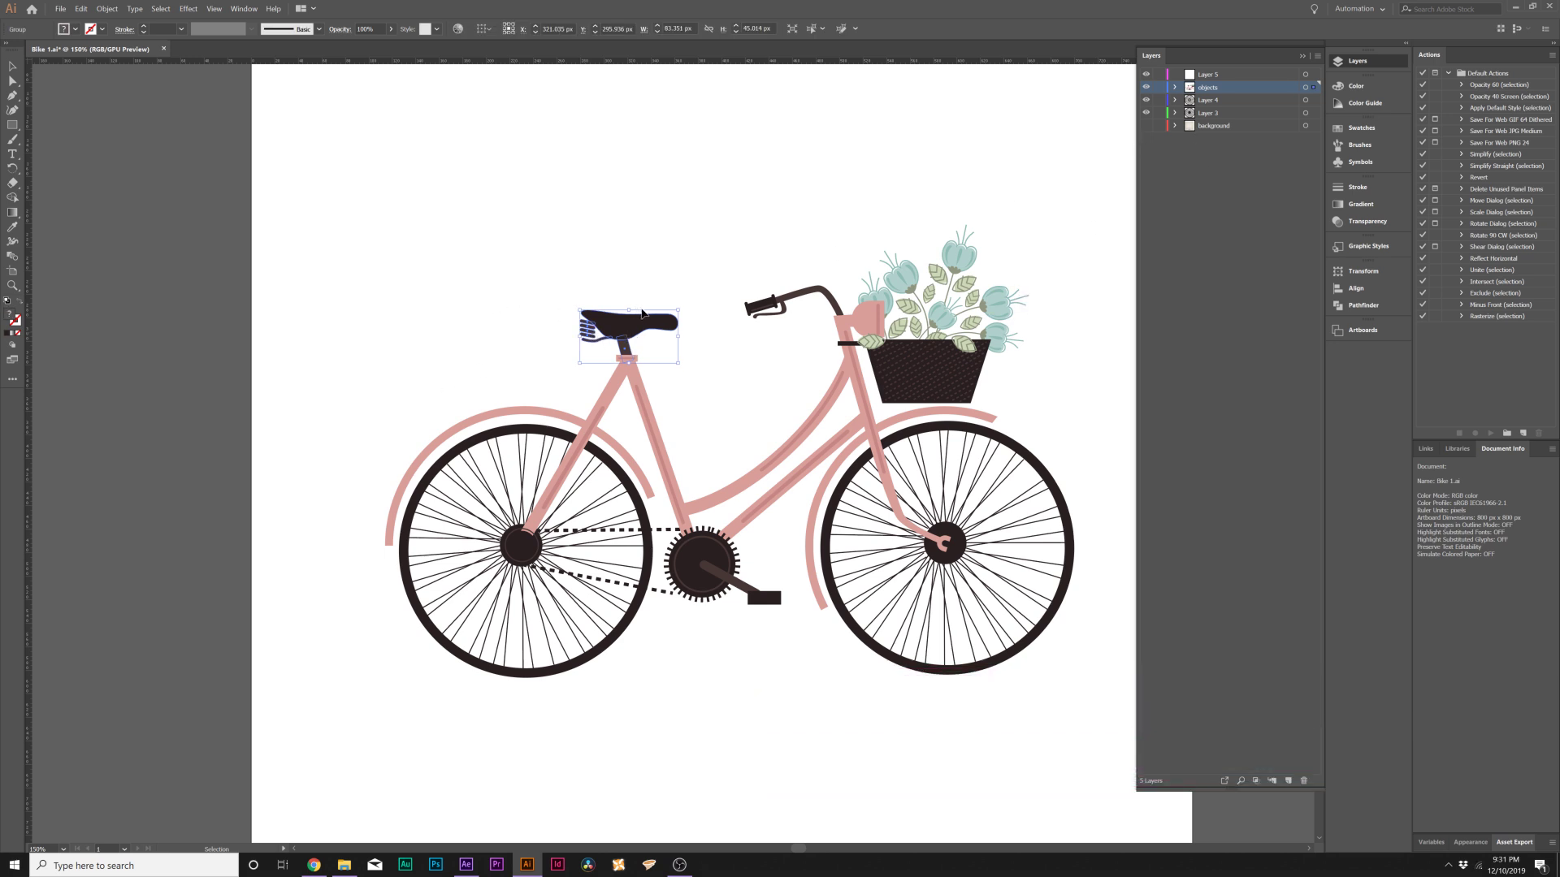
click(1175, 87)
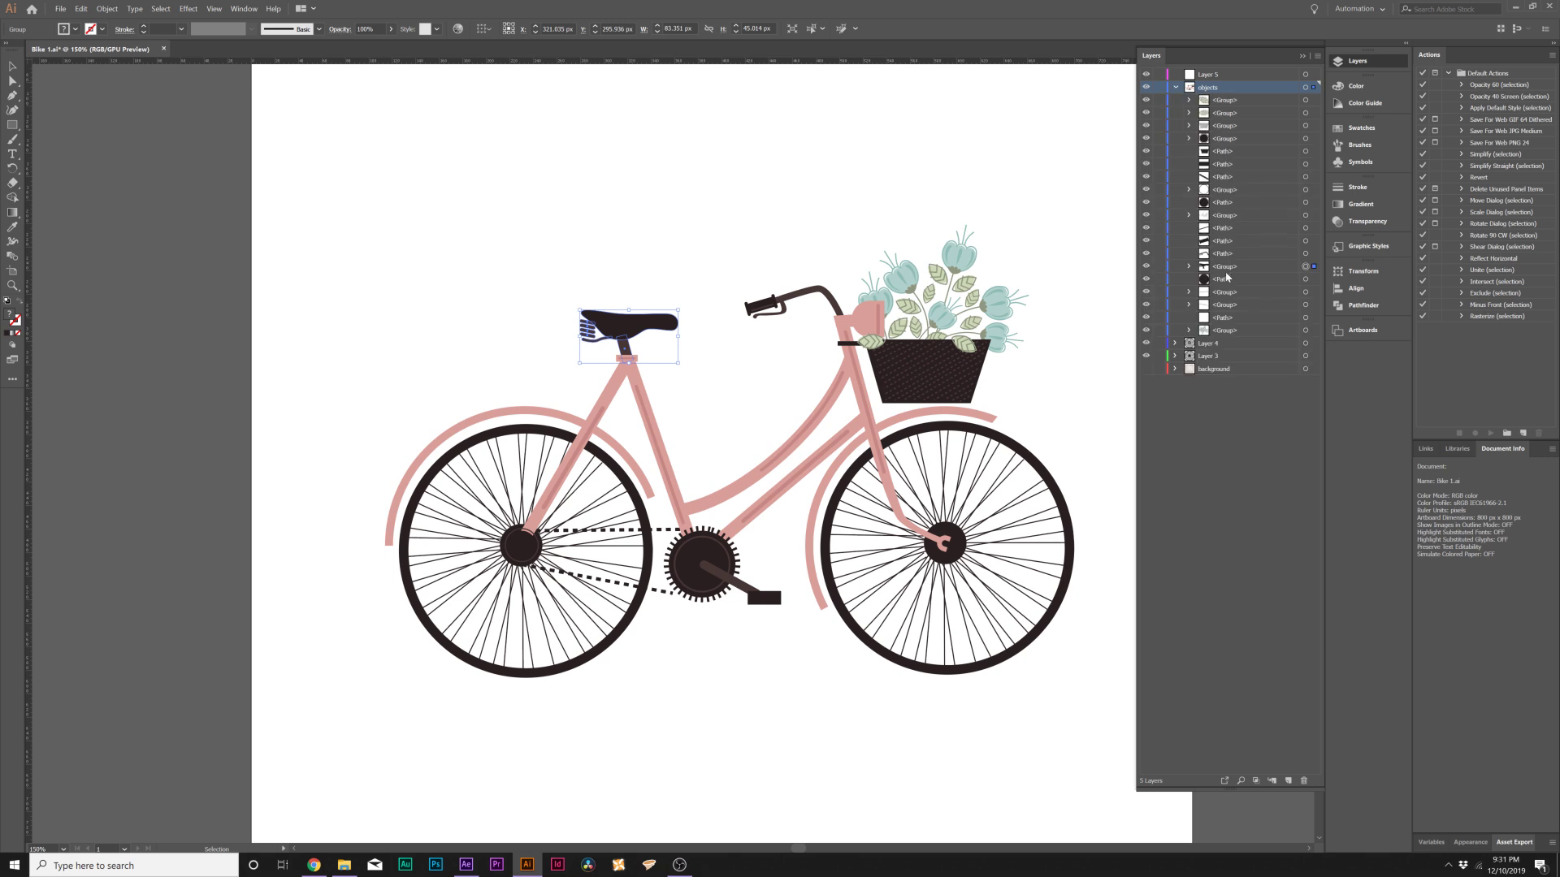
click(1207, 74)
drag(1207, 74, 1207, 74)
click(1175, 87)
click(1146, 74)
click(1146, 75)
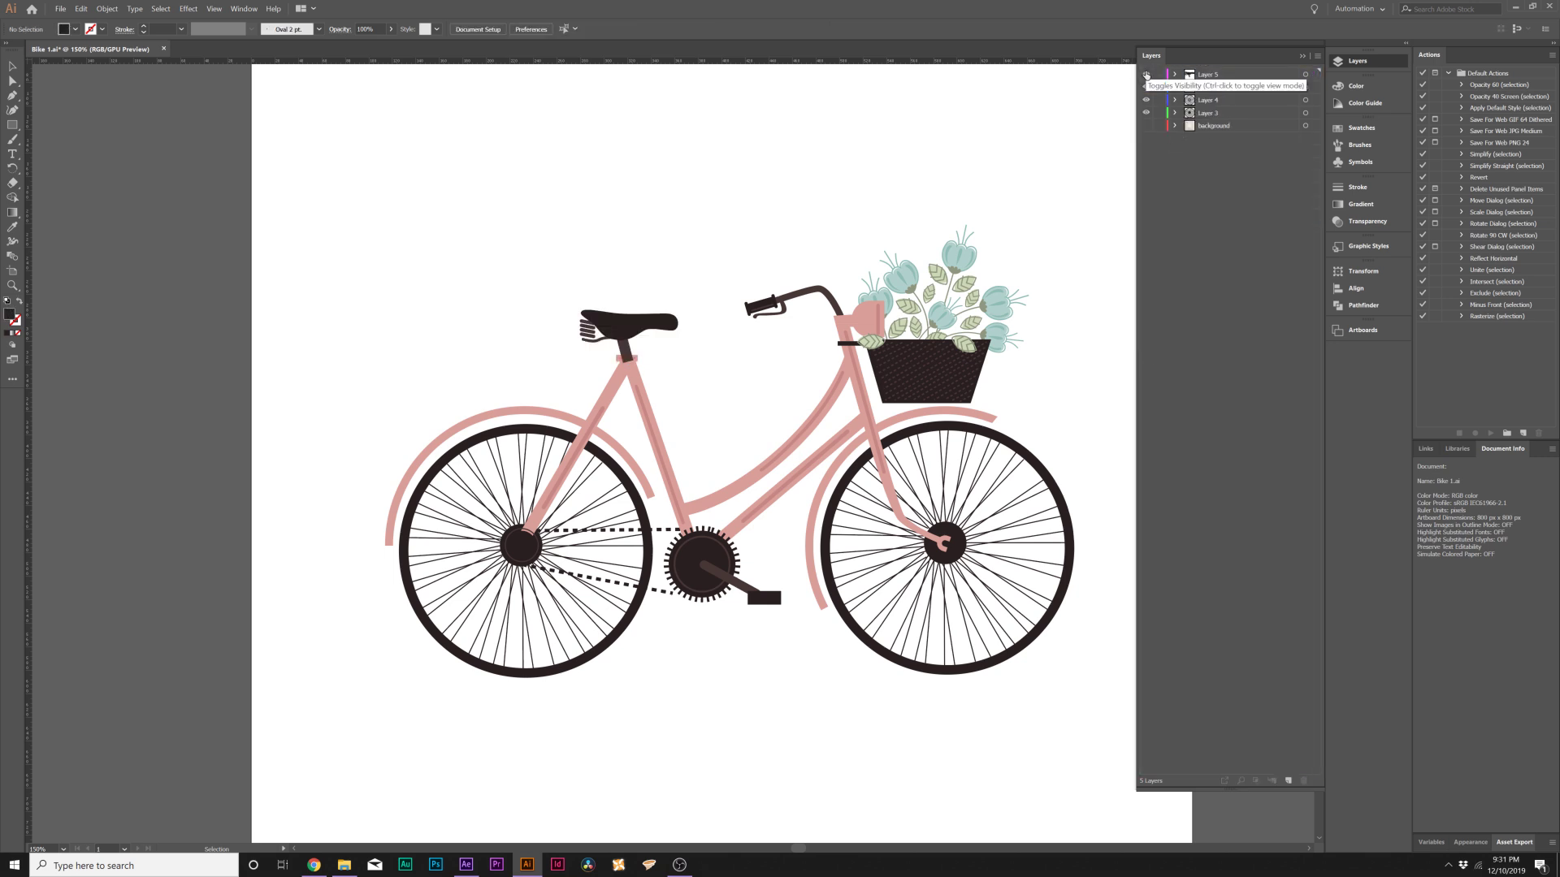
drag(1199, 76, 1202, 95)
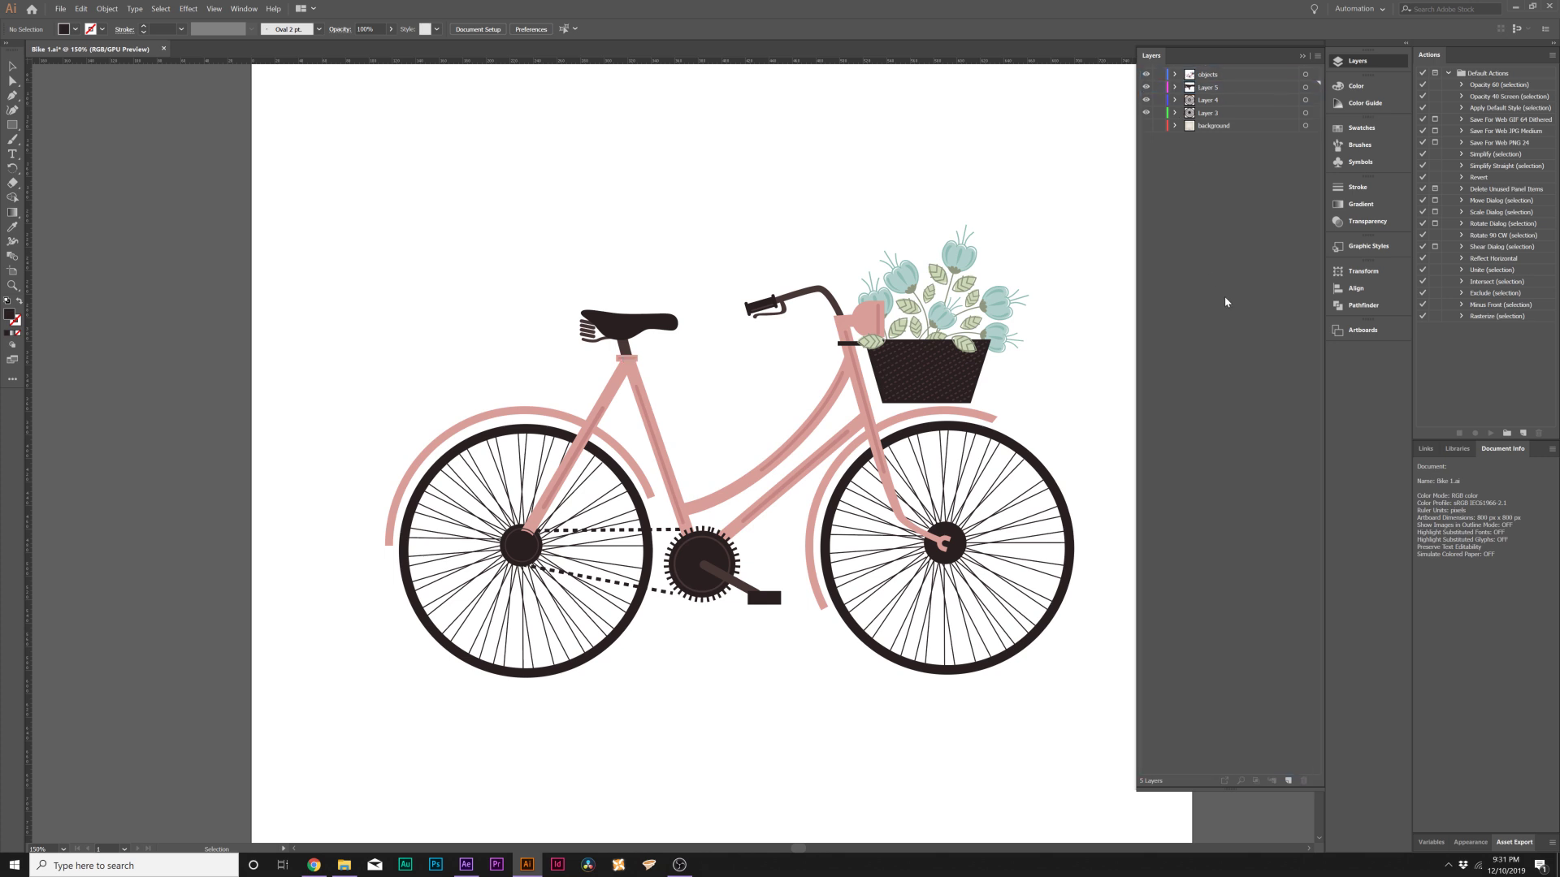
drag(1064, 281, 928, 371)
Add Layer 7, reselect the flowers and basket, and identify the gear disc path
click(1286, 782)
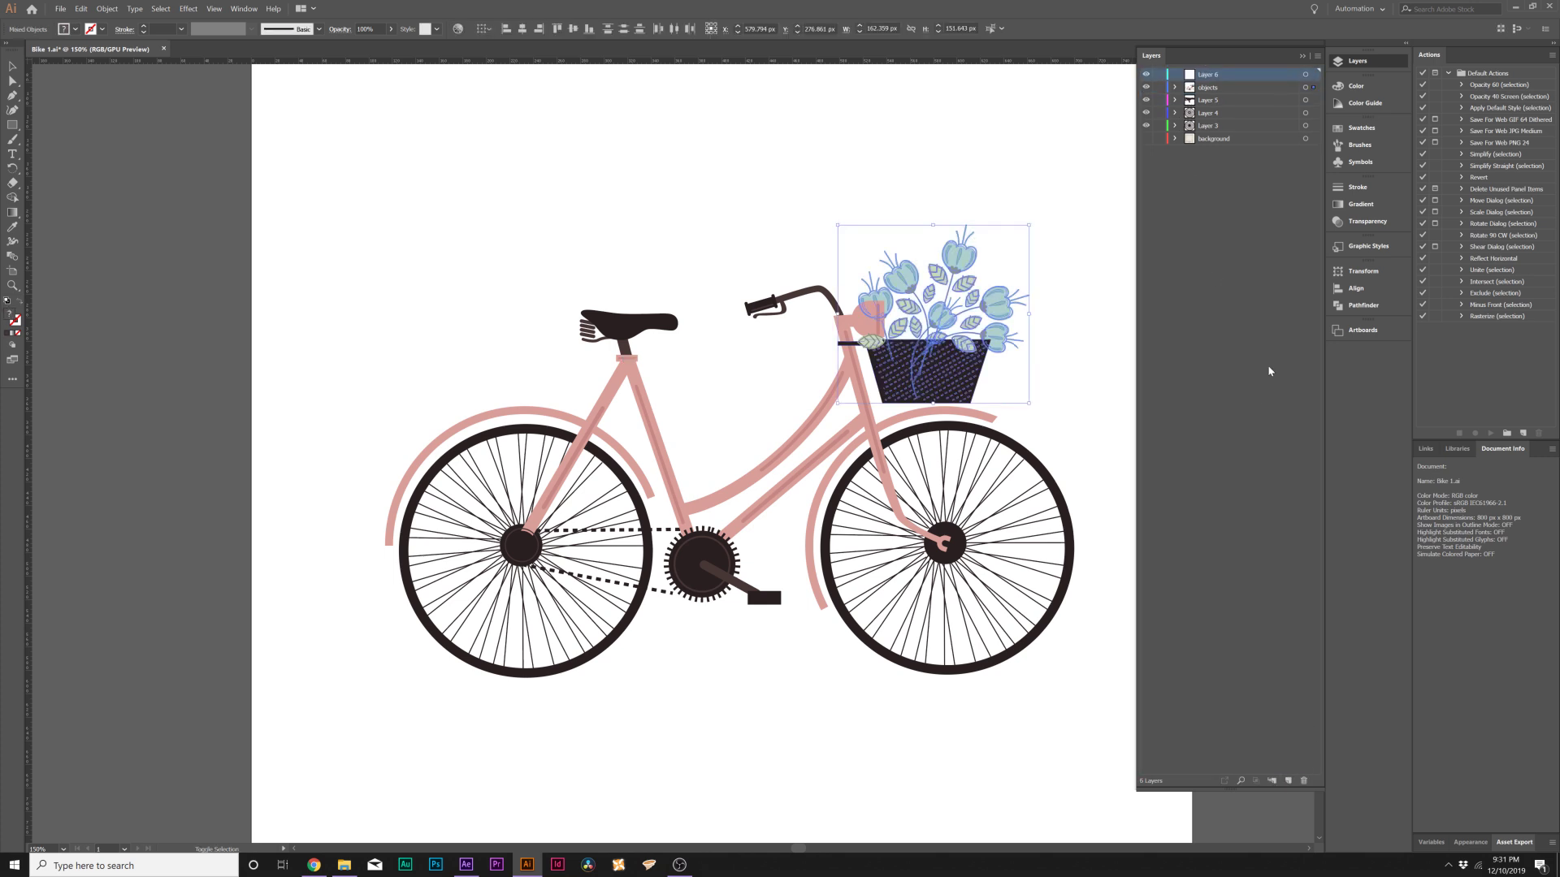
drag(1072, 203, 898, 398)
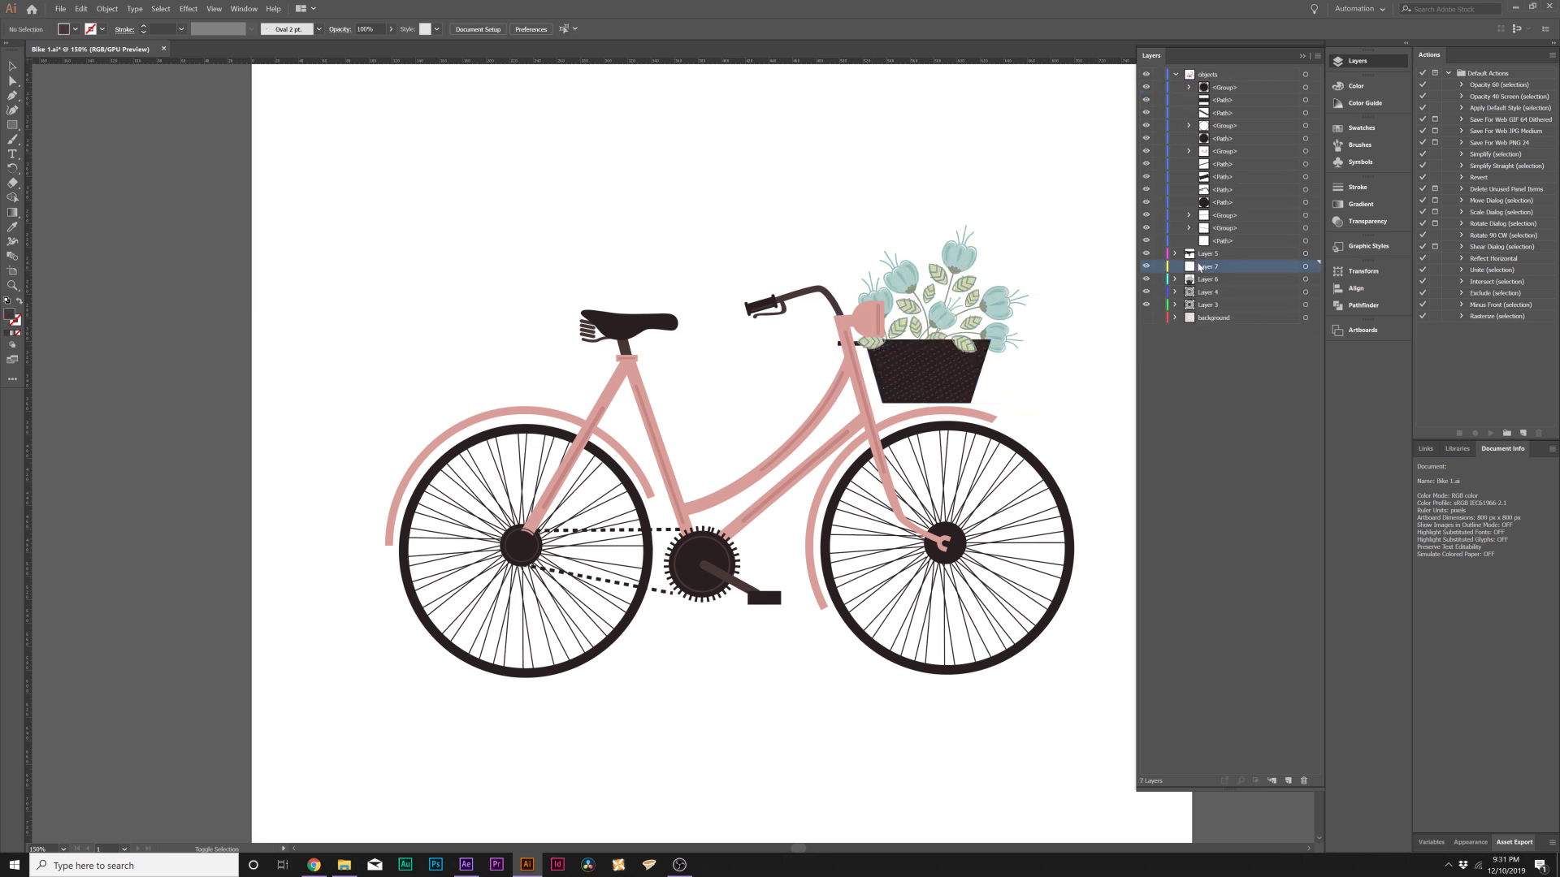
click(1211, 139)
click(1145, 140)
click(1146, 139)
click(1145, 140)
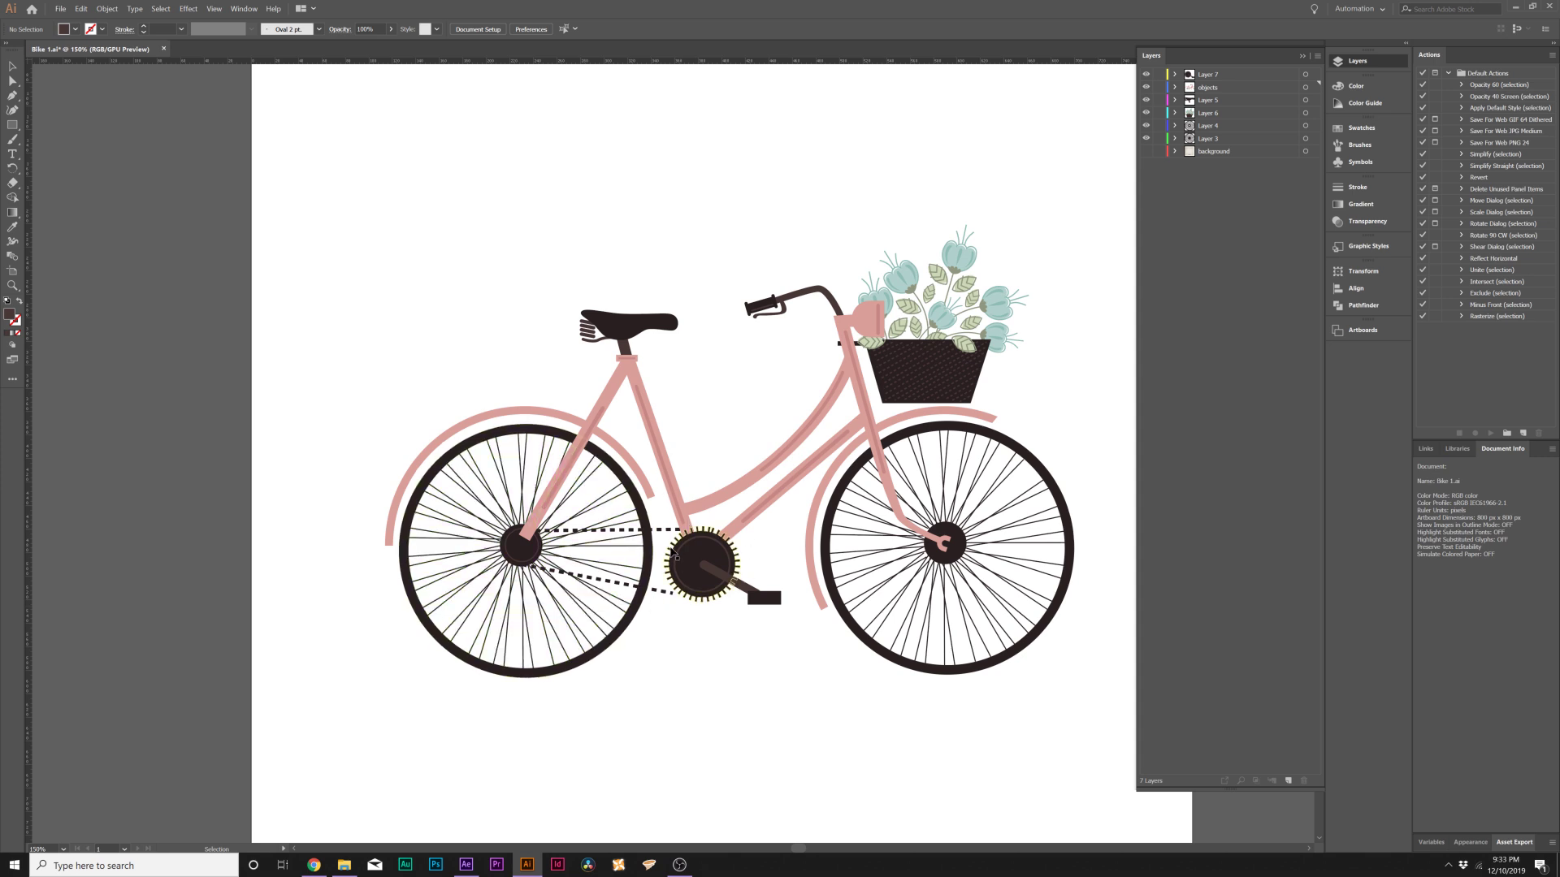
Delete the top and lower dashed chain lines, then zoom out to the whole bike
scroll(627, 566, left, 2)
scroll(627, 566, up, 3)
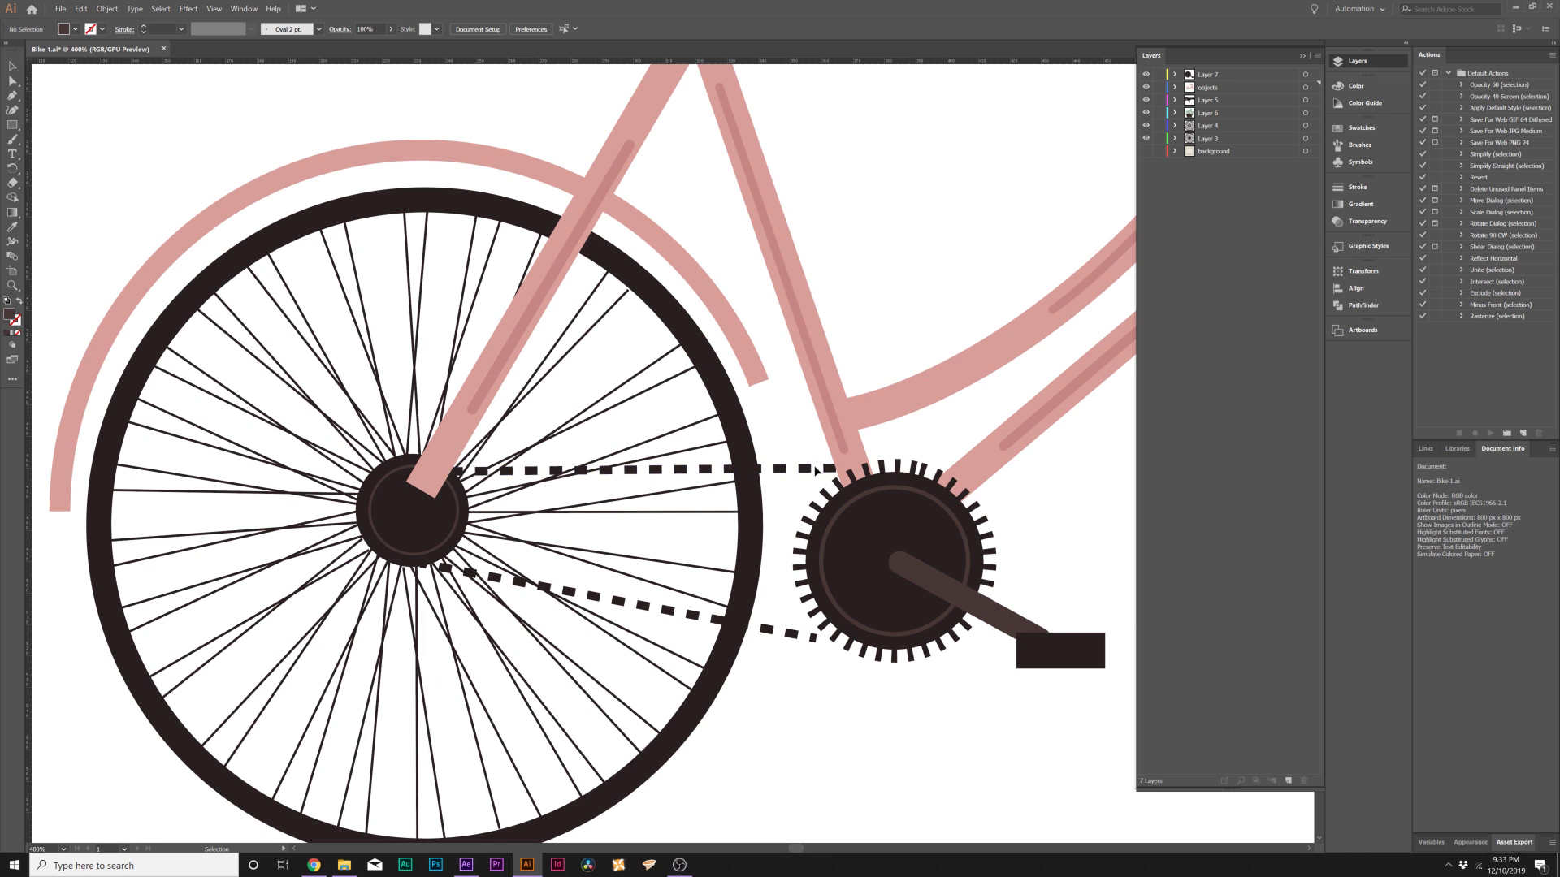
click(812, 469)
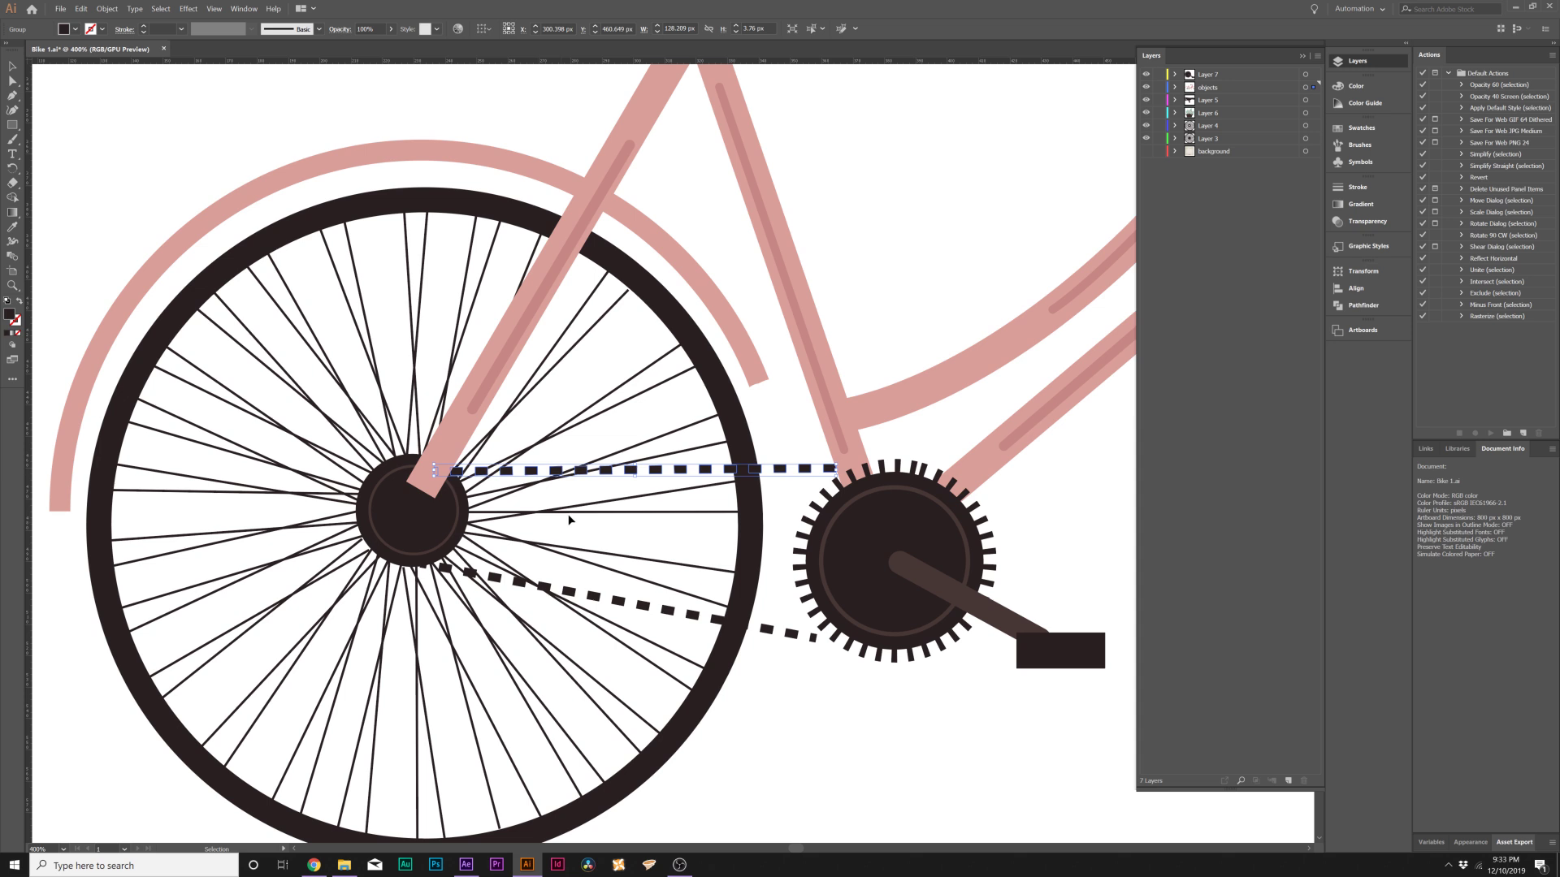
key(backslash)
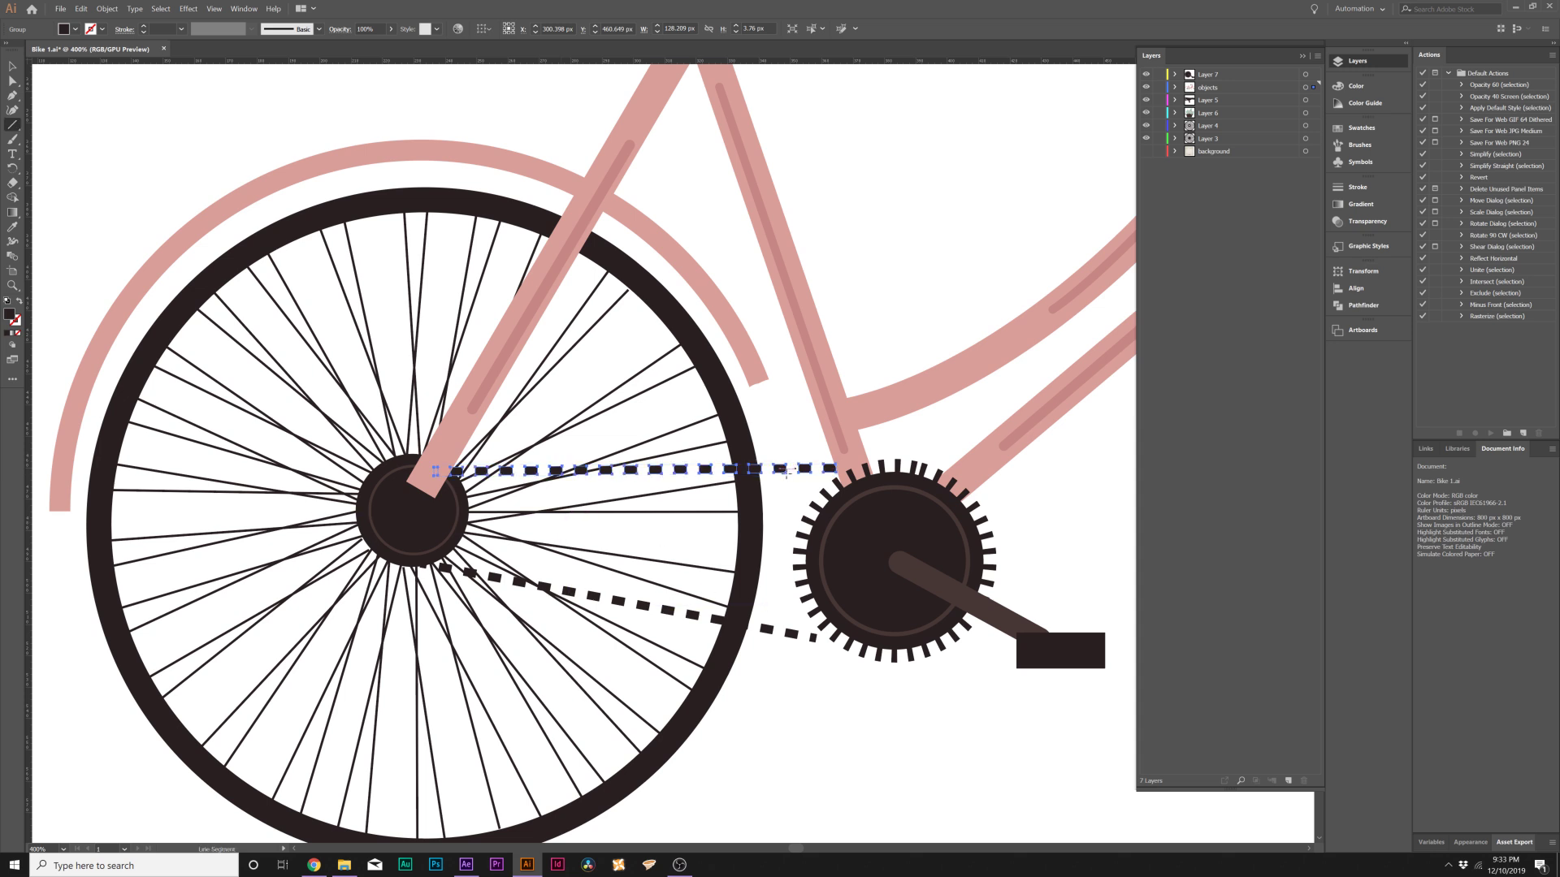
key(v)
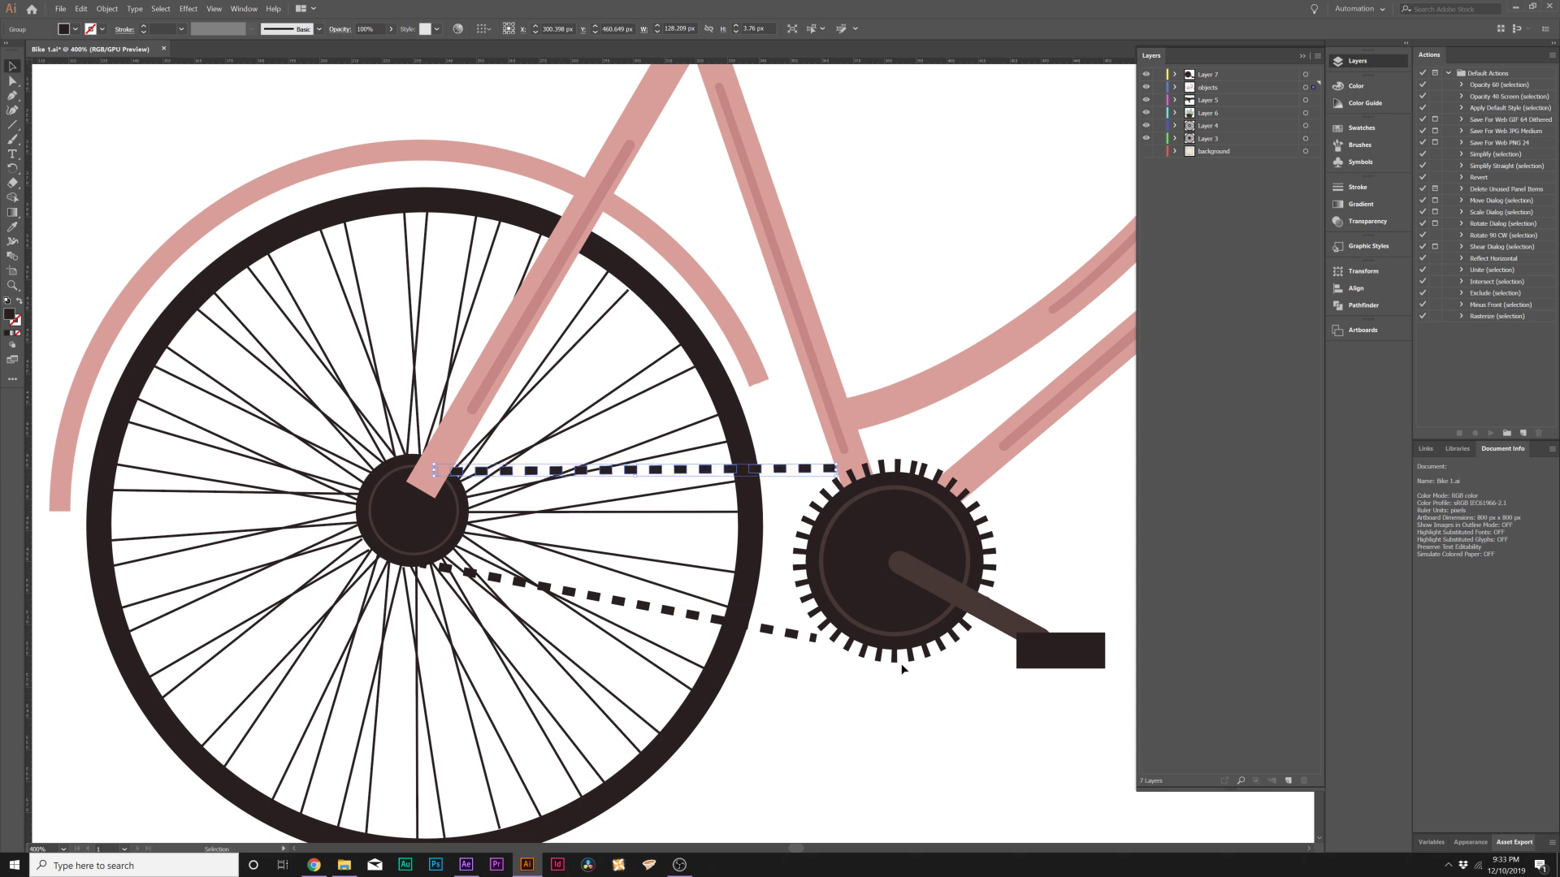
key(Delete)
click(768, 630)
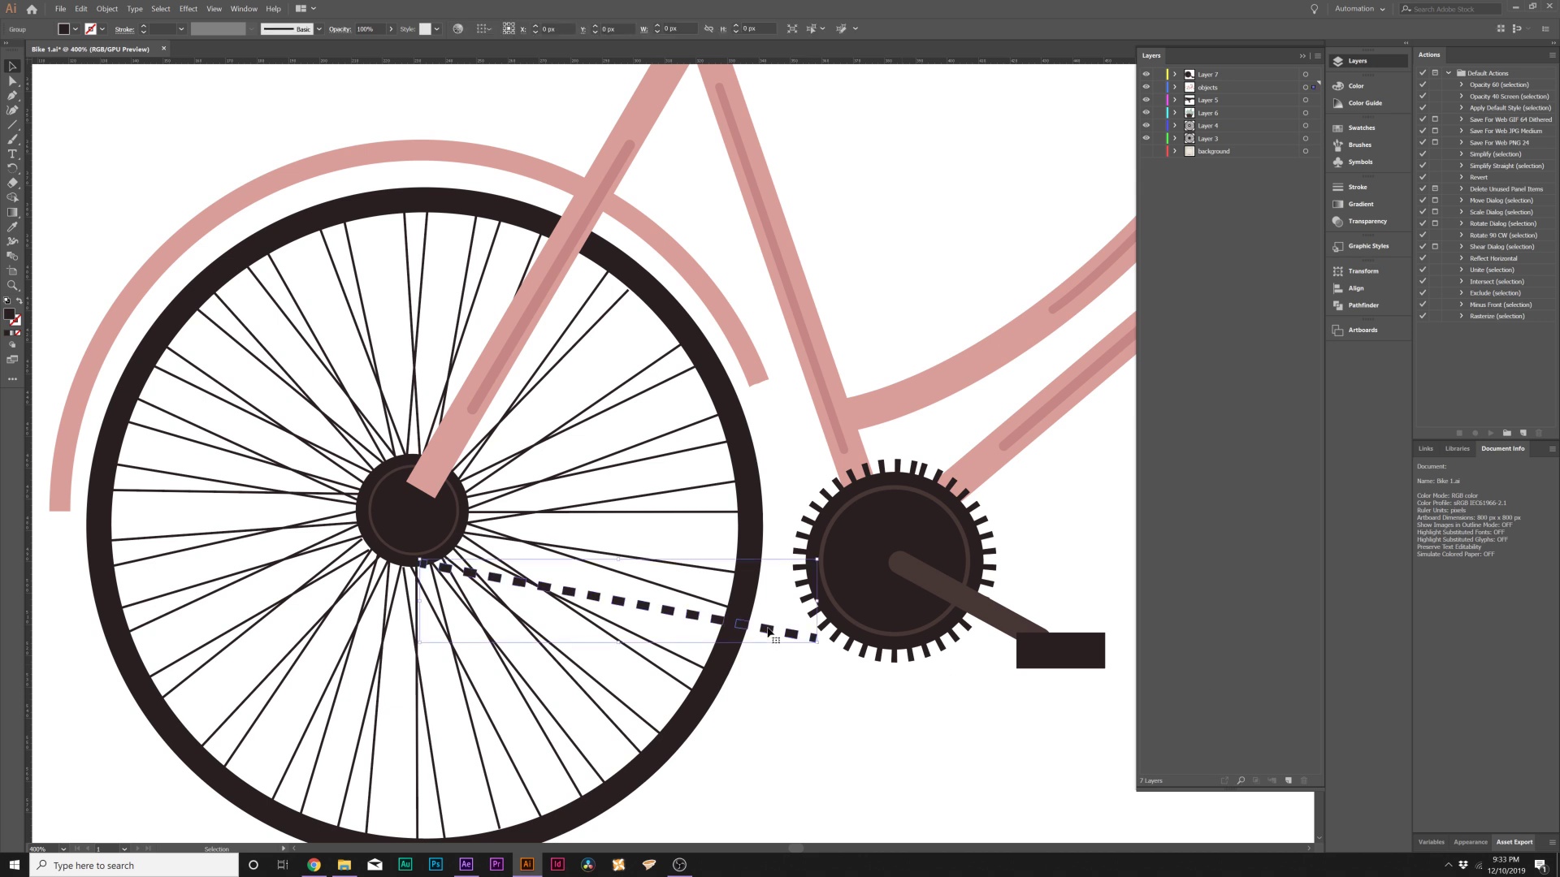
key(Delete)
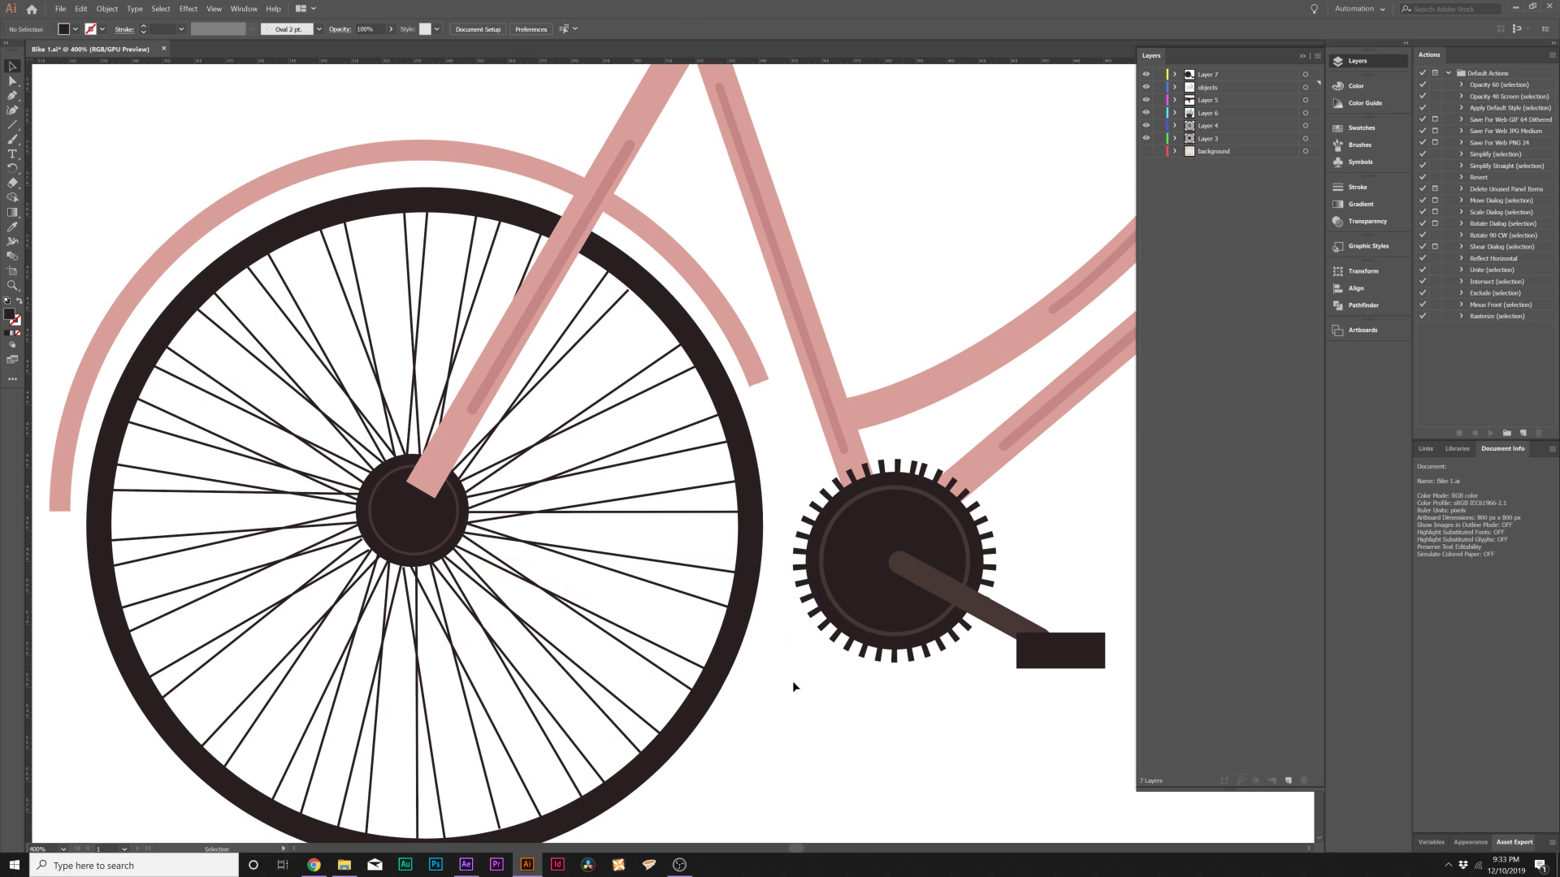
key(ctrl+minus)
key(ctrl+minus)
key(ctrl+minus)
key(ctrl+minus)
key(ctrl+minus)
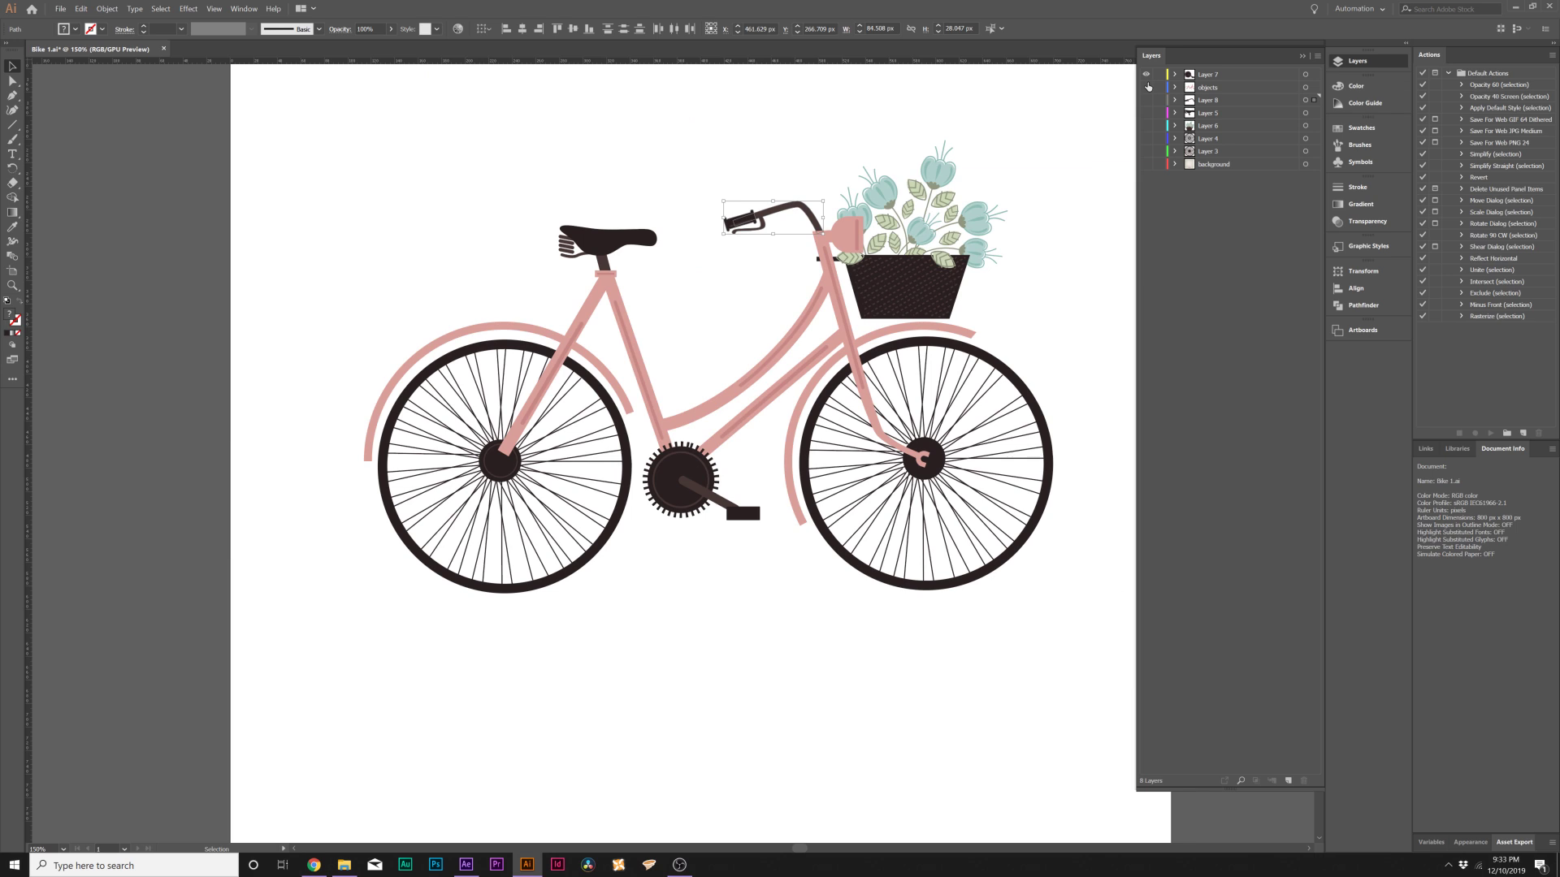
drag(1146, 76, 1146, 153)
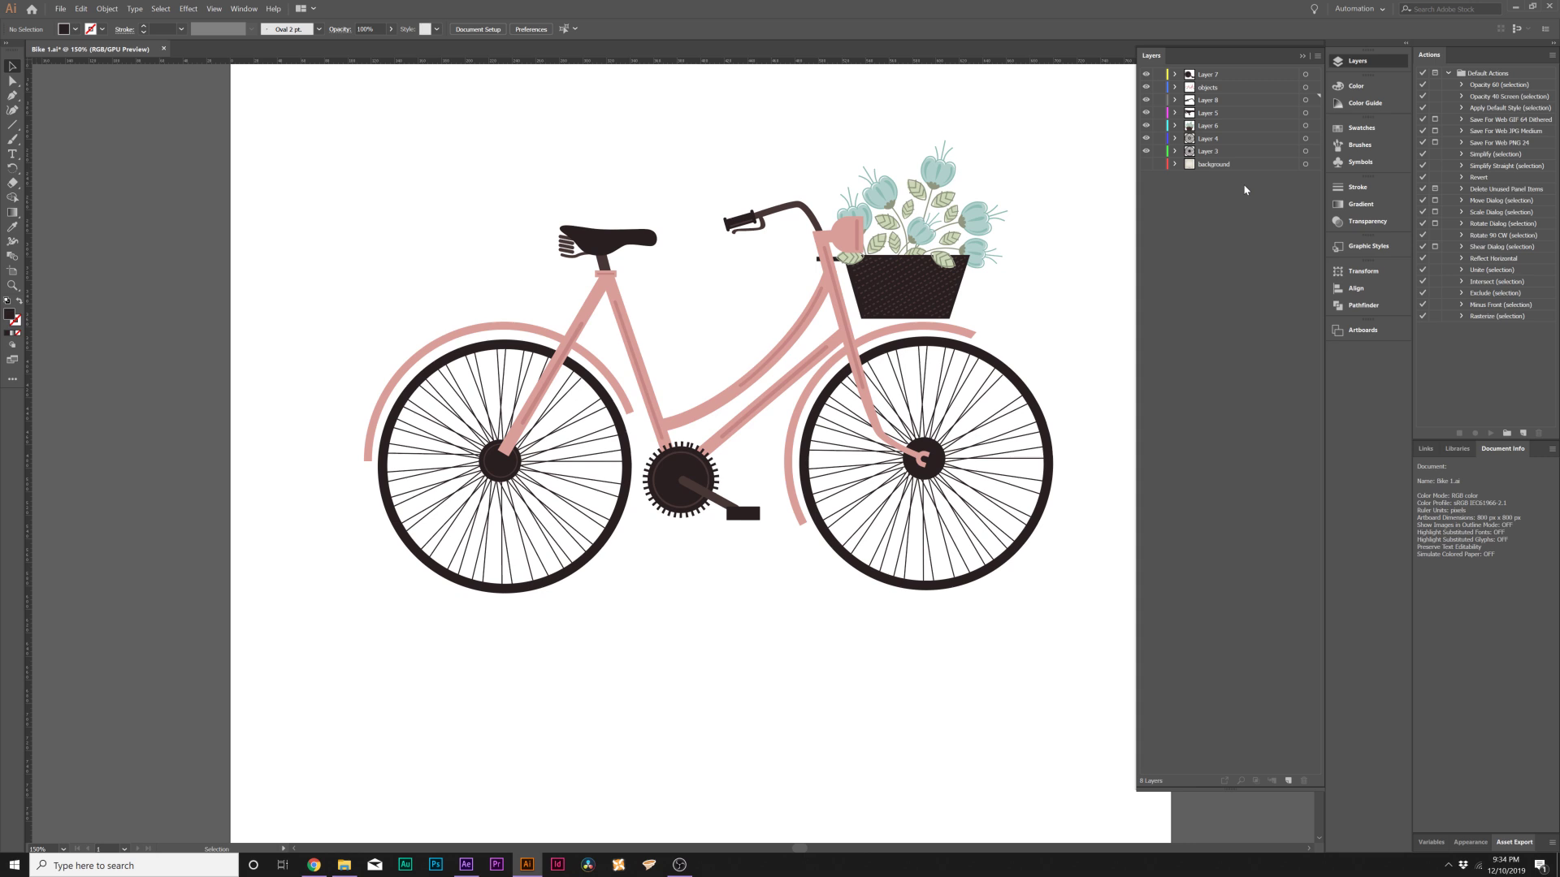
Save Bike 1.ai and bring up its bicicleta-retro folder in File Explorer
click(61, 10)
click(91, 100)
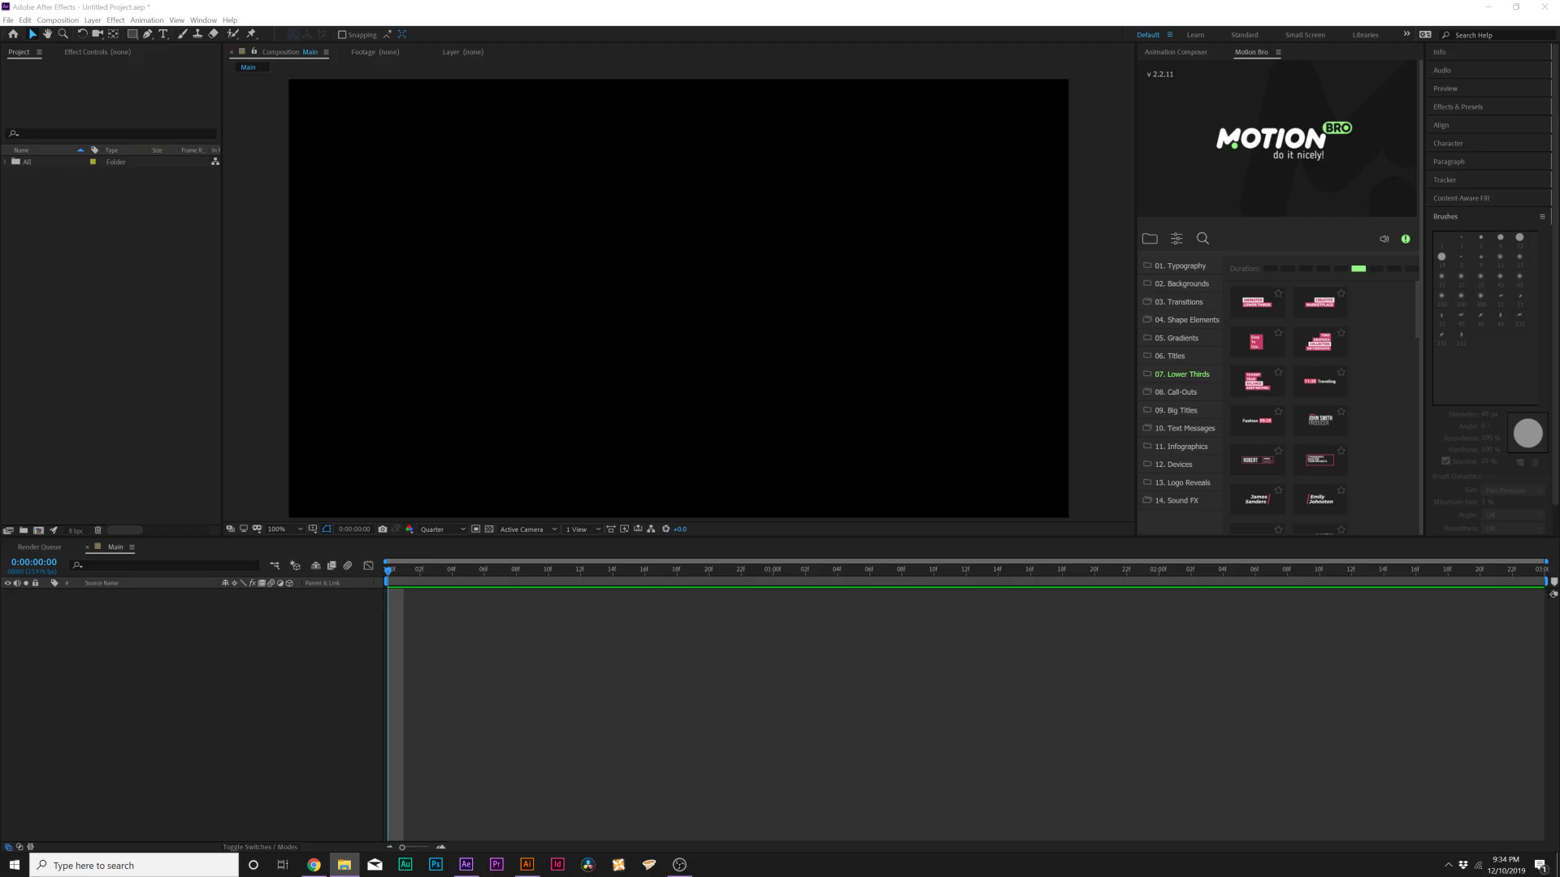
click(343, 864)
Import Bike 1.ai into the Project panel as a Composition and open the Bike 2 comp
drag(723, 315, 109, 265)
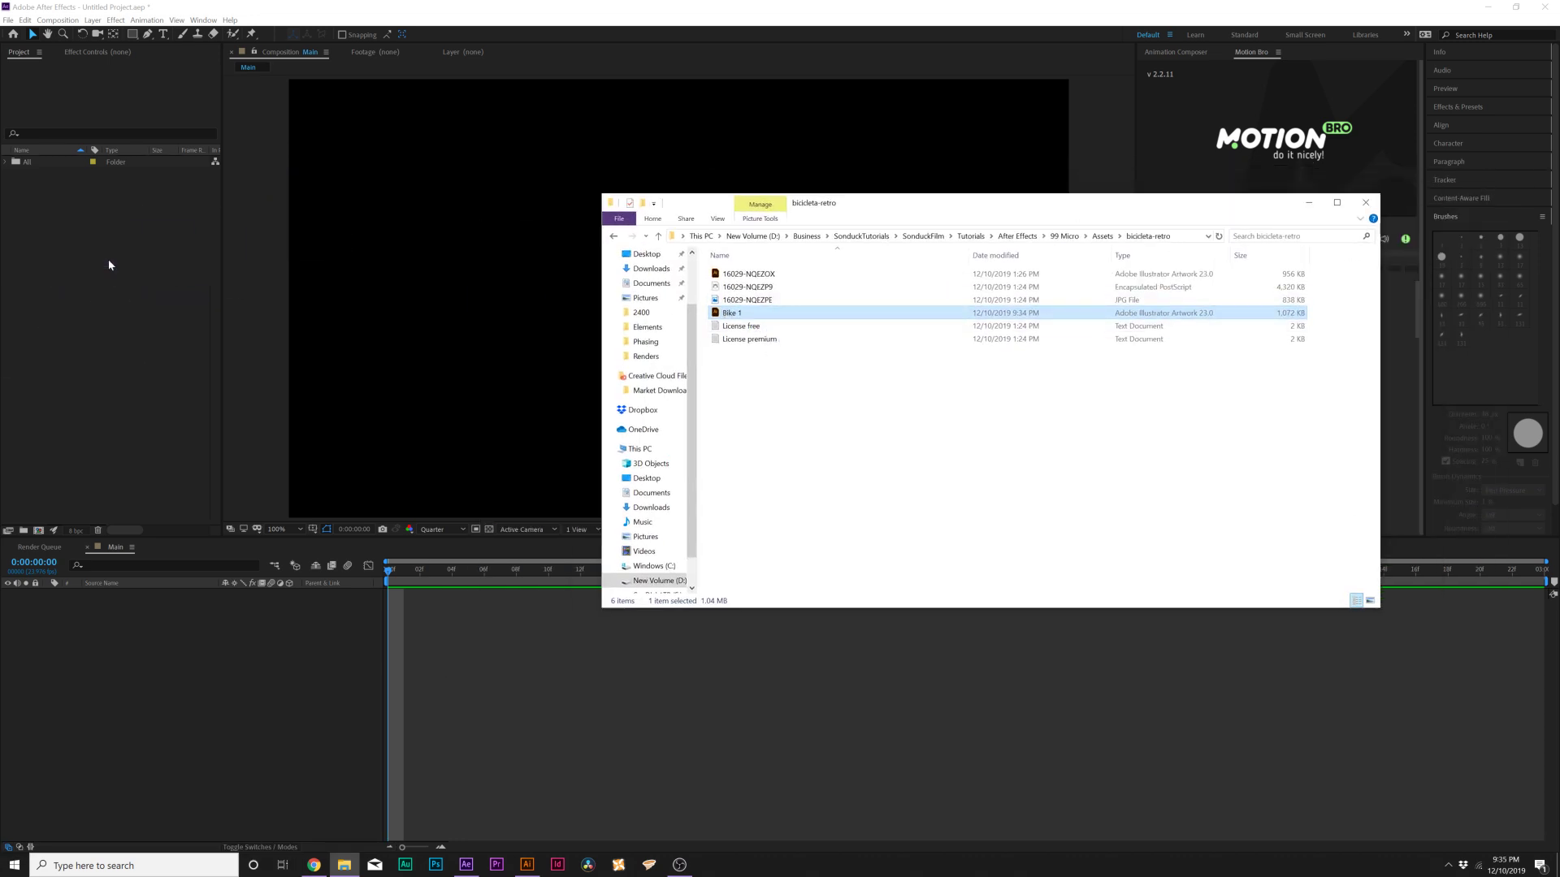
click(495, 310)
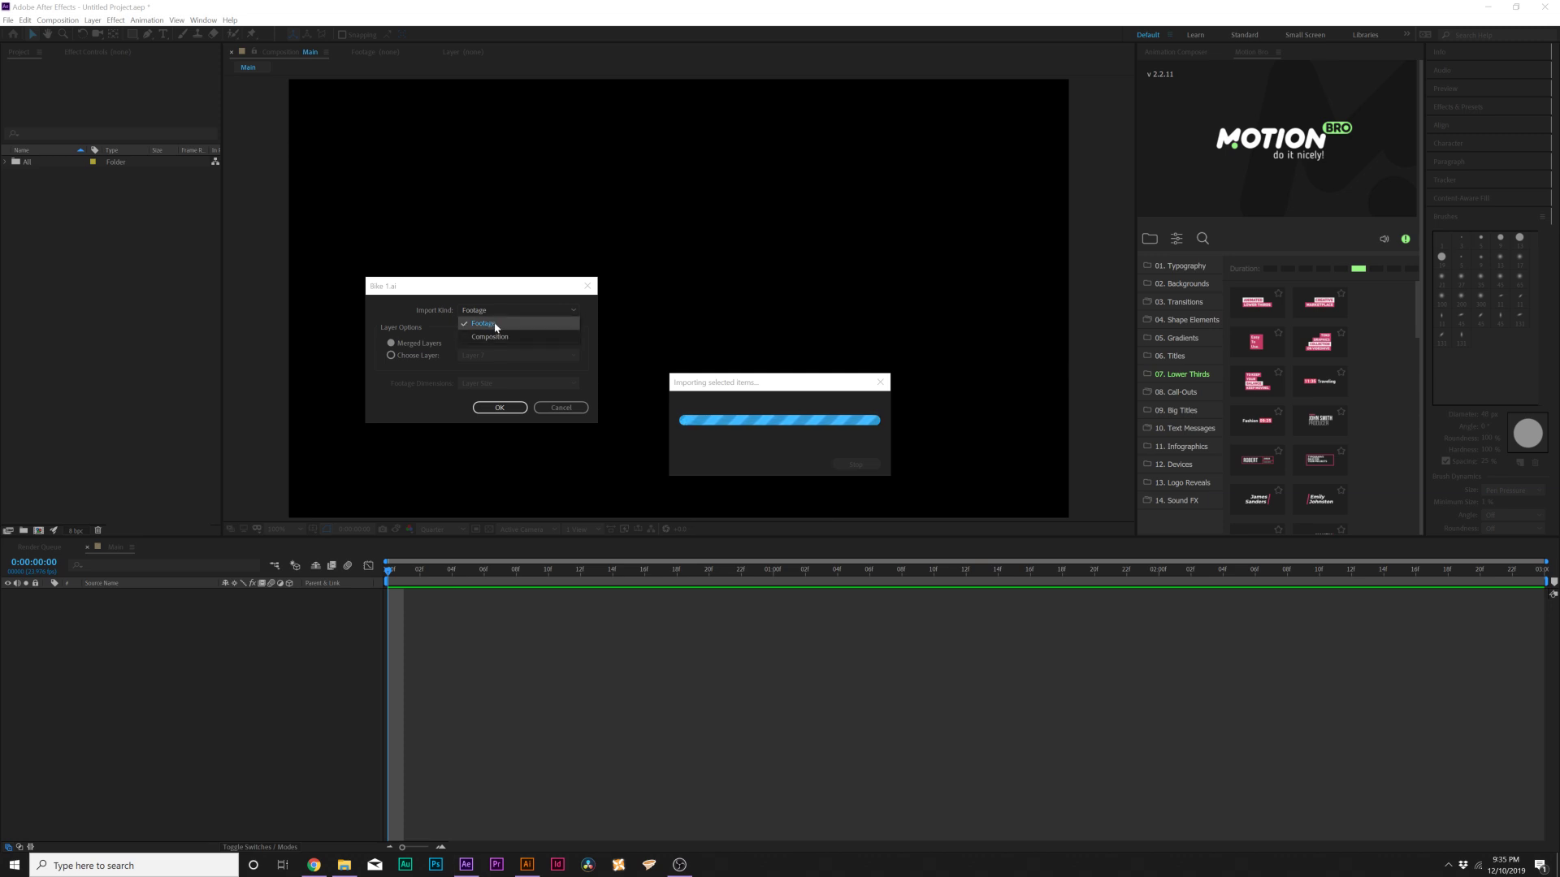
click(496, 325)
click(490, 308)
click(528, 337)
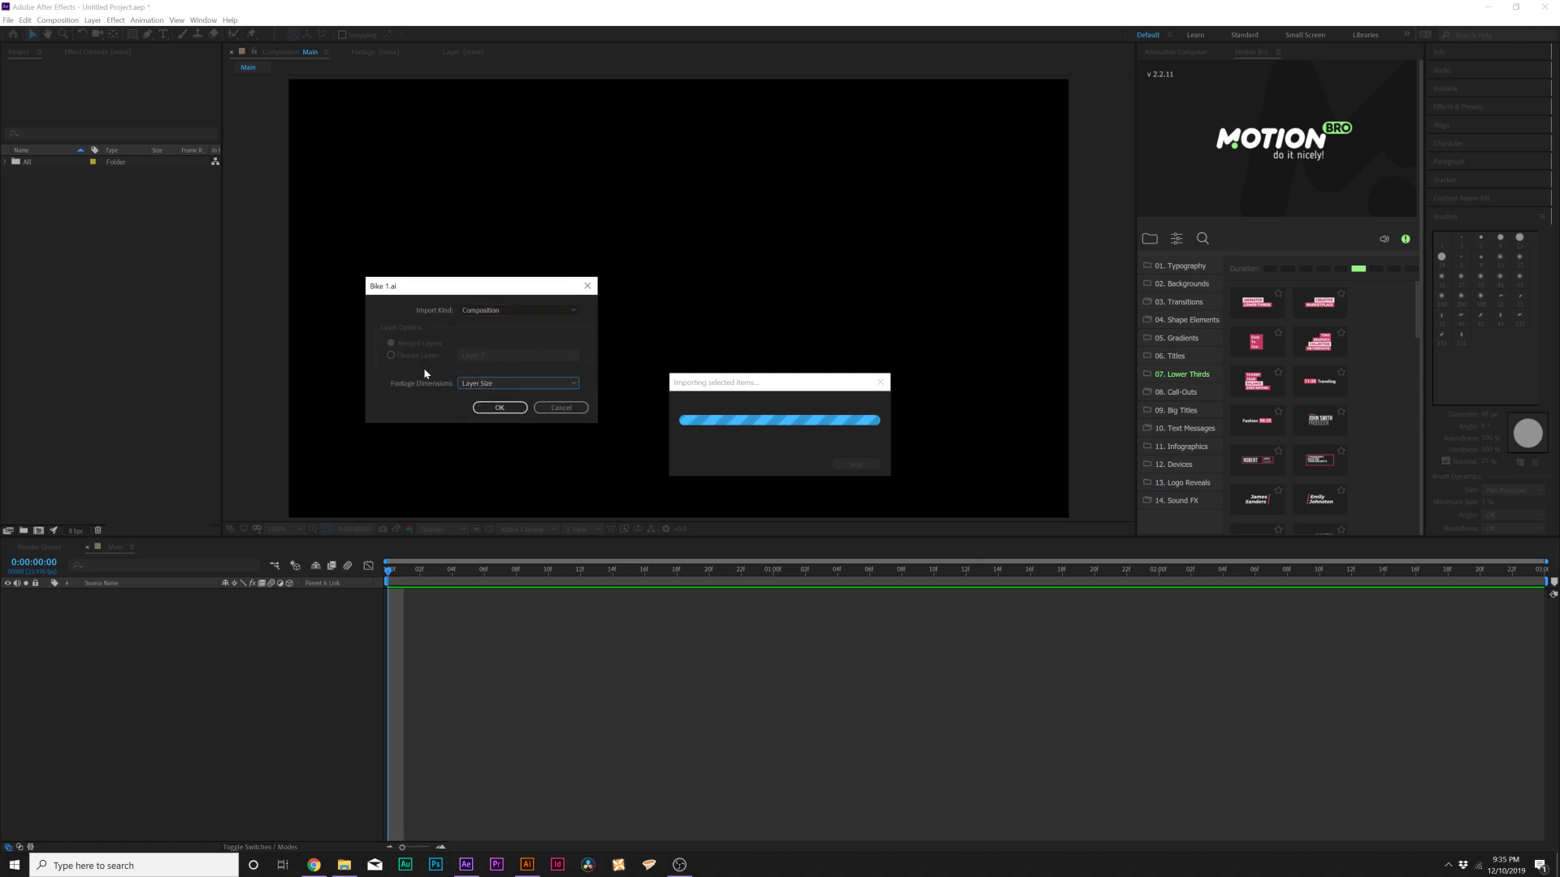
click(500, 407)
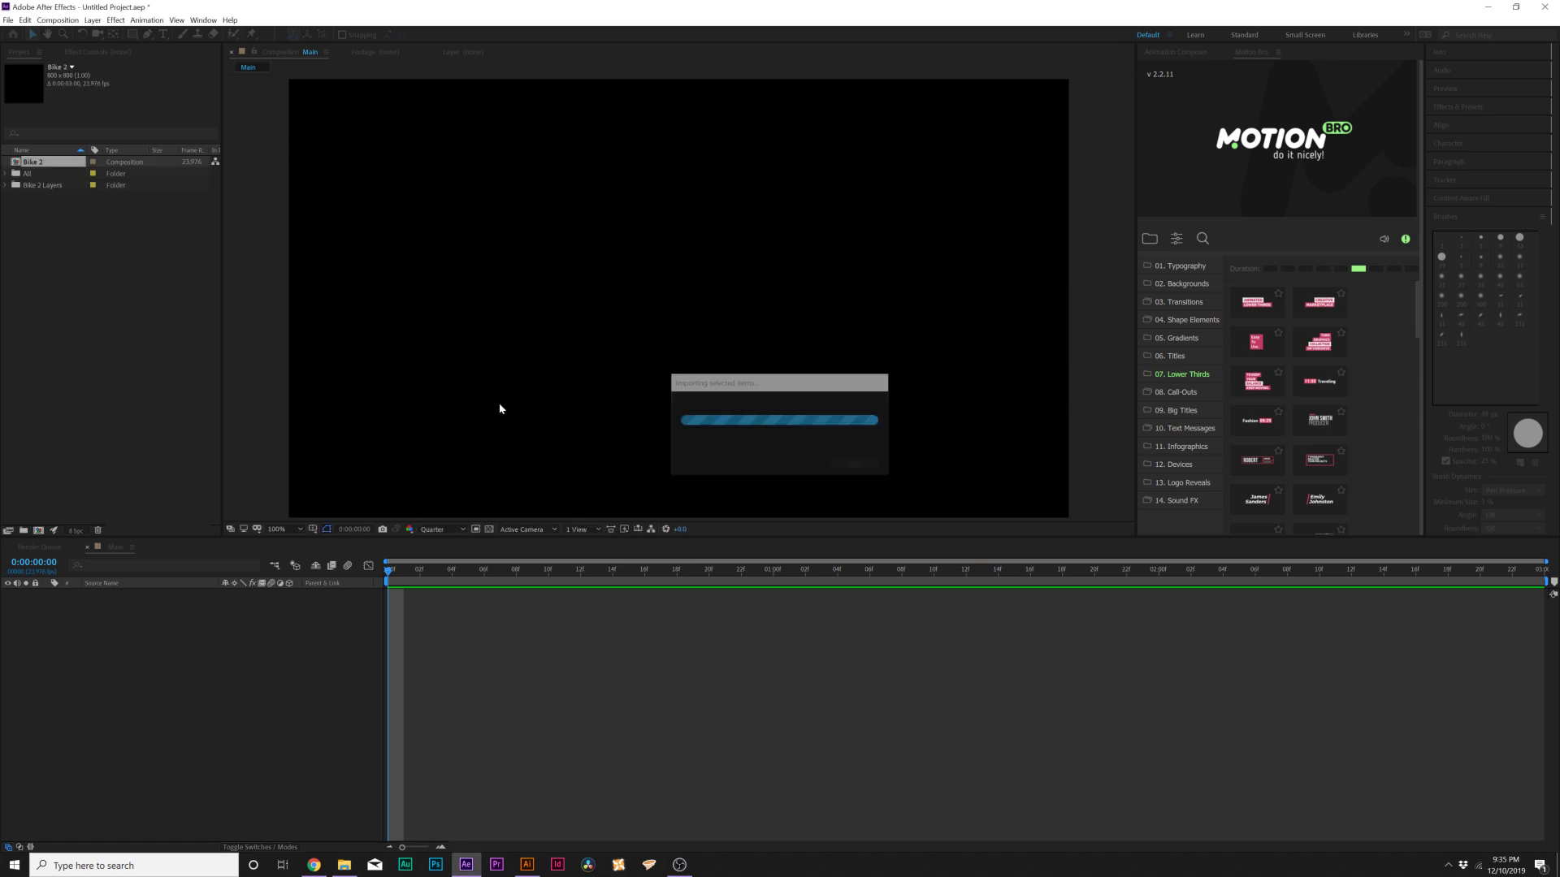
click(15, 178)
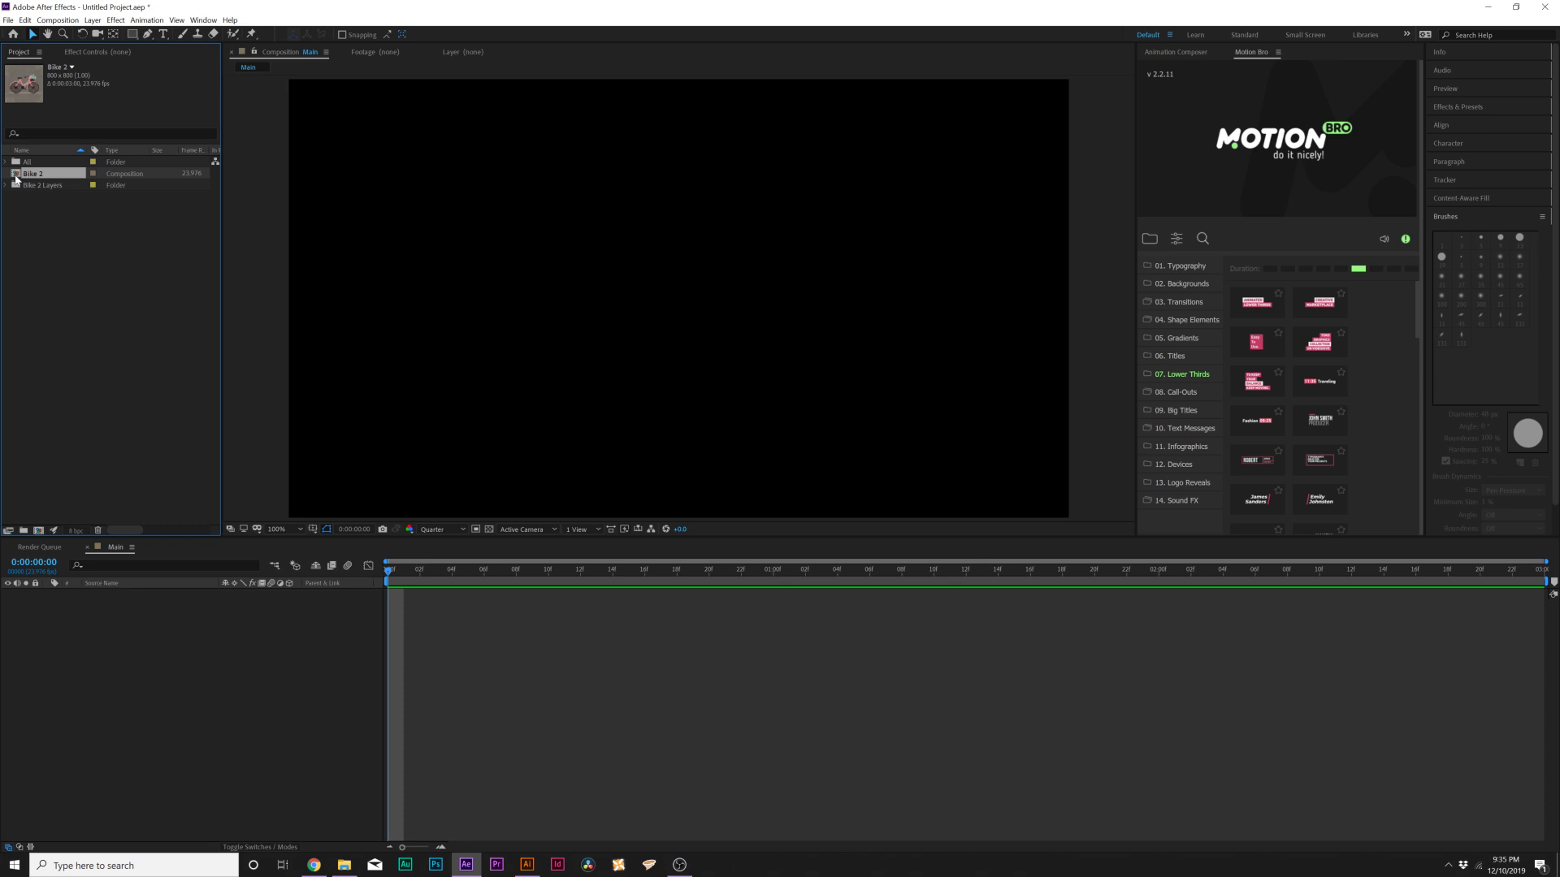
double_click(14, 178)
Set the Bike 2 composition size to 1920×1080 in Composition Settings
key(period)
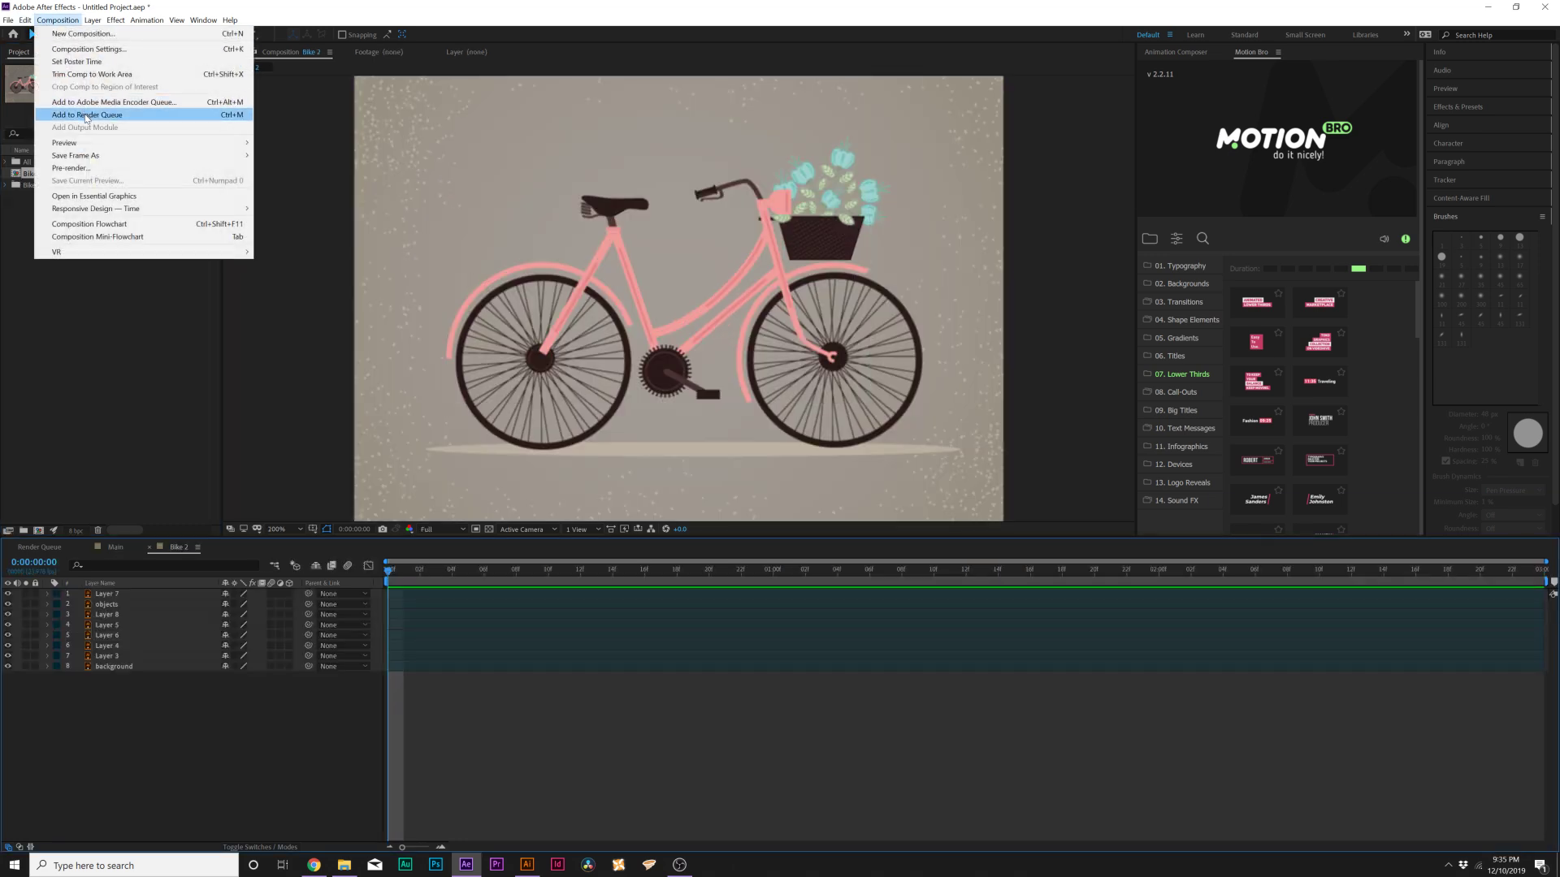
click(88, 49)
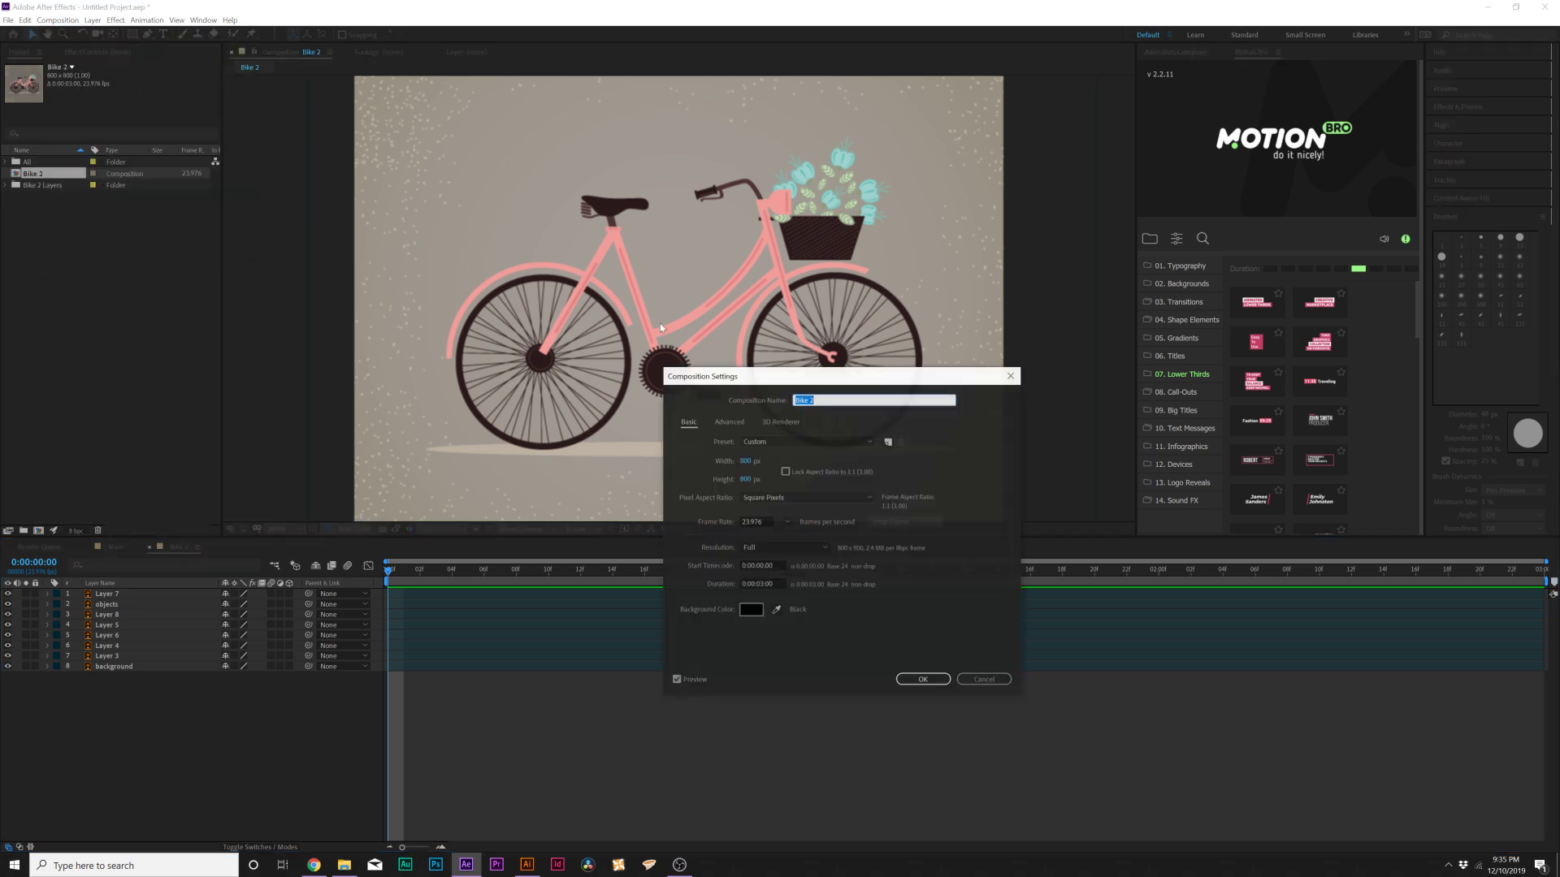
click(745, 460)
text(1920)
key(Tab)
text(1080)
key(Return)
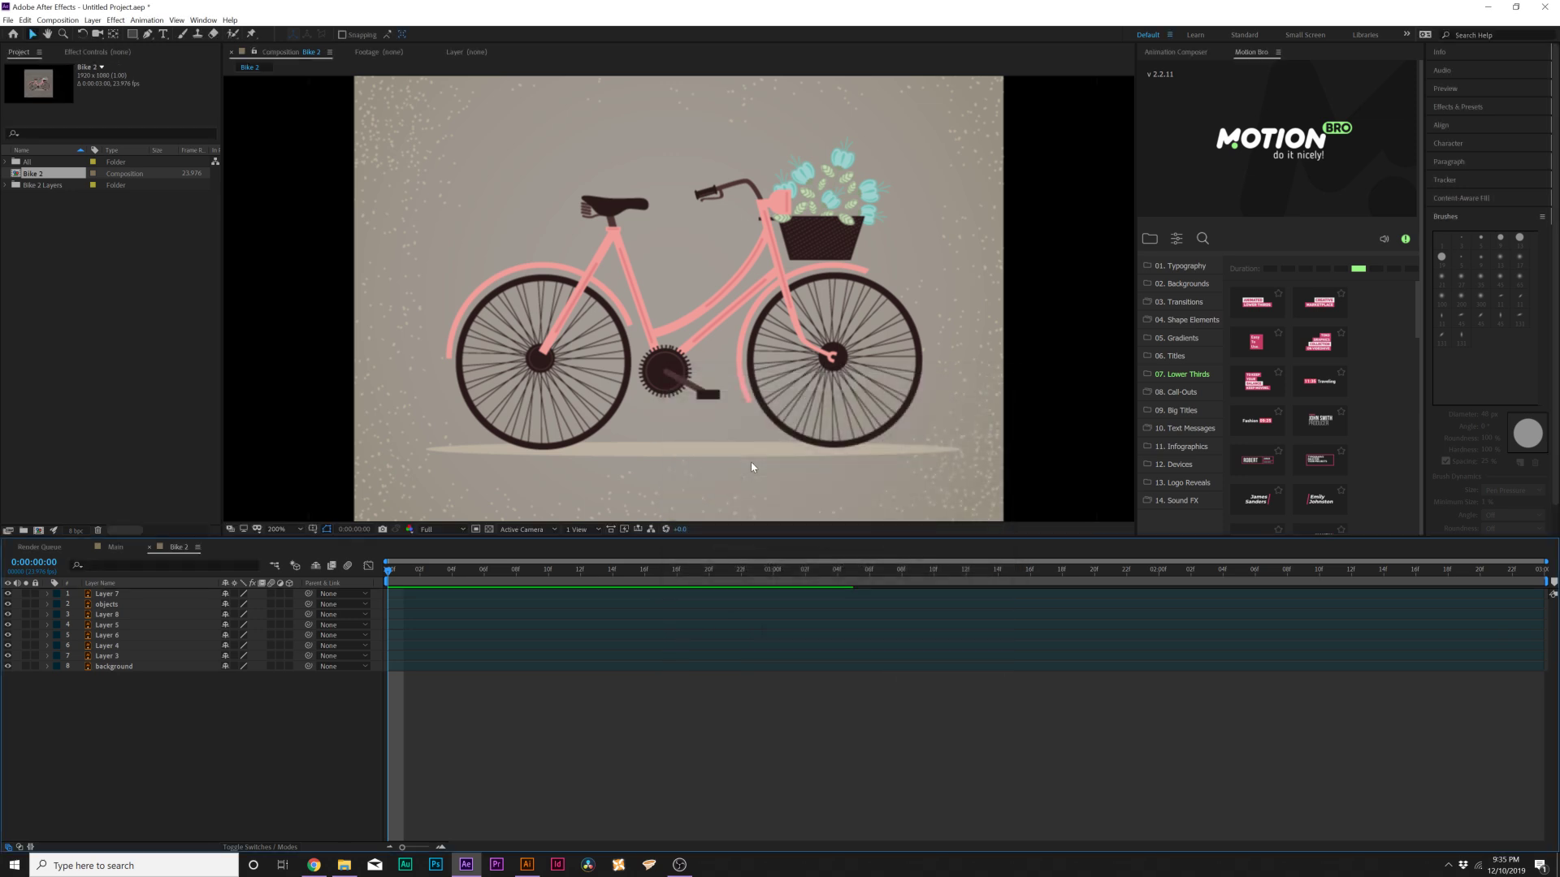
Scale all bike layers up via a parented Null Object, then delete the null
click(93, 19)
mouse_move(163, 33)
click(361, 84)
drag(70, 795, 114, 604)
drag(308, 608, 109, 594)
click(112, 594)
key(s)
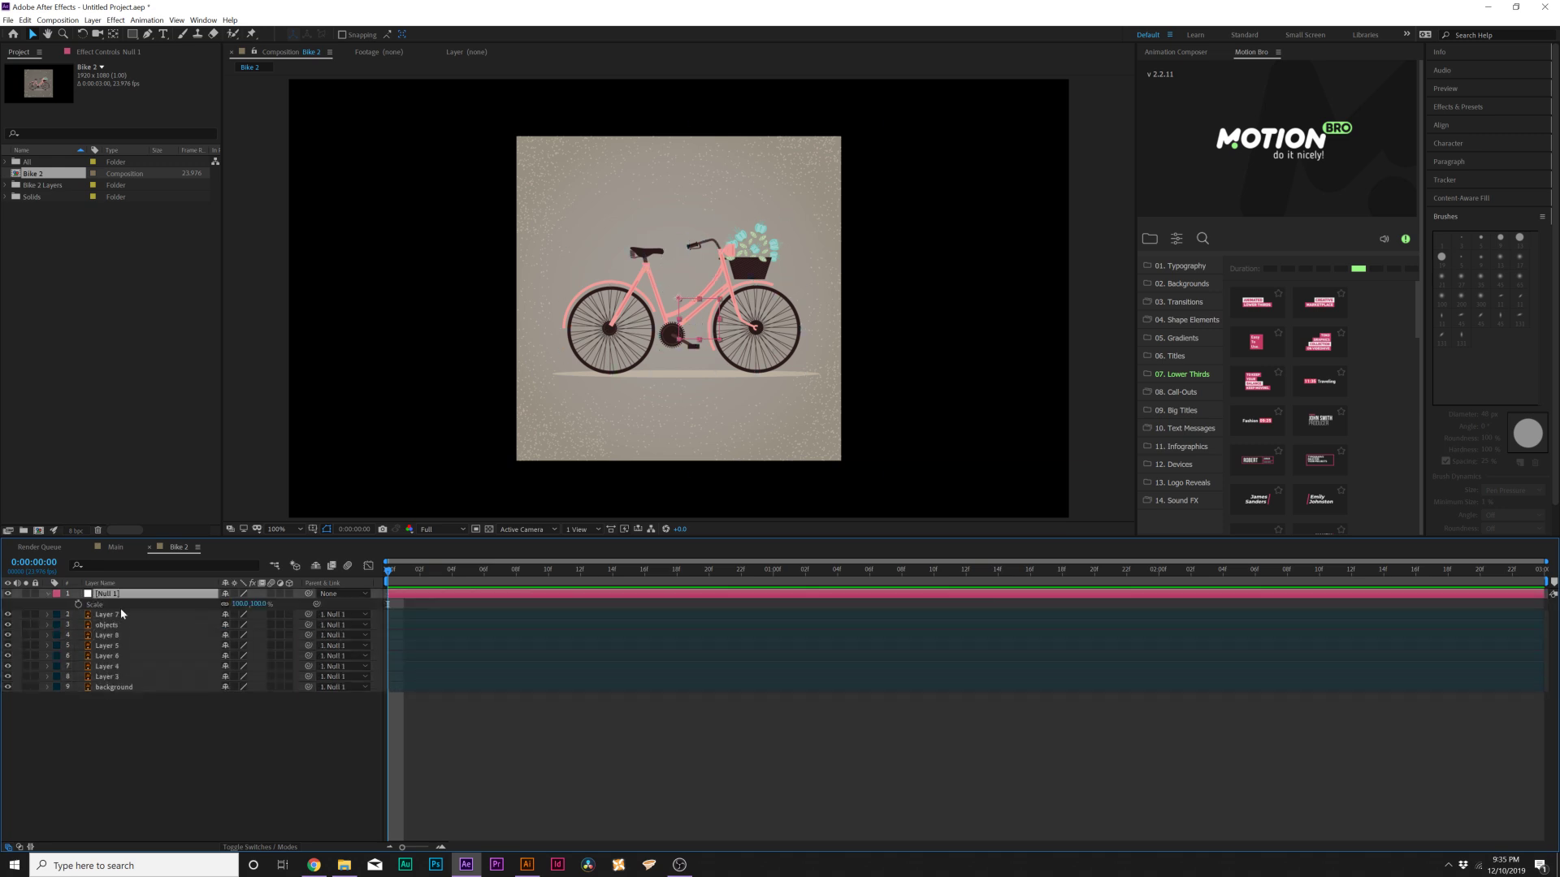
drag(241, 605, 340, 605)
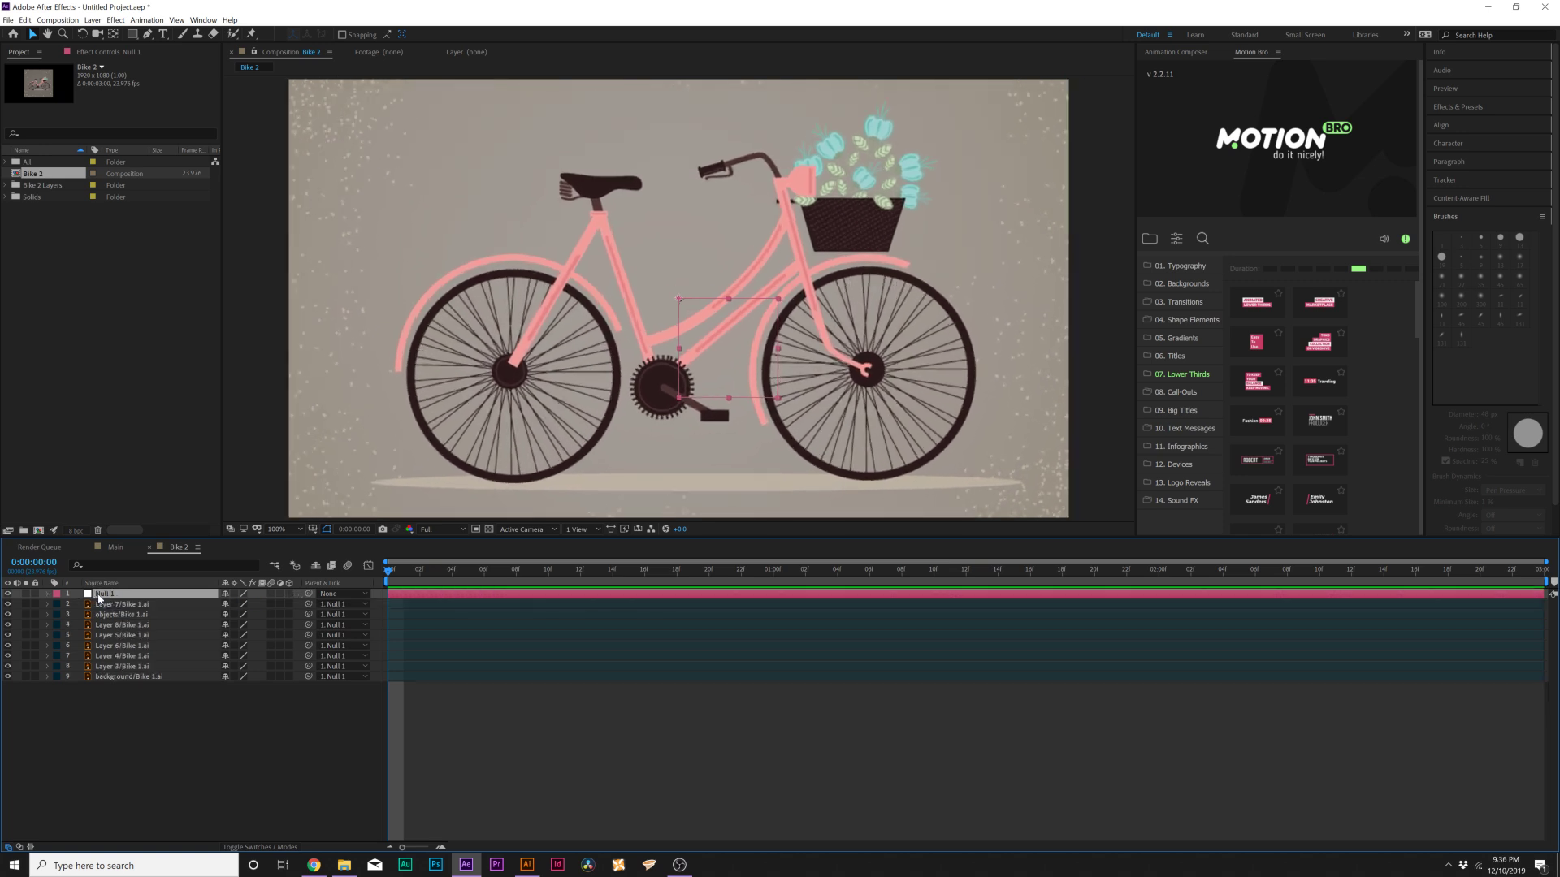
key(Delete)
key(period)
key(comma)
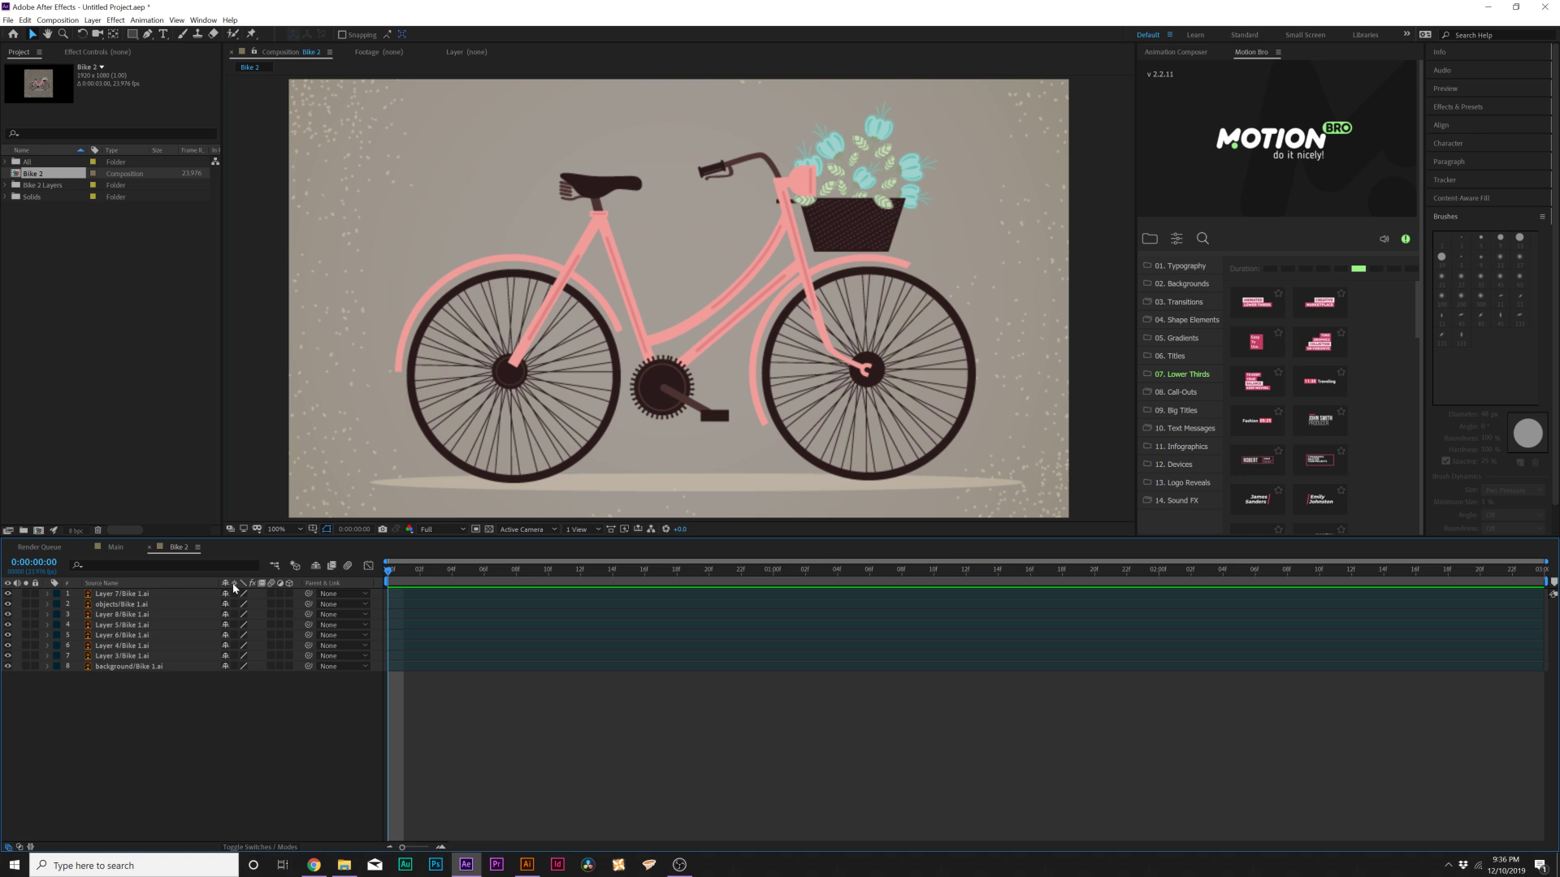
Turn on Continuously Rasterize for all bike layers and scale the parent null to 59%
drag(233, 594, 234, 666)
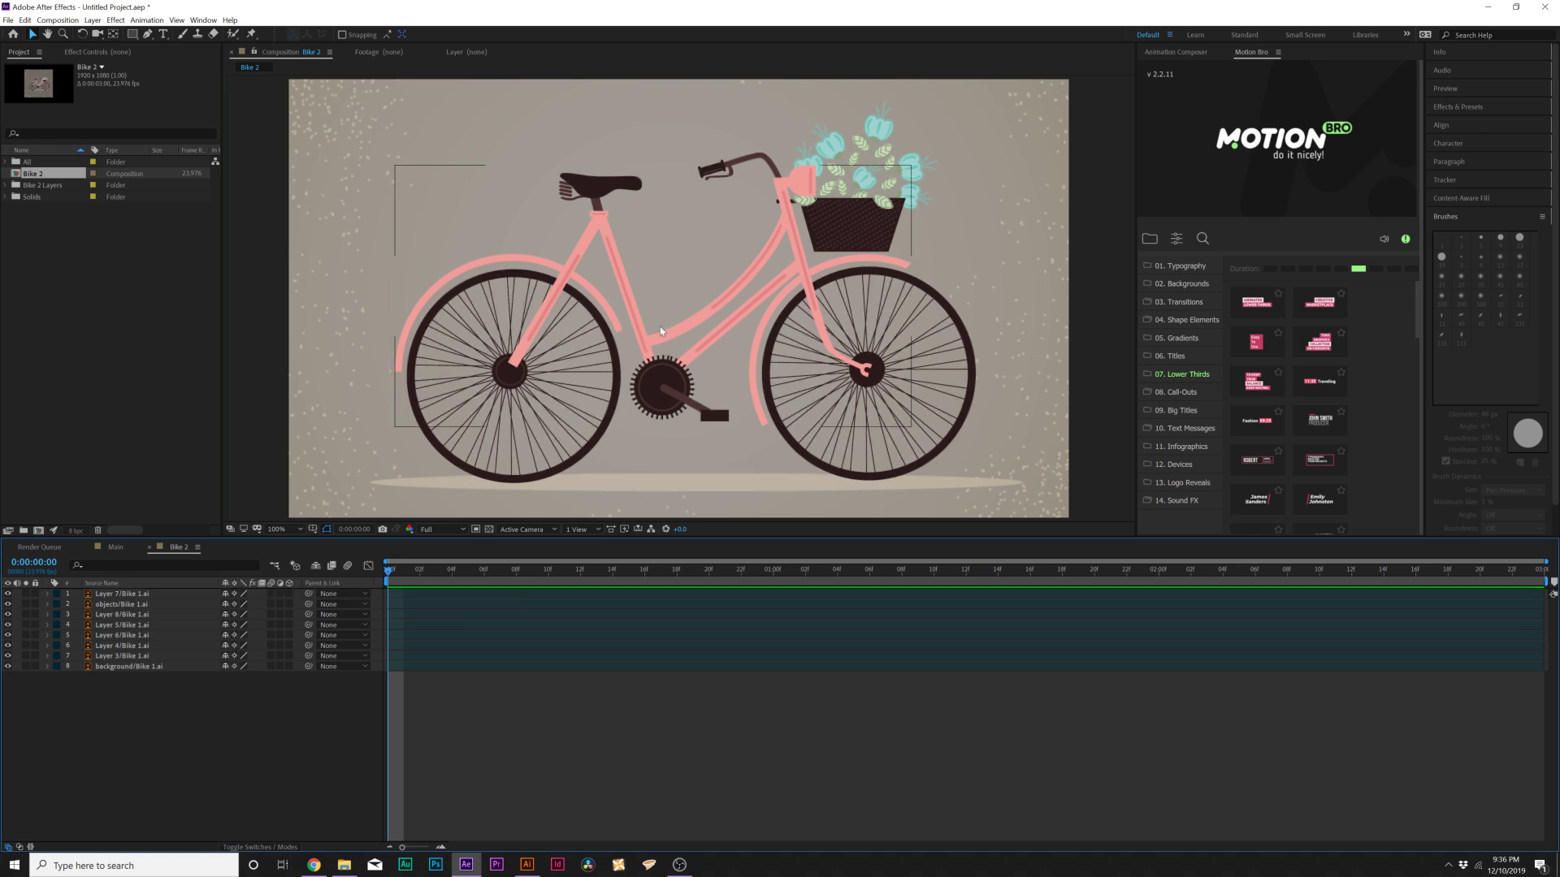
scroll(651, 322, up, 4)
scroll(469, 363, down, 4)
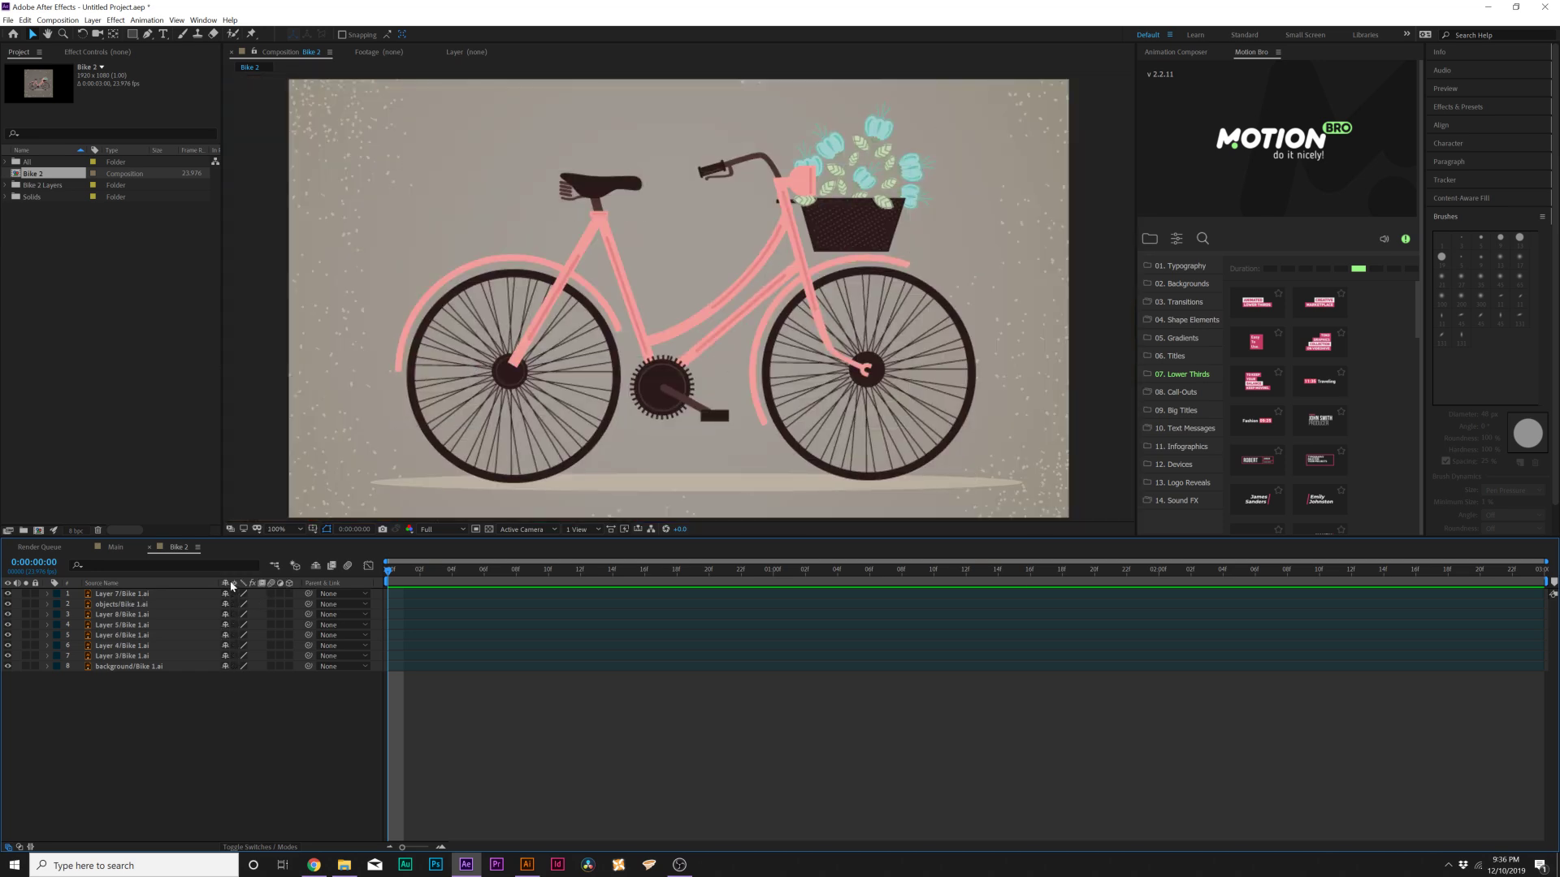
click(125, 596)
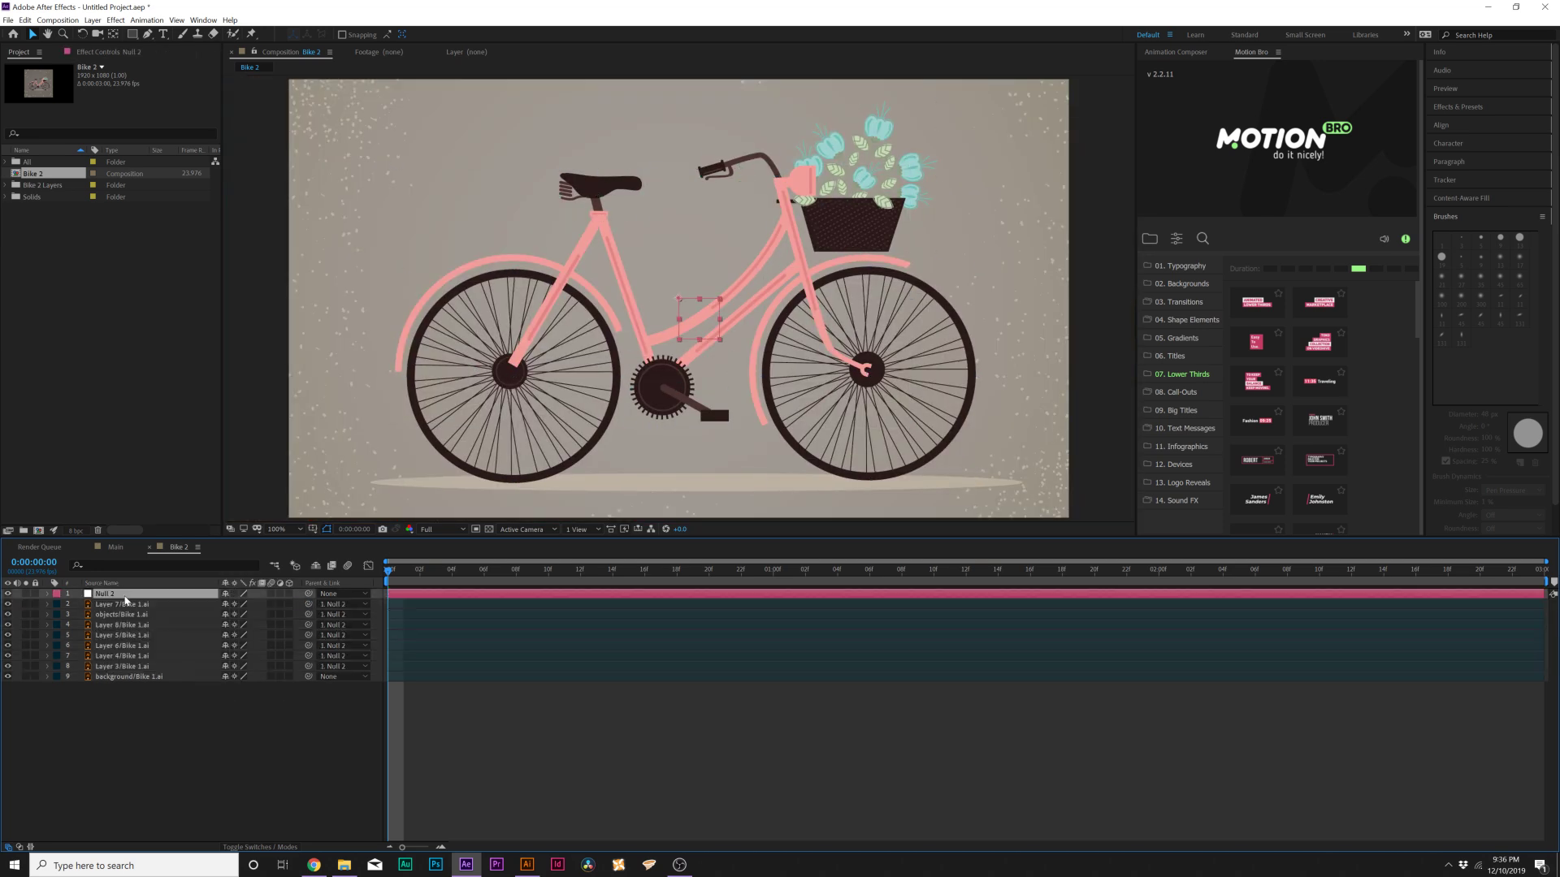
key(s)
drag(237, 605, 203, 604)
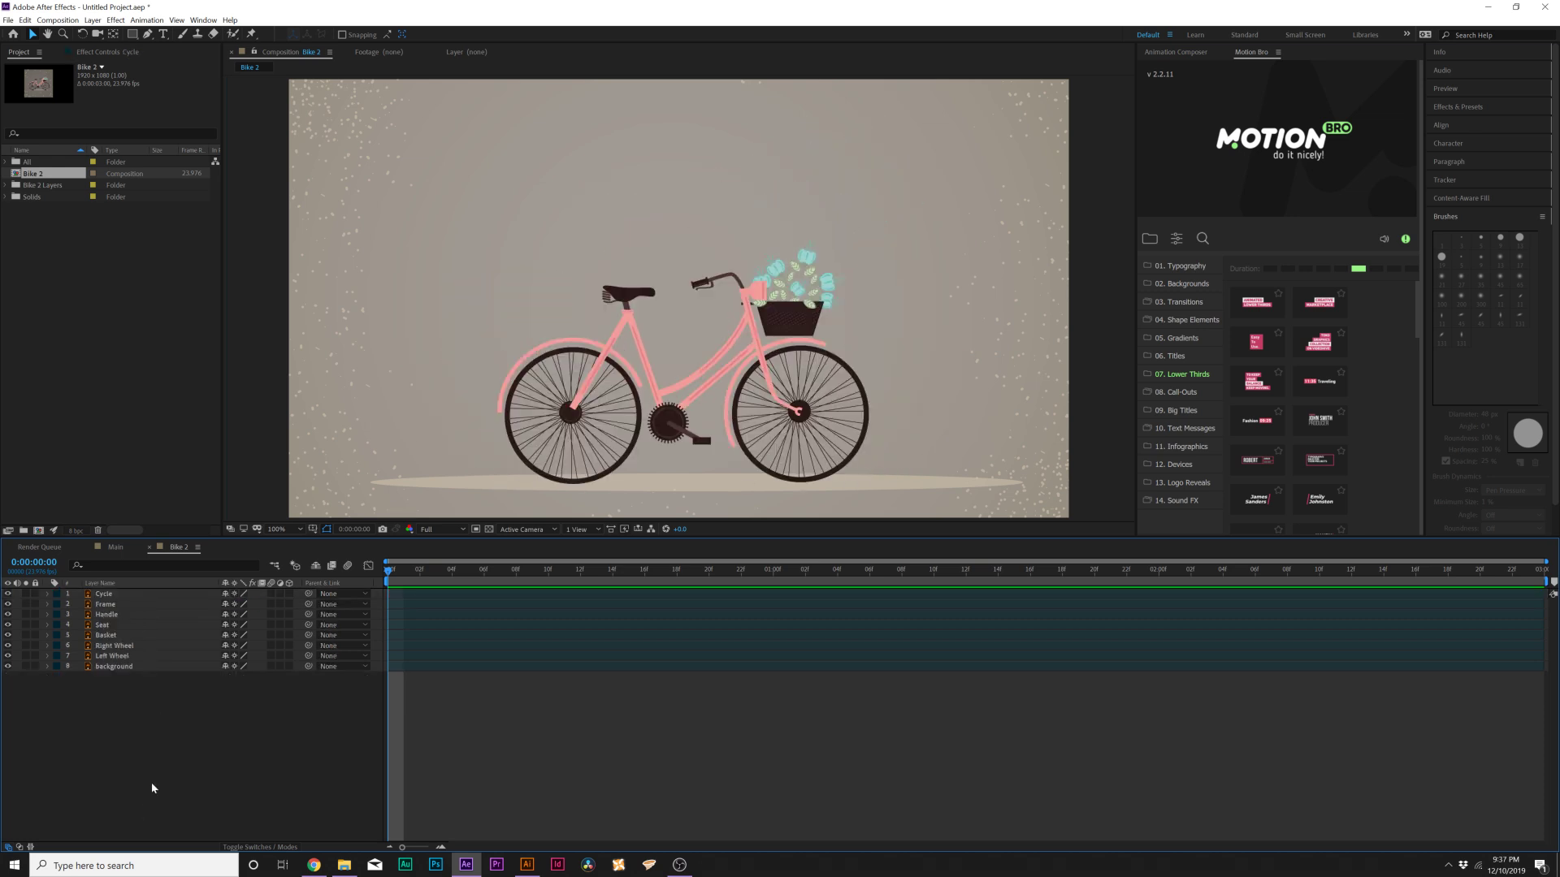
Test-spin the Right Wheel's Rotation, then undo it back to zero
click(122, 656)
scroll(362, 455, up, 2)
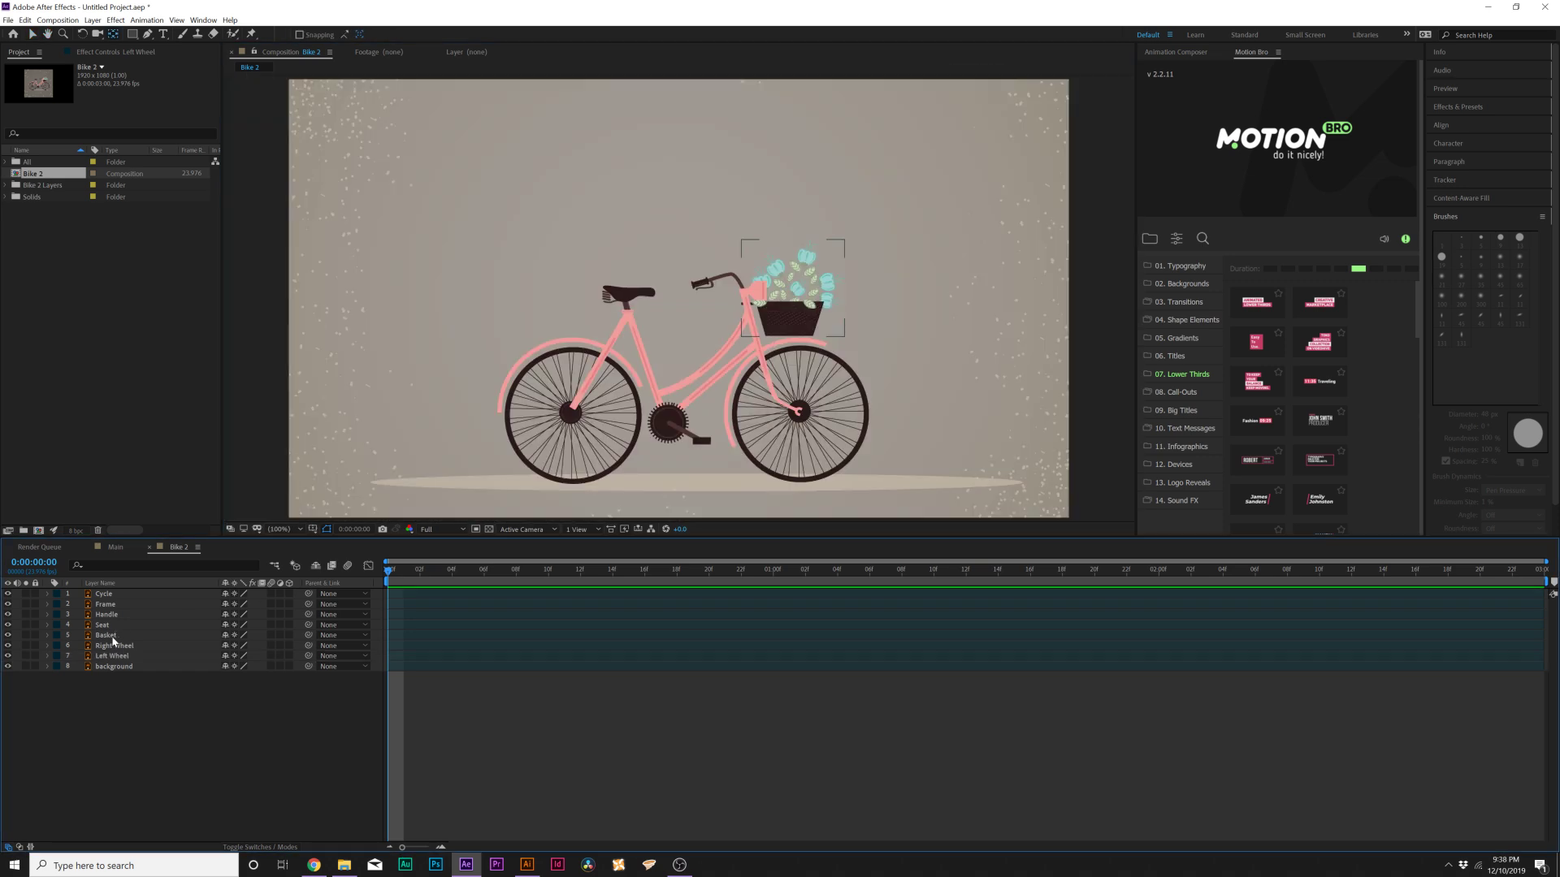
click(114, 644)
key(r)
drag(224, 656, 340, 671)
key(ctrl+z)
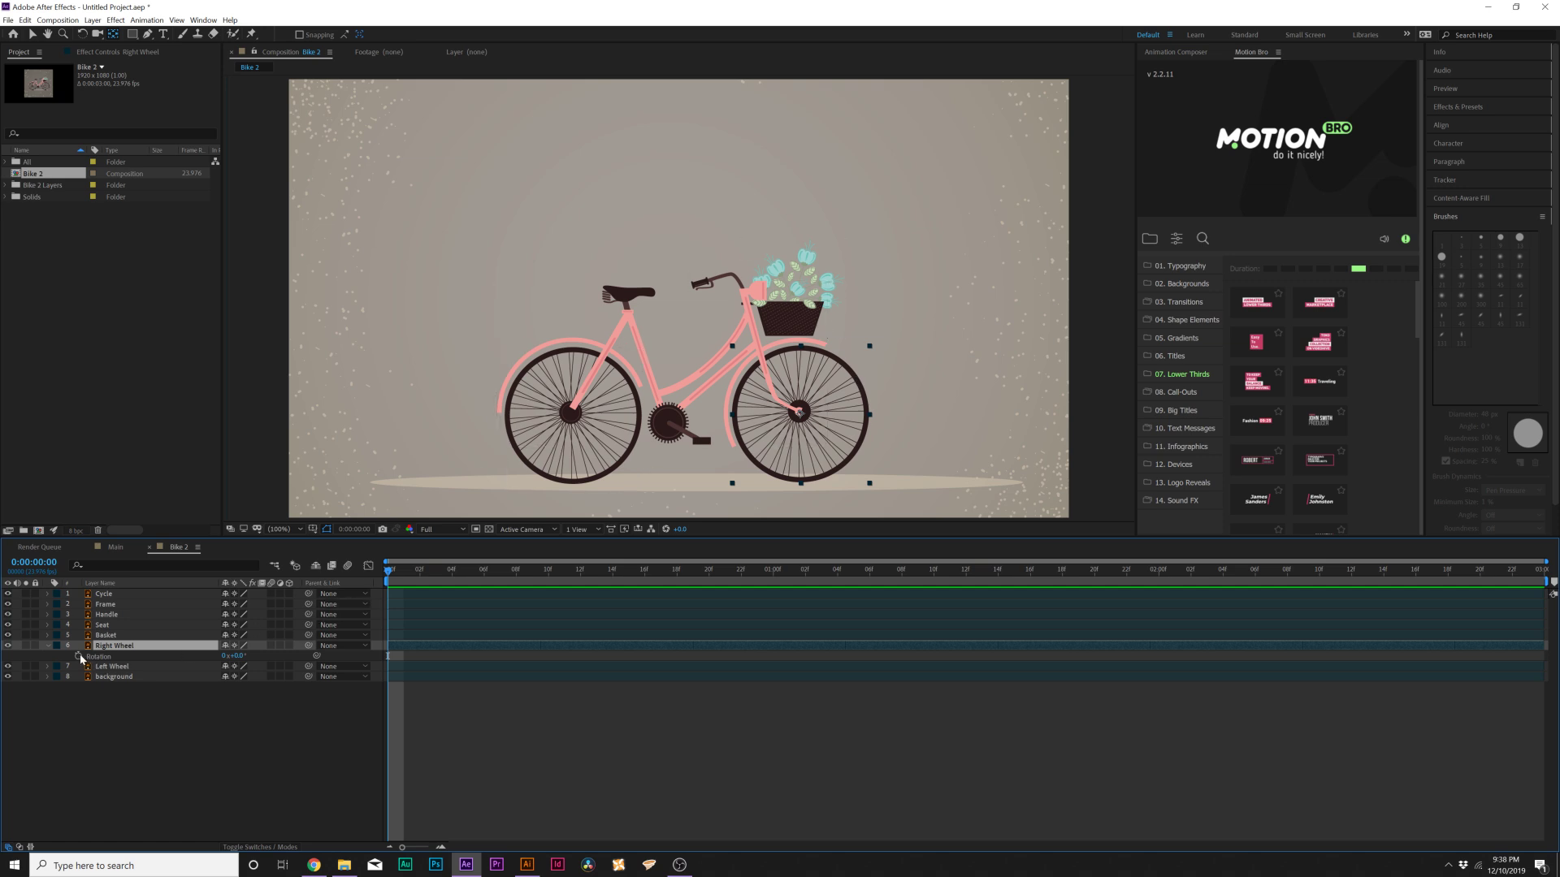
Give the Right Wheel's Rotation a time*200 expression and preview the spin
alt+click(79, 656)
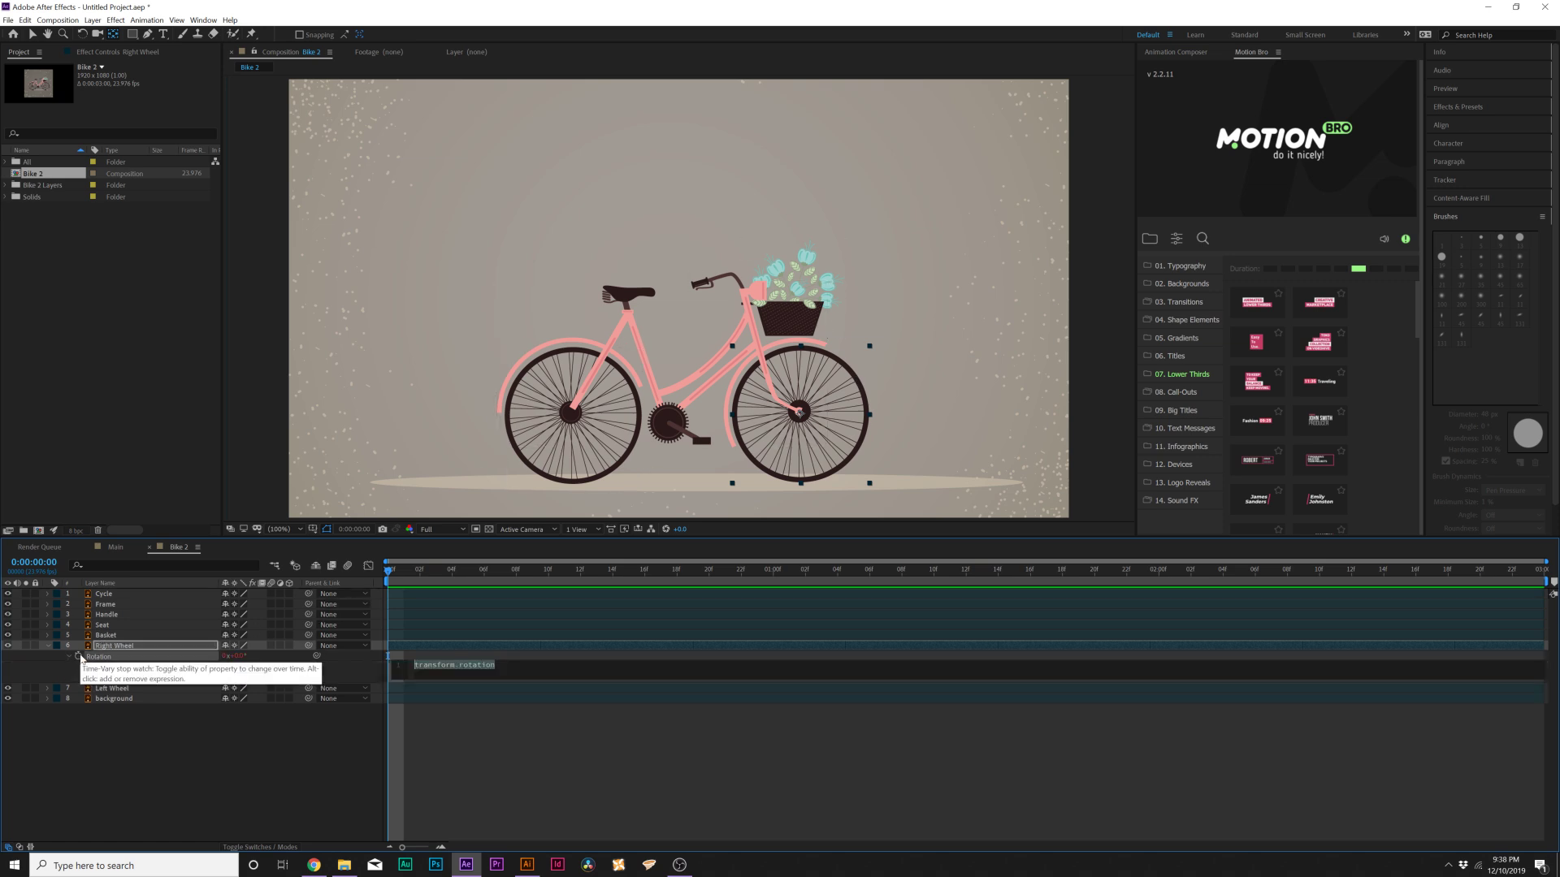
text(time*200)
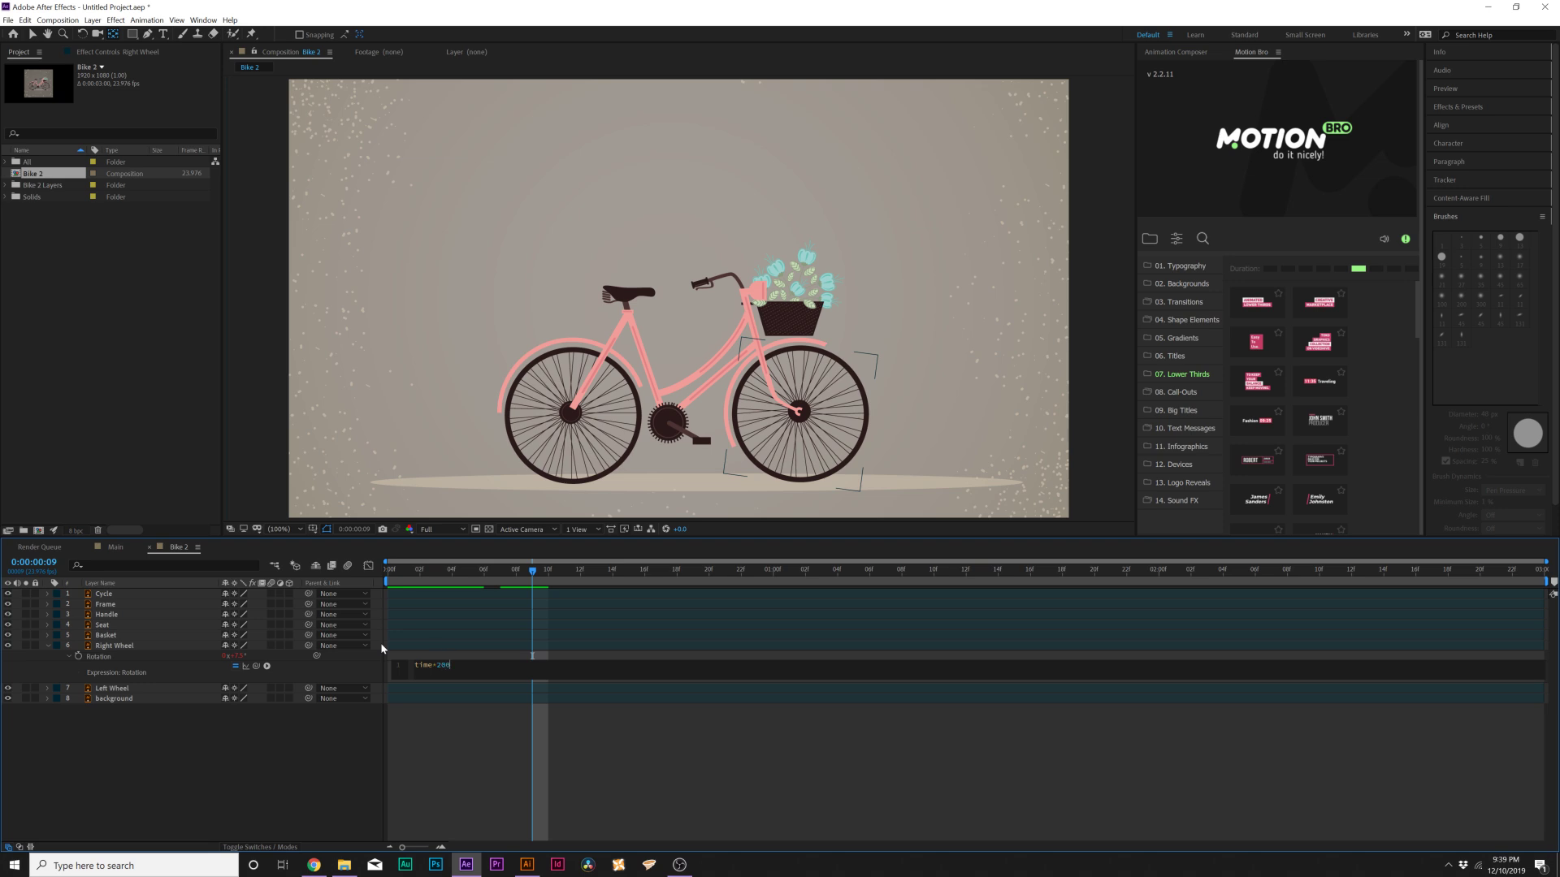
click(349, 744)
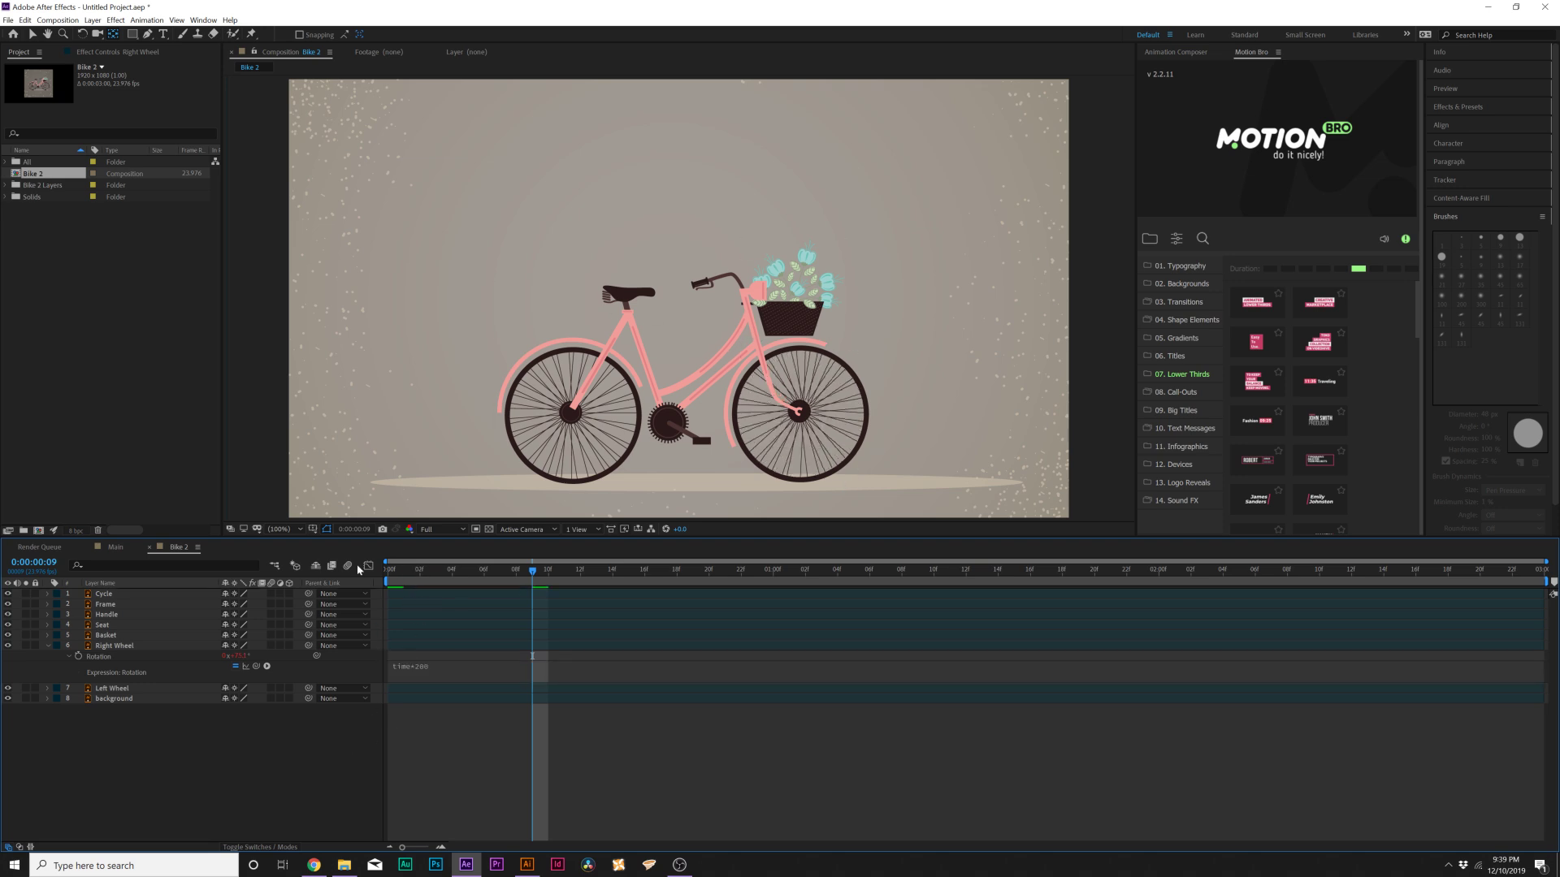
key(space)
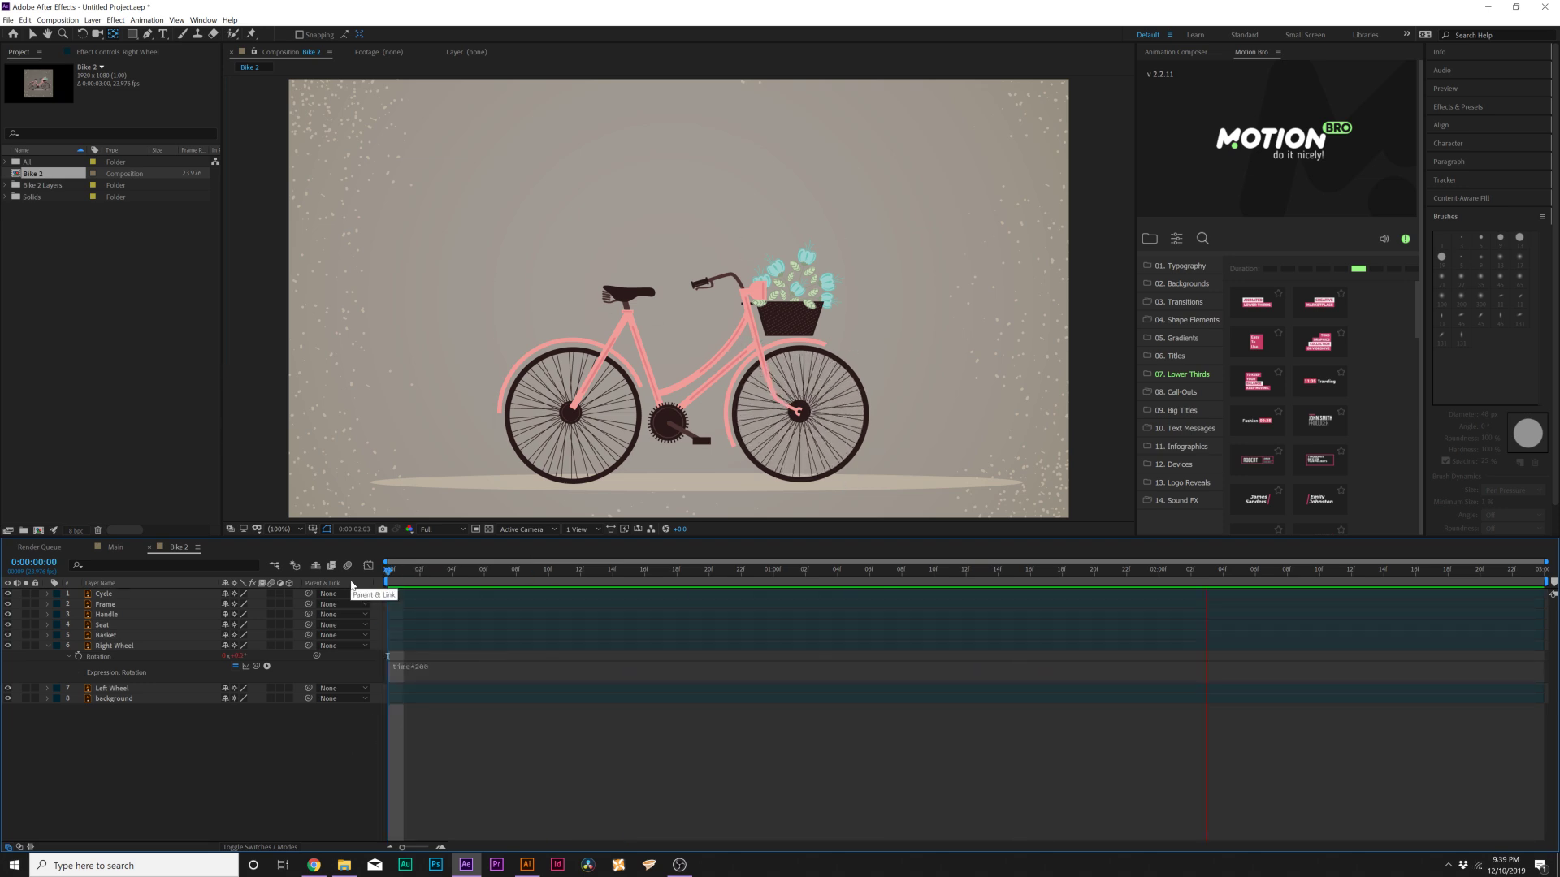
click(422, 673)
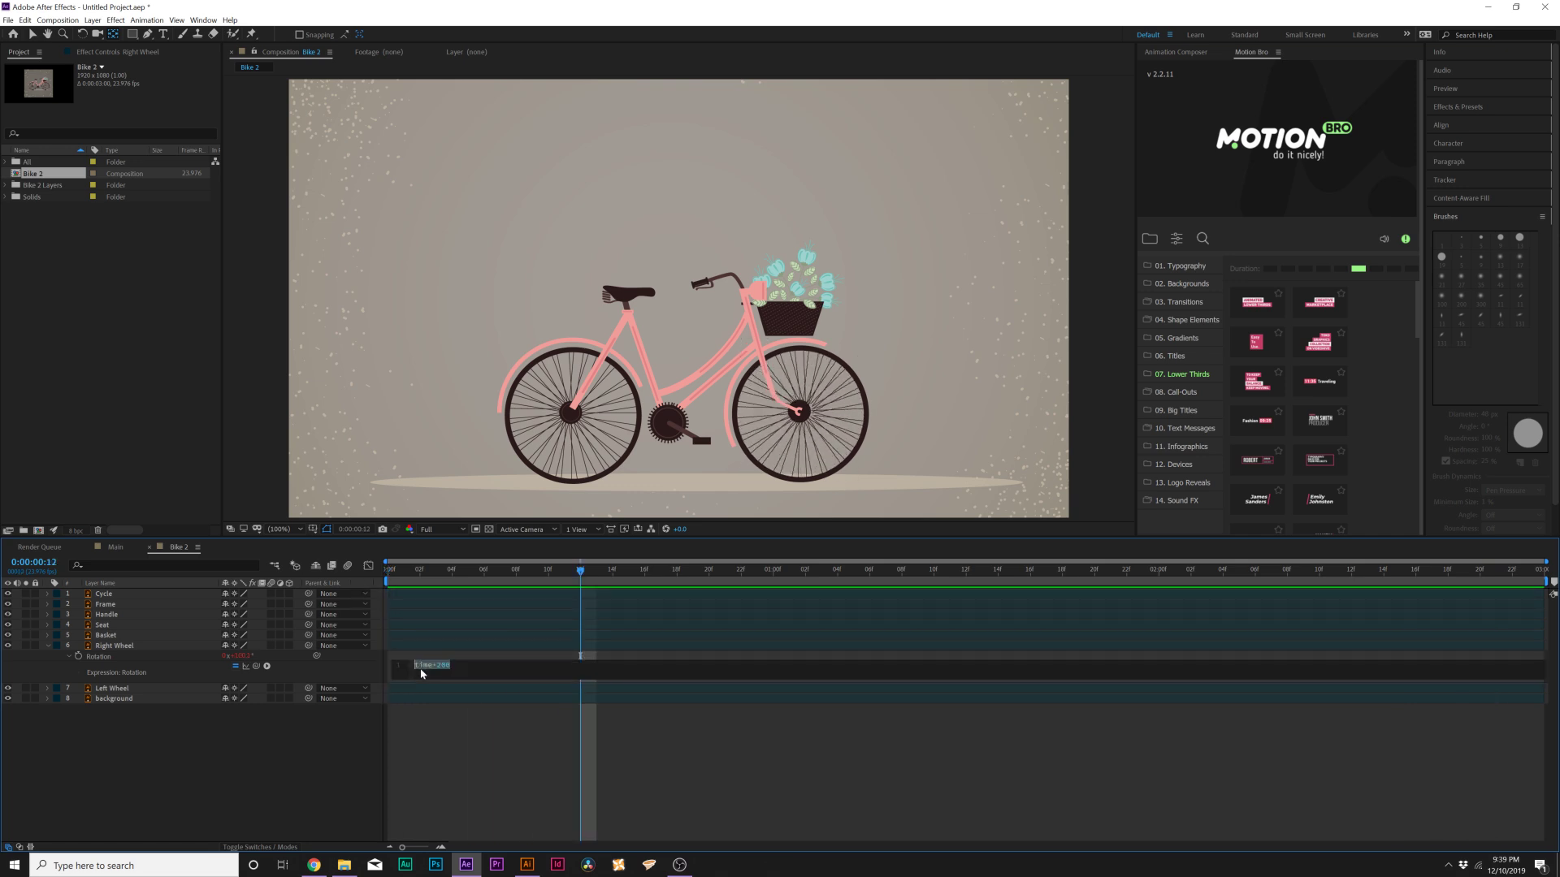
Add the same time*200 rotation expression to the Left Wheel and center the view on the wheels
click(150, 689)
key(r)
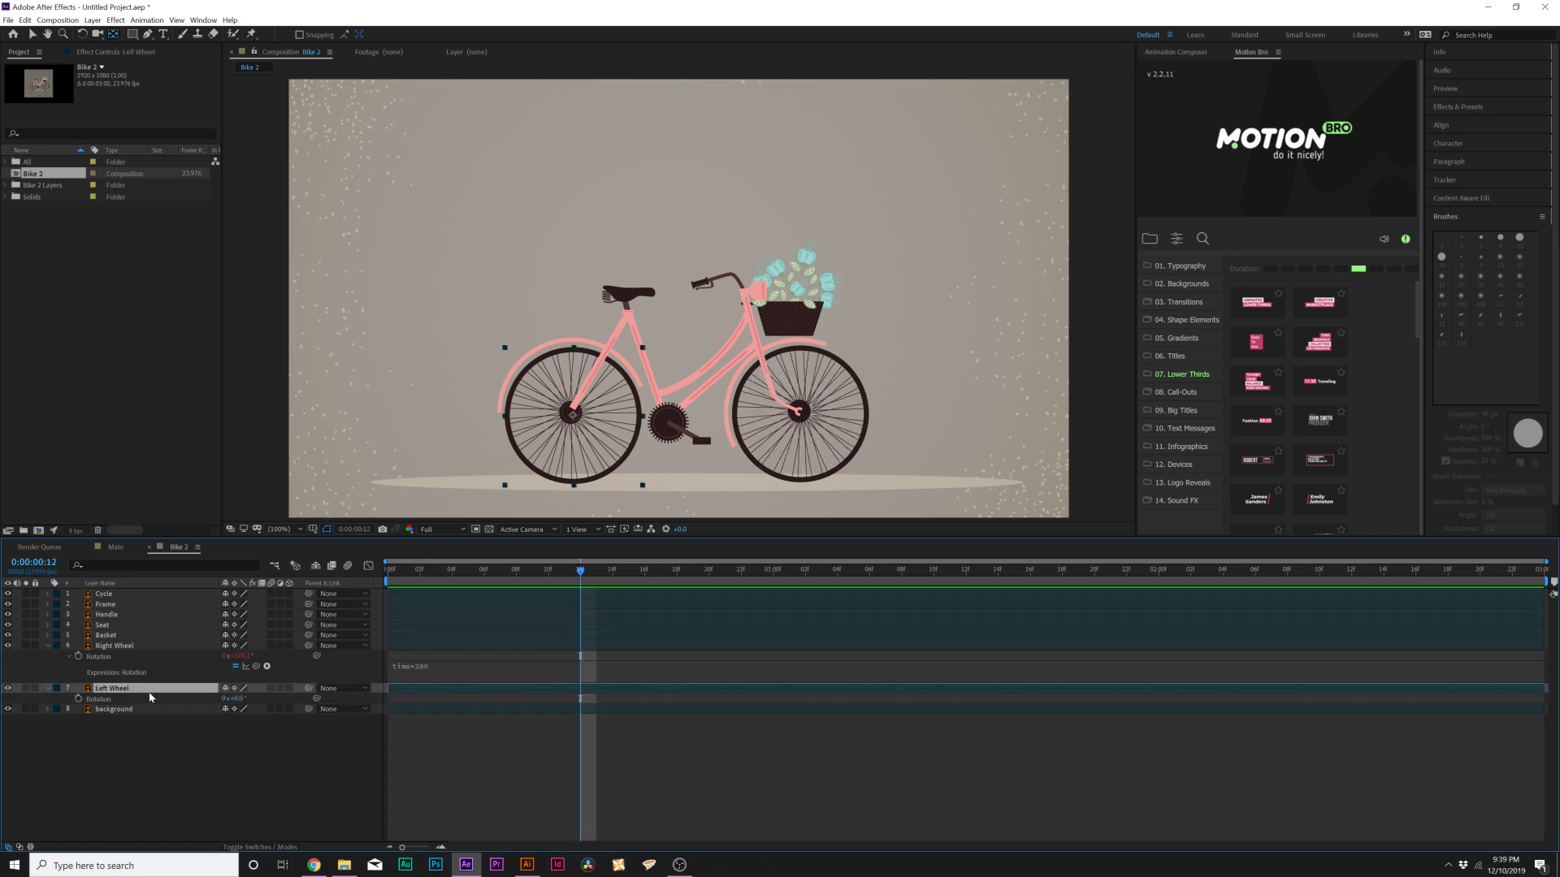
alt+click(78, 701)
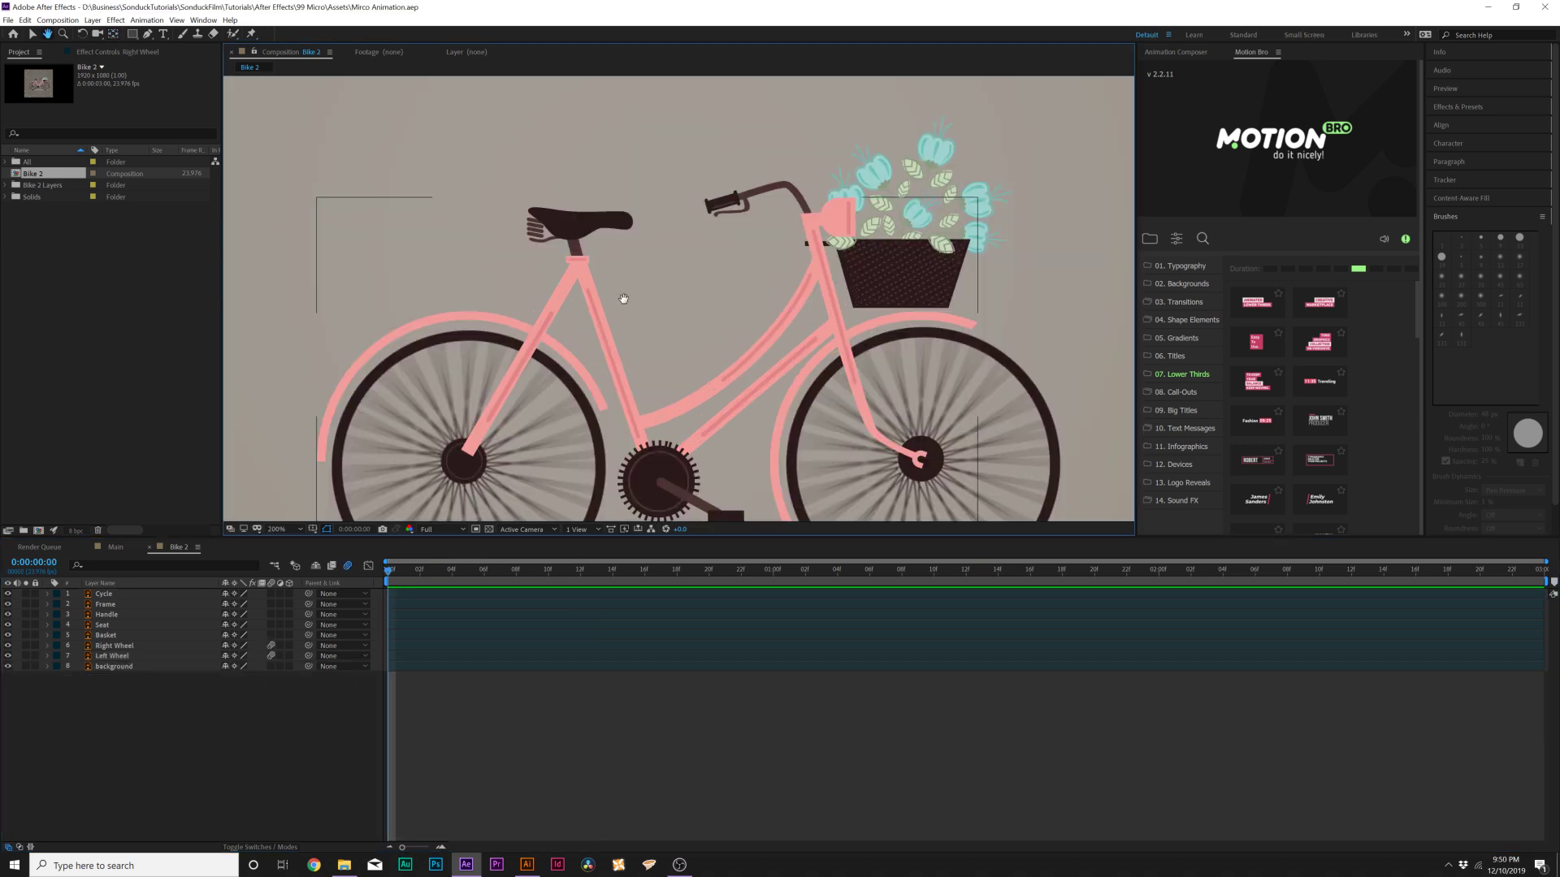
drag(623, 299, 611, 182)
Select the Pen tool with a solid stroke and no fill for new shapes
key(y)
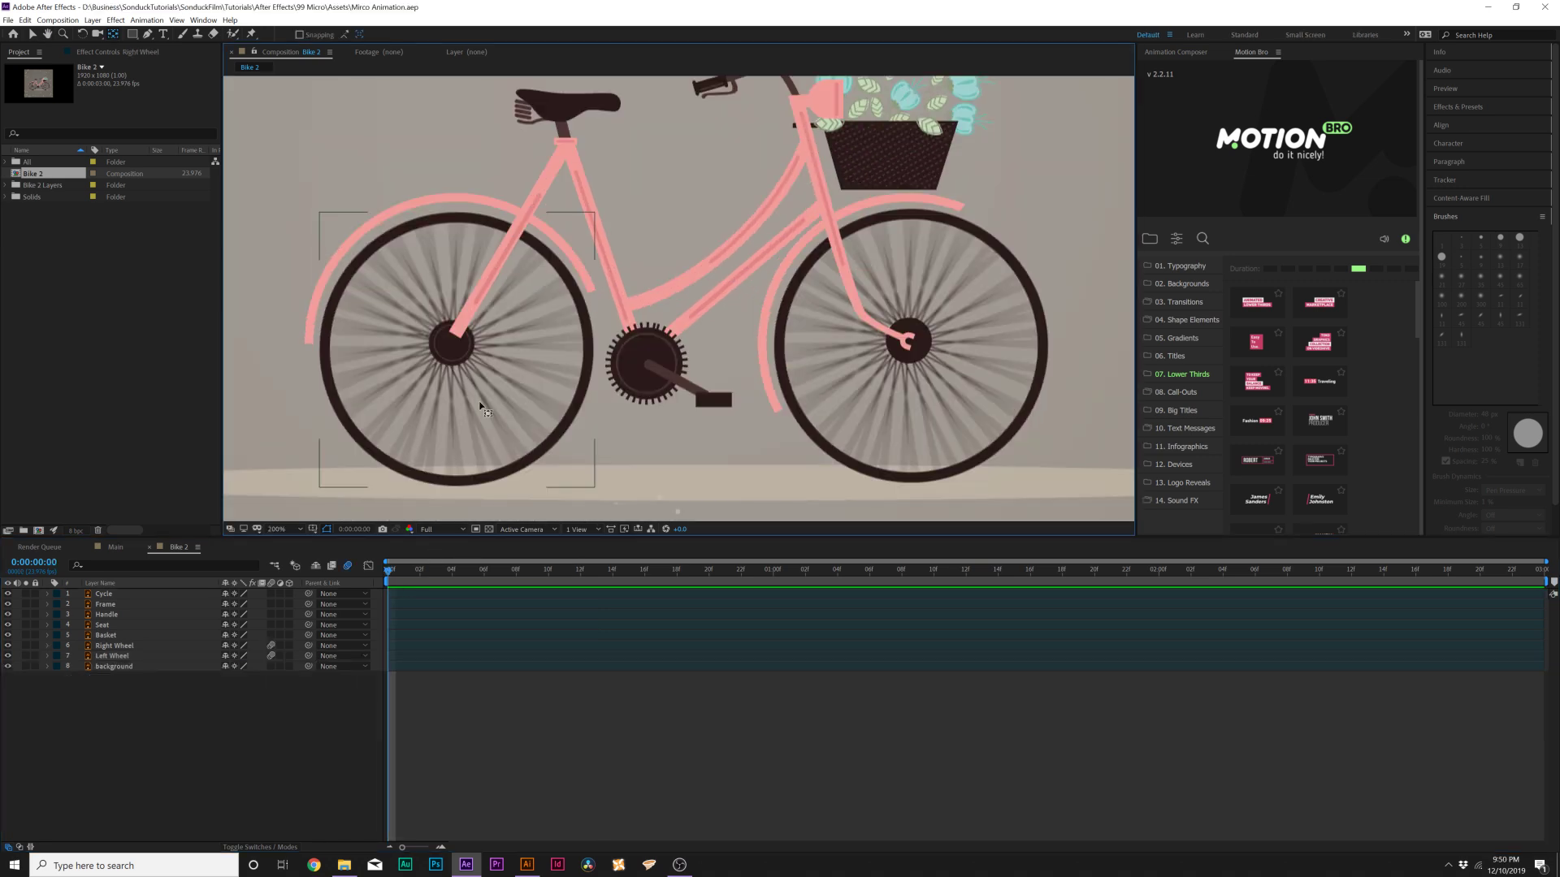
key(v)
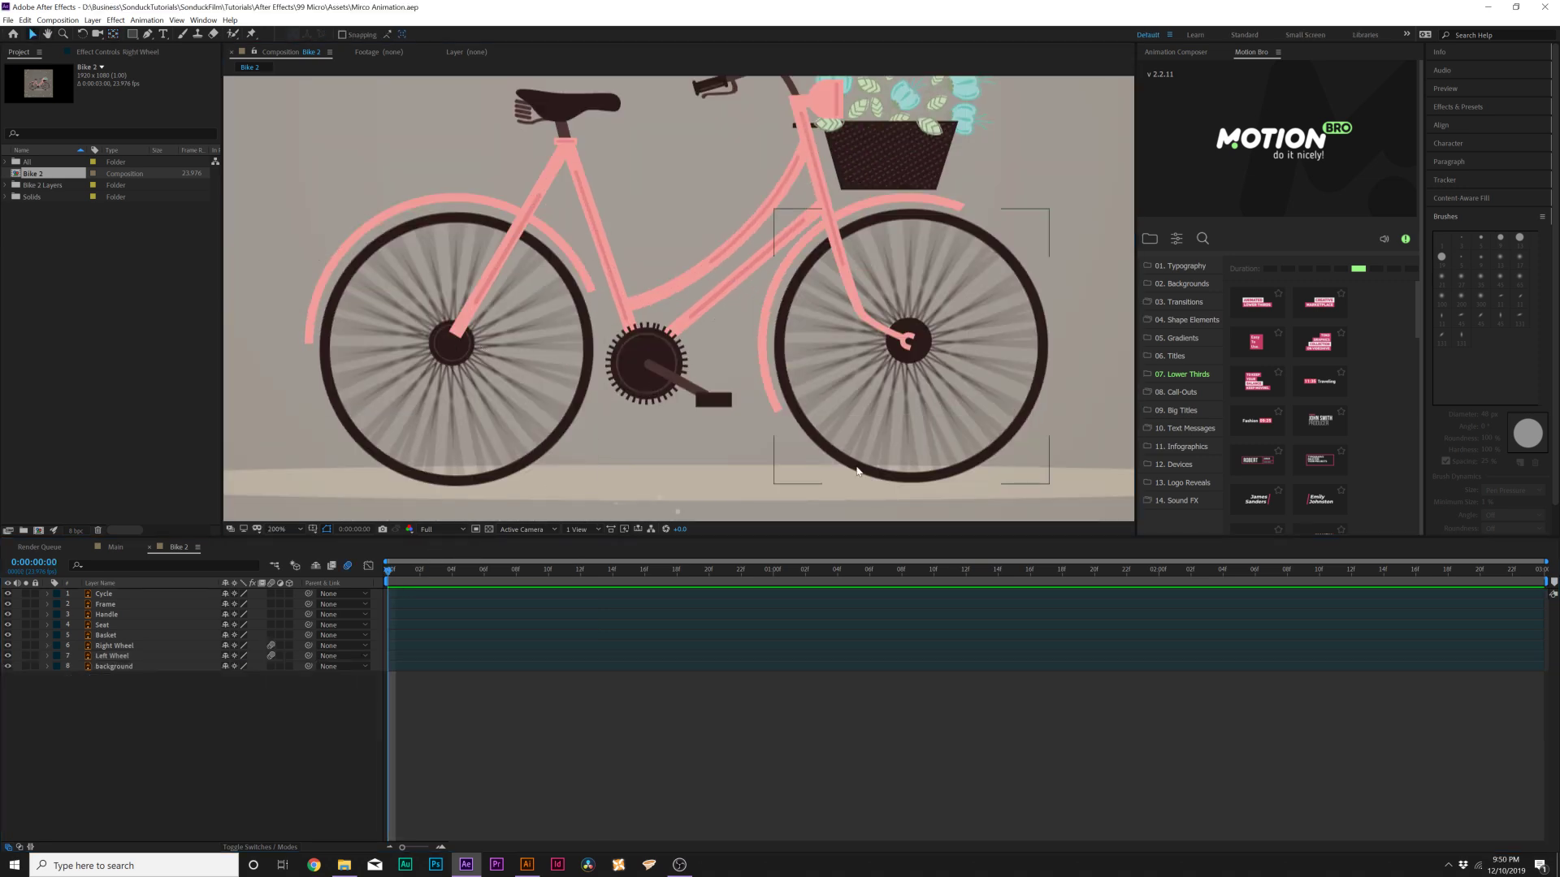
click(148, 35)
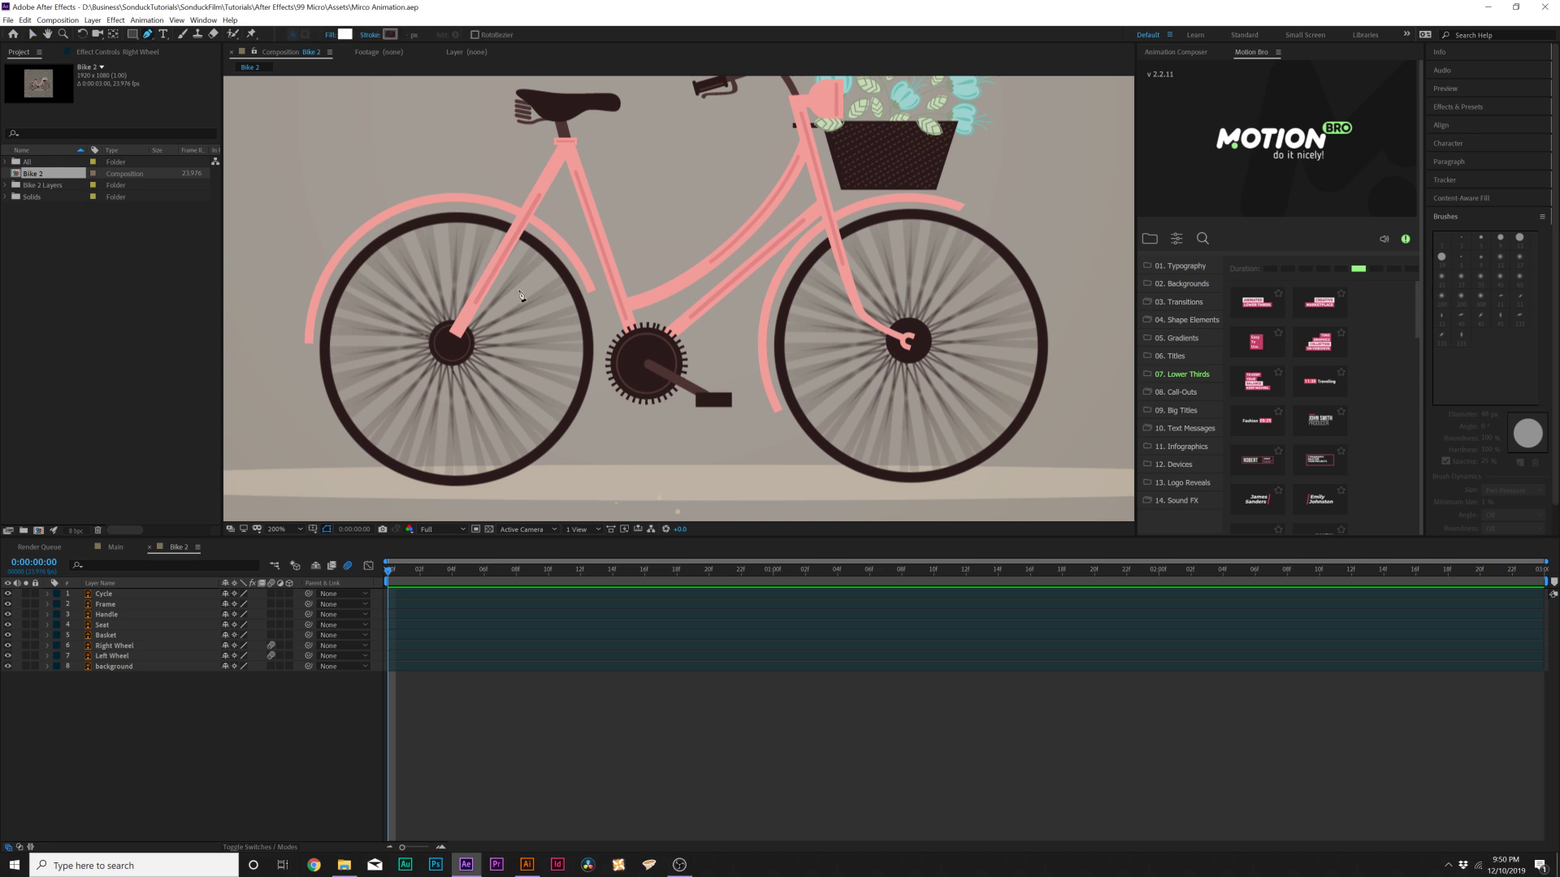
click(370, 35)
click(828, 273)
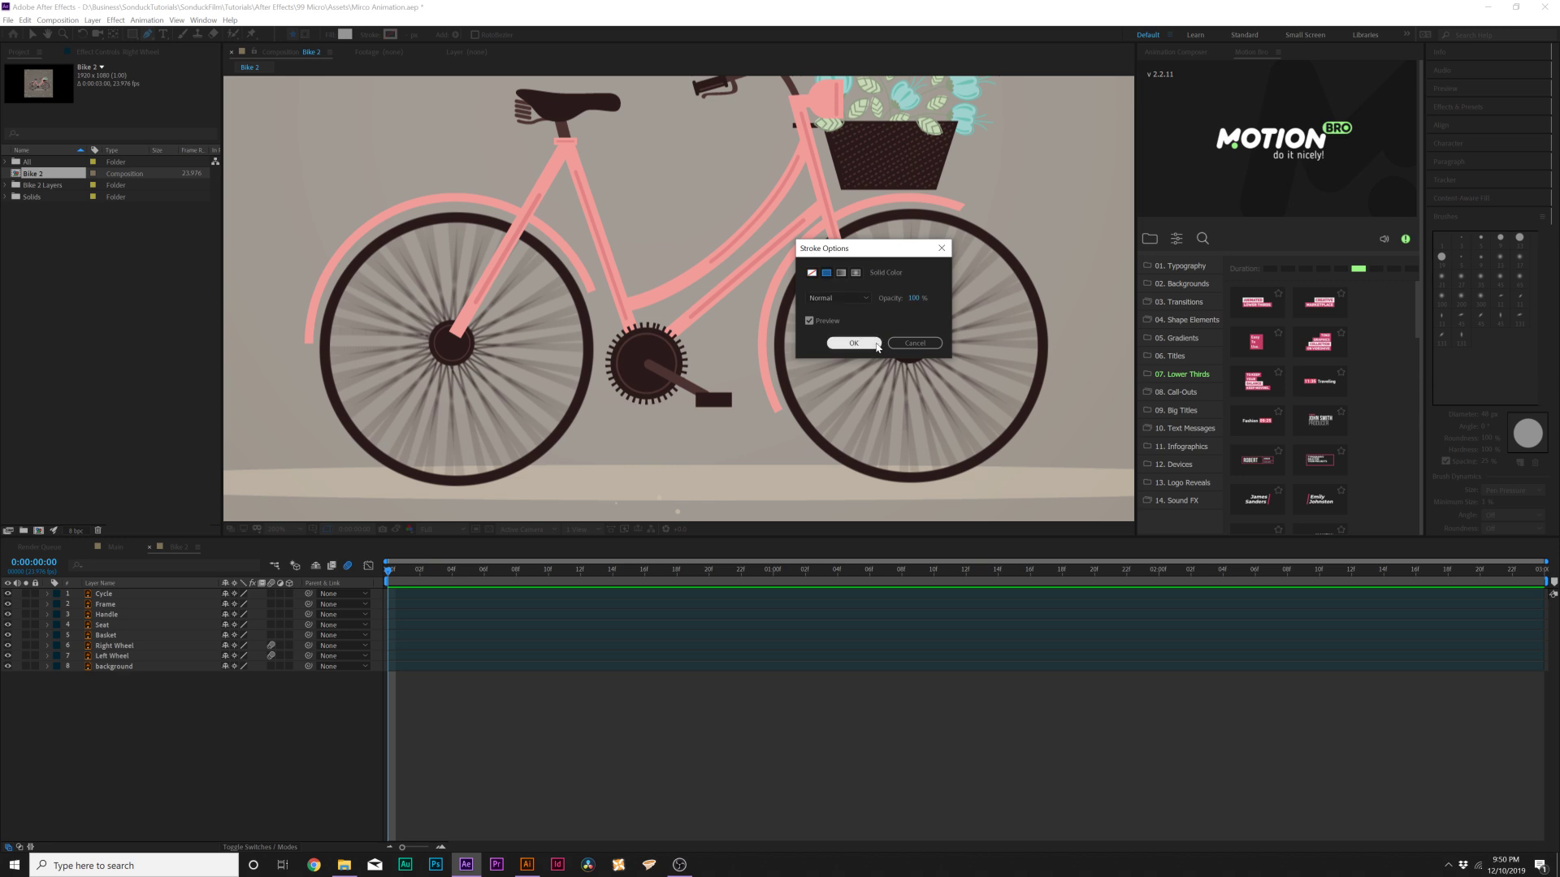
click(853, 343)
click(329, 35)
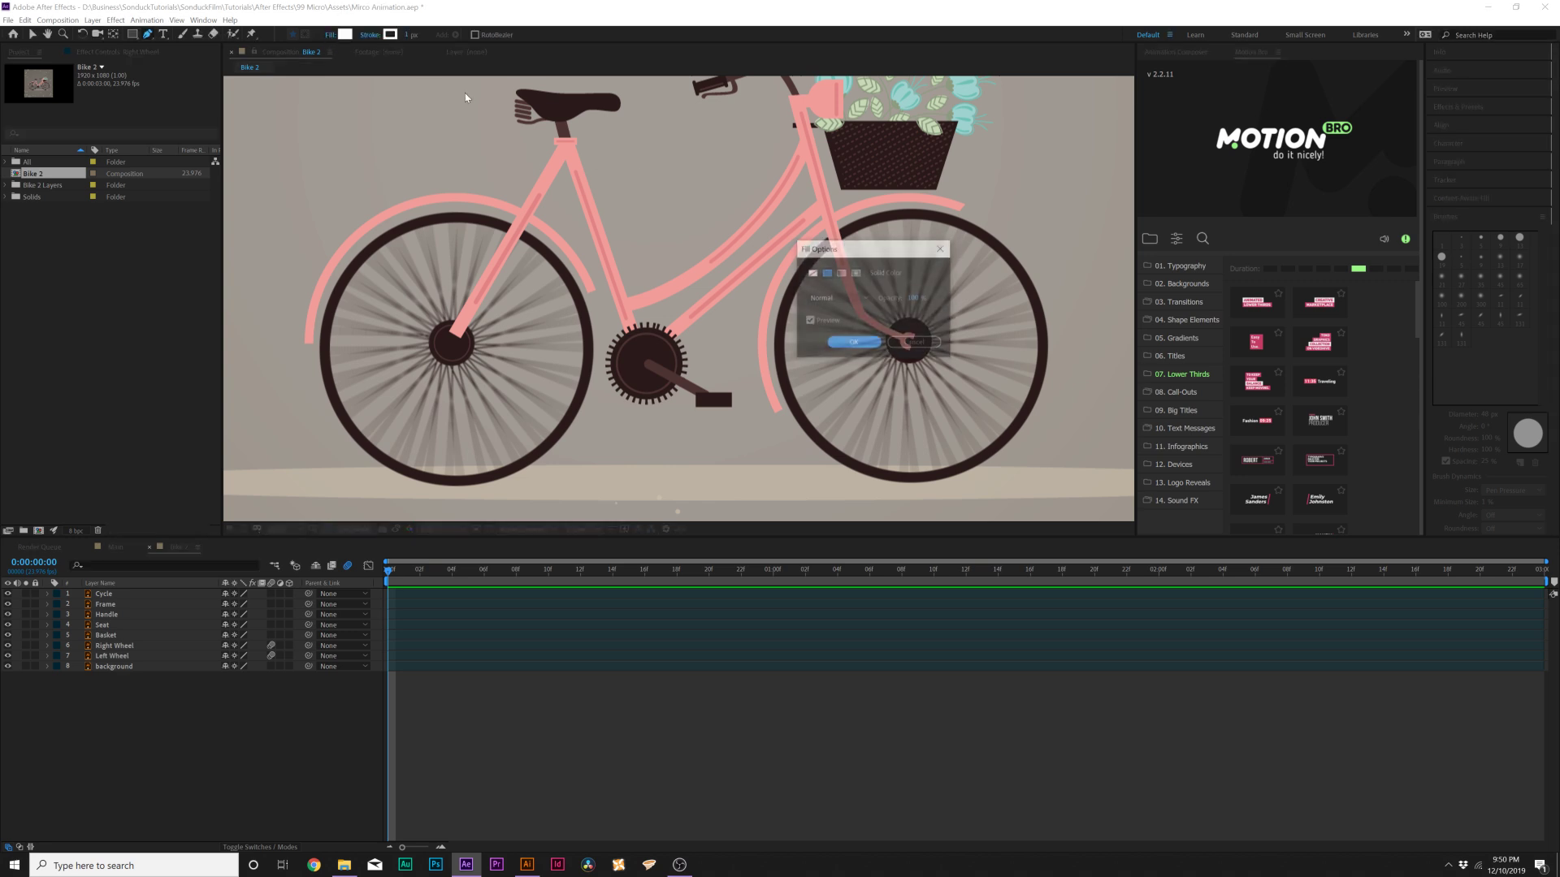
click(811, 273)
click(849, 344)
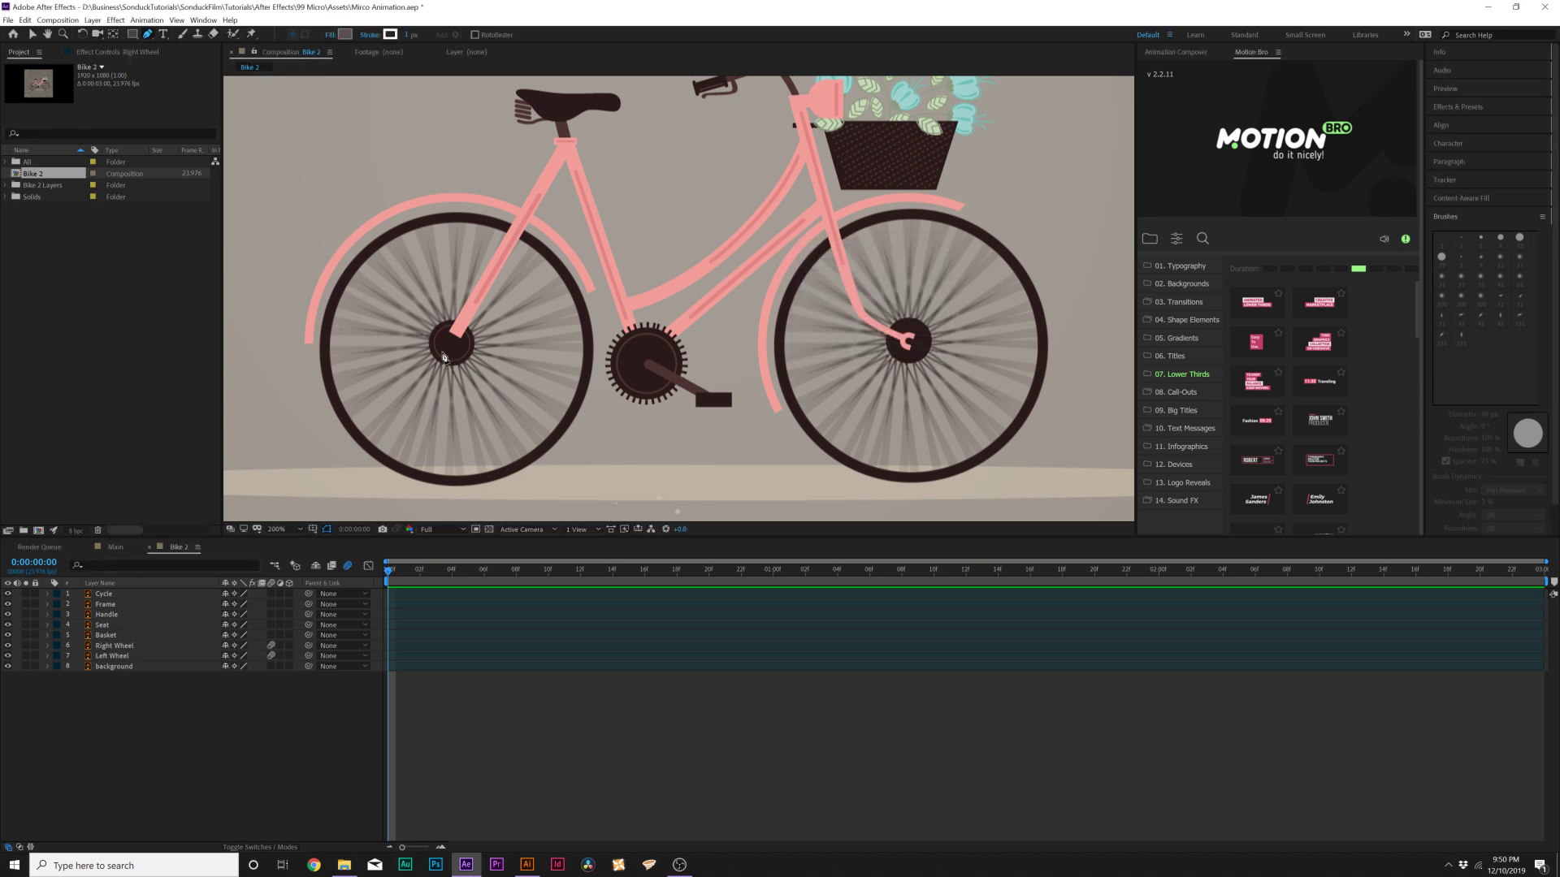
Draw a chain line from the rear hub to the gear with an 8 px black stroke
click(474, 329)
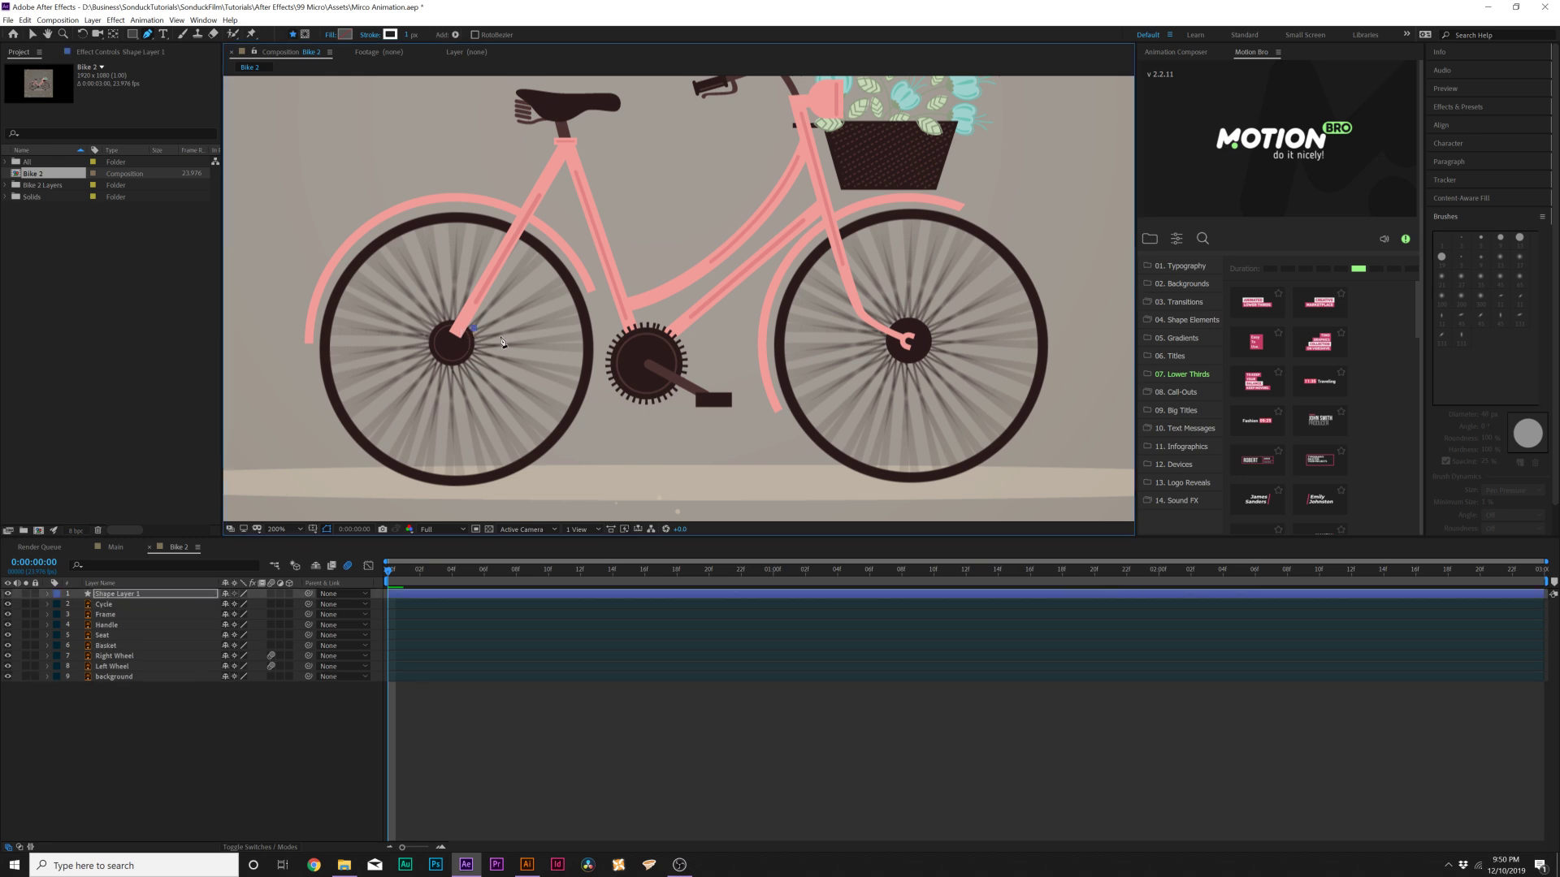
click(605, 344)
drag(409, 36, 421, 35)
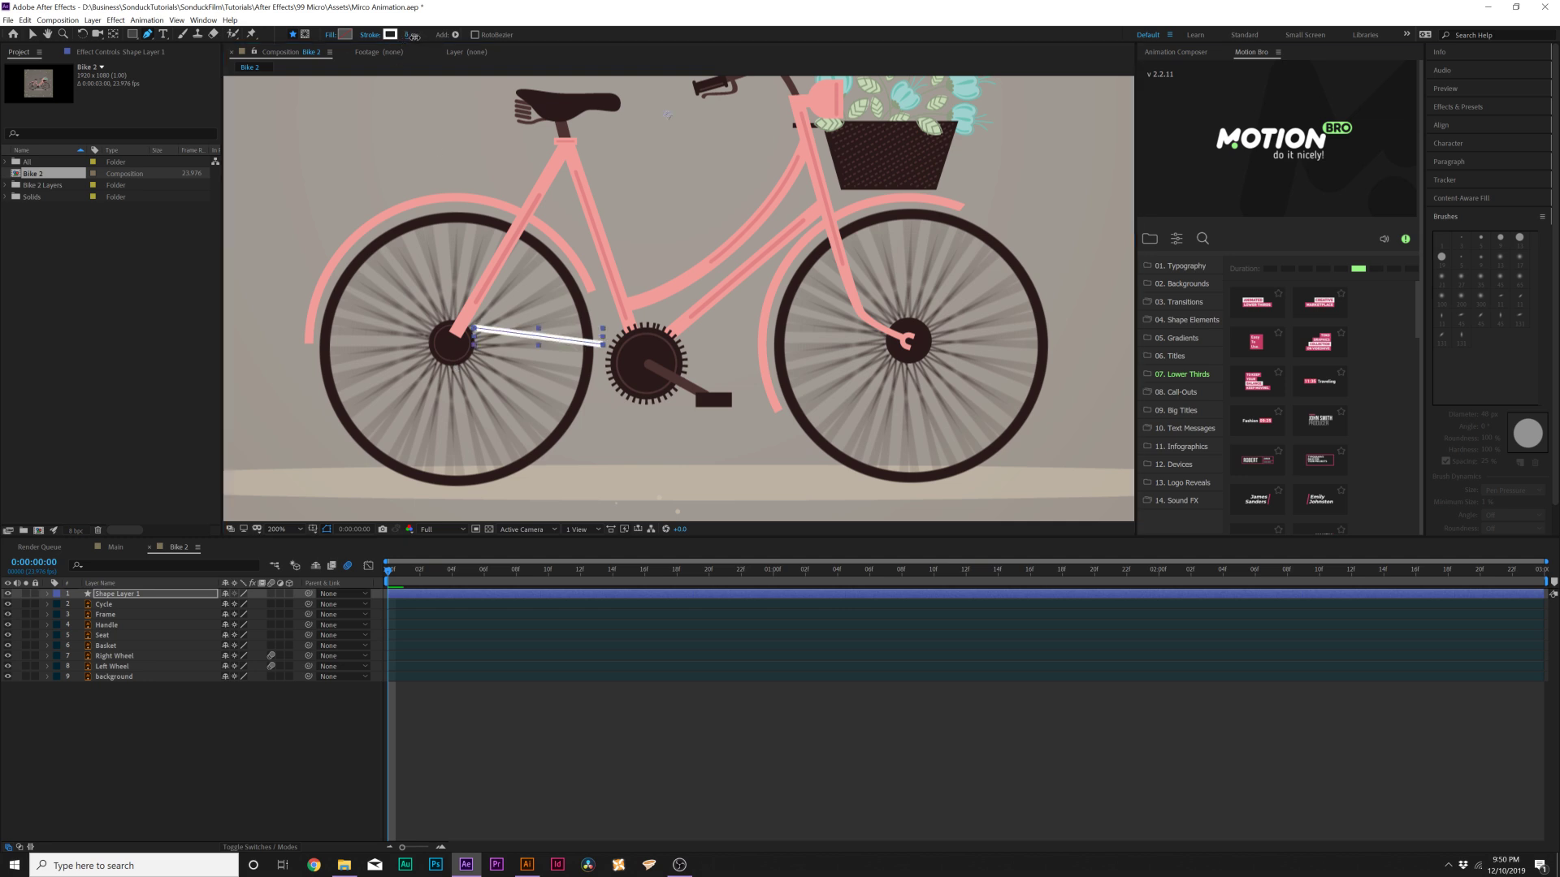
click(390, 36)
mouse_move(817, 384)
mouse_down()
mouse_move(767, 459)
mouse_move(636, 500)
mouse_move(648, 446)
mouse_up()
click(1030, 312)
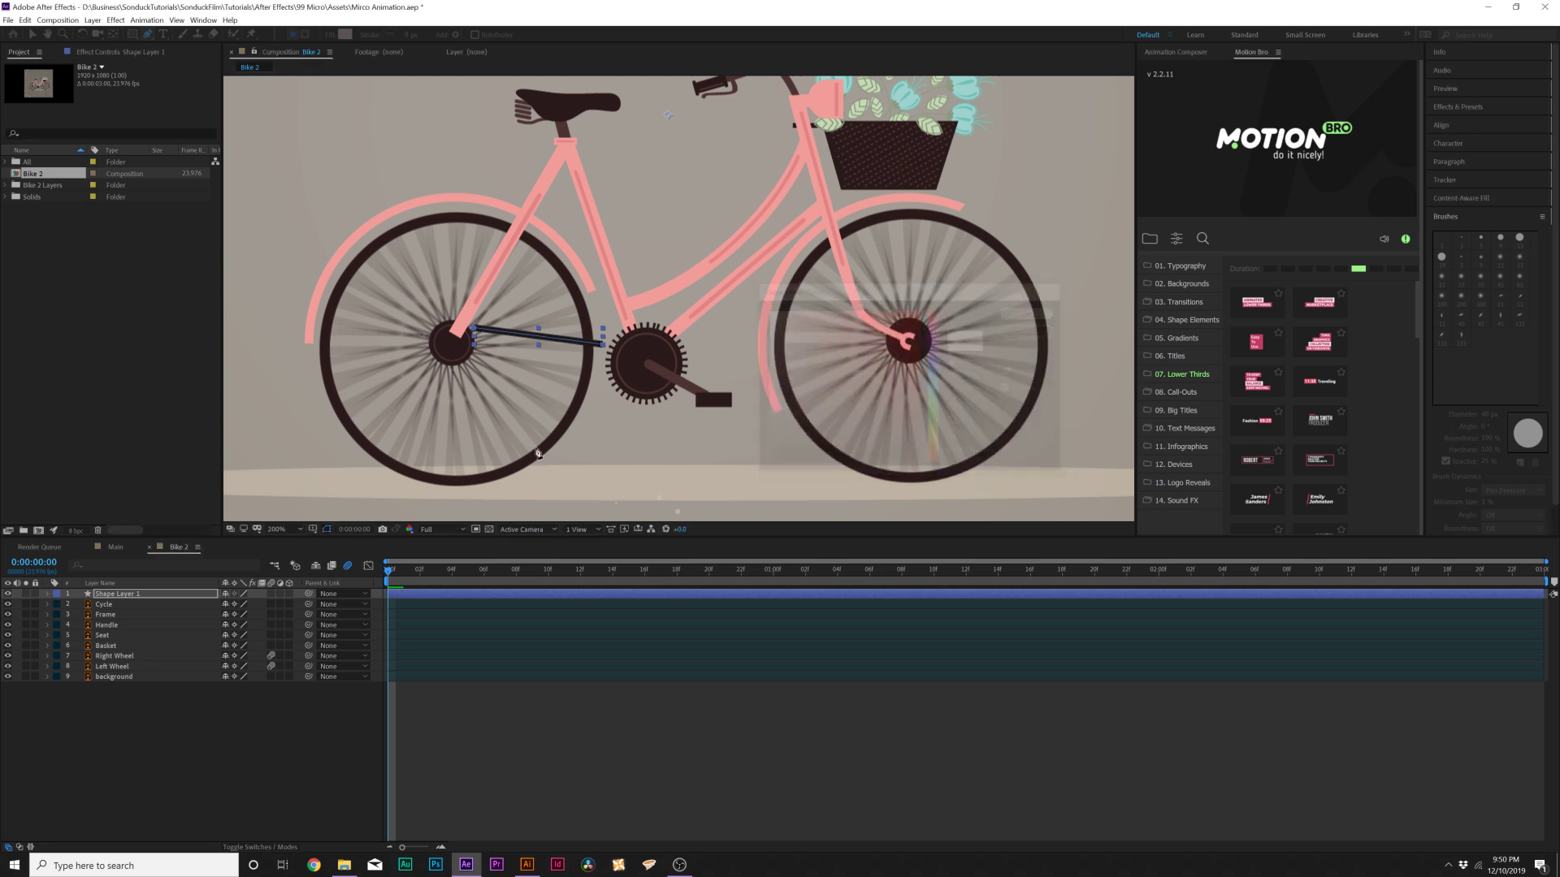
Add dashes to Stroke 1 and set the dash length to about 8
click(47, 594)
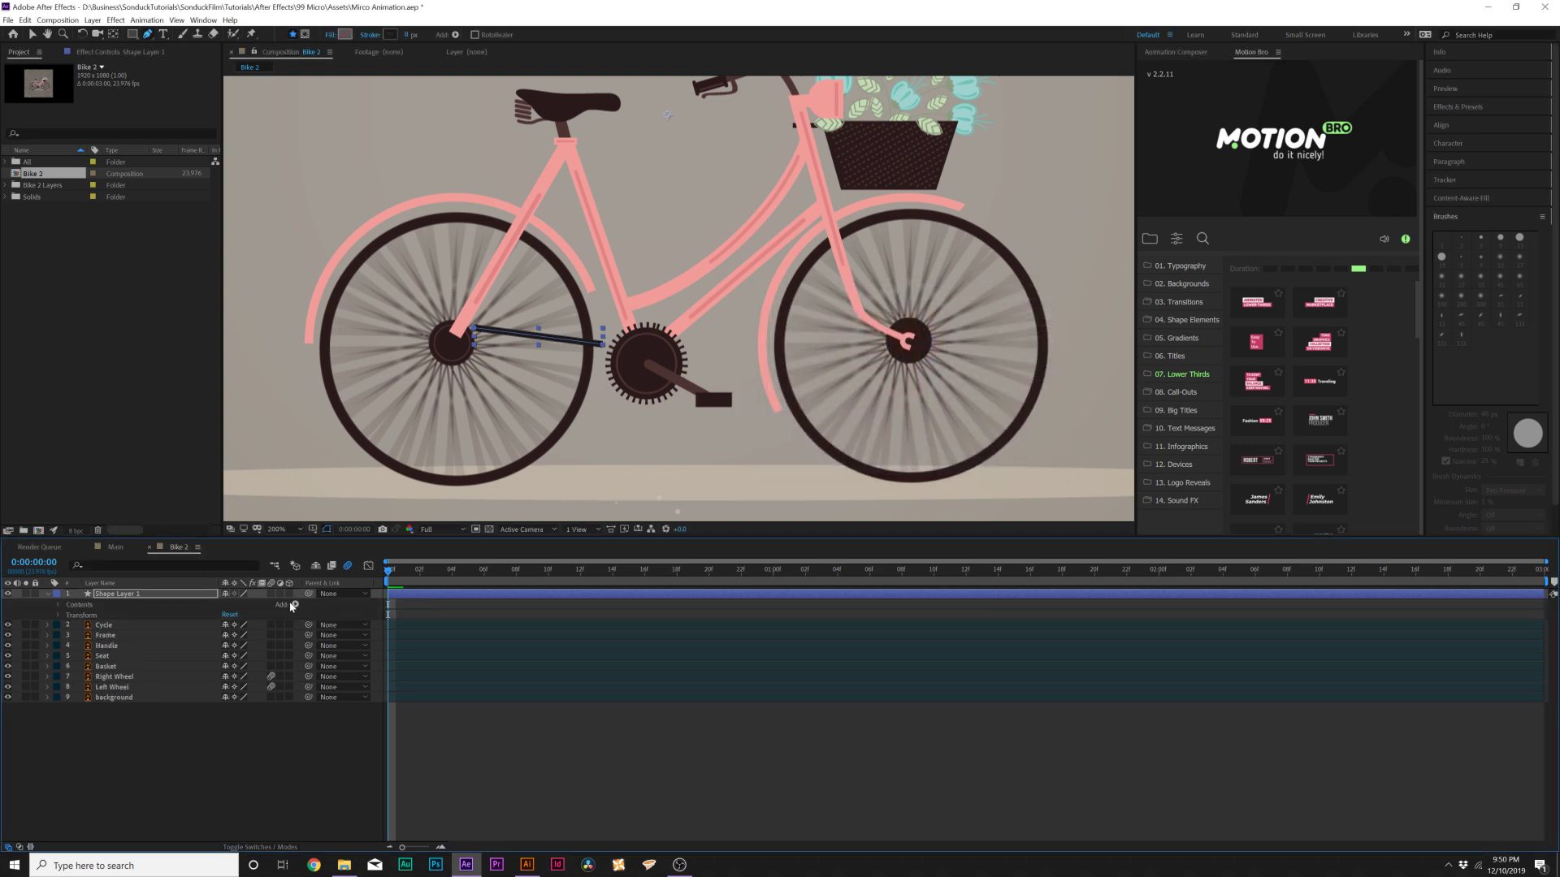
click(57, 605)
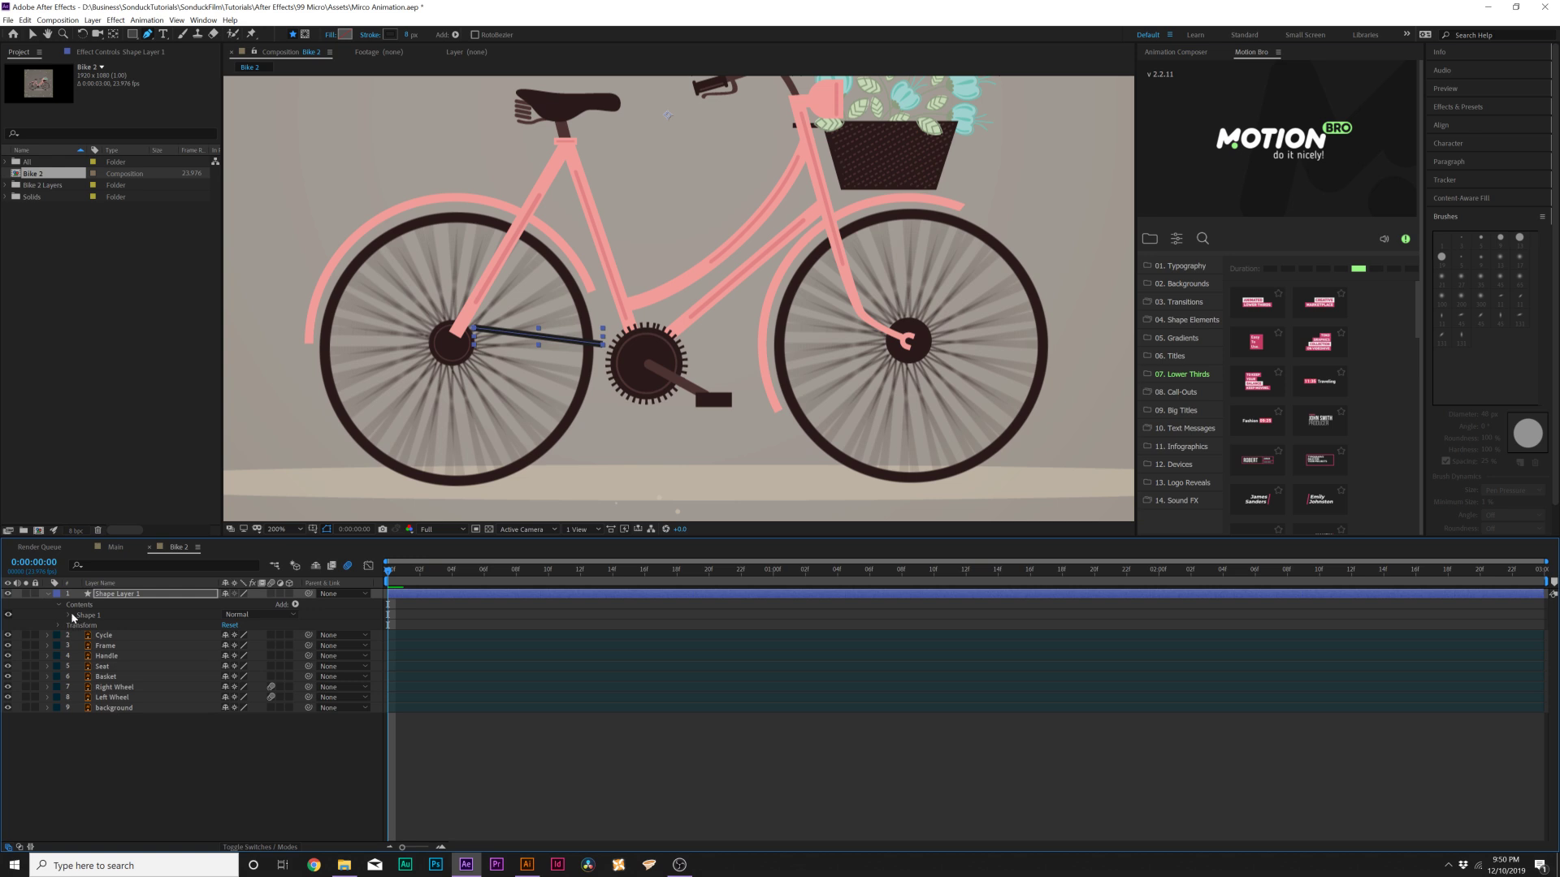
click(69, 615)
click(80, 636)
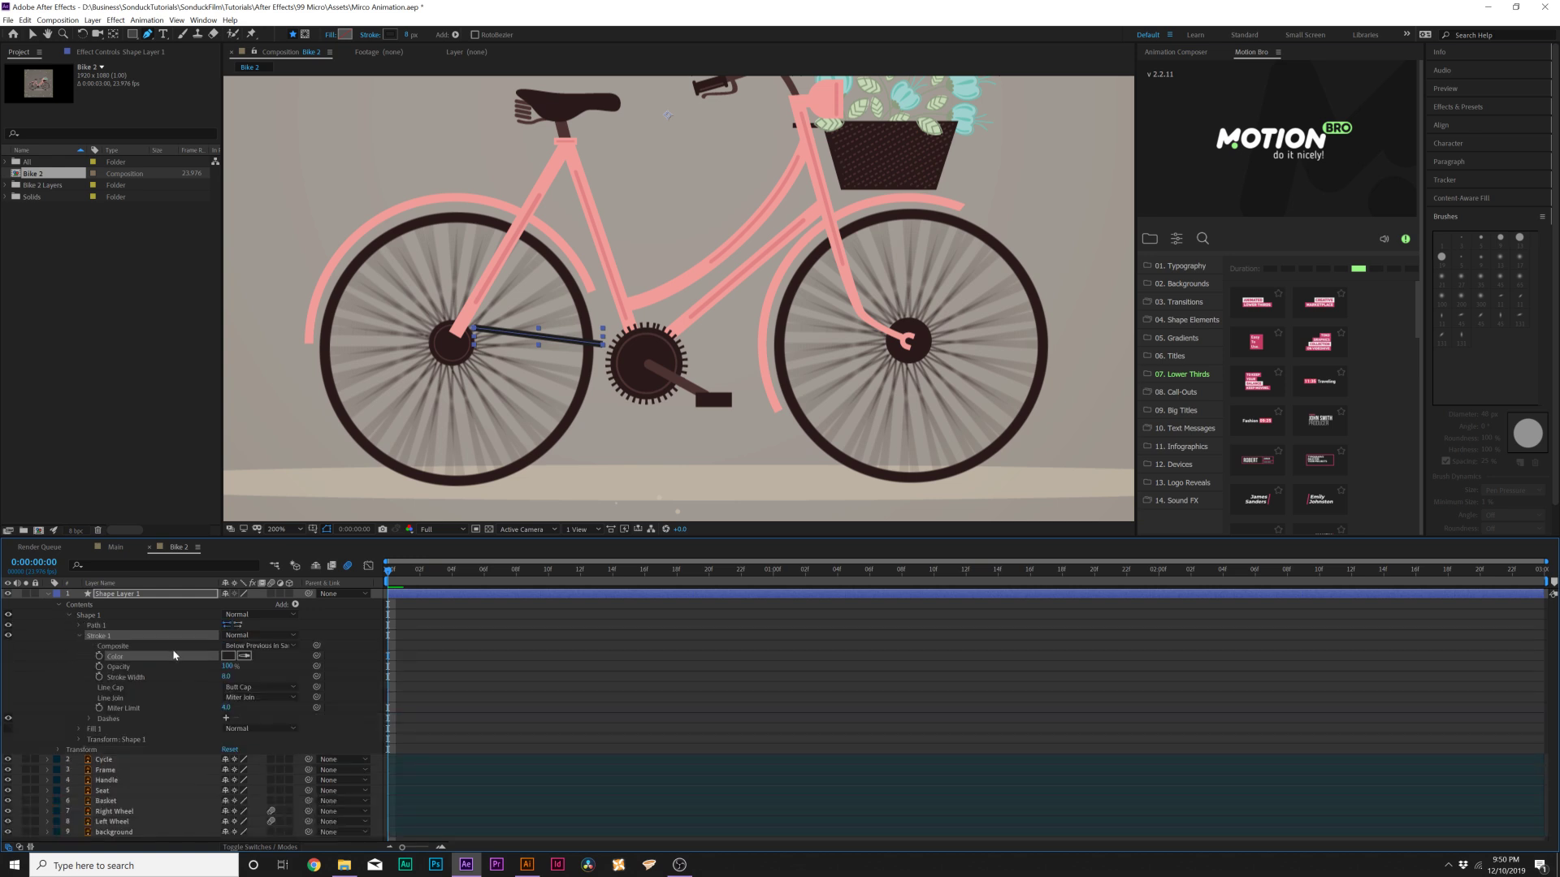
click(227, 718)
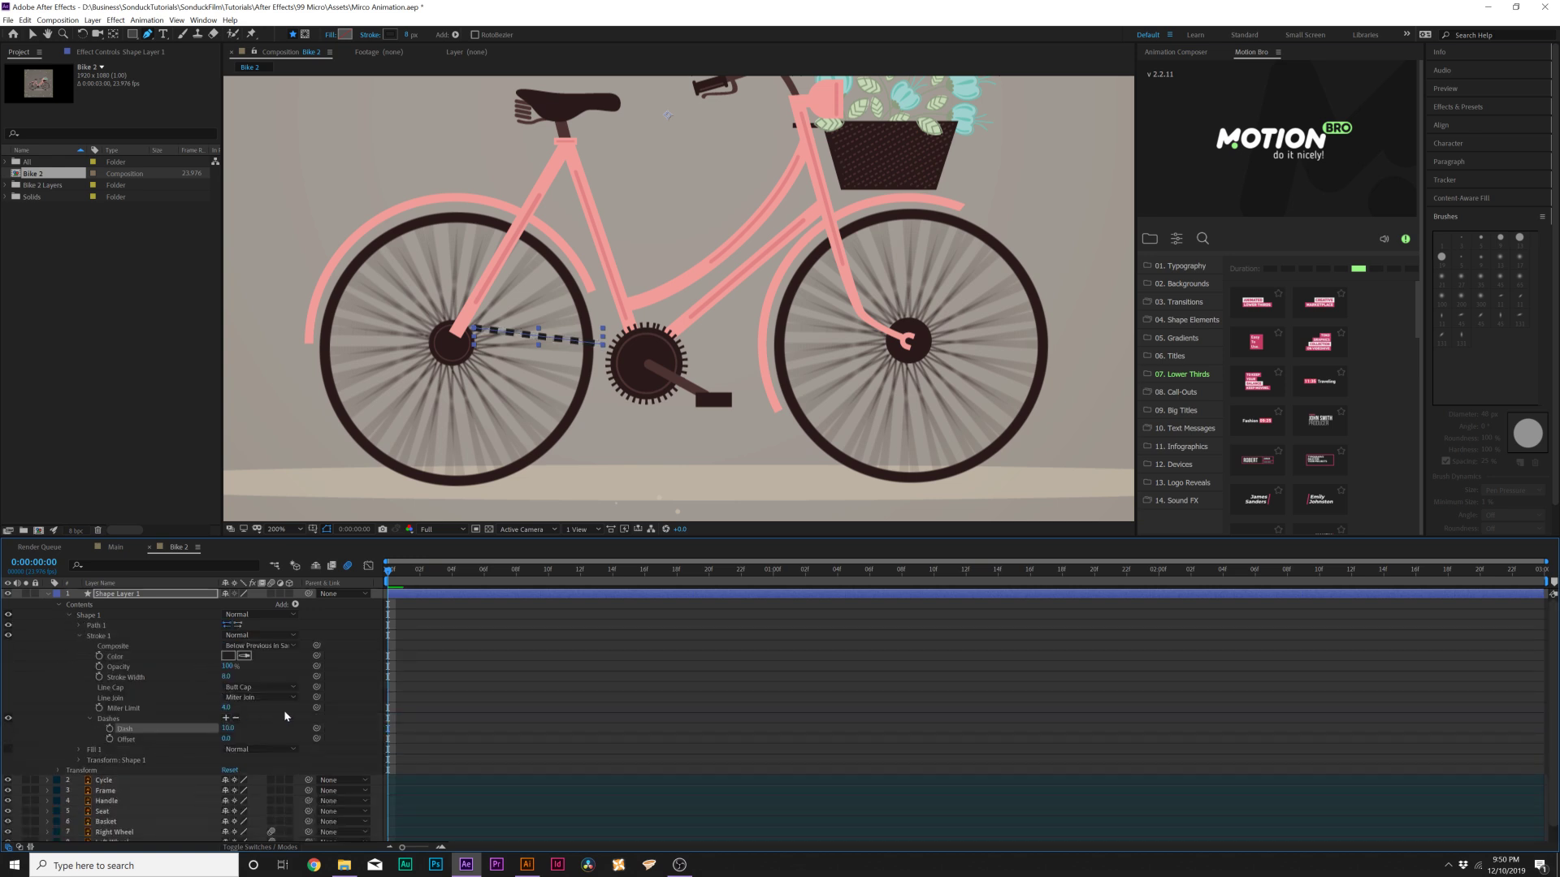
drag(230, 729, 228, 729)
Animate the dash Offset with the expression time*200 and preview the moving dashes
key(v)
click(129, 739)
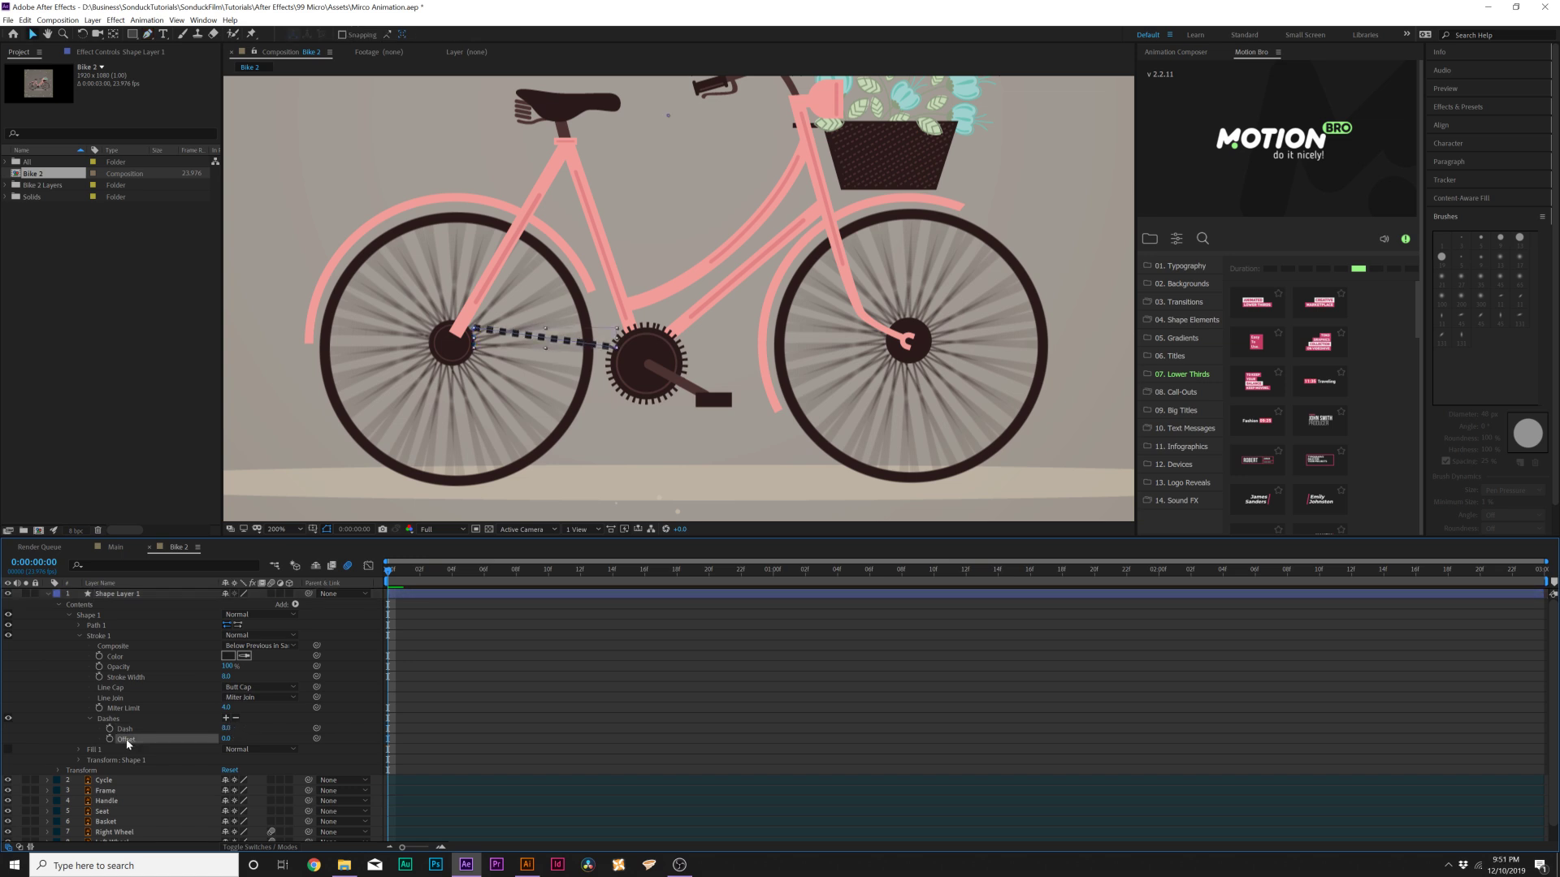
alt+click(111, 739)
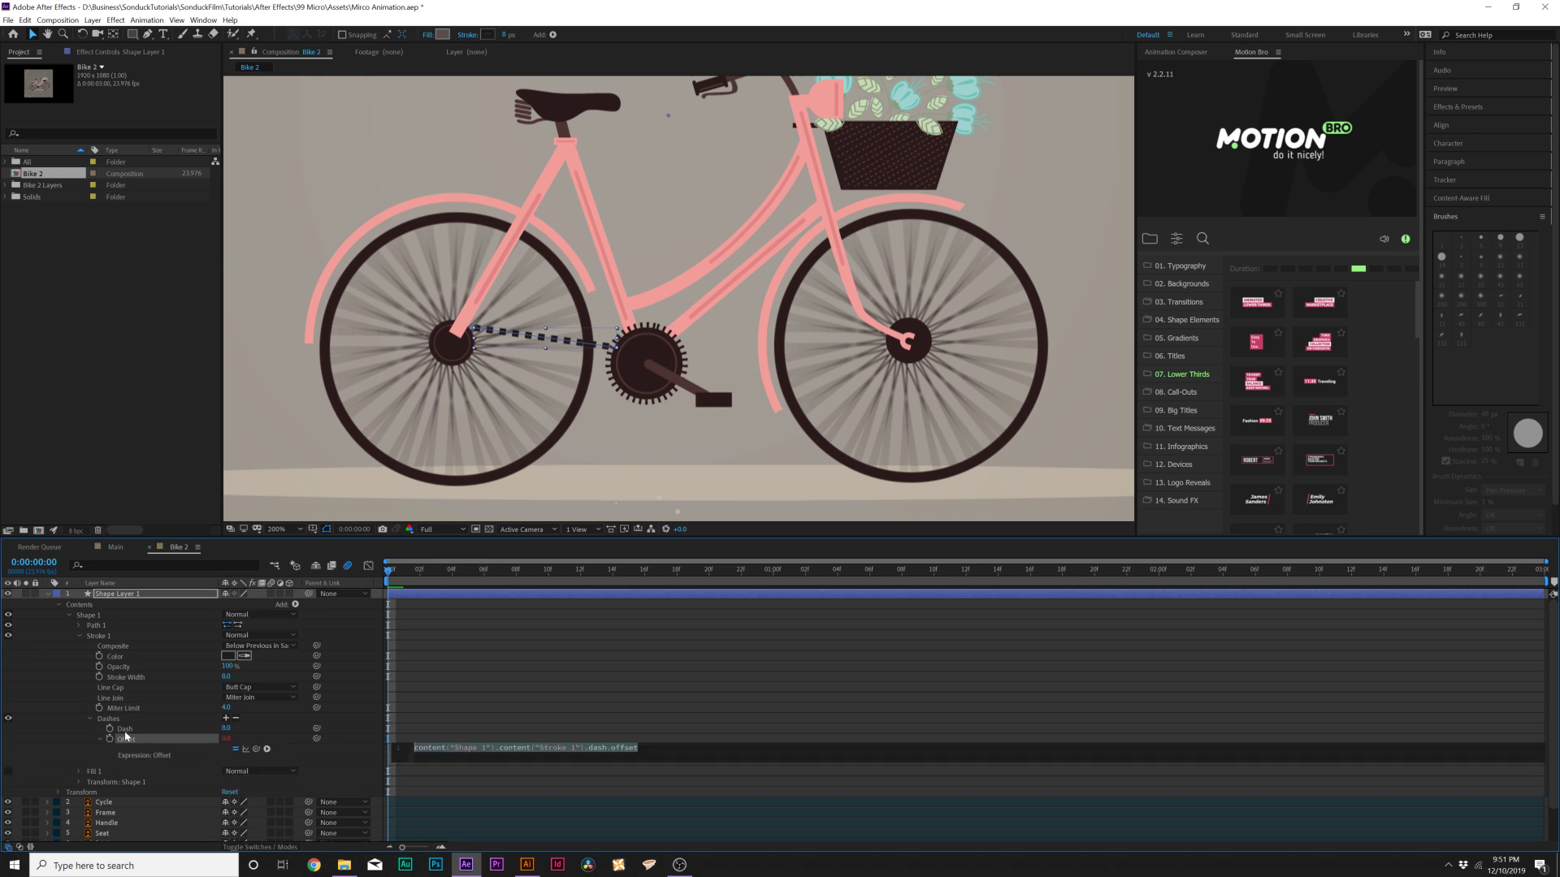
text(time)
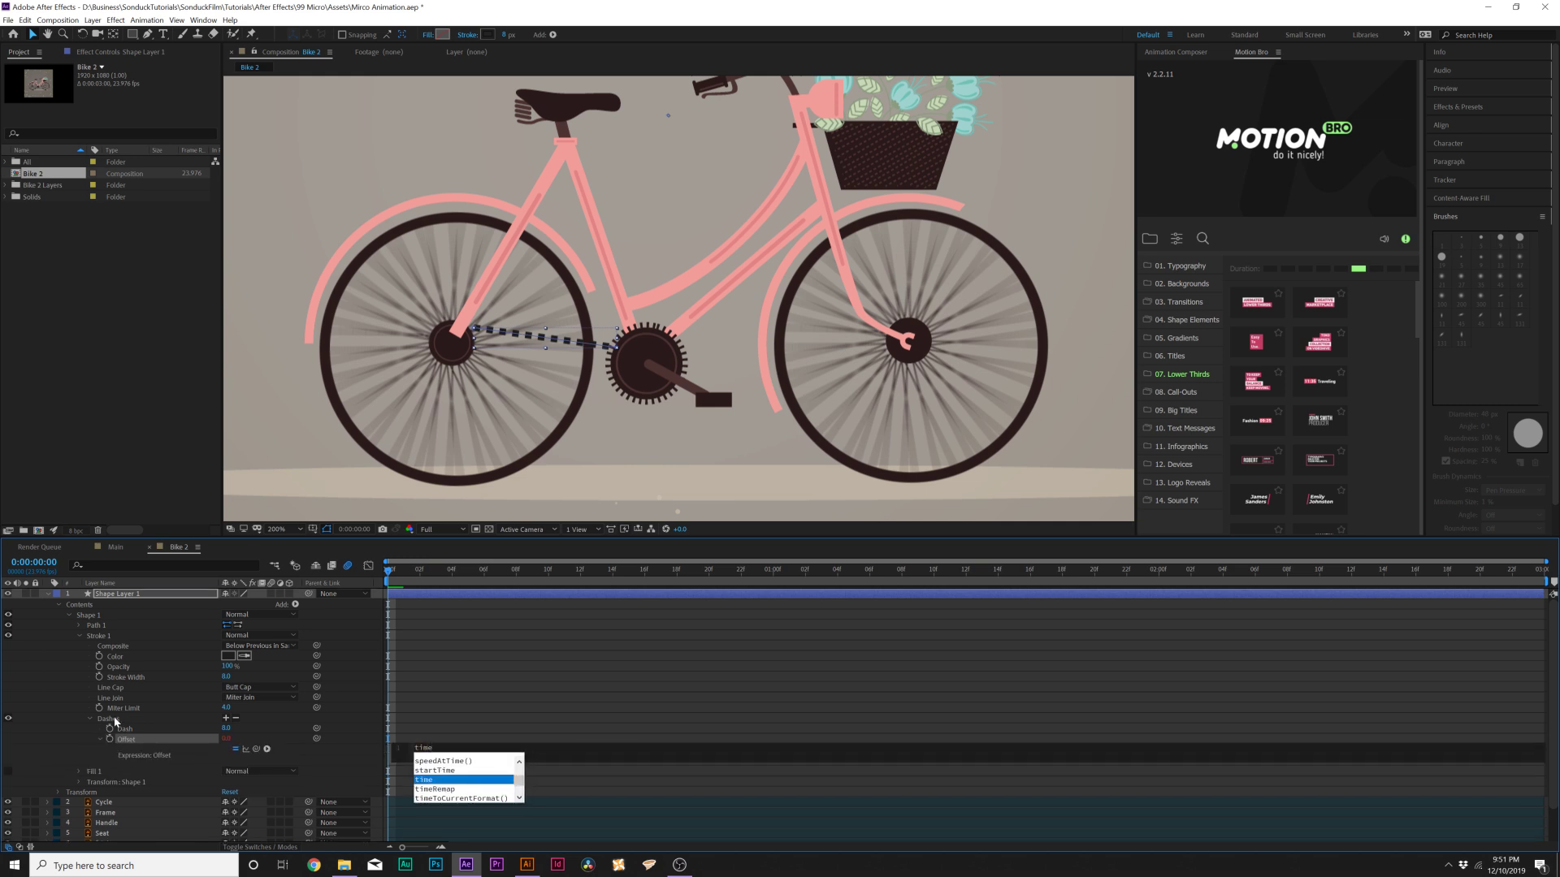
text(*)
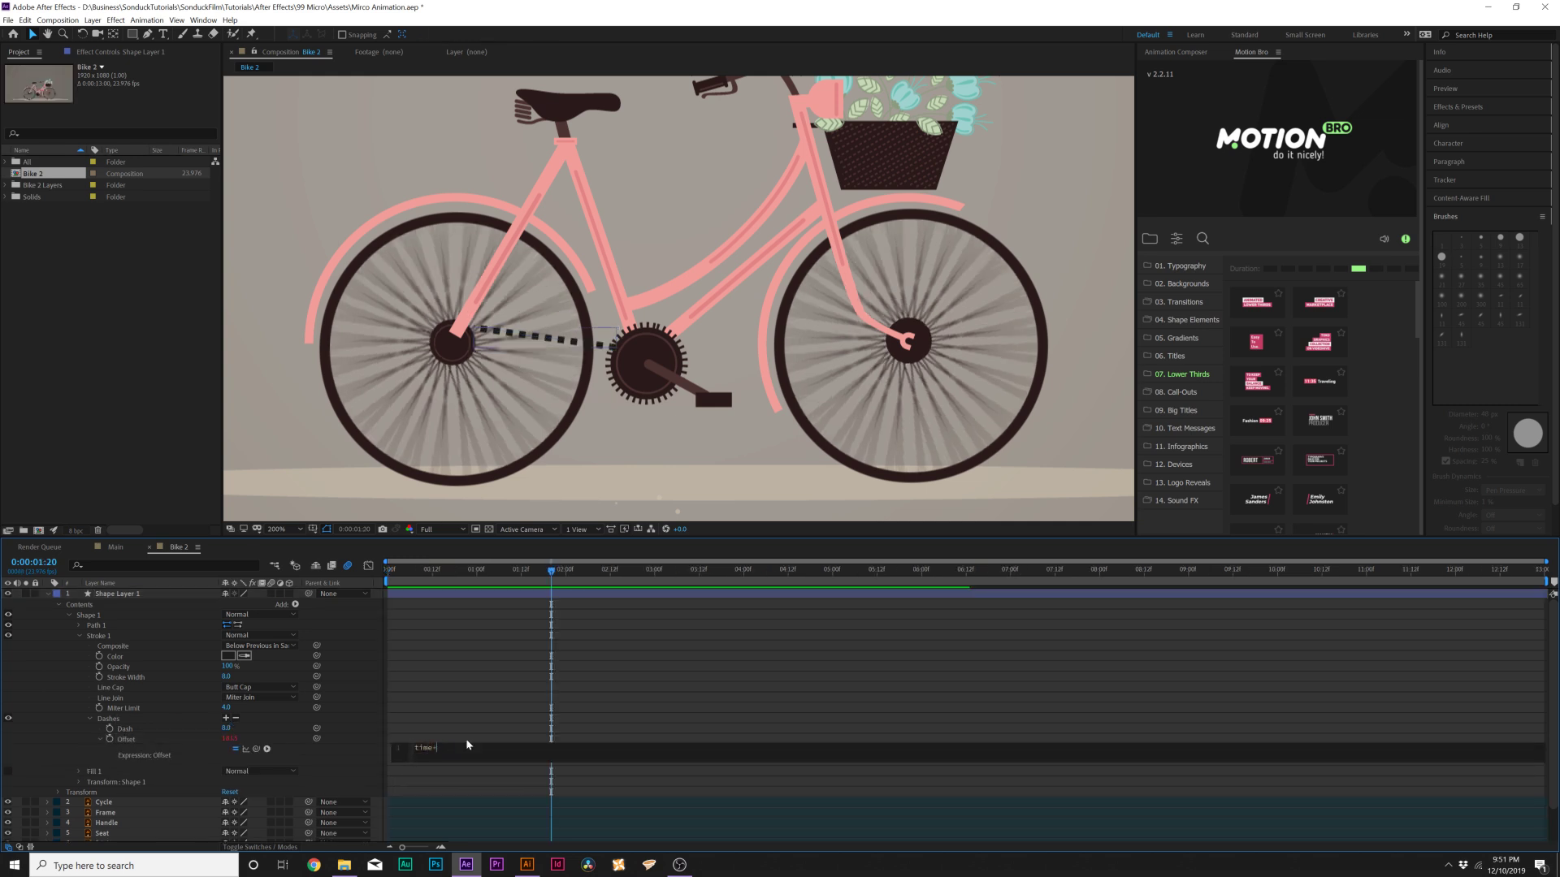
text(200)
click(481, 659)
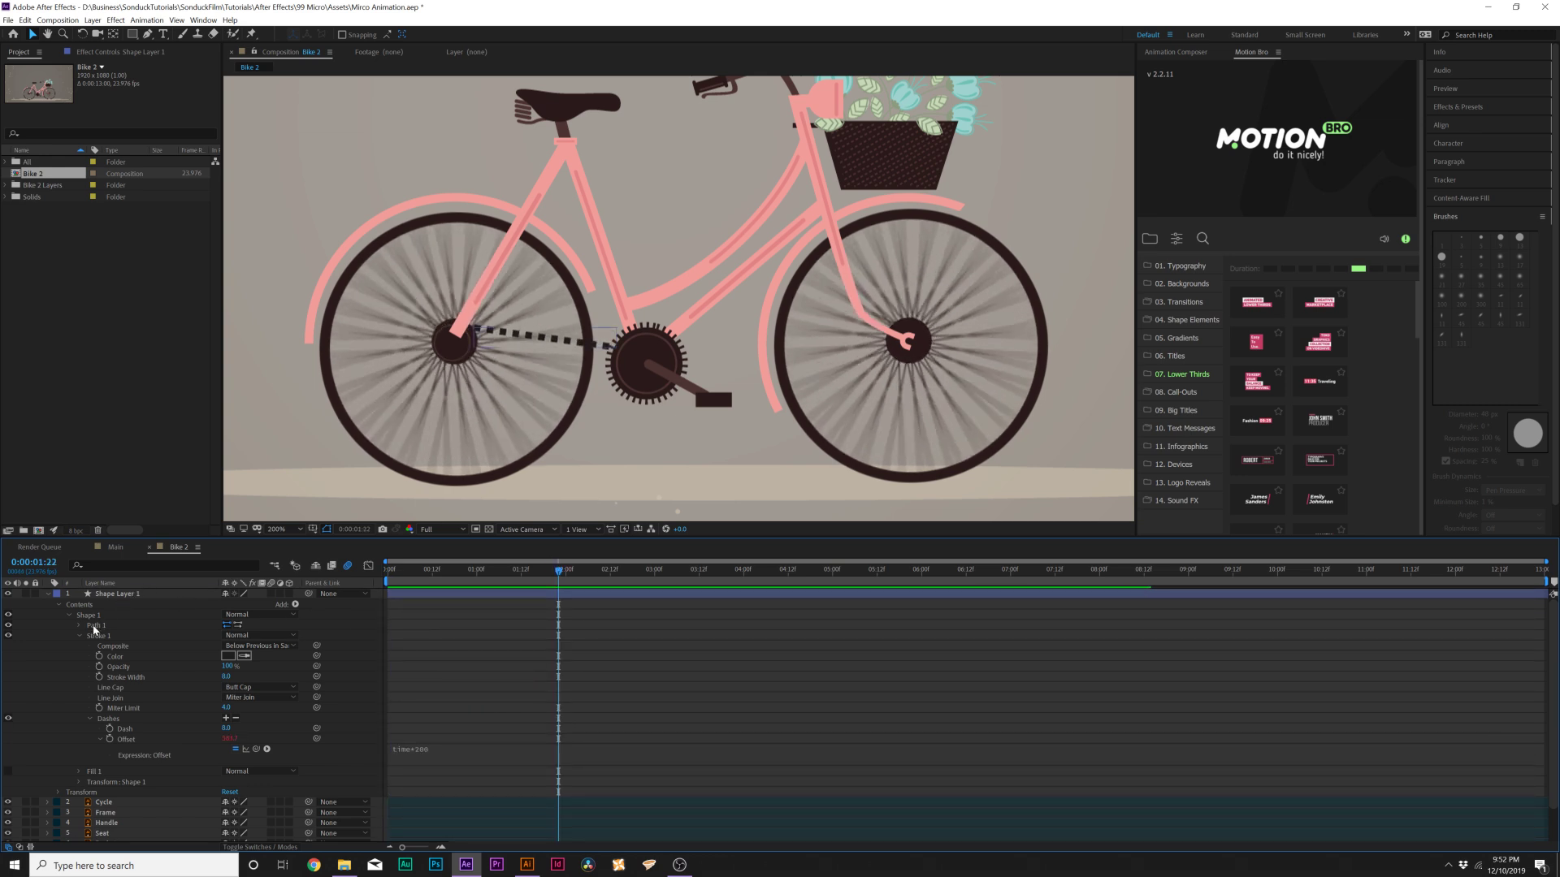
Start a second chain line from the rear hub on the same shape layer
click(79, 634)
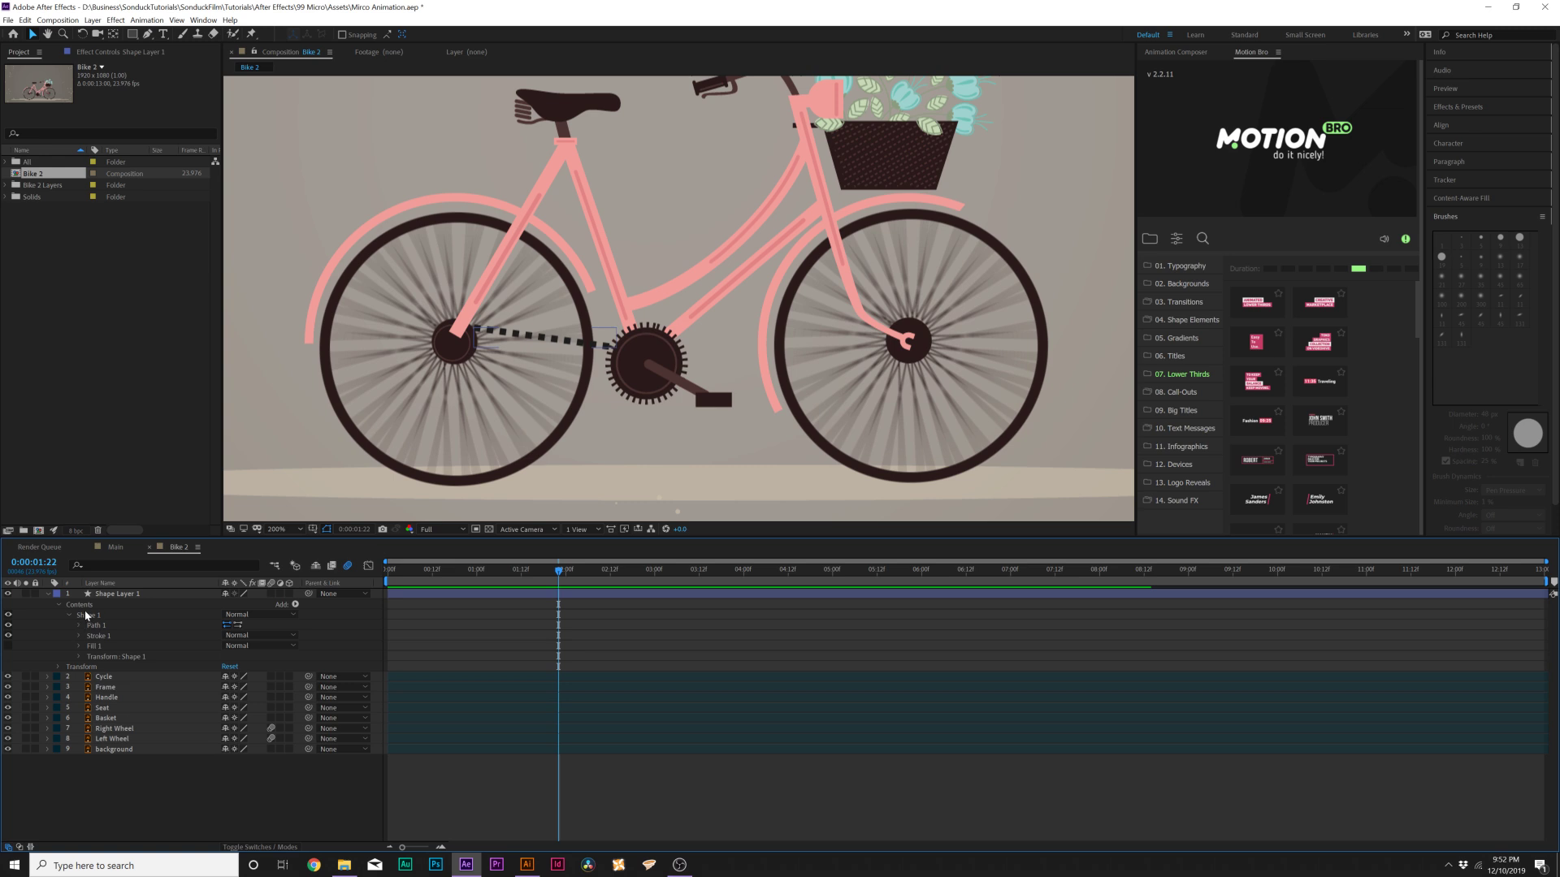
click(86, 616)
key(g)
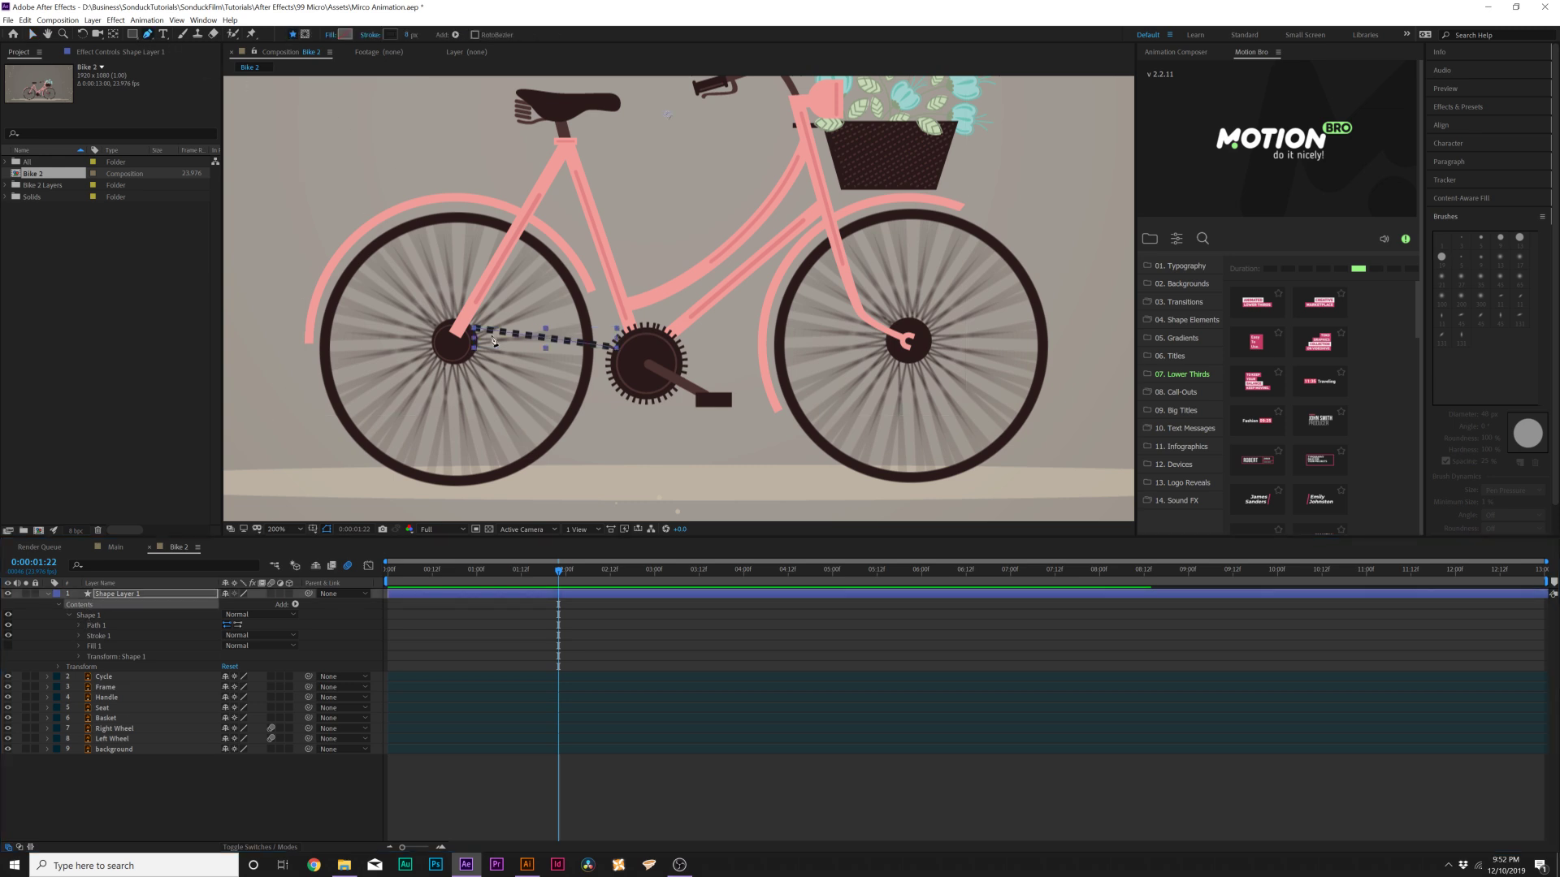
click(472, 371)
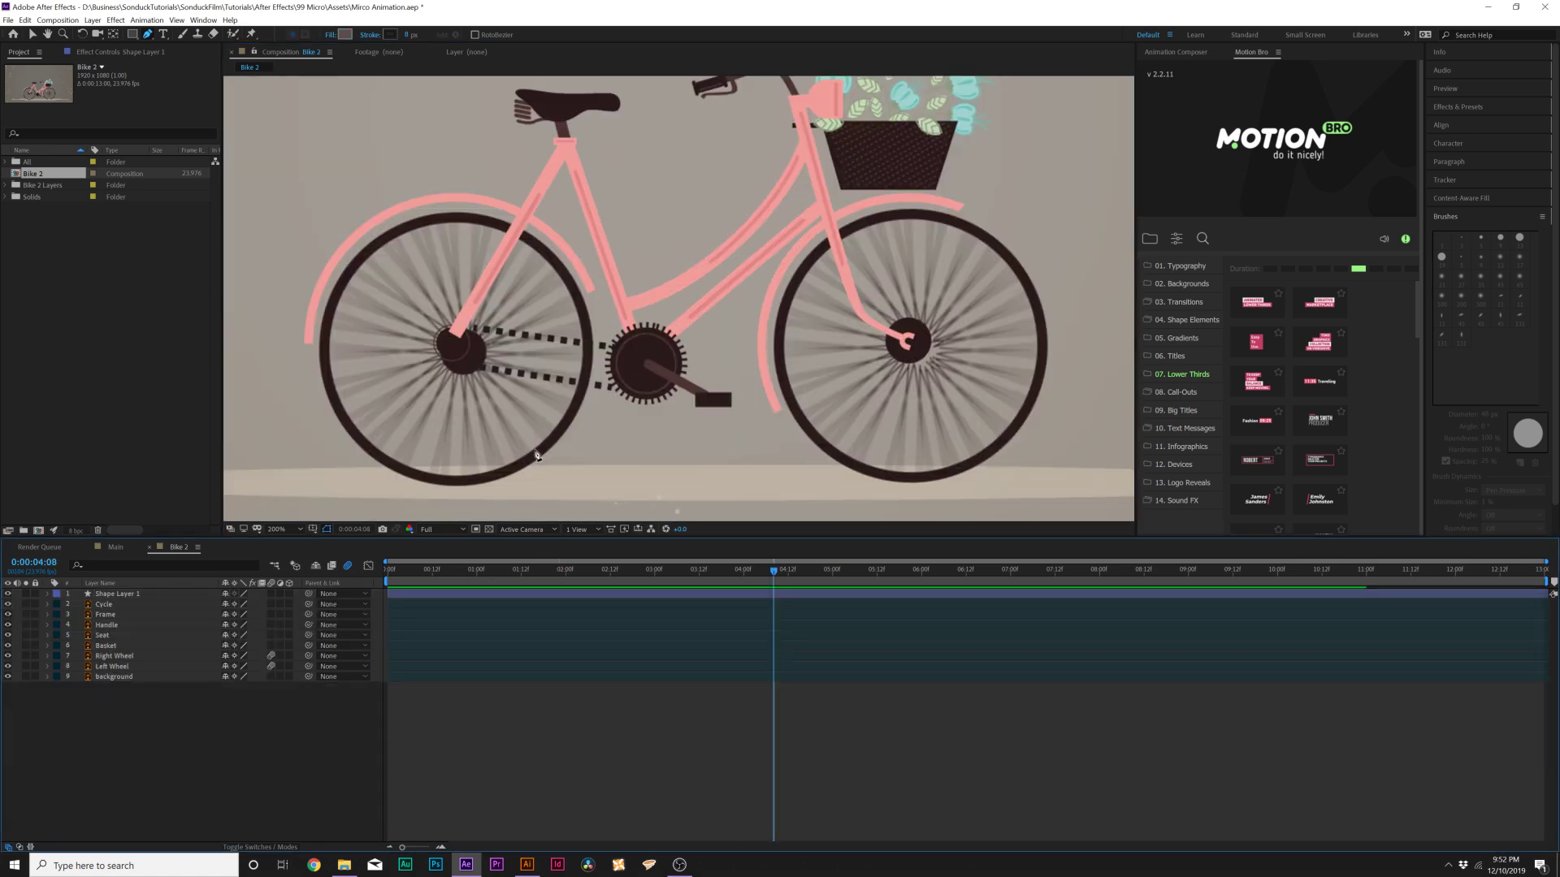
Convert the Cycle layer to a shape layer with Create Shapes from Vector Layer
click(109, 605)
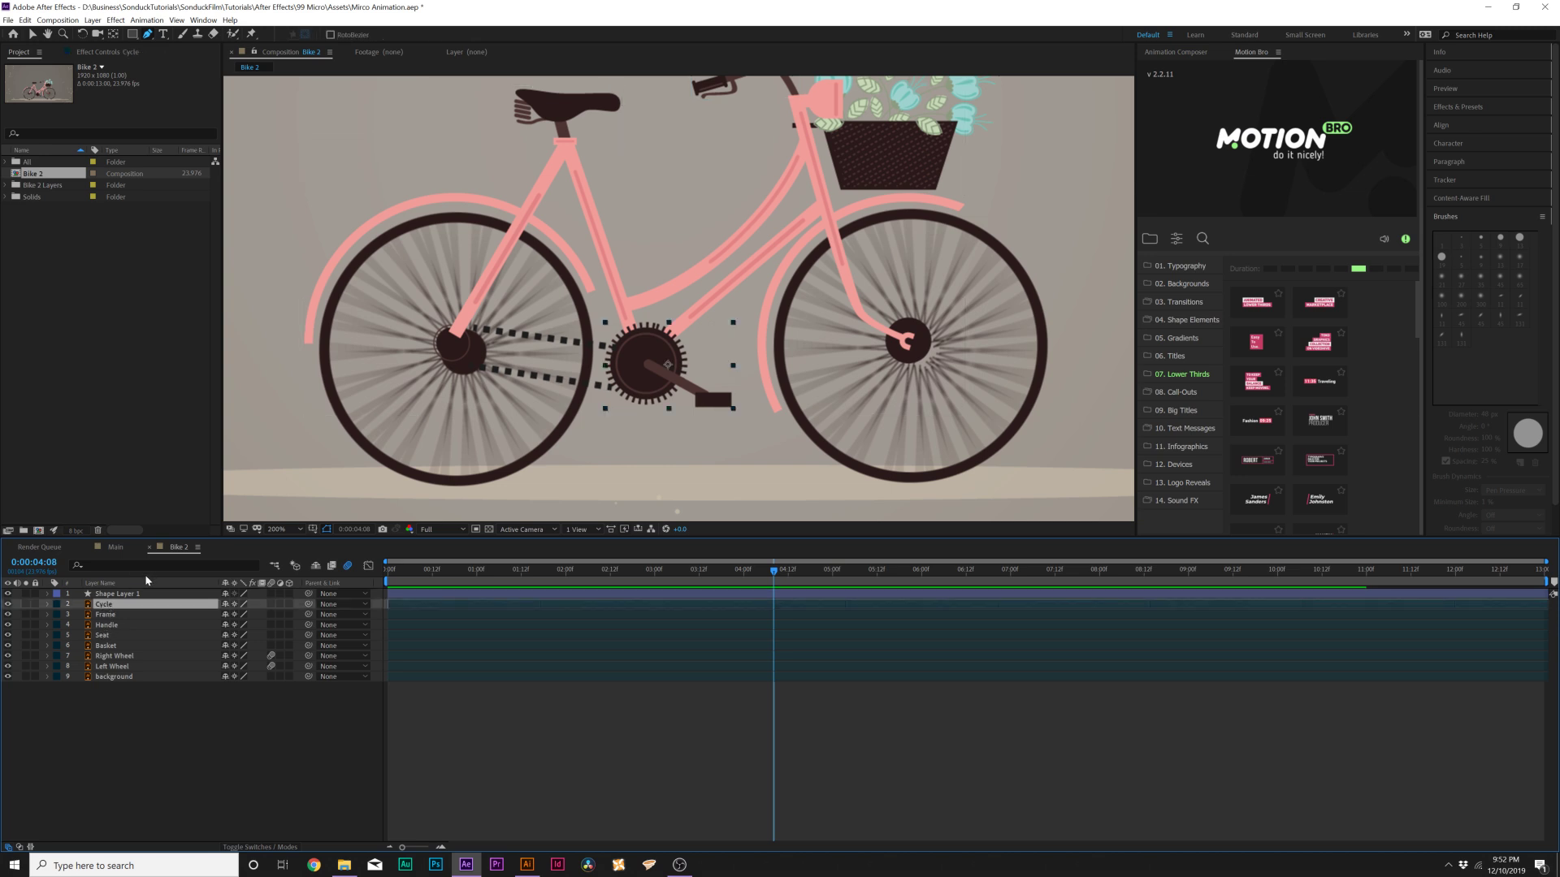
click(32, 35)
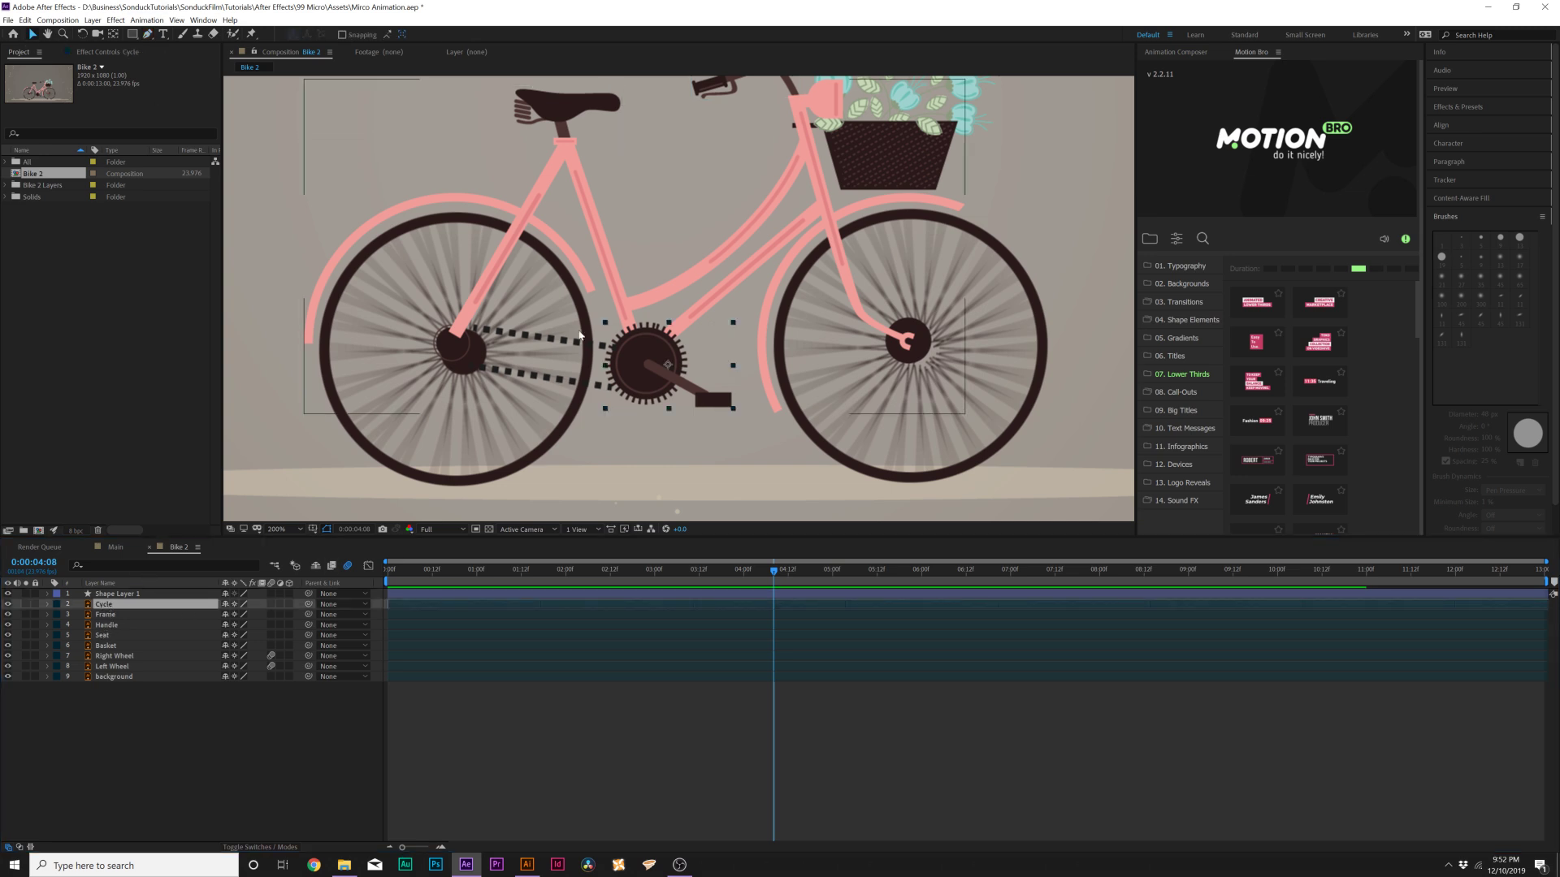
mouse_move(648, 371)
mouse_down()
mouse_move(679, 405)
mouse_move(669, 385)
mouse_up()
key(ctrl+z)
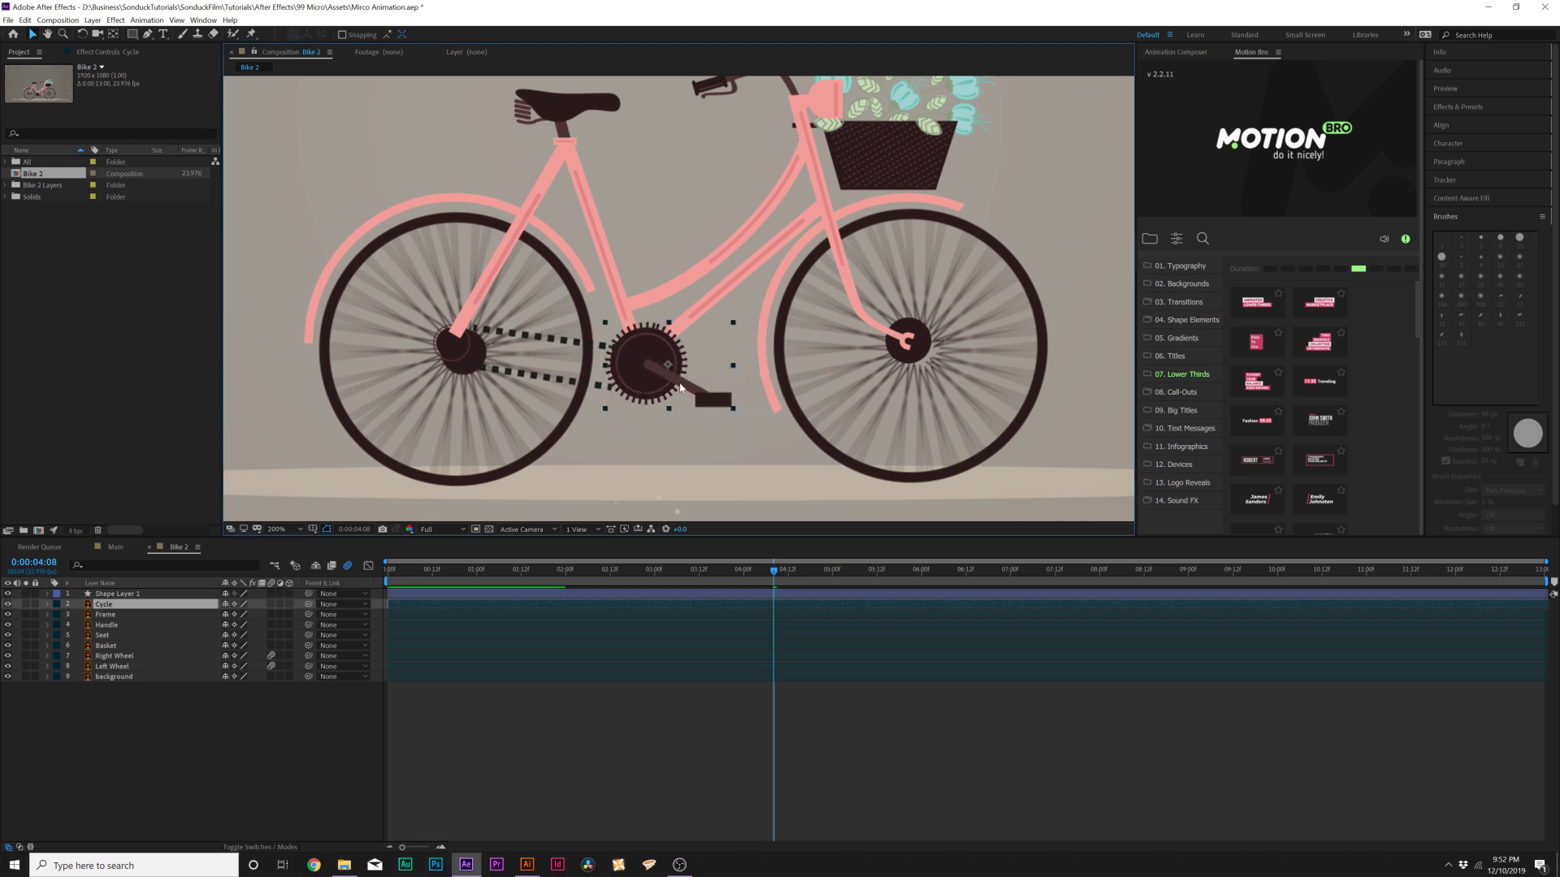
right_click(97, 605)
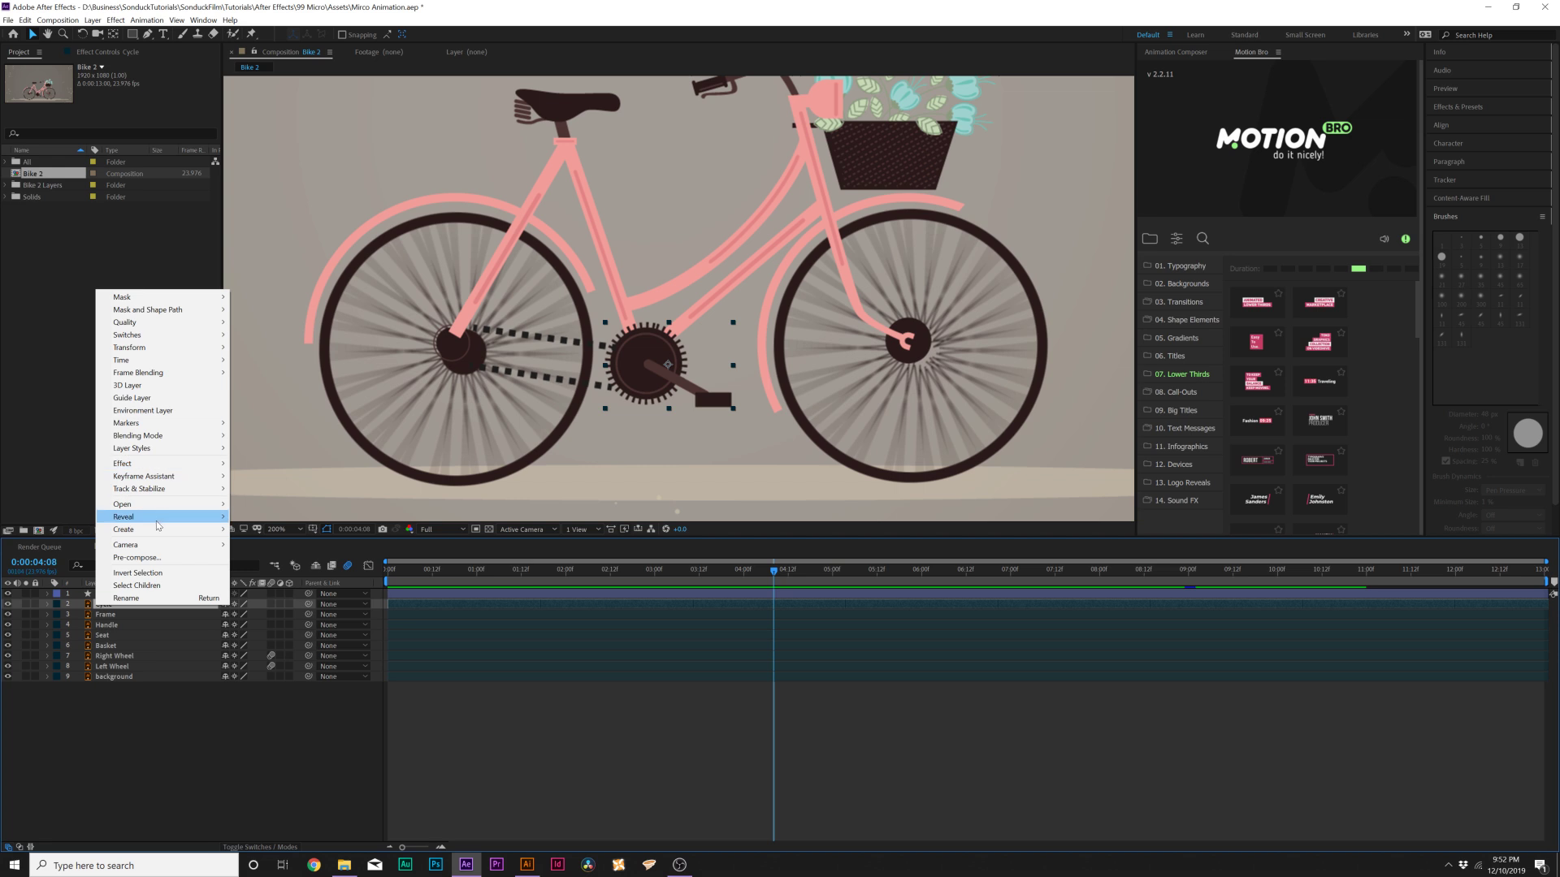
mouse_move(178, 529)
click(284, 568)
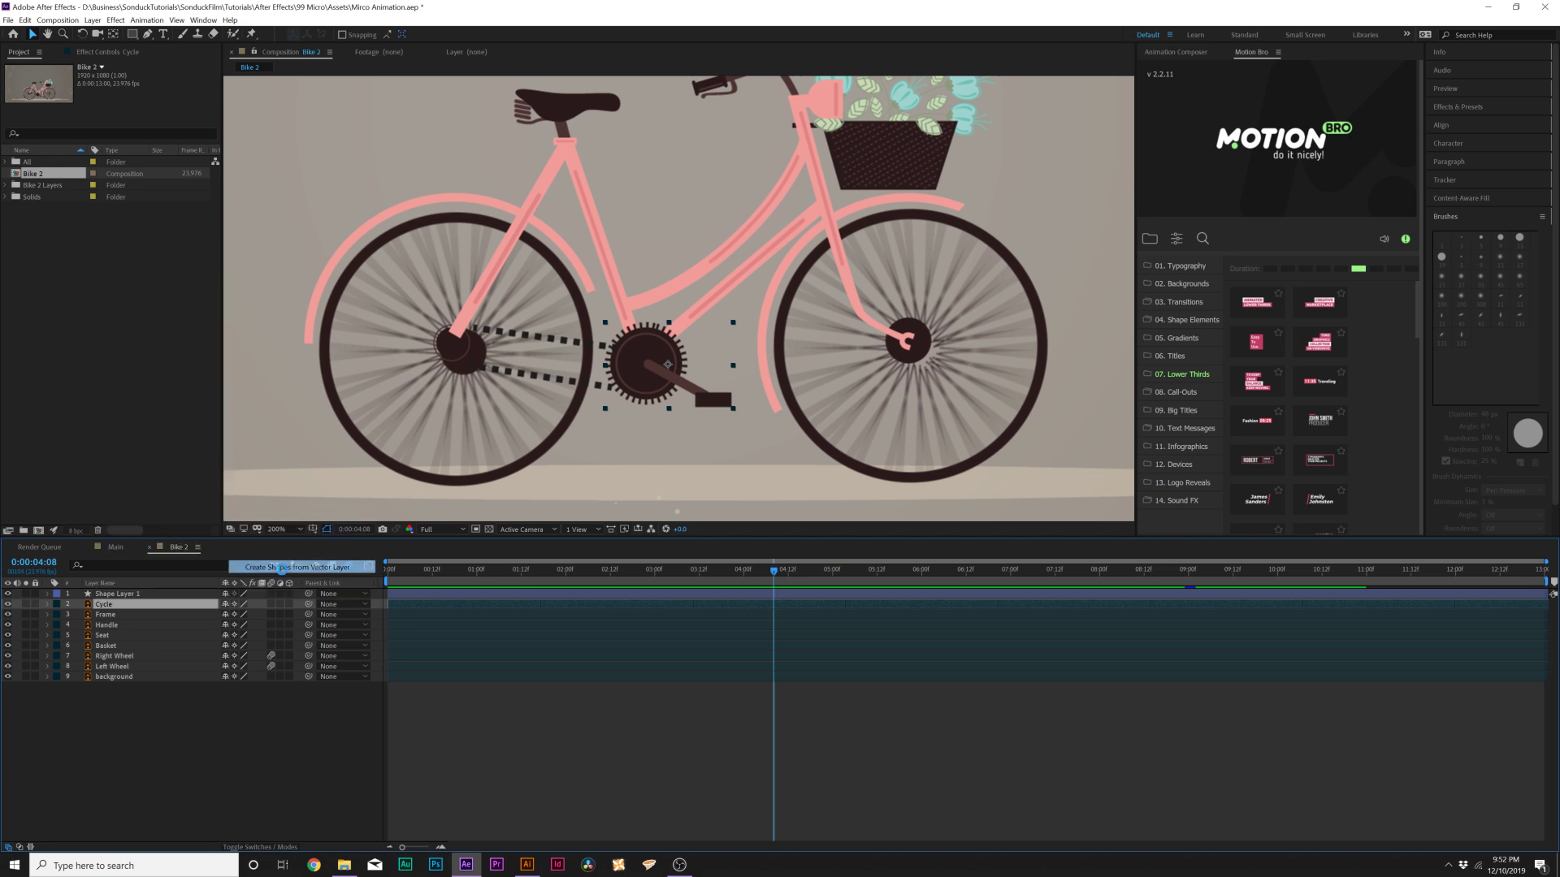
Expand Cycle Outlines' contents and toggle group visibility to find the pedal and chainring groups
click(47, 605)
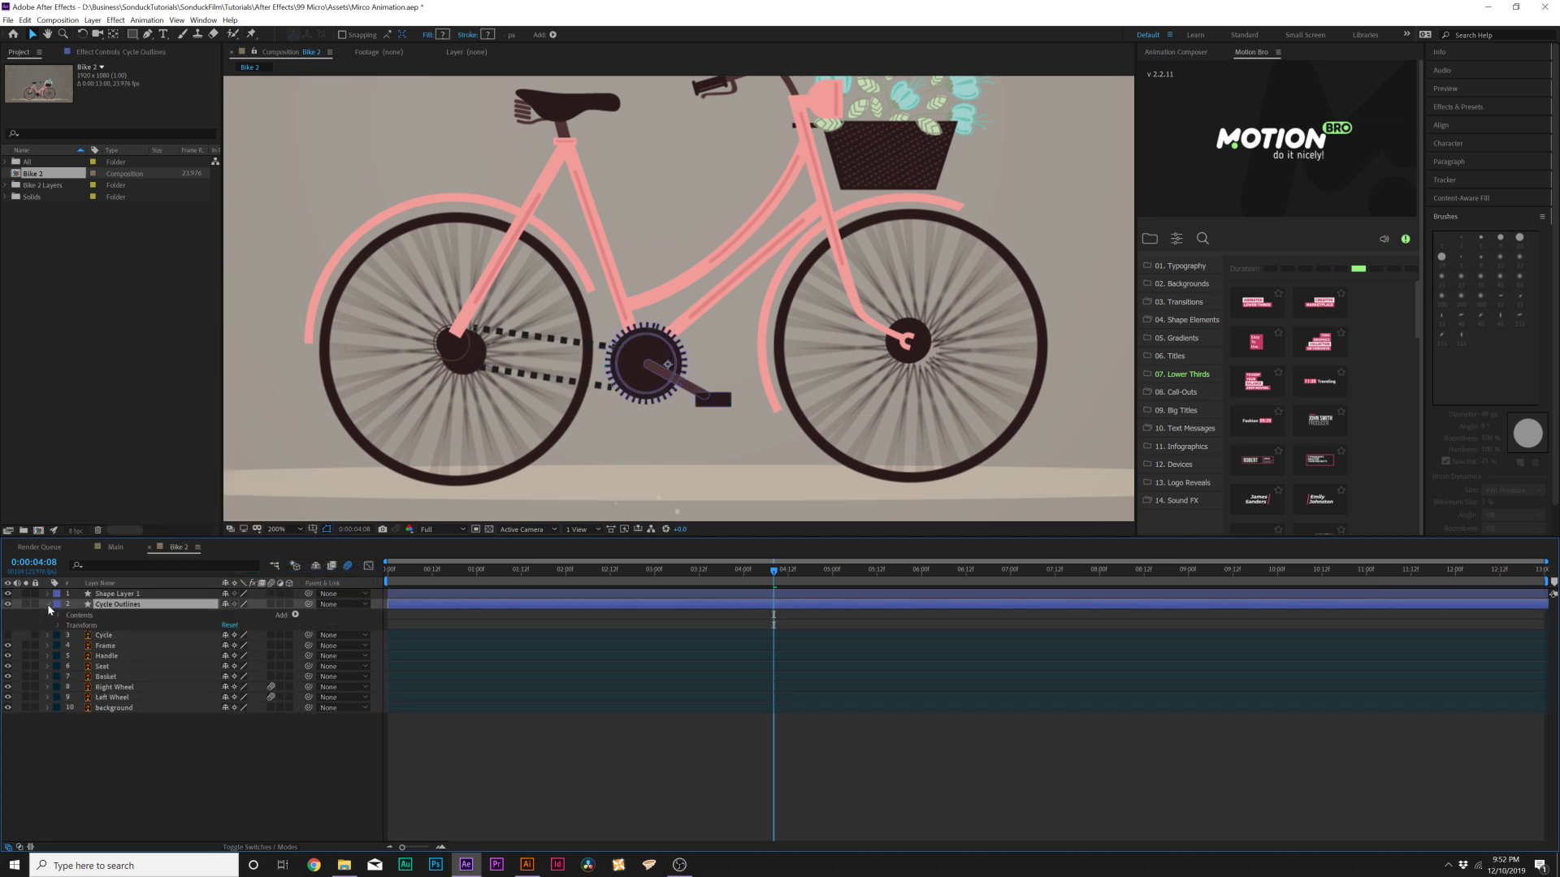
click(58, 615)
click(89, 625)
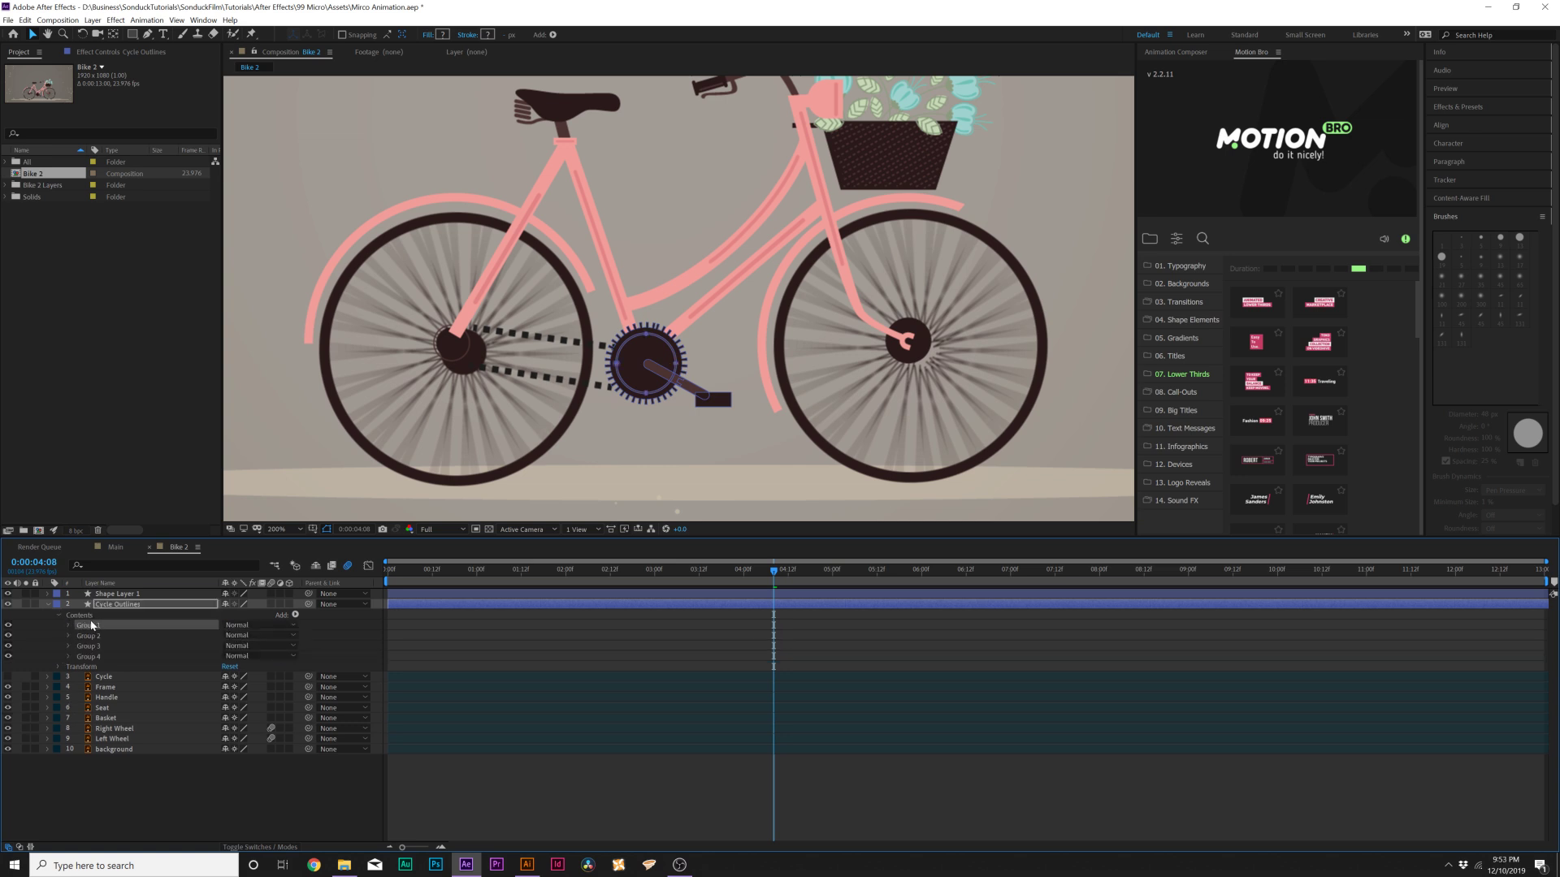
click(9, 626)
click(9, 625)
click(9, 641)
click(8, 641)
click(8, 643)
click(8, 643)
click(99, 645)
shift+click(91, 656)
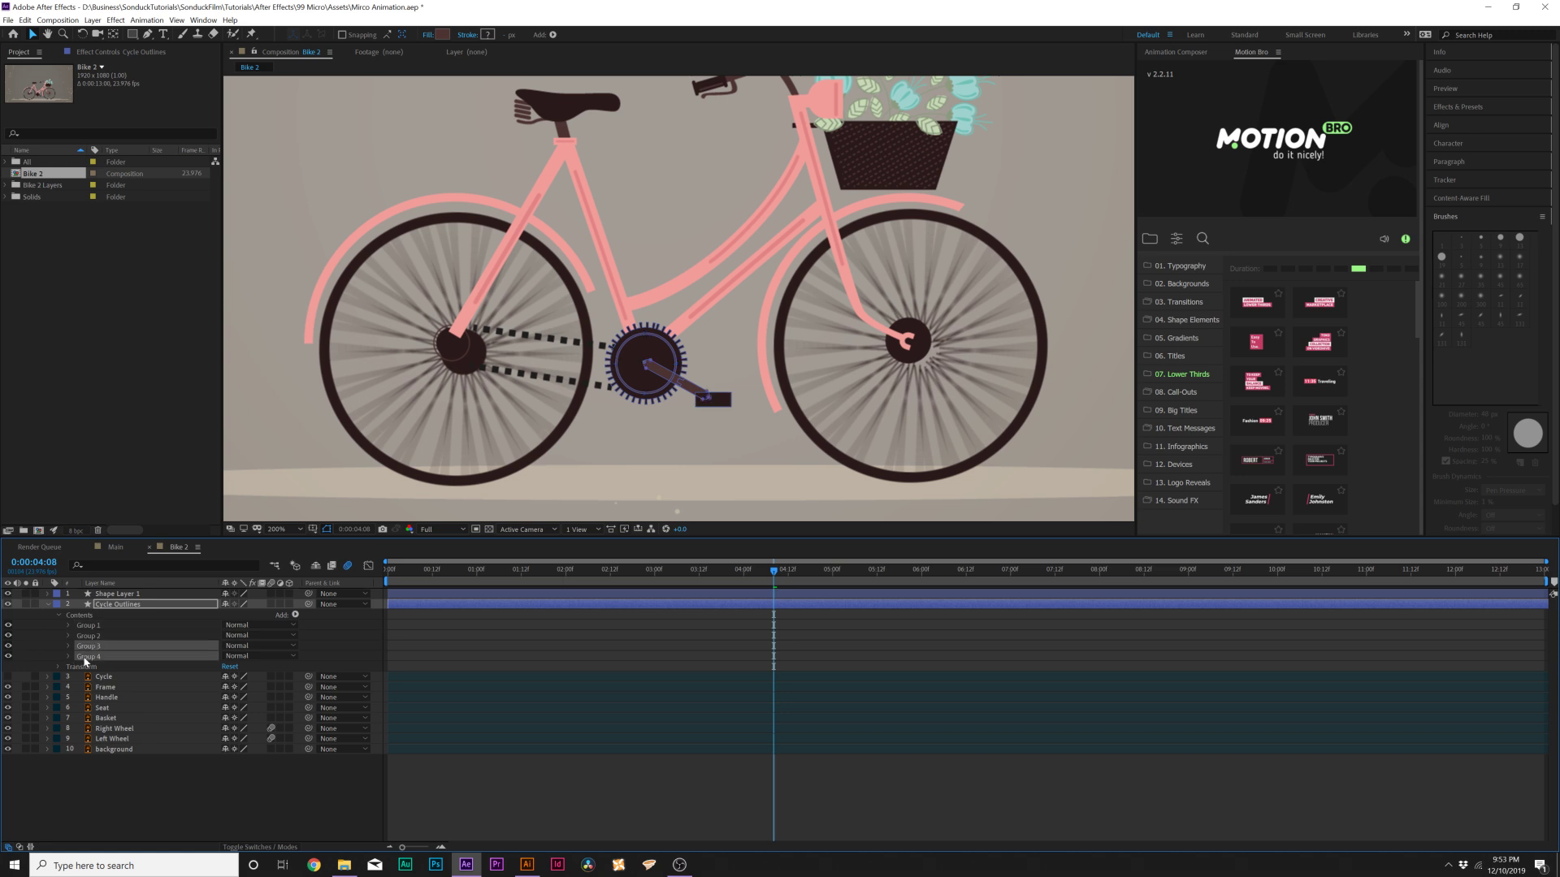
click(8, 653)
click(8, 653)
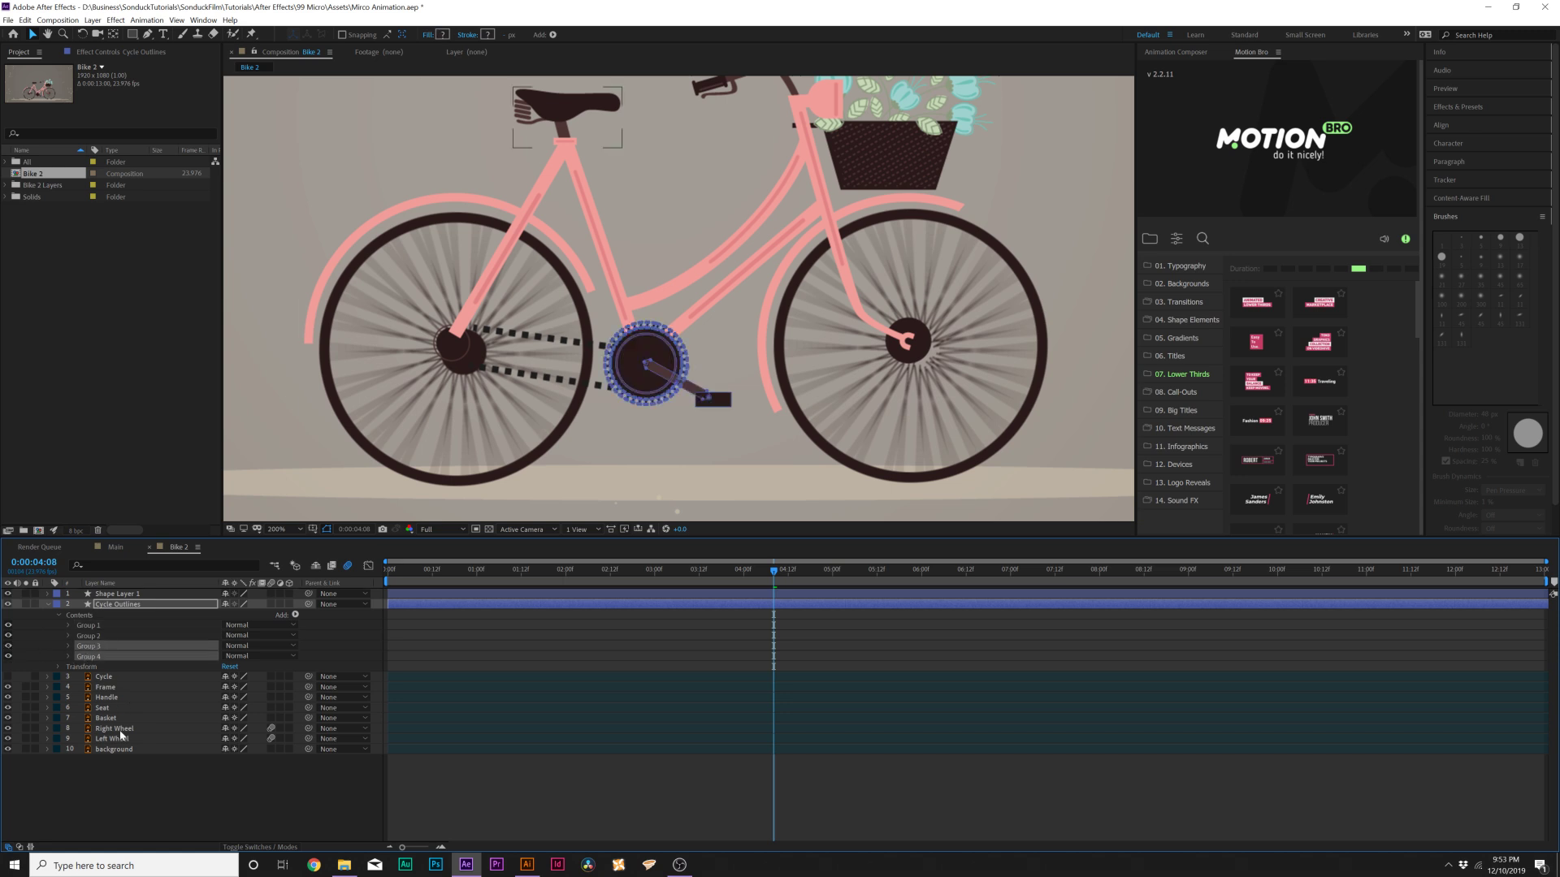
Select Groups 2 and 3 and confirm Group 2 is the pedal arm
click(121, 776)
click(95, 647)
shift+click(88, 636)
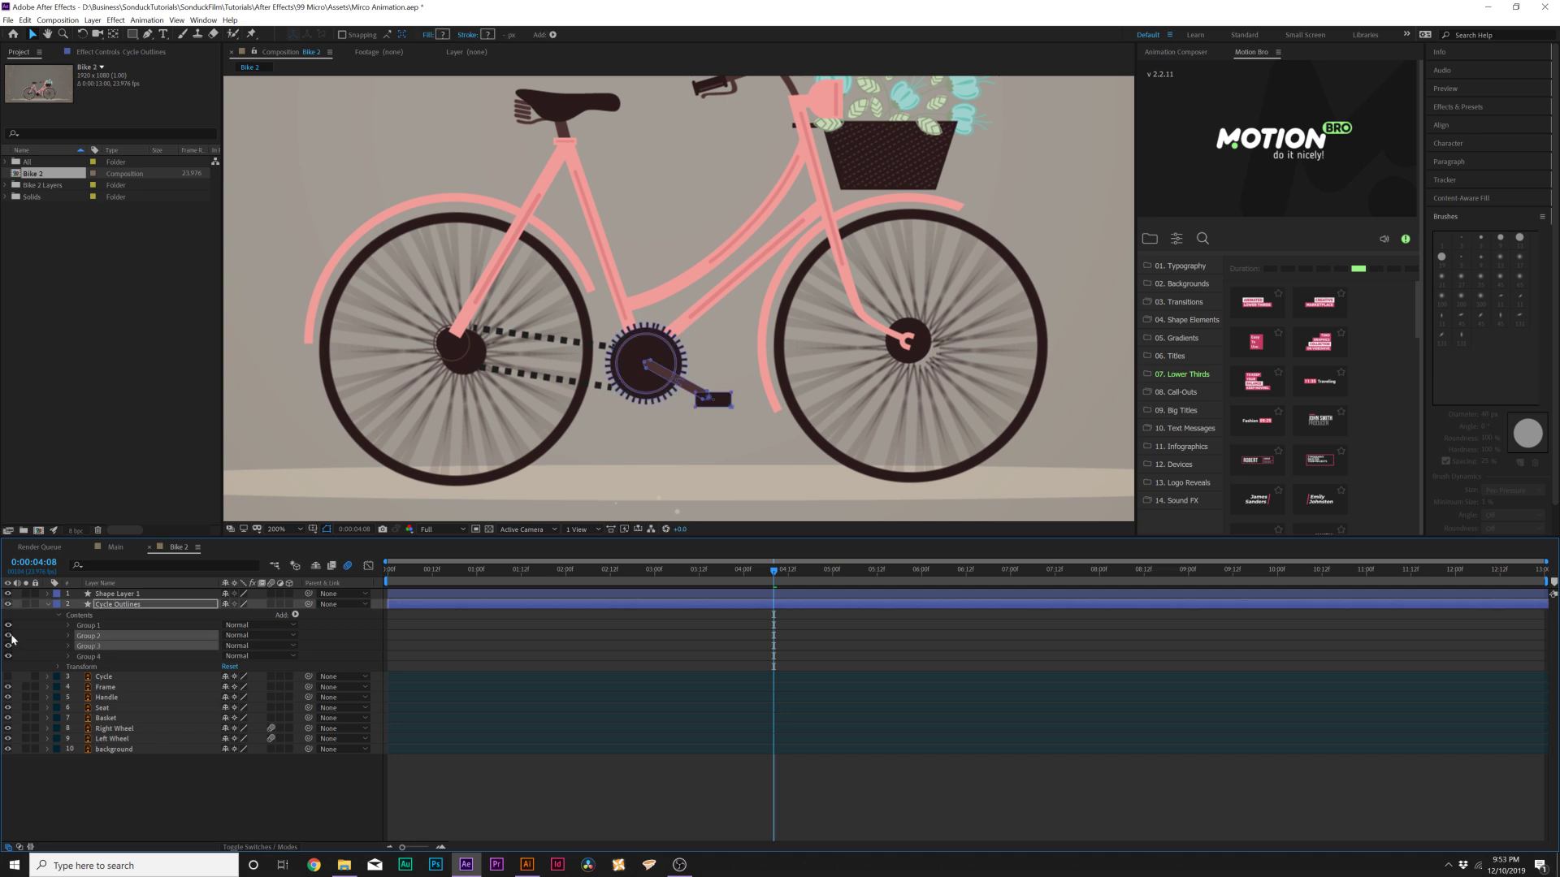
click(8, 638)
click(8, 638)
click(8, 638)
click(8, 637)
click(8, 638)
click(8, 637)
click(8, 638)
click(8, 638)
click(8, 638)
click(9, 638)
Add an empty Group 5 and move the pedal arm and chainring groups into it
click(75, 619)
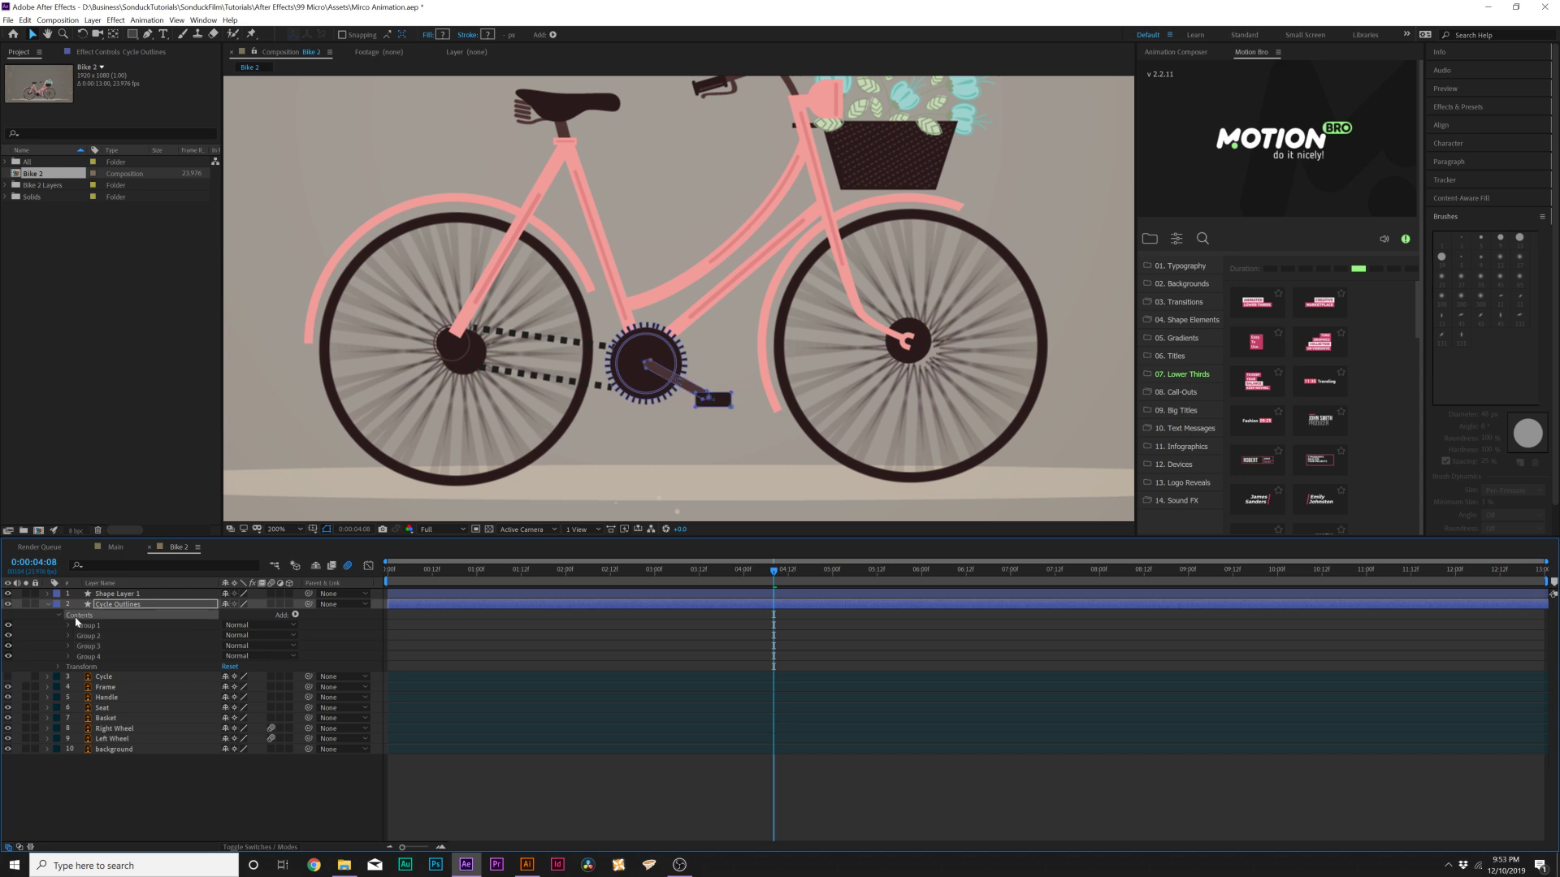
click(297, 616)
click(276, 605)
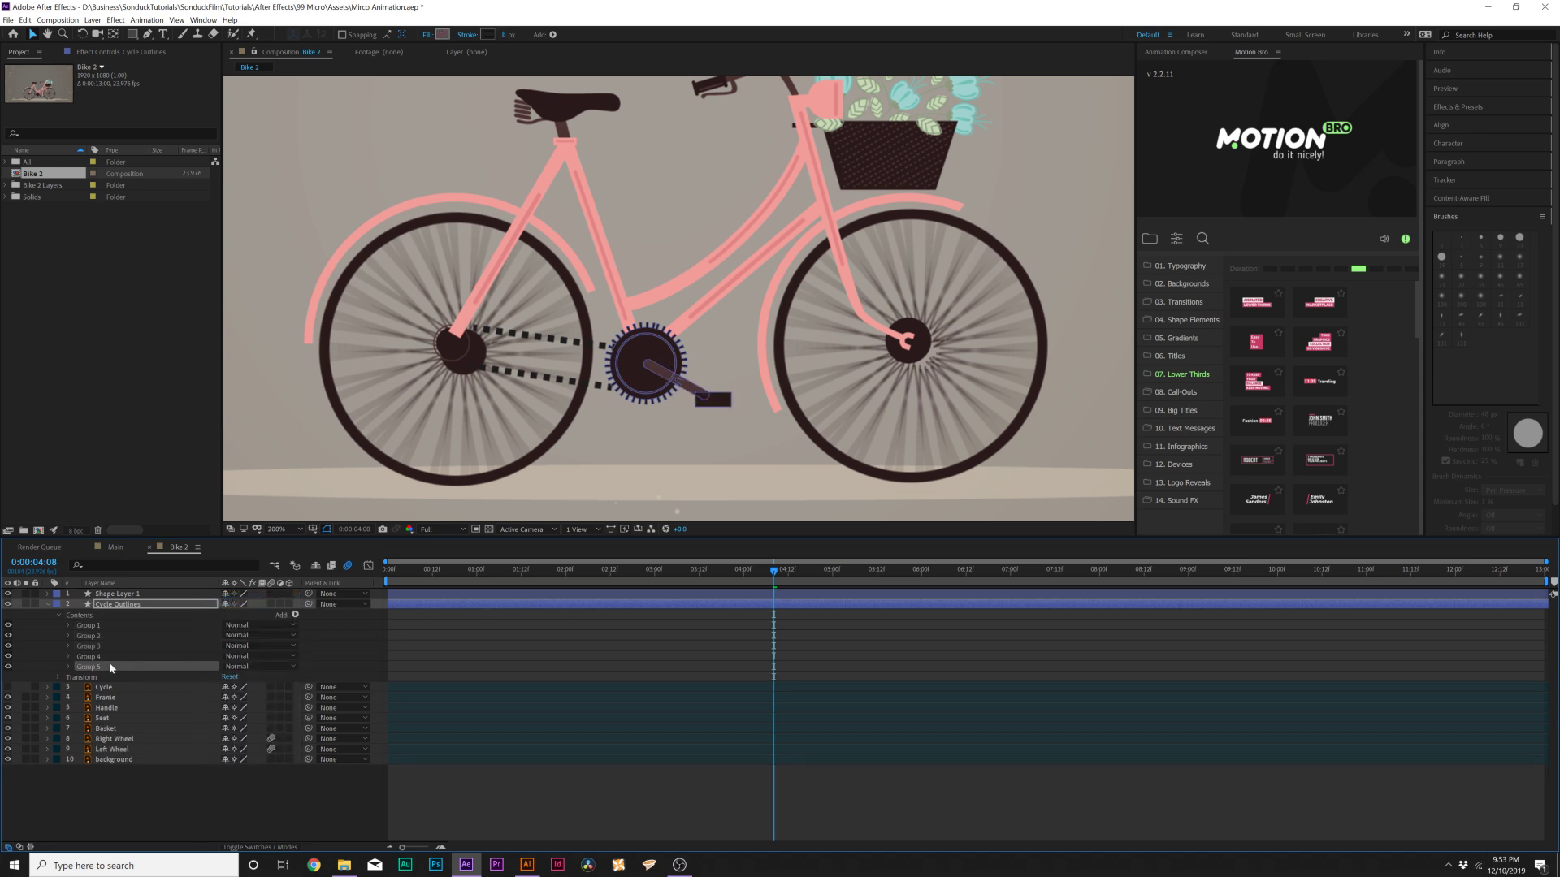
click(96, 648)
shift+click(96, 637)
drag(97, 639, 98, 668)
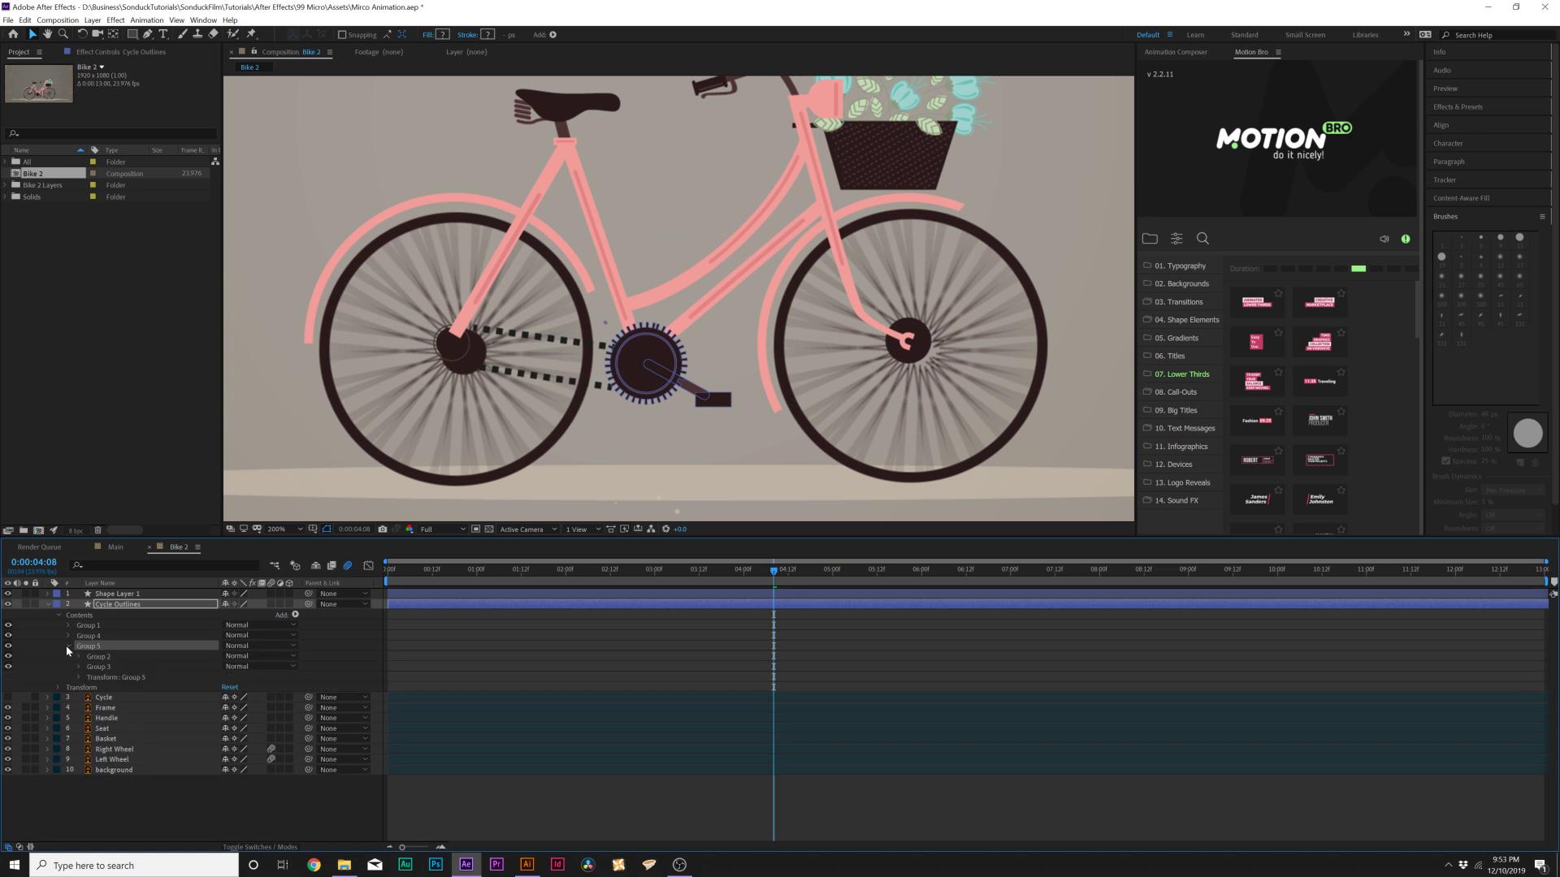
Give Group 5's Rotation a time*1000 expression and preview the spinning chainring and pedal arm
click(113, 35)
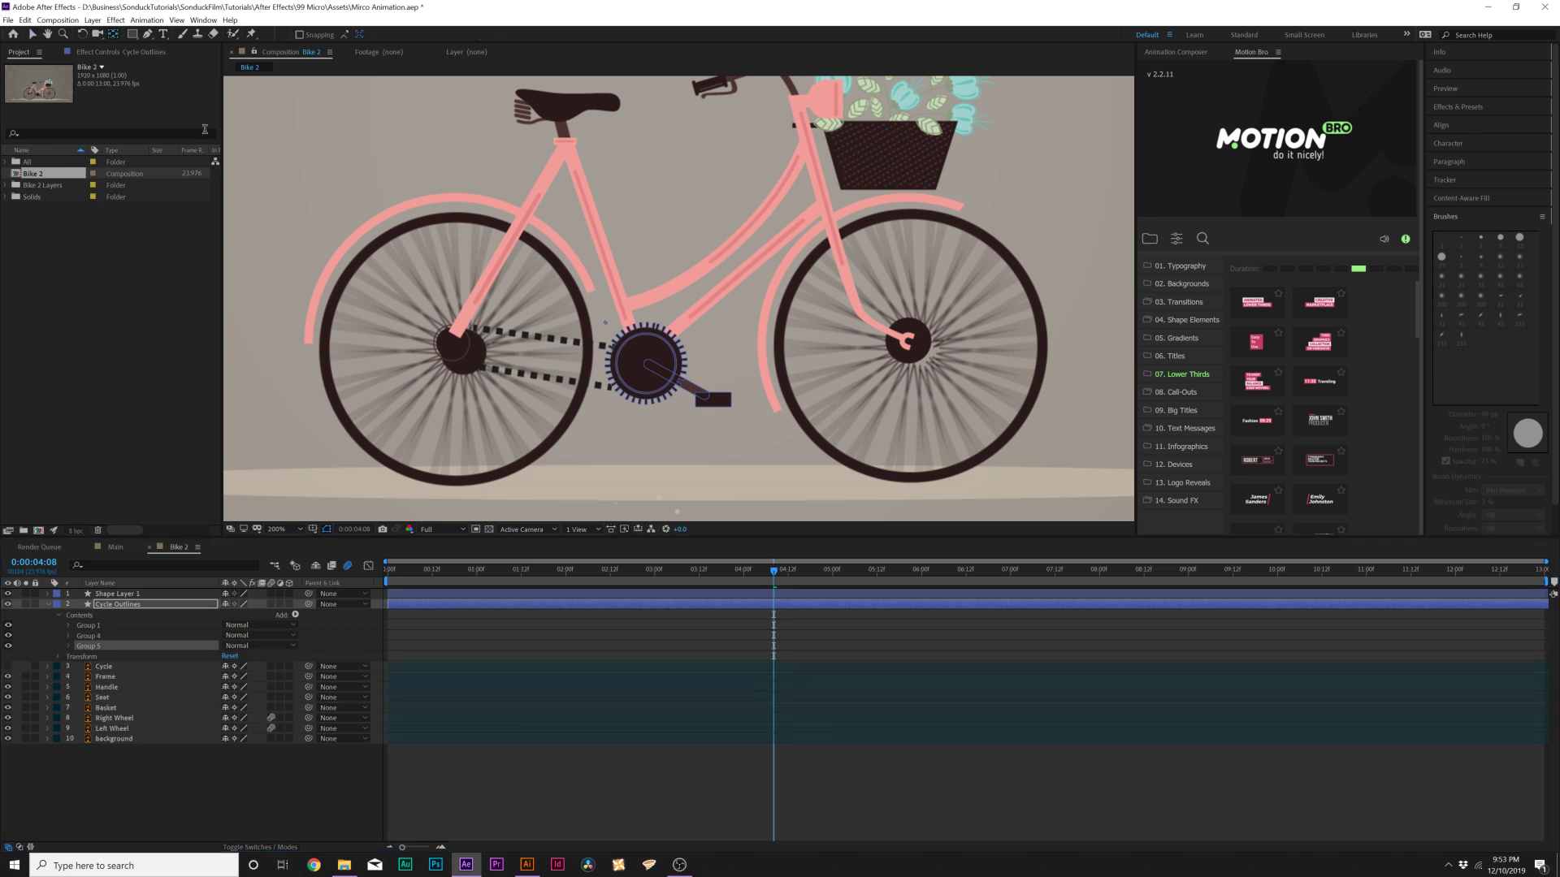
scroll(614, 319, up, 2)
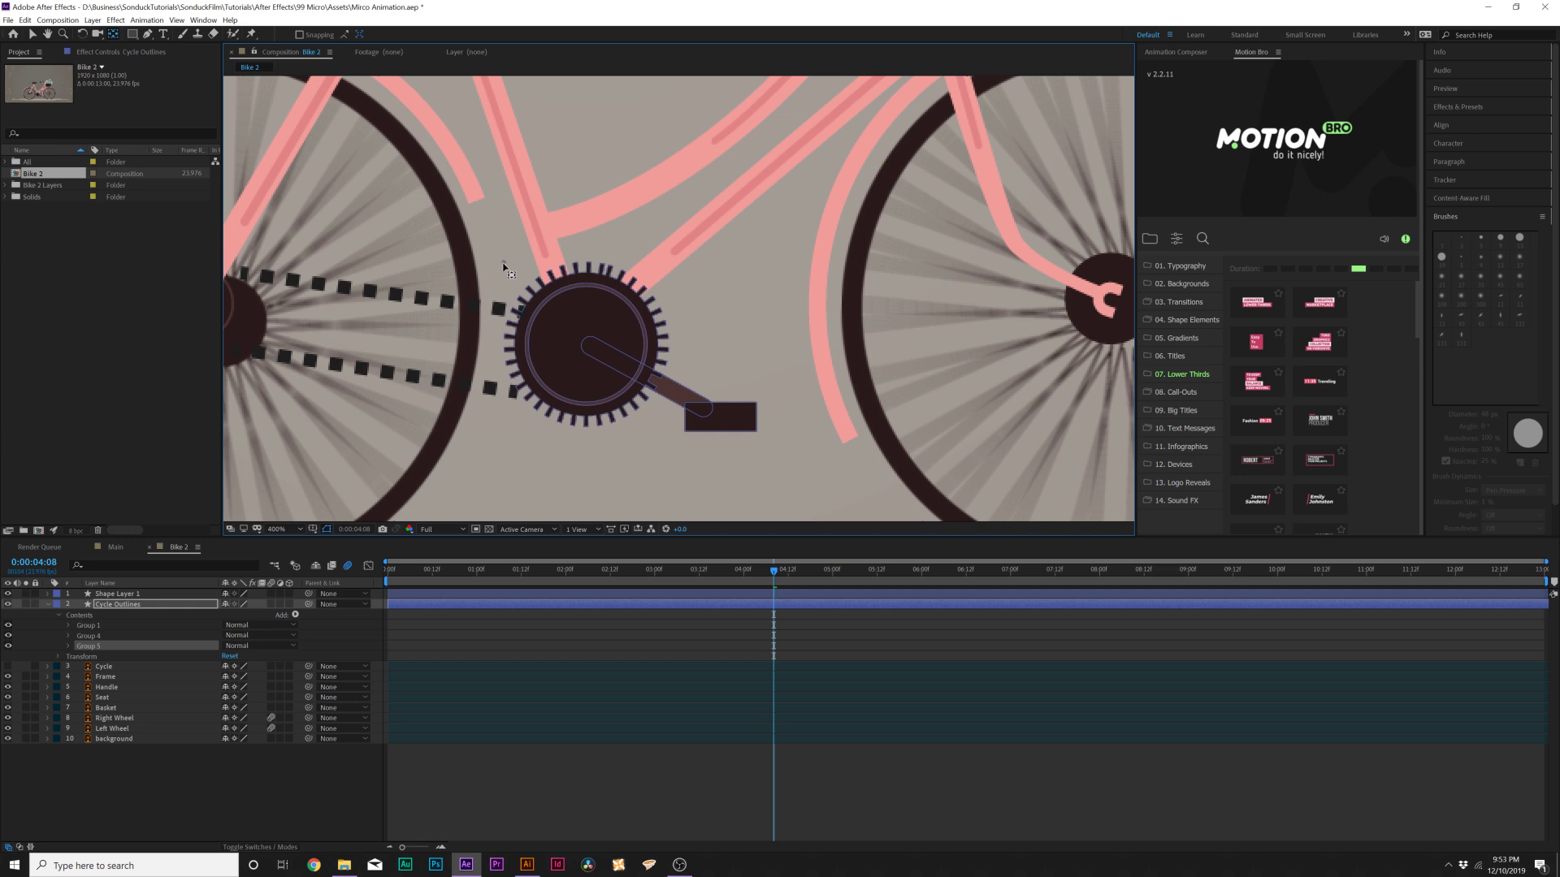
click(69, 646)
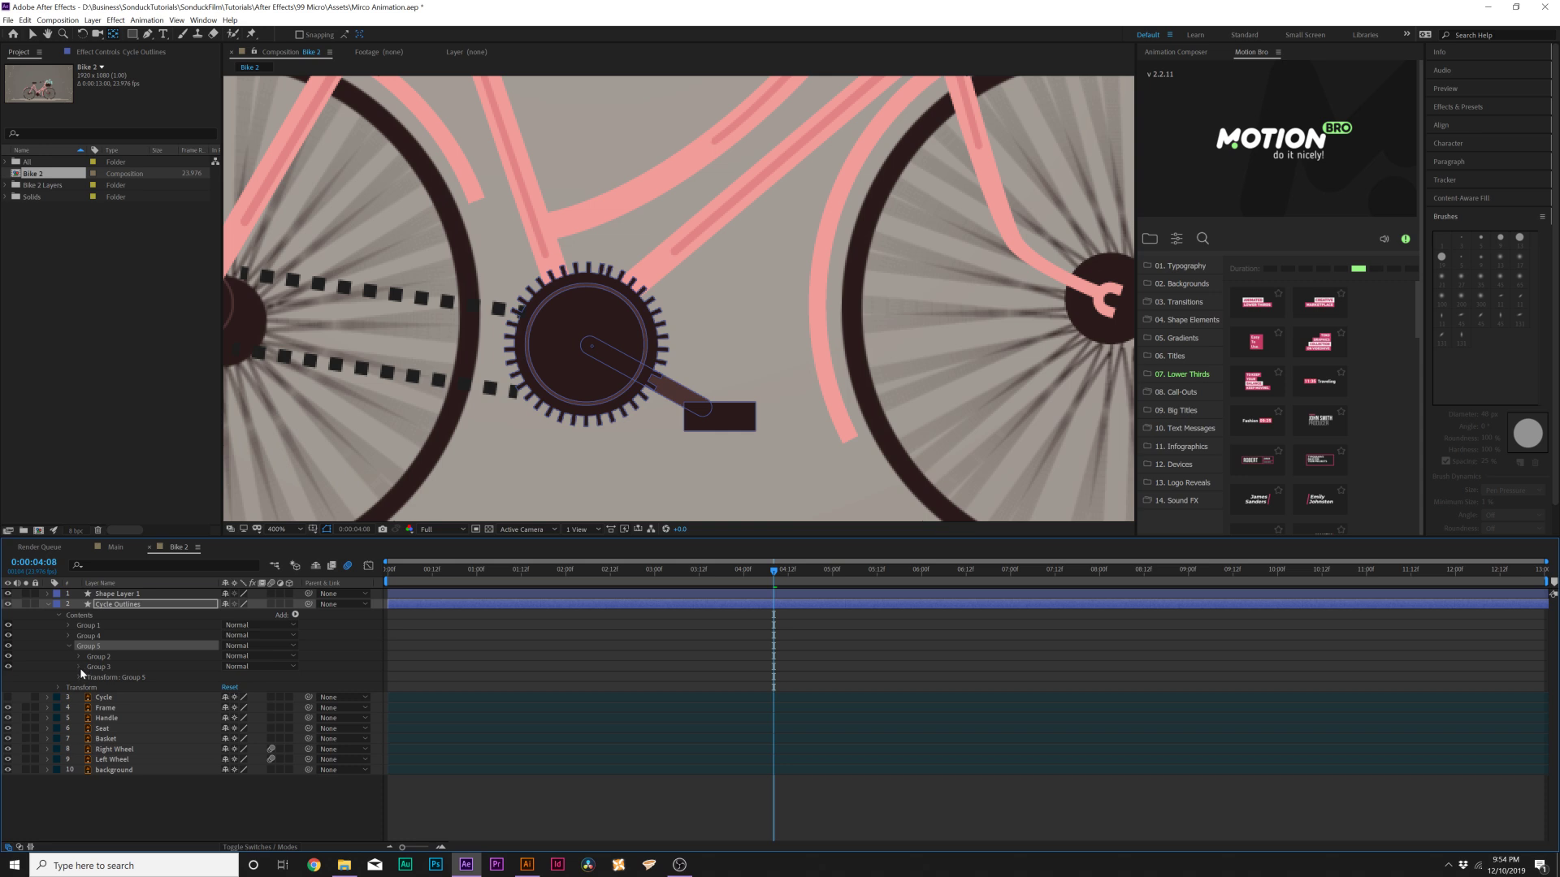
click(79, 678)
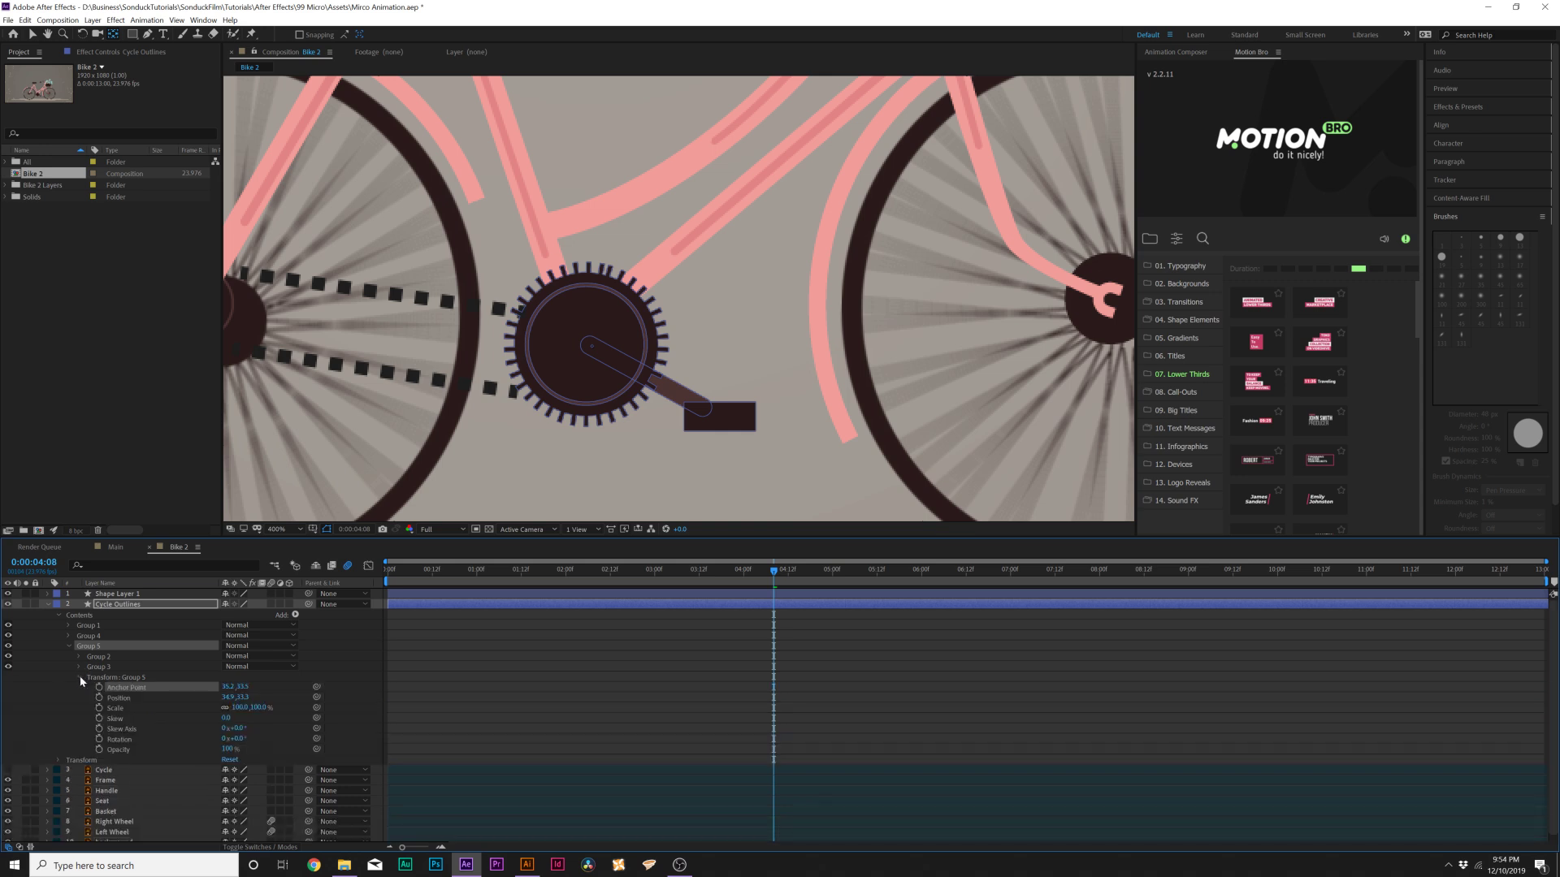
alt+click(100, 740)
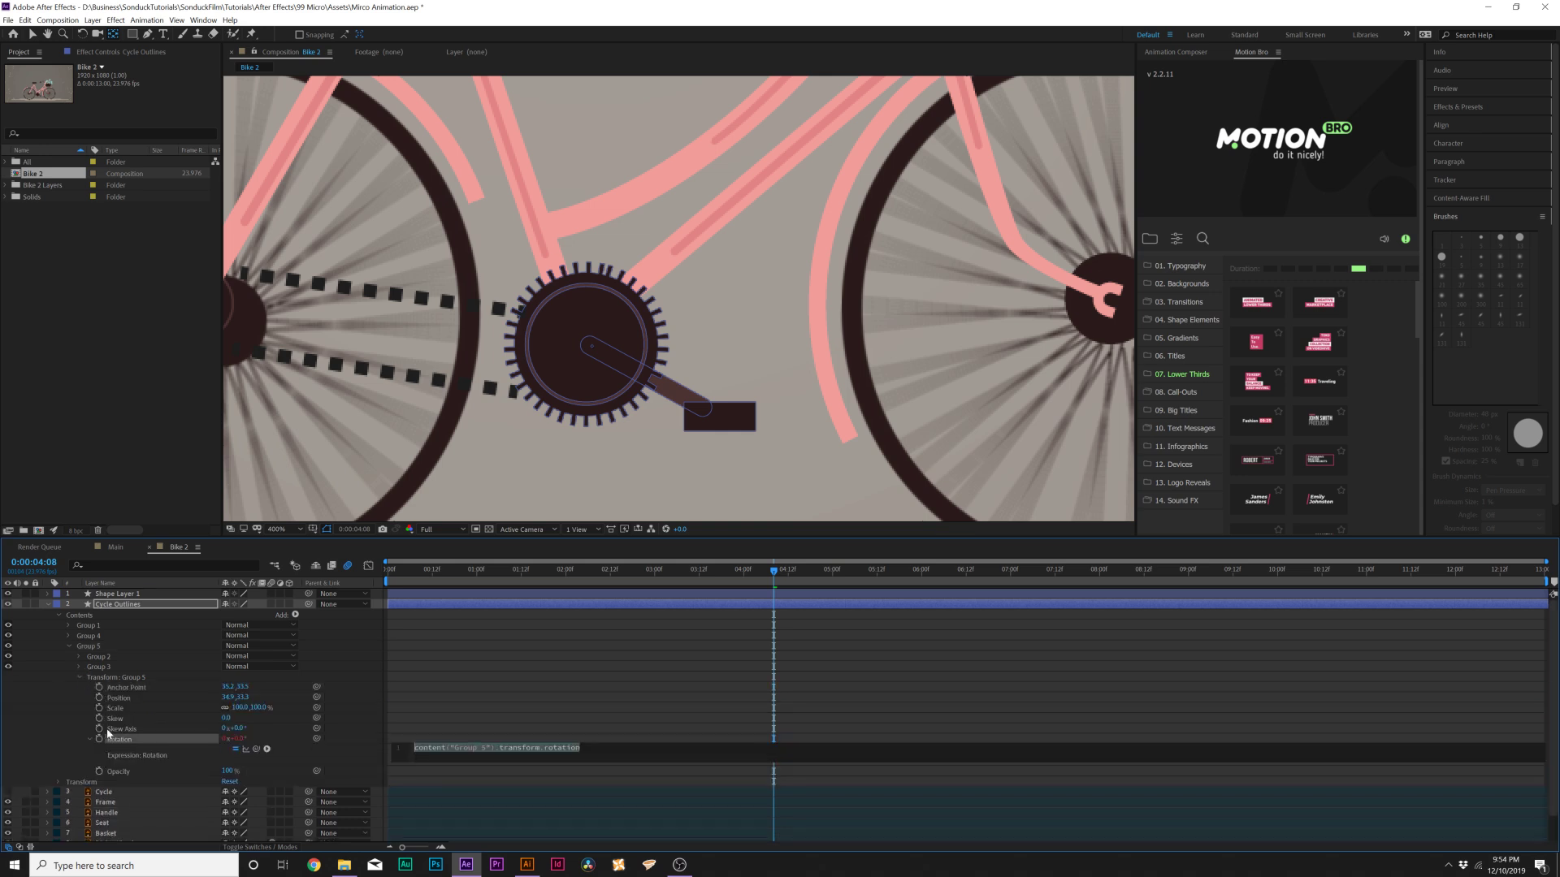
text(time*100)
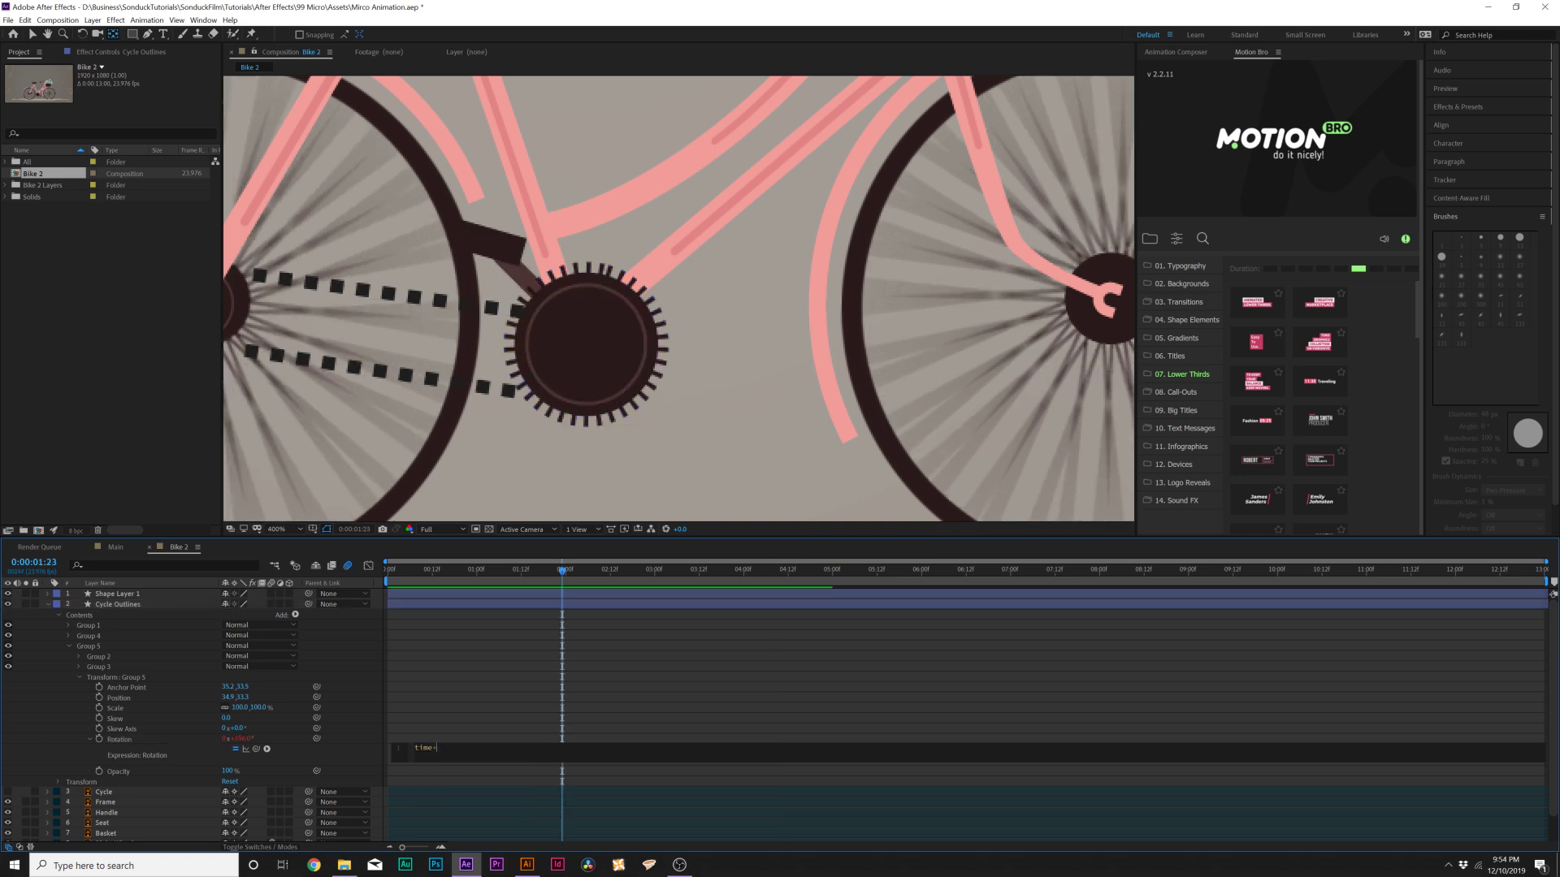
text(0)
click(393, 617)
key(space)
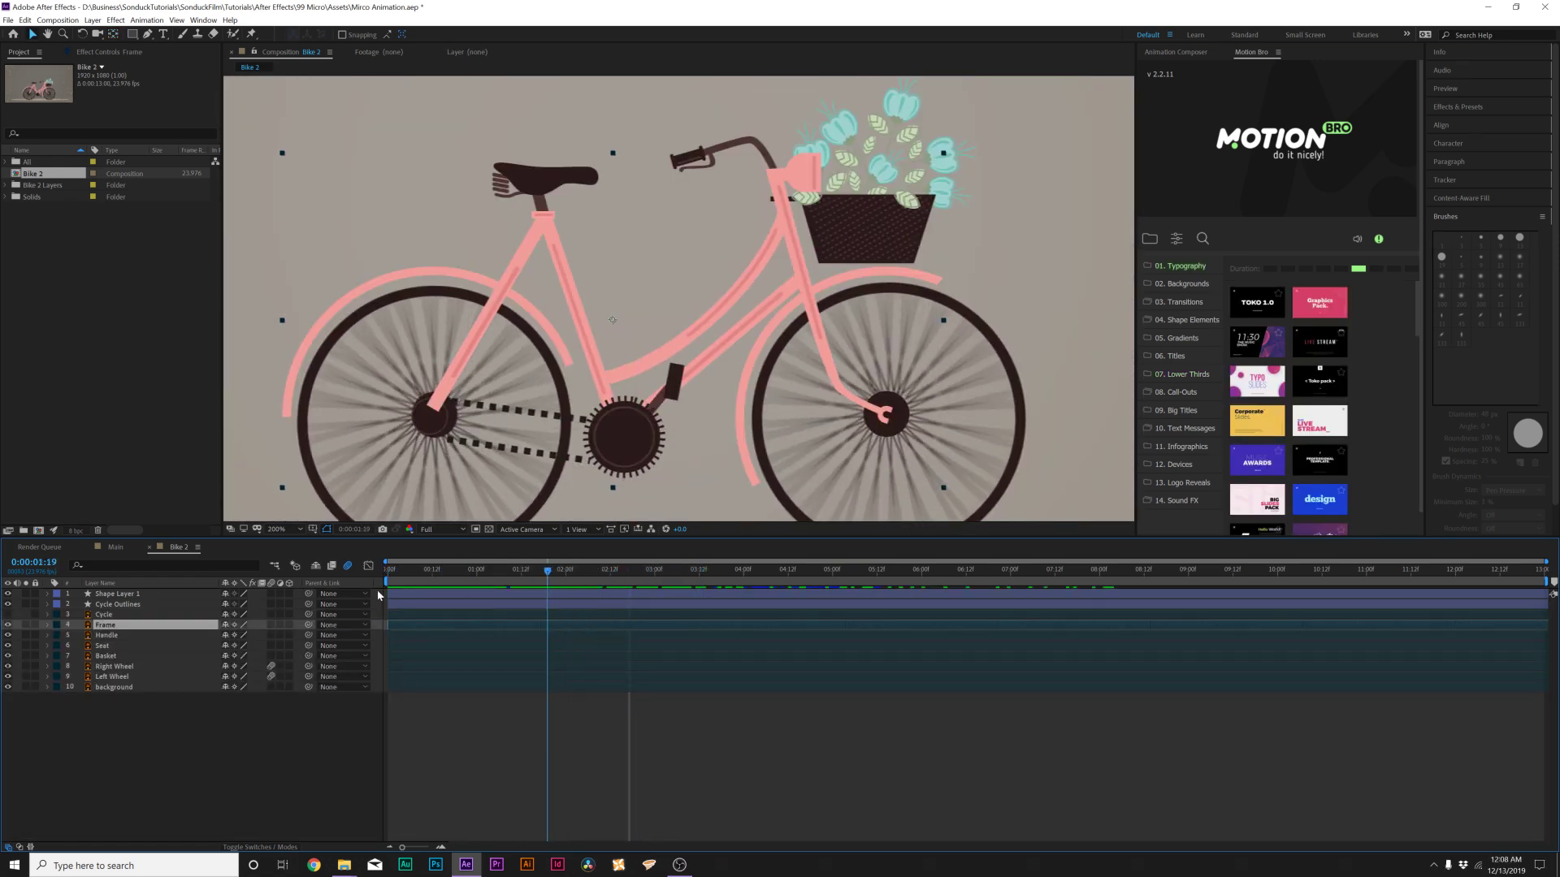
Set a Seat Position keyframe at 0:00:01:05 with a raised height and preview it
key(Home)
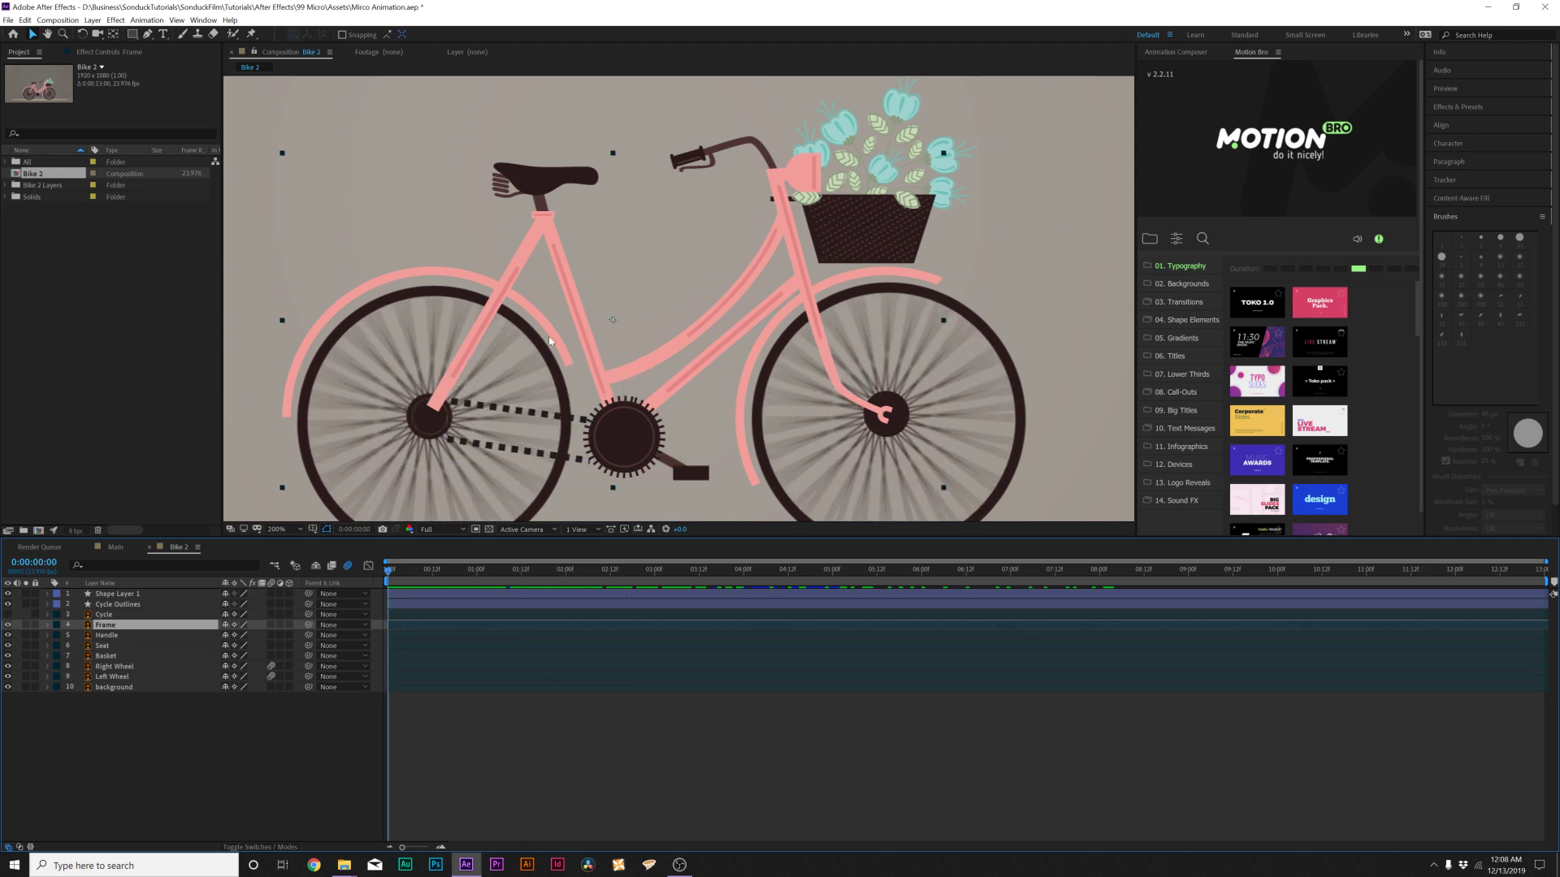
scroll(529, 315, up, 1)
drag(495, 265, 544, 421)
click(191, 646)
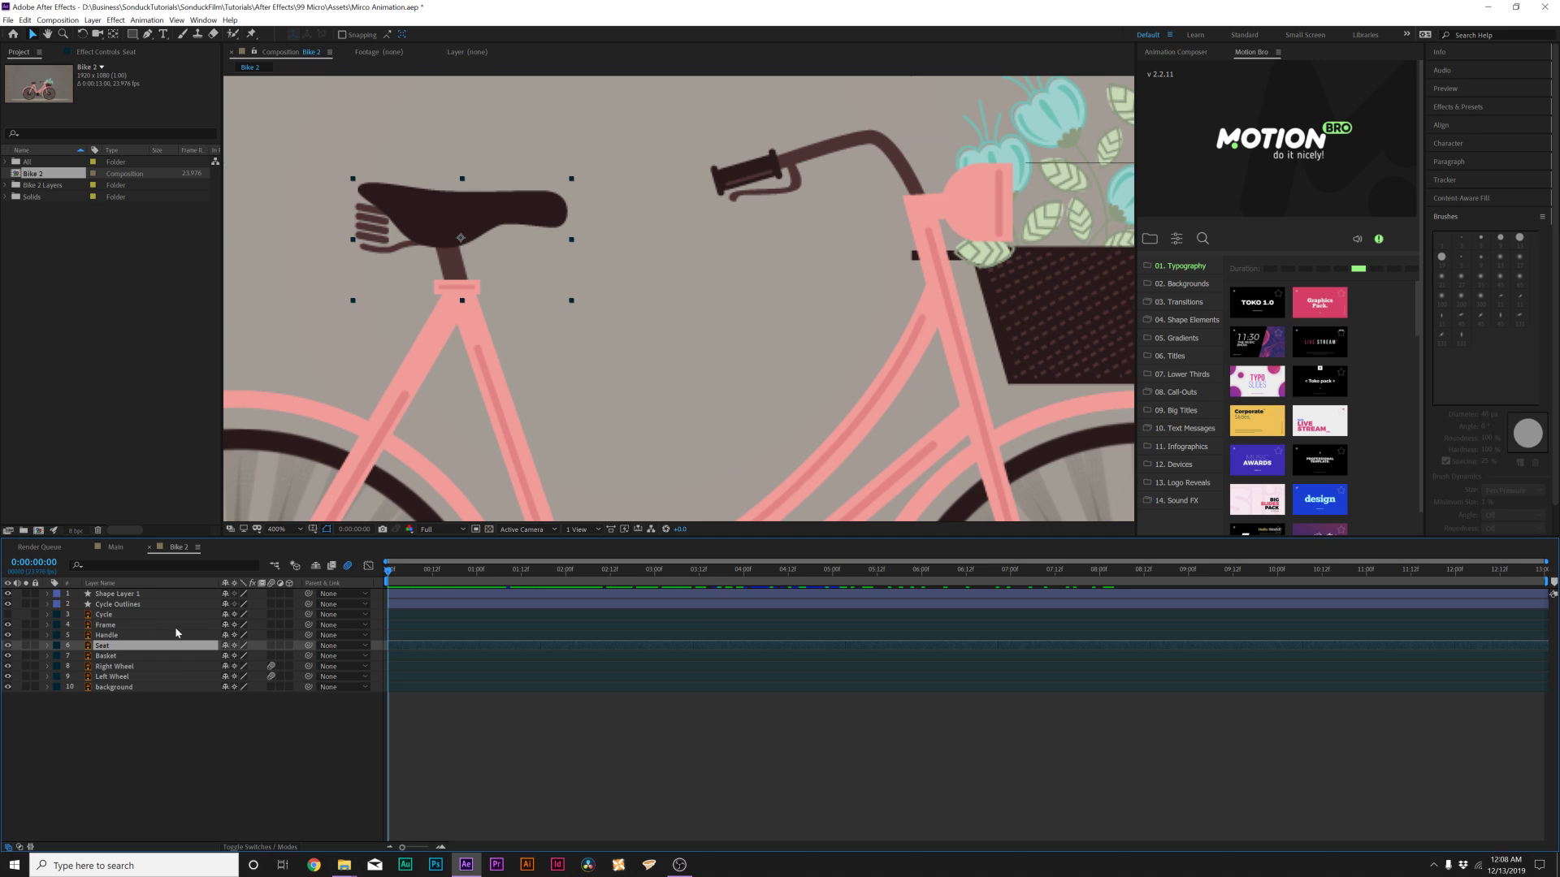
key(p)
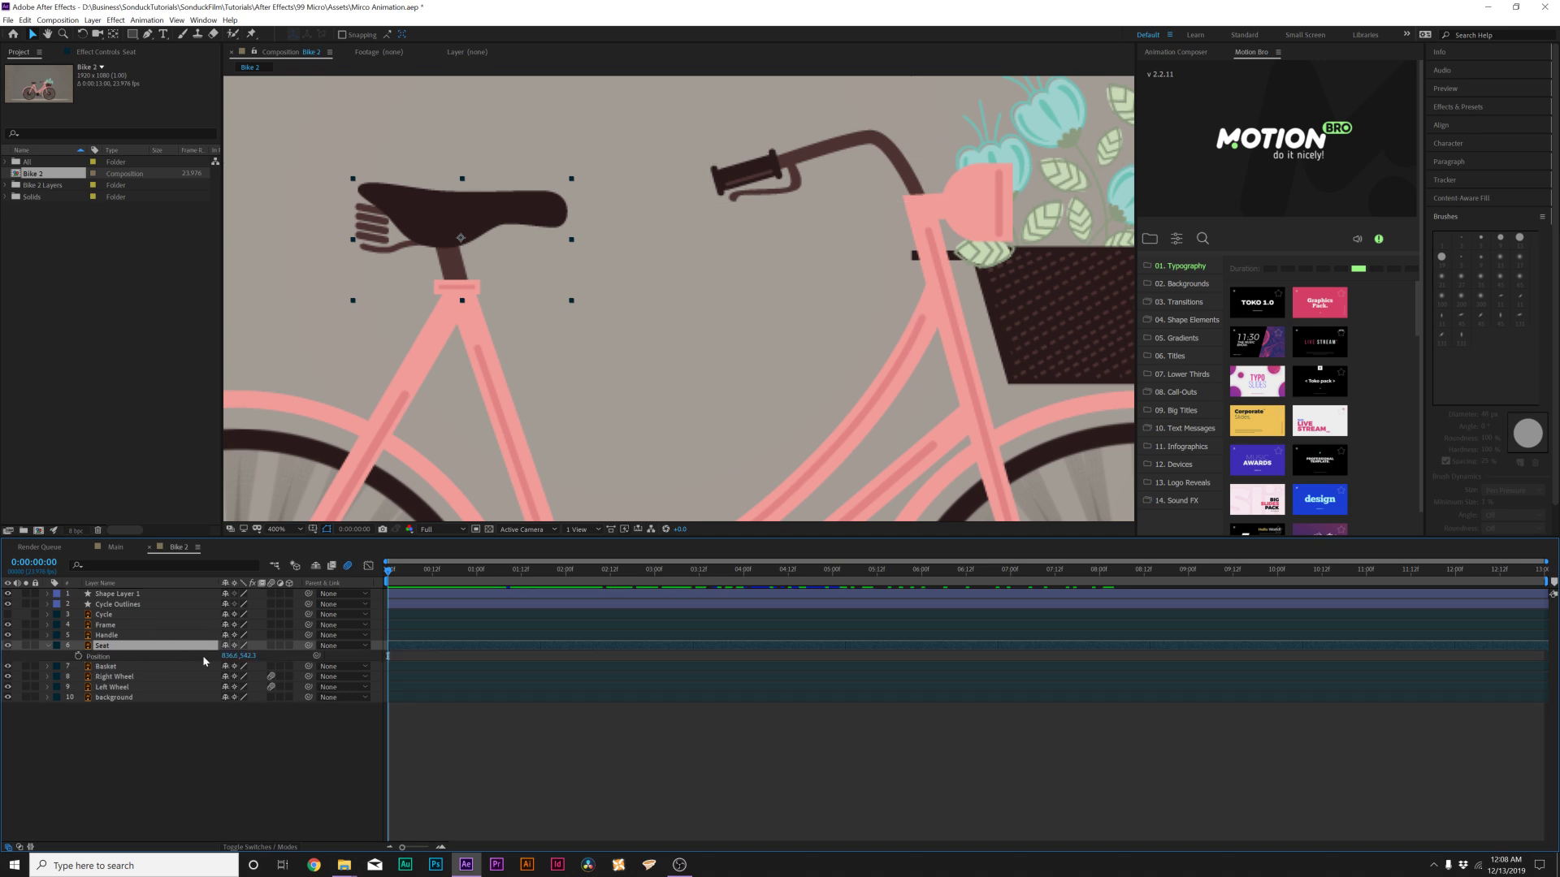
click(75, 656)
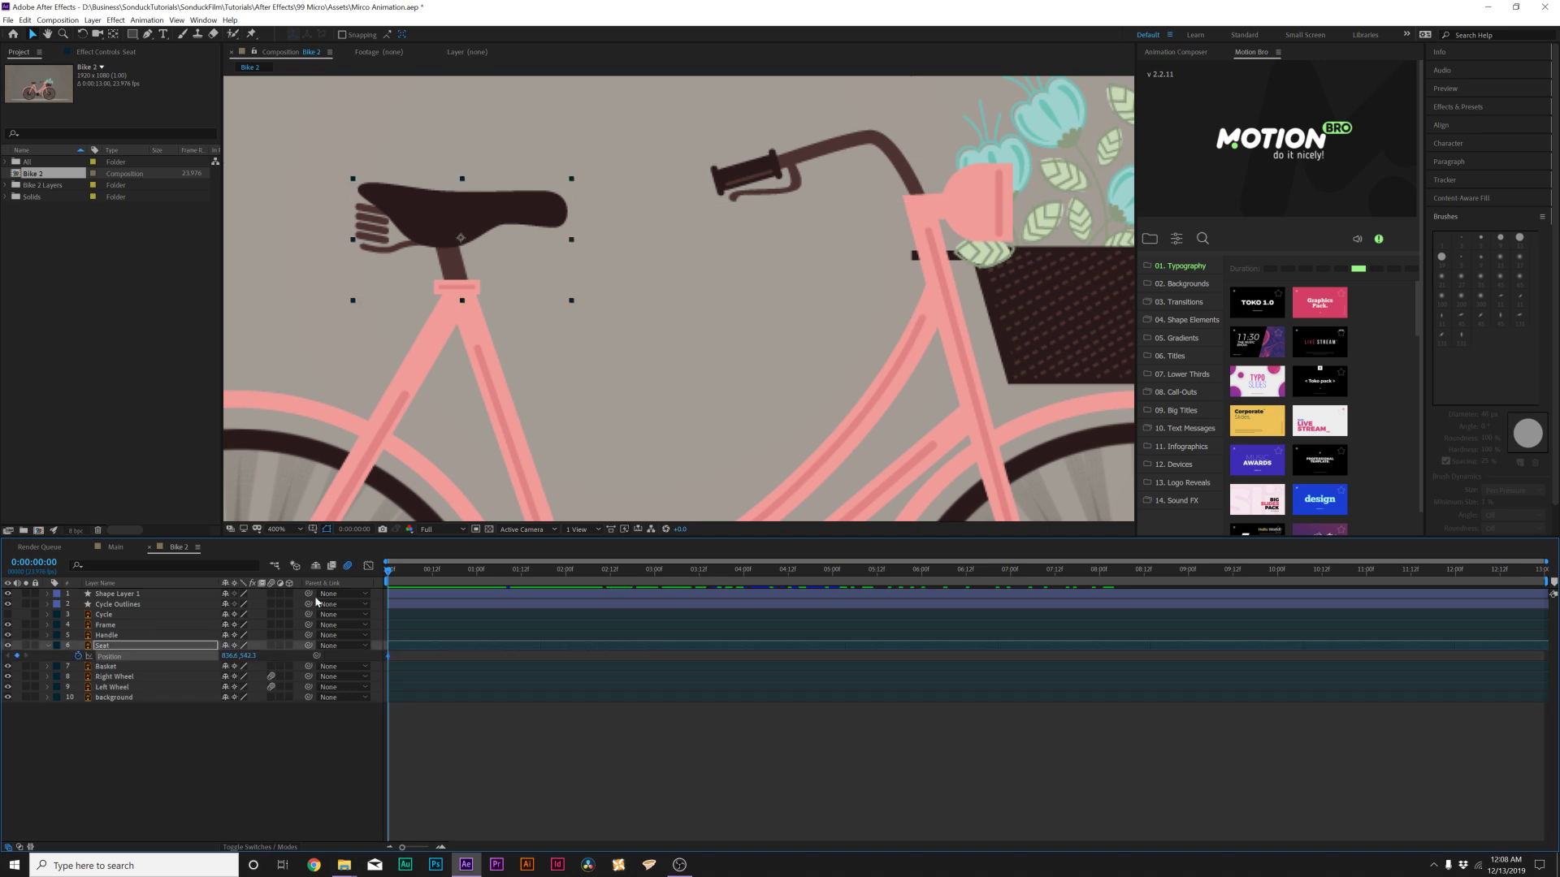
drag(439, 578, 495, 579)
drag(244, 656, 329, 639)
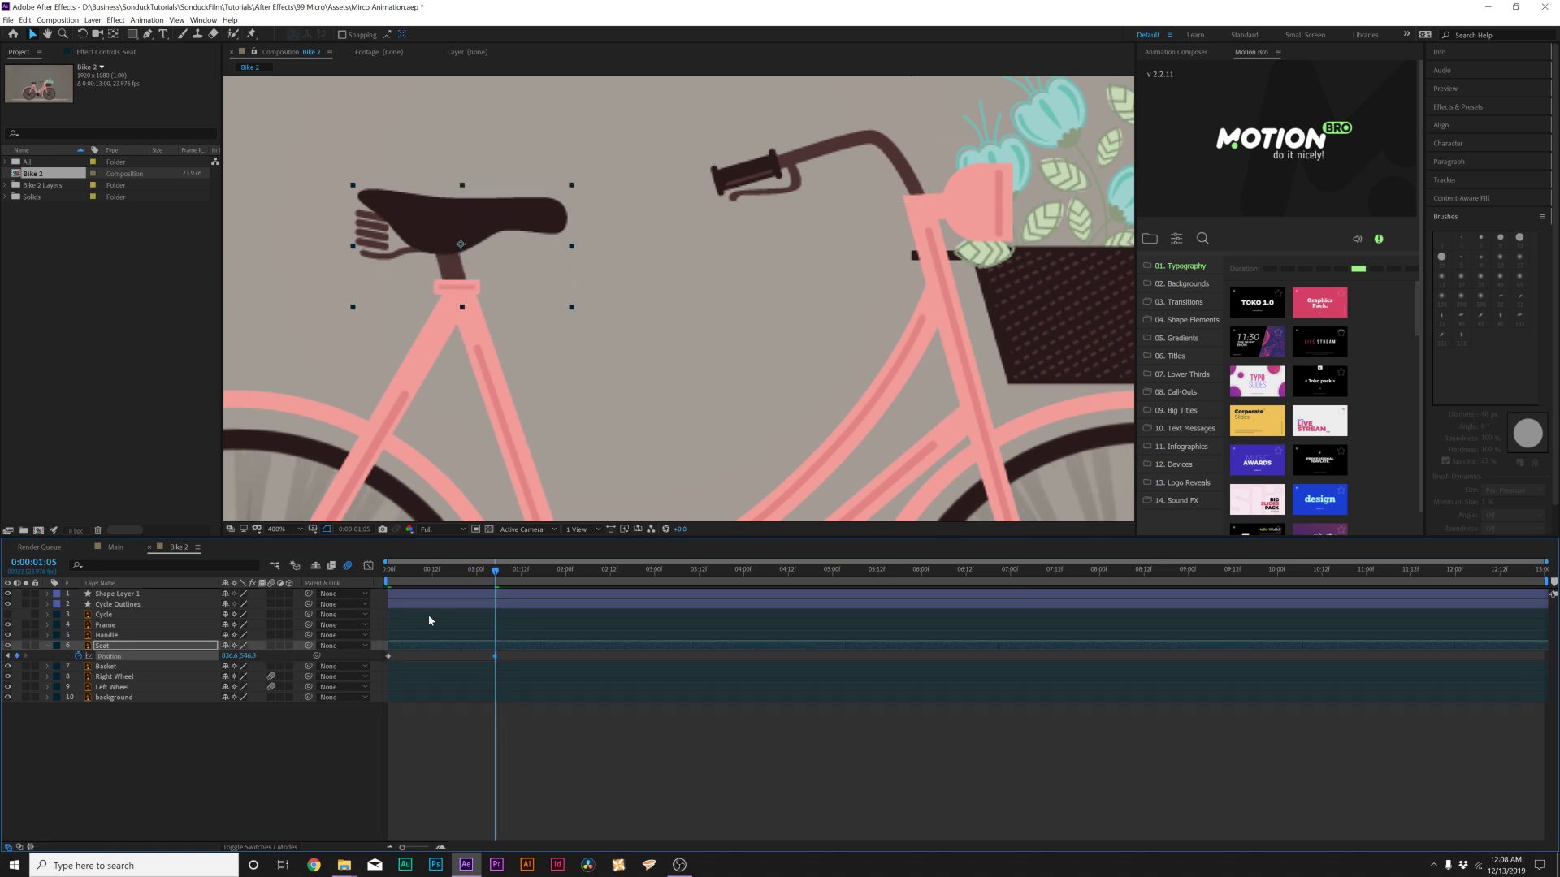
key(space)
key(space)
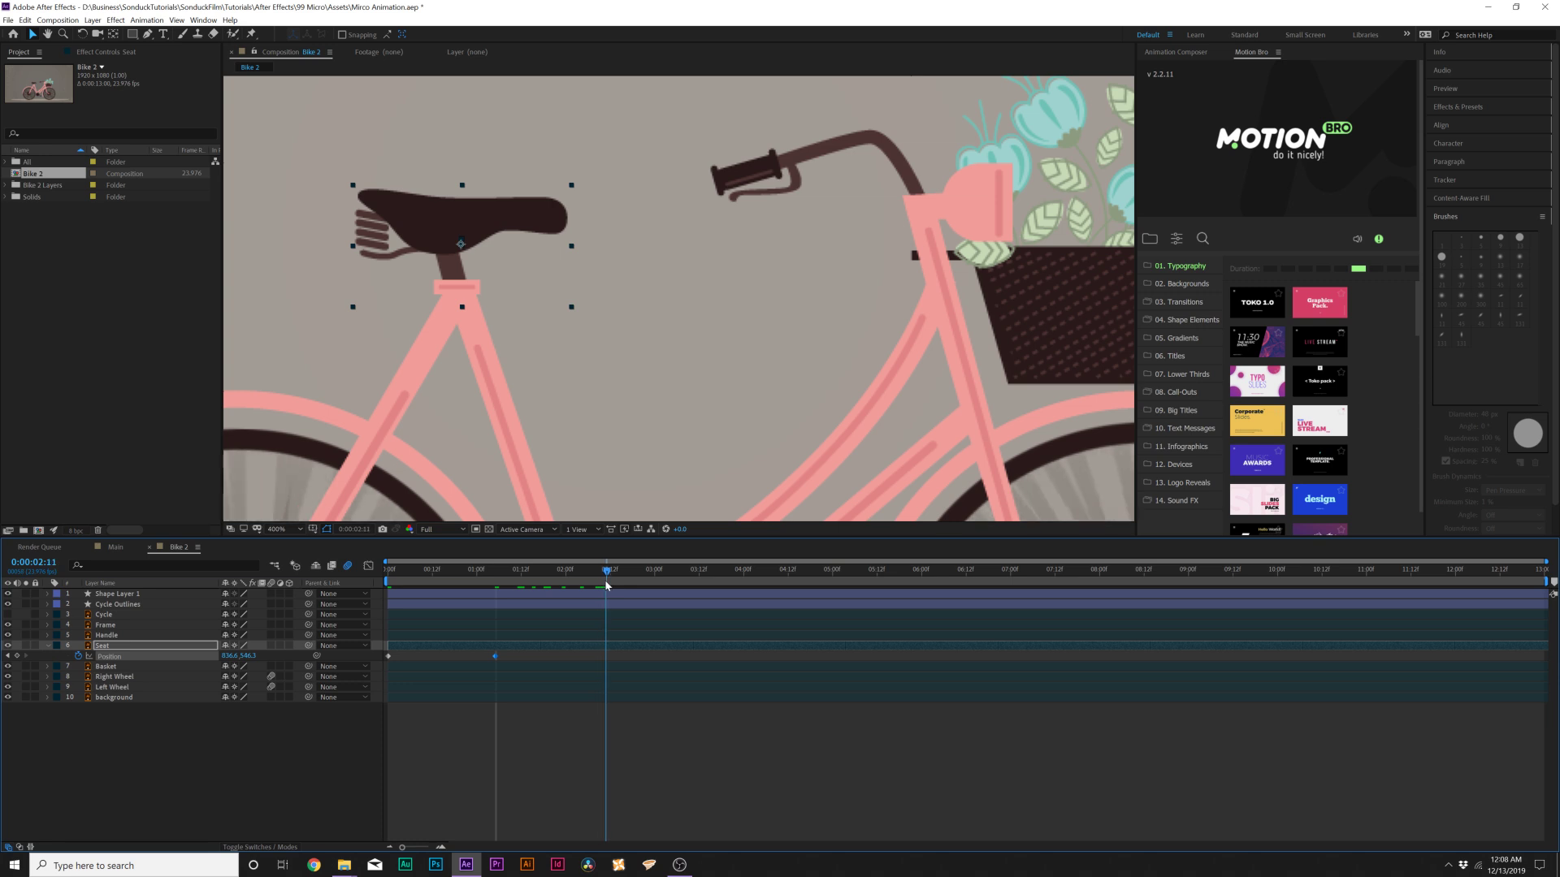
Adjust the seat bounce and paste copies of its keyframes at 0:00:01:22 and 0:00:03:20
drag(248, 656, 268, 653)
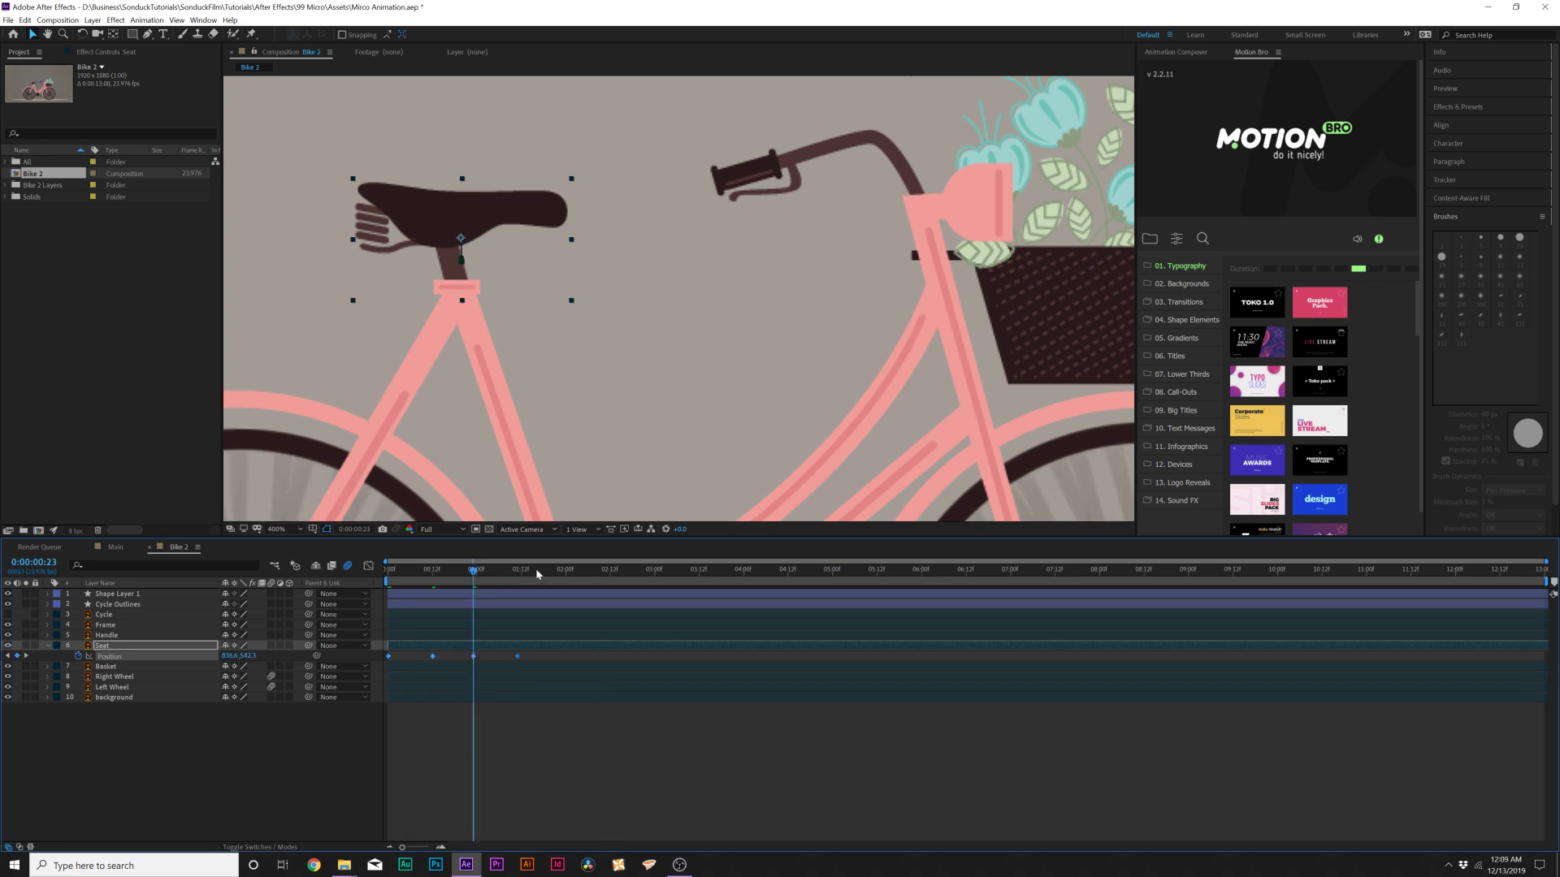
click(558, 569)
key(ctrl+v)
drag(596, 573, 877, 595)
key(ctrl+v)
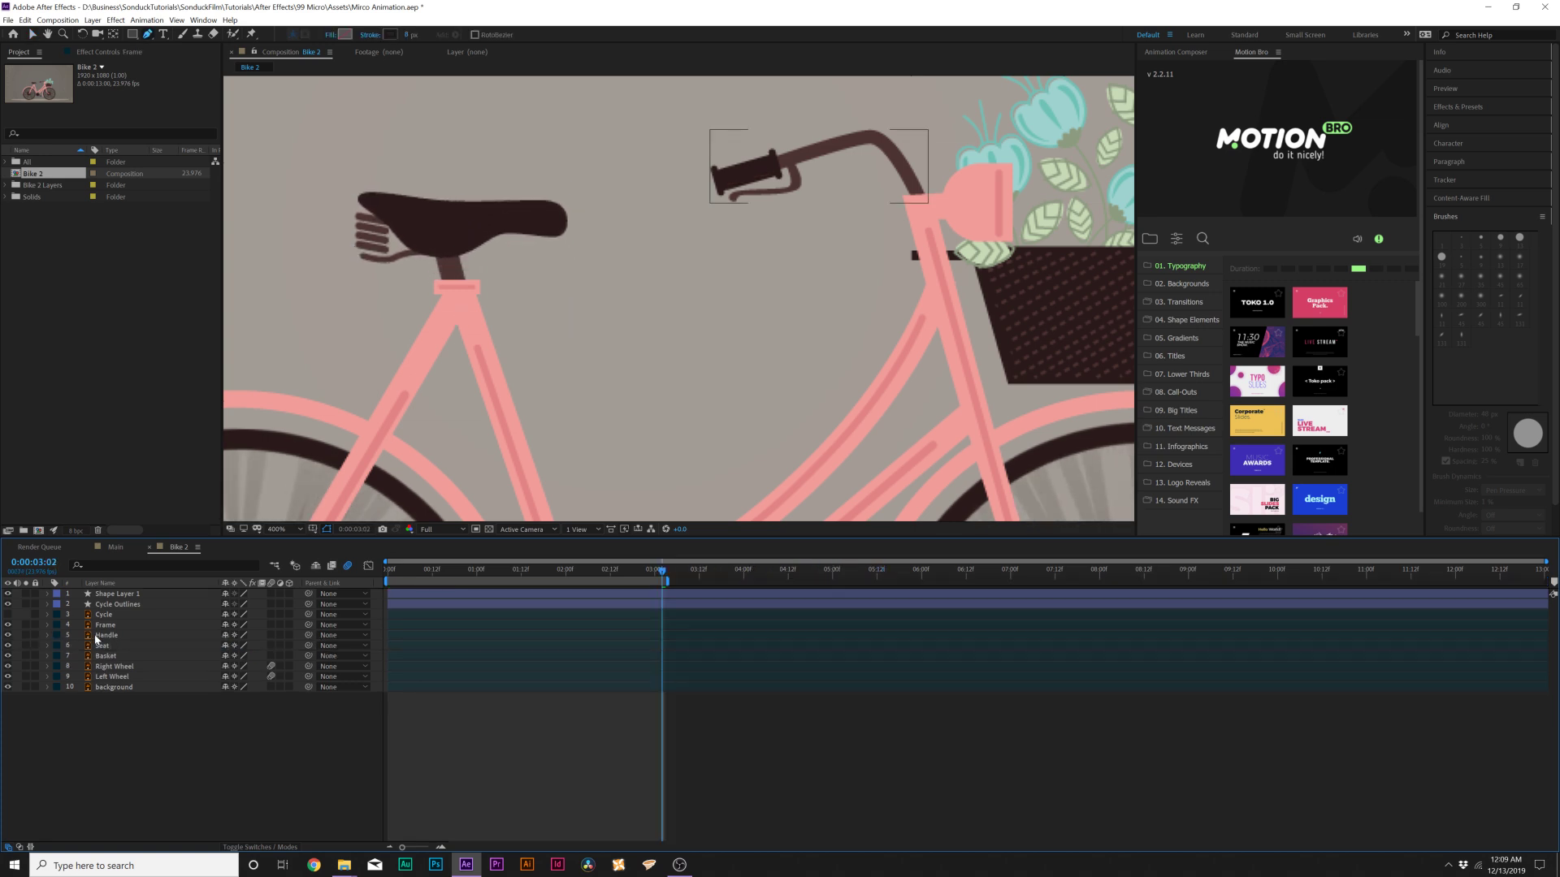
Move the Handle layer's anchor point to the handlebar pivot after a test rotation is undone
click(96, 637)
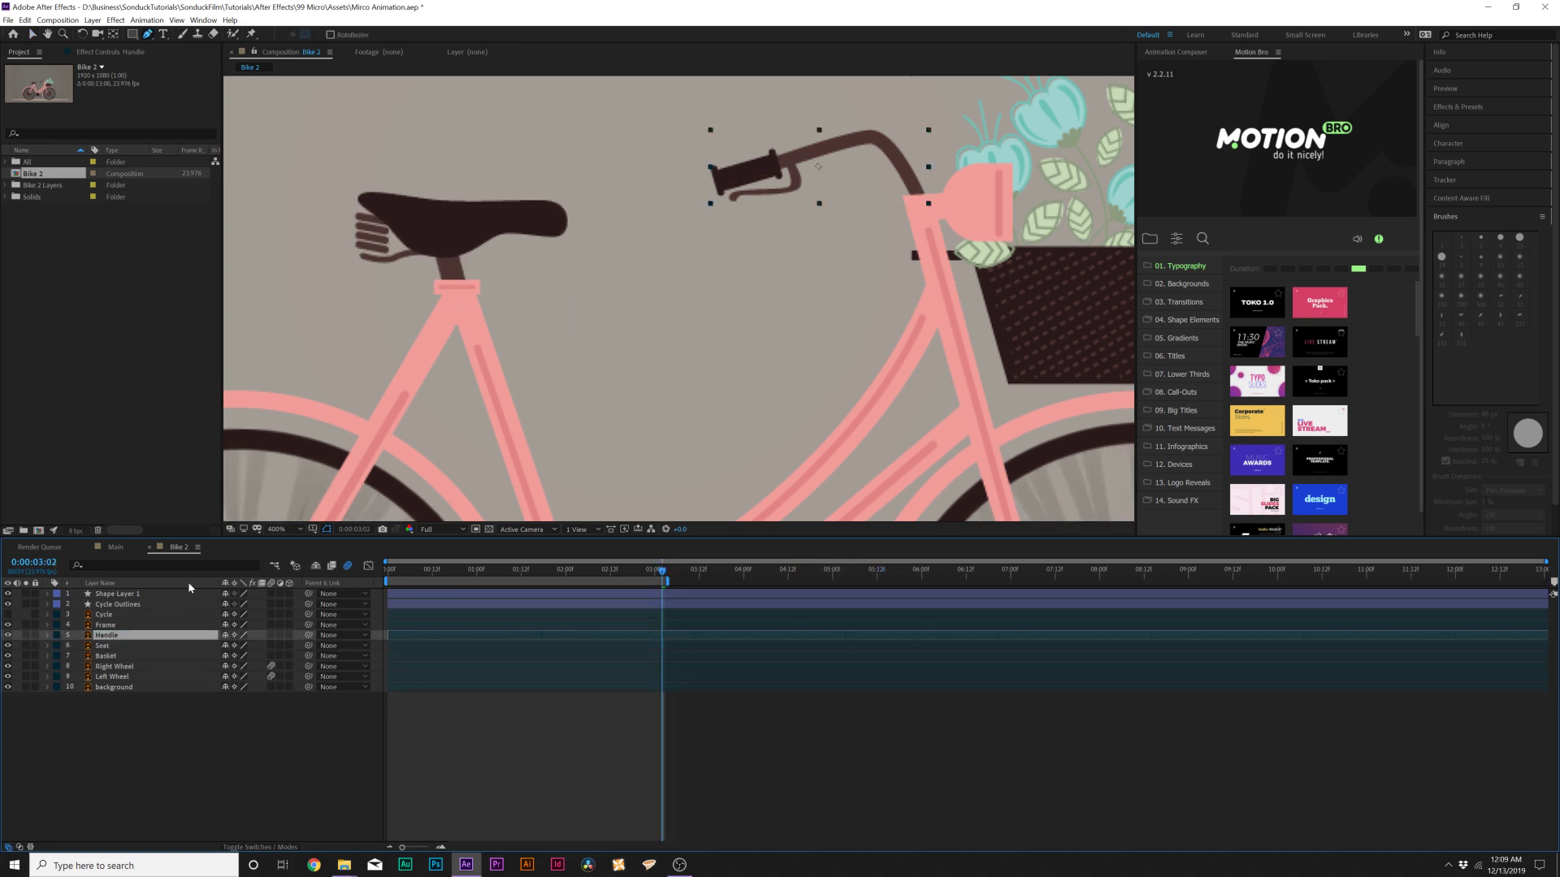
key(r)
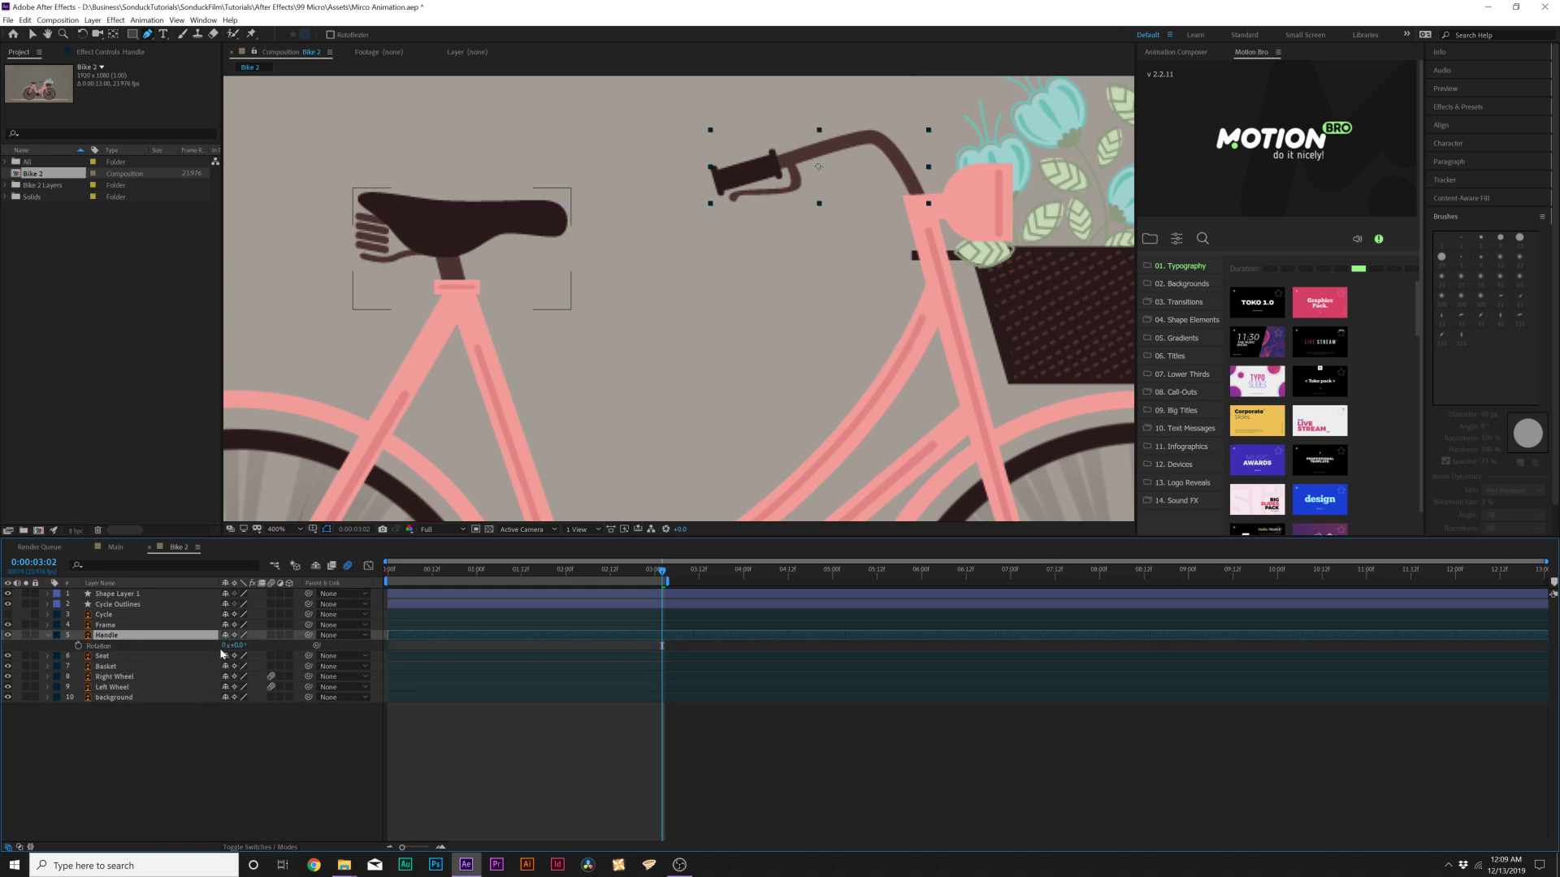
drag(237, 645, 226, 648)
key(ctrl+z)
click(113, 34)
drag(819, 169, 857, 179)
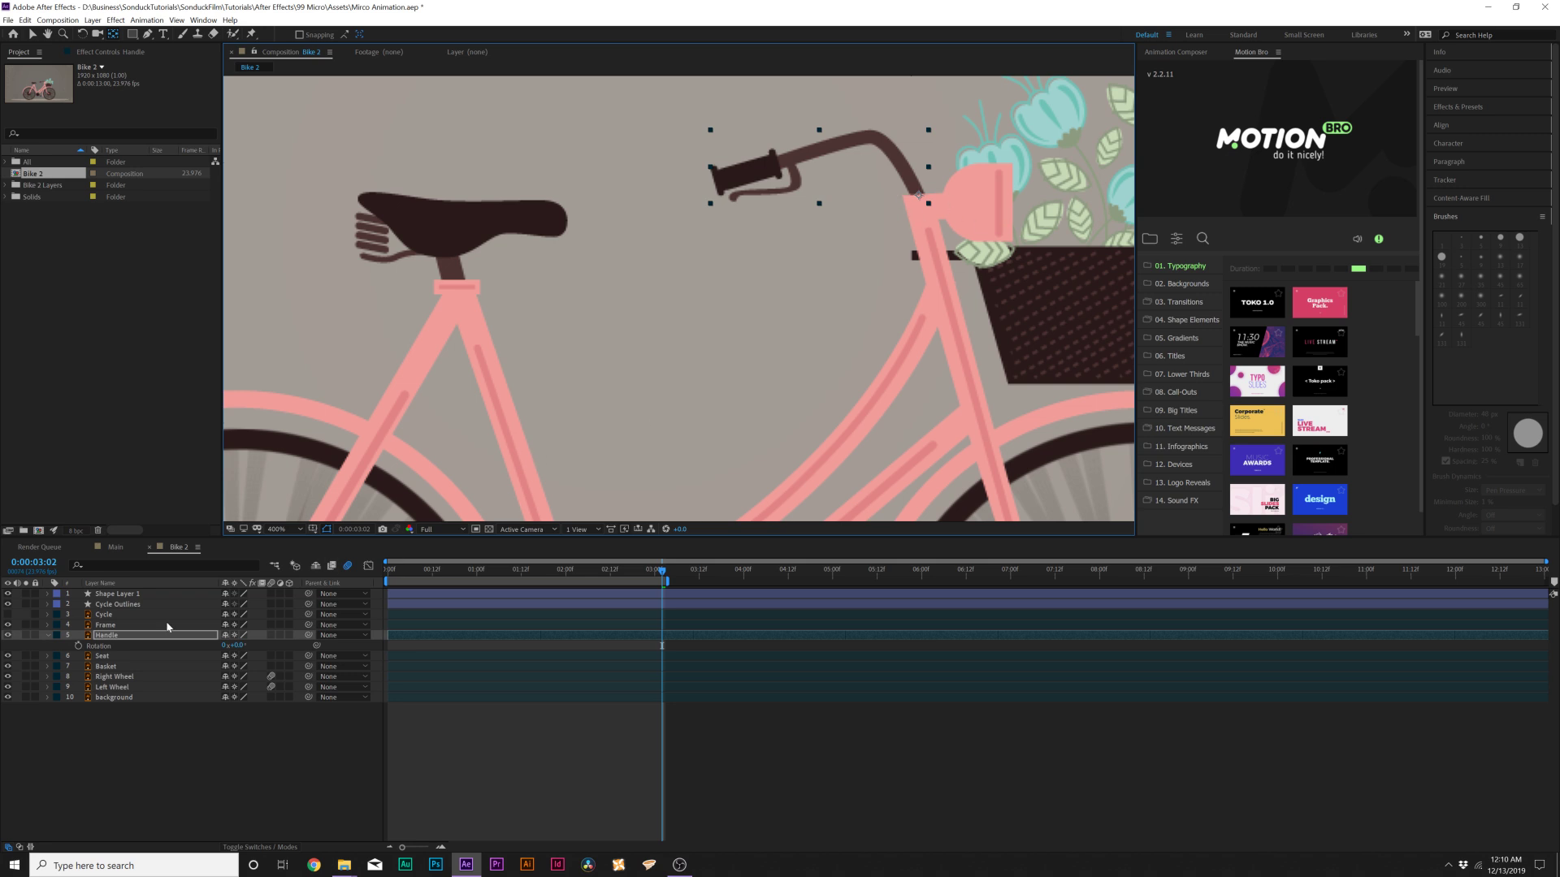
Add a wiggle(2,40) expression to the handlebar's Rotation
key(Home)
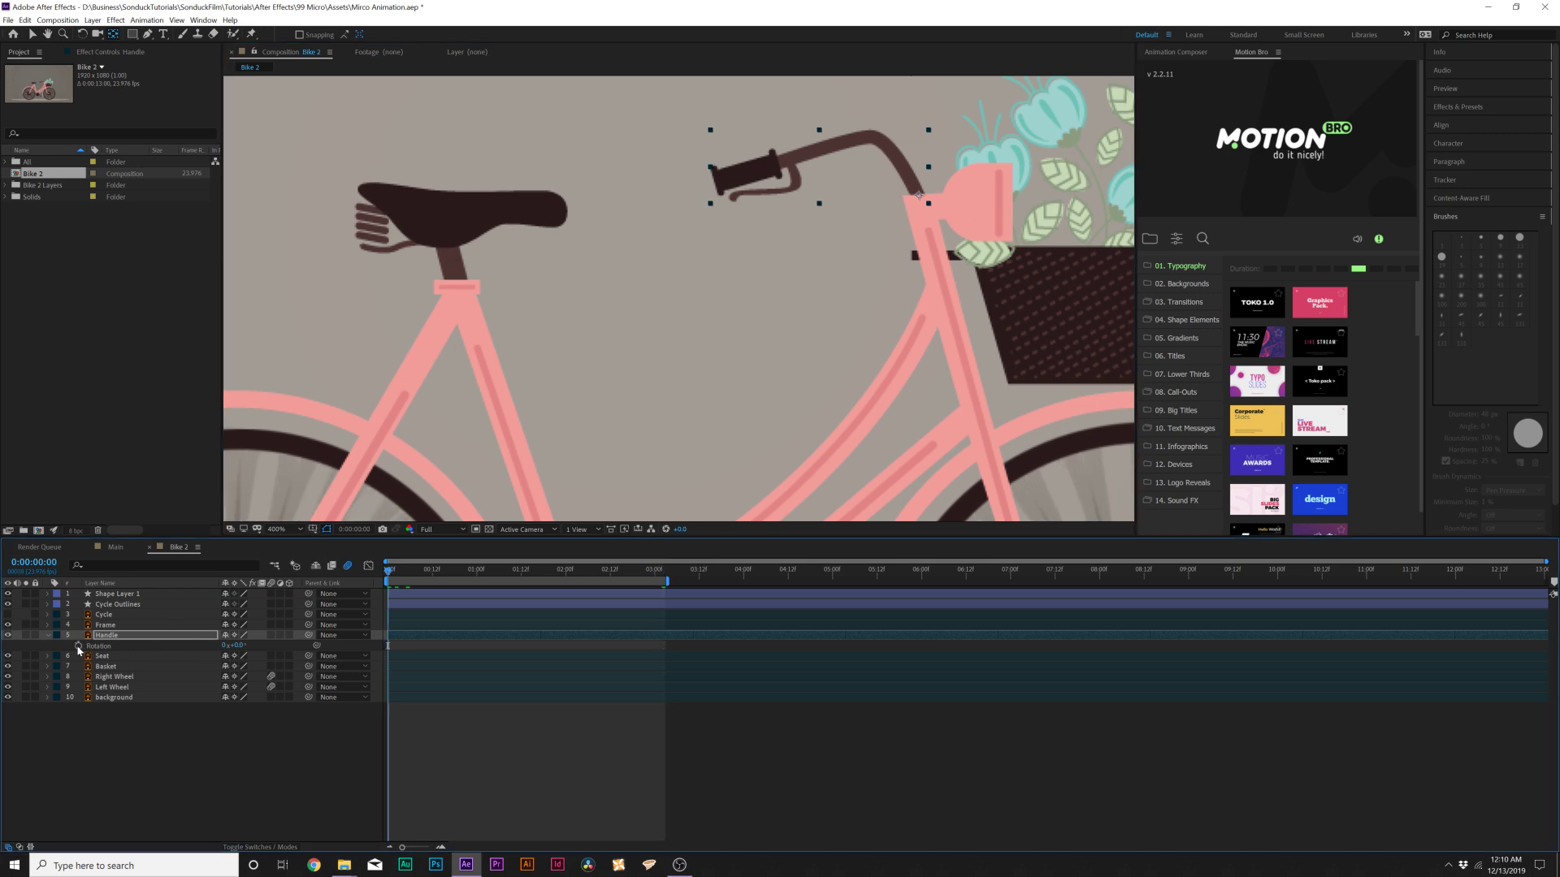
alt+click(78, 646)
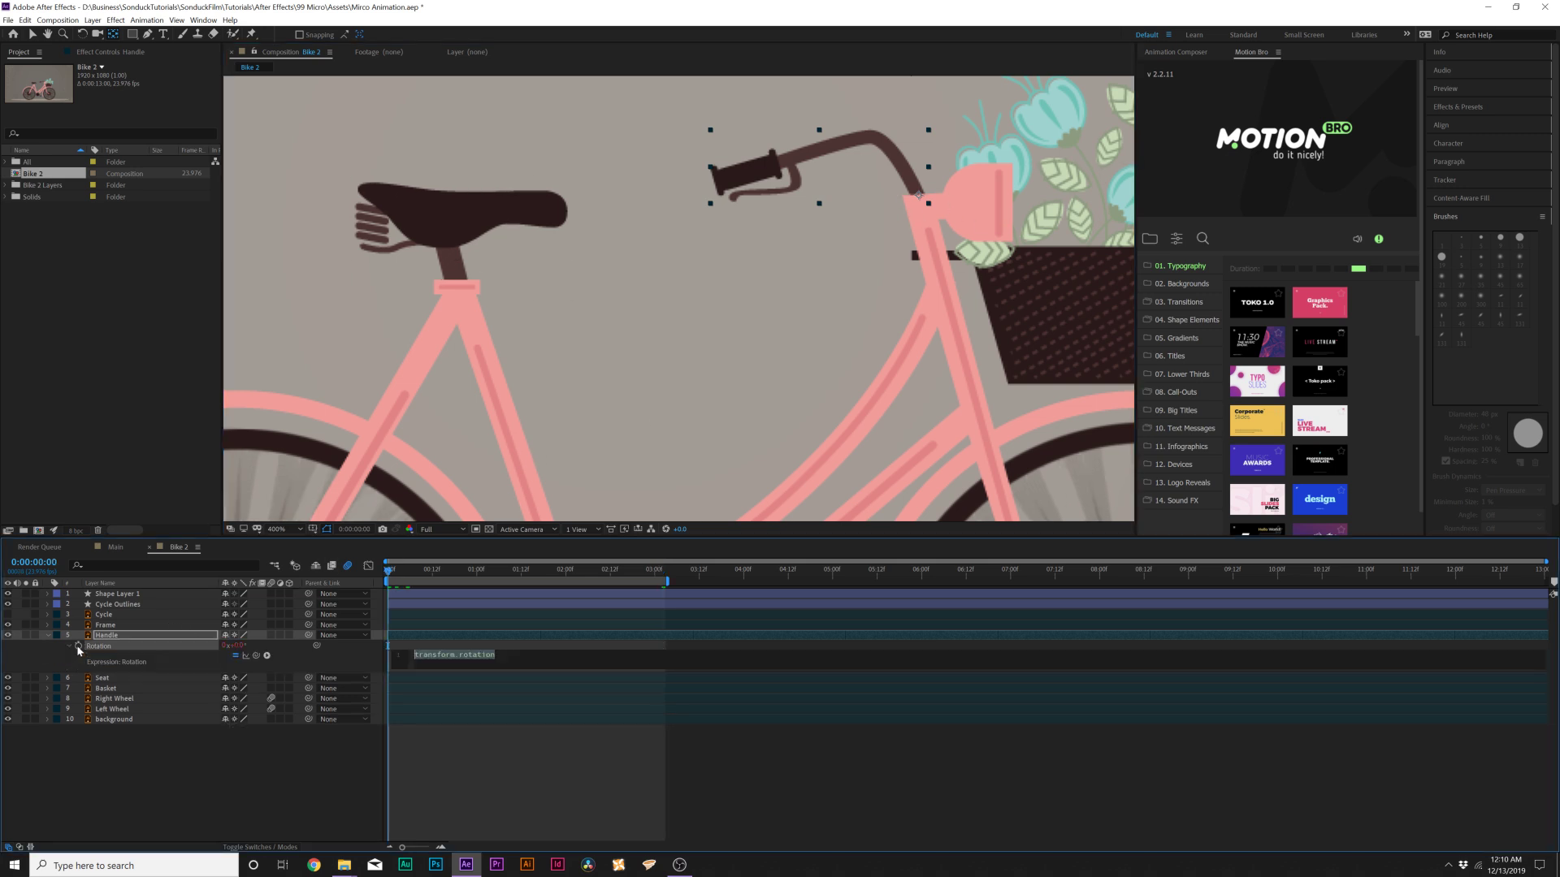
text(wiggle)
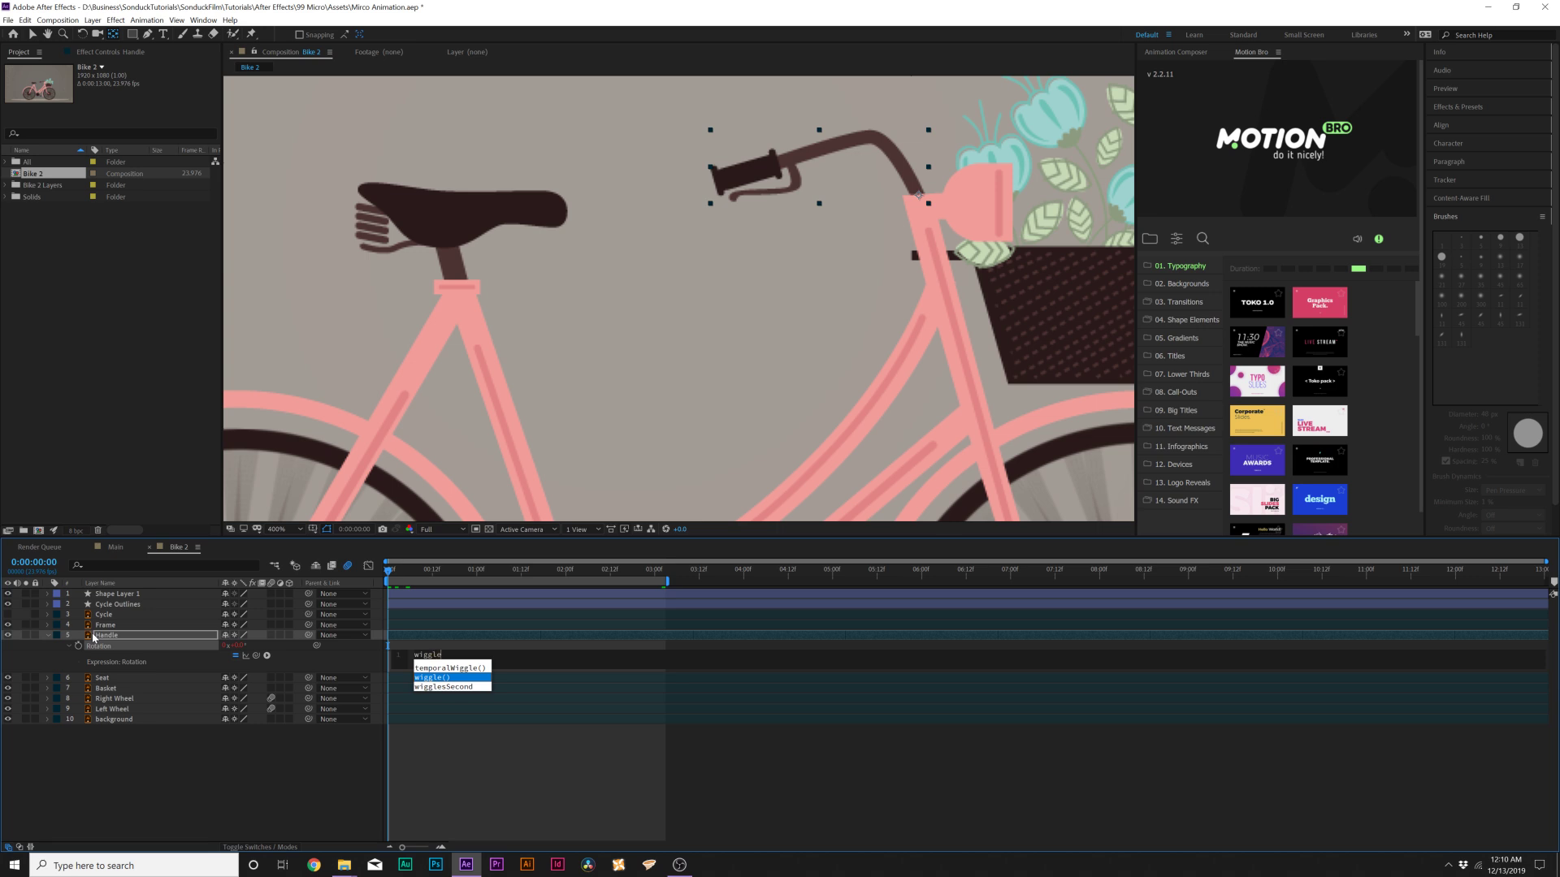
key(Return)
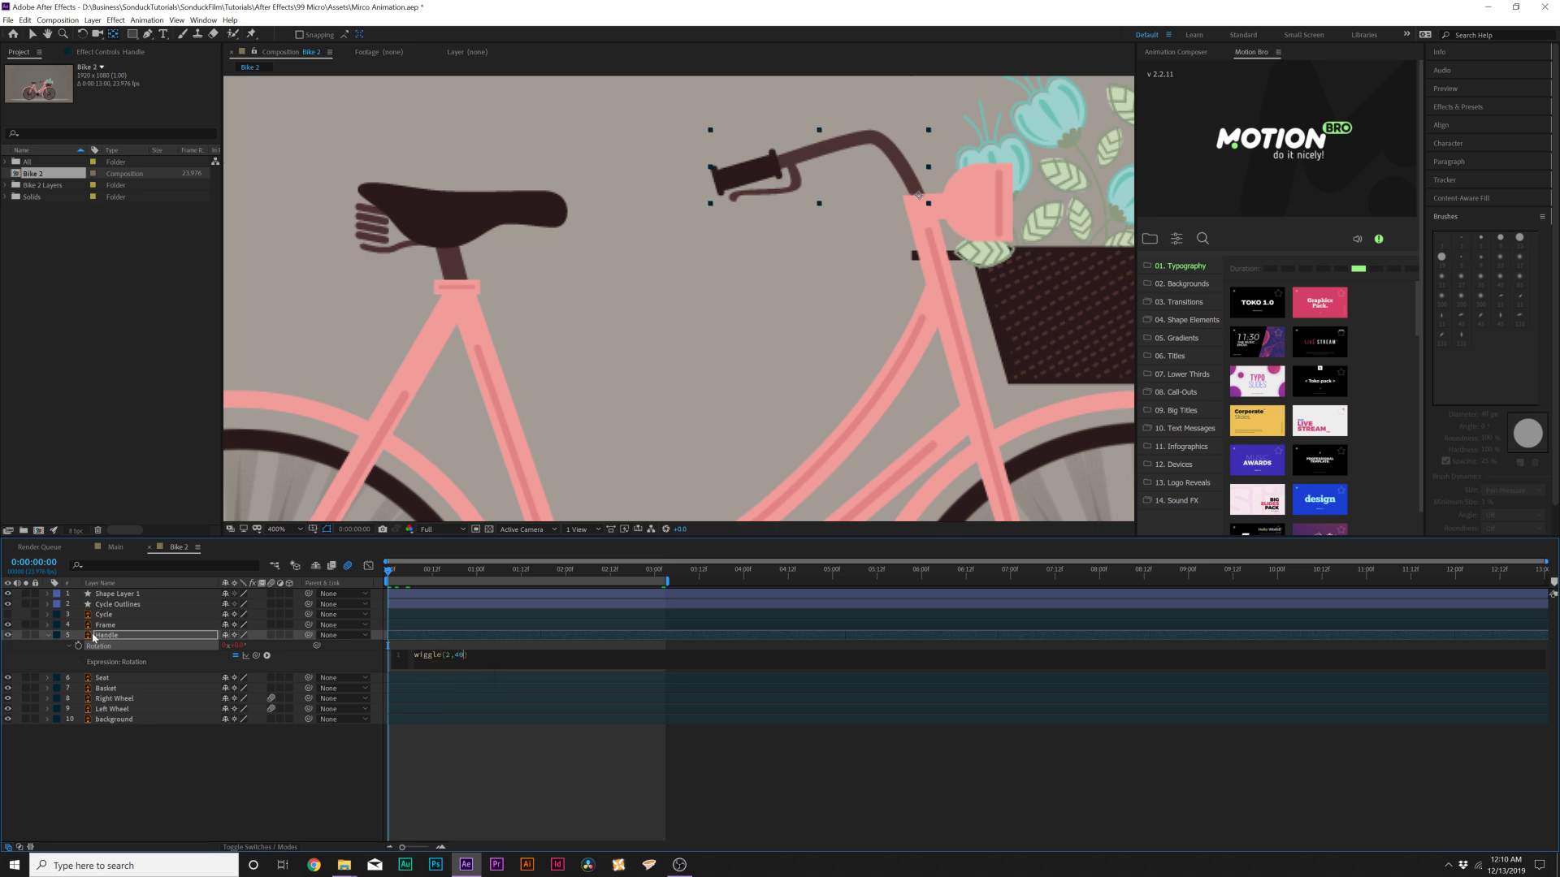
click(265, 812)
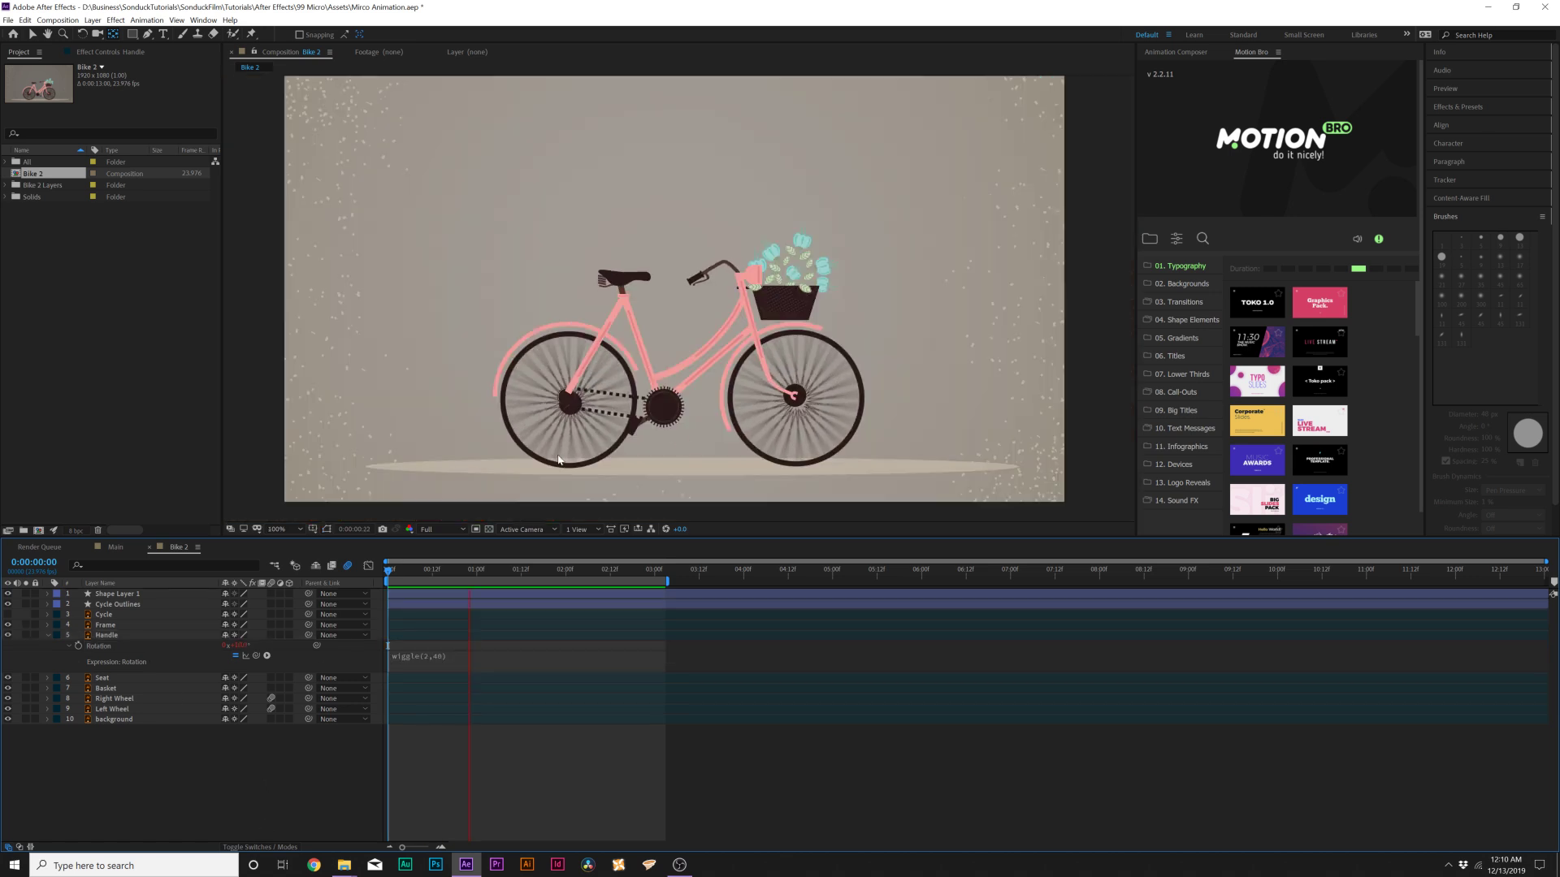
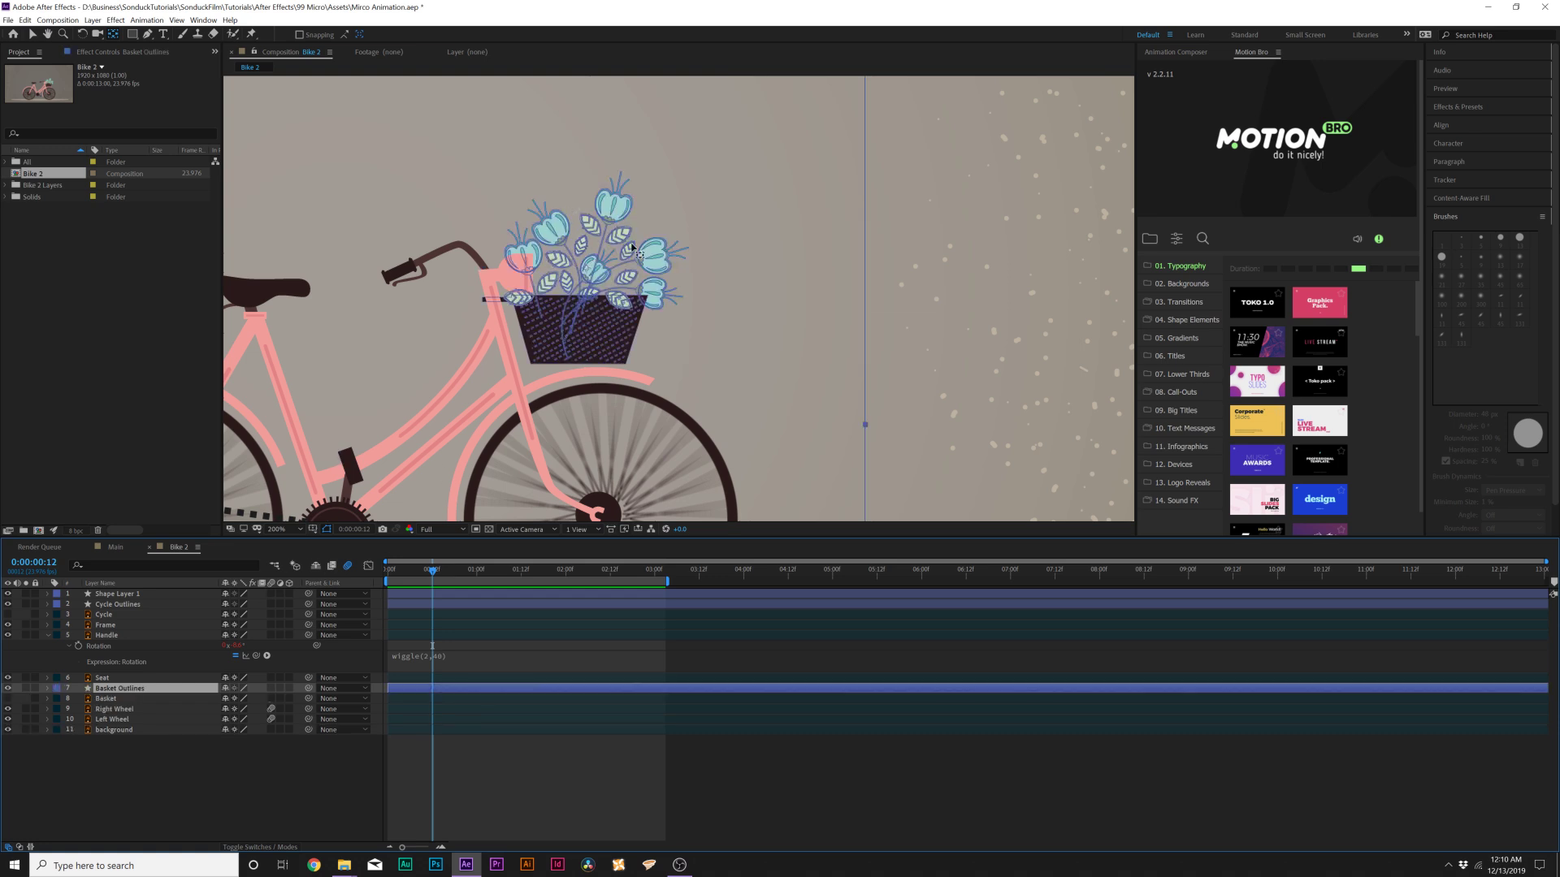
Undo the basket's outline conversion so it is one Basket layer, then pick the Puppet Pin tool
scroll(610, 262, up, 1)
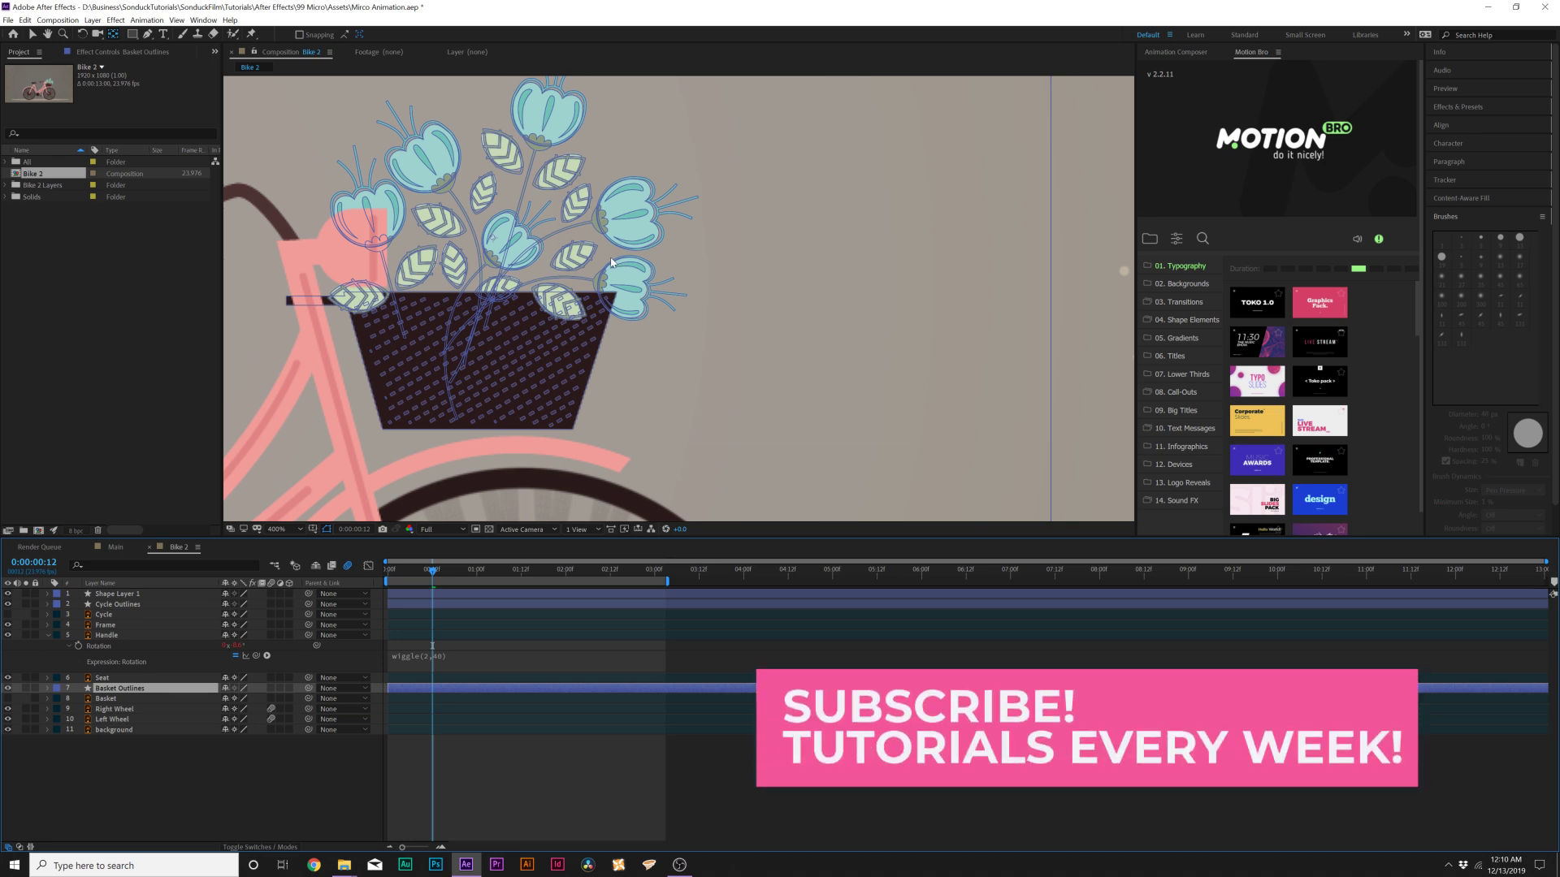
key(ctrl+z)
key(ctrl+z)
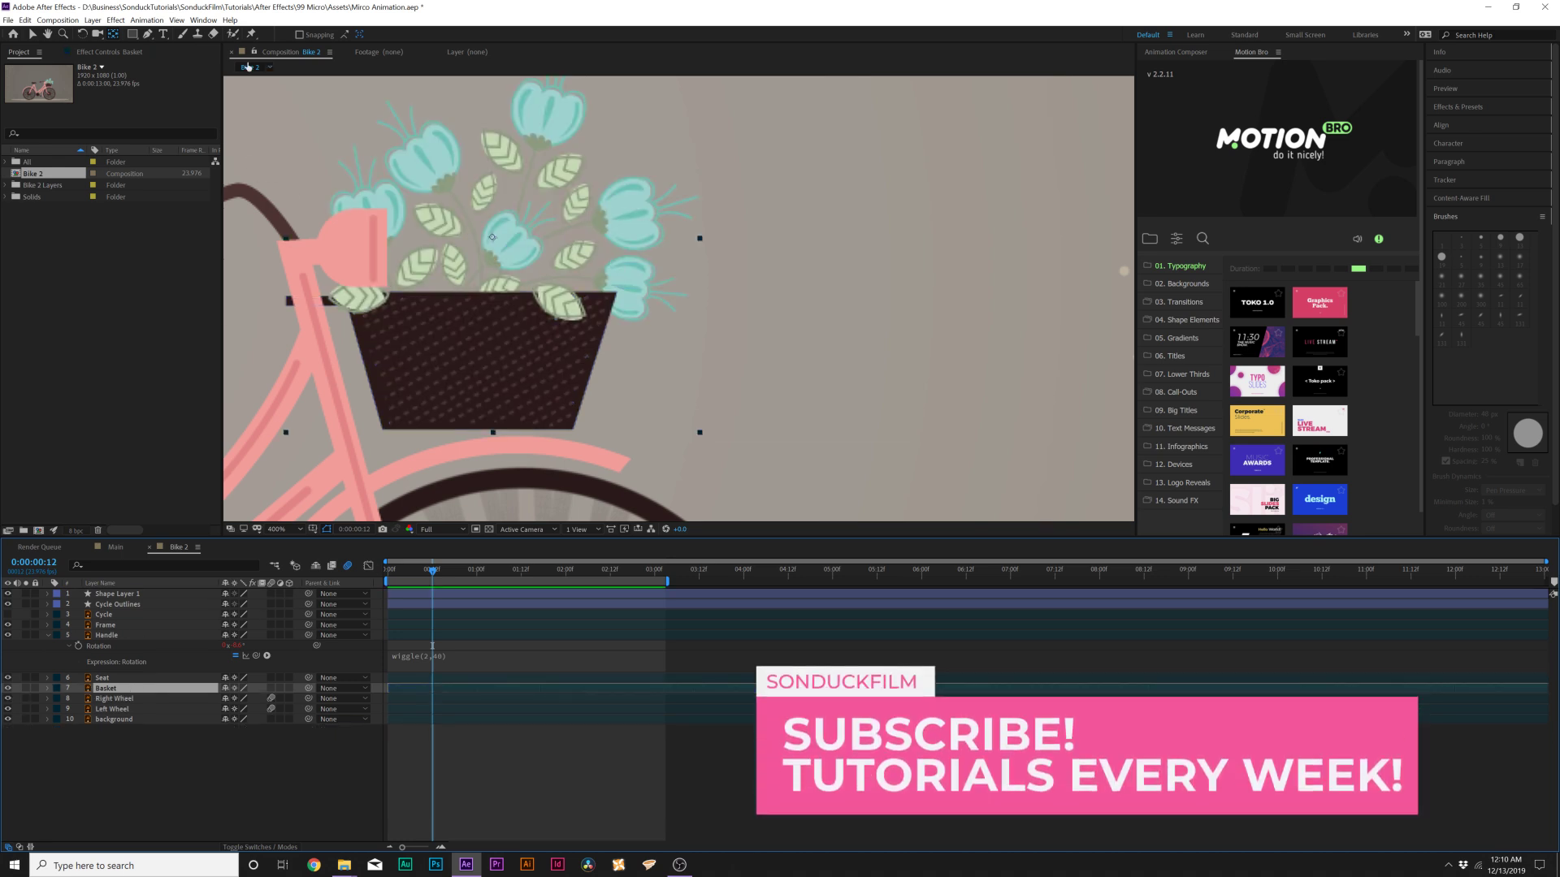
click(251, 34)
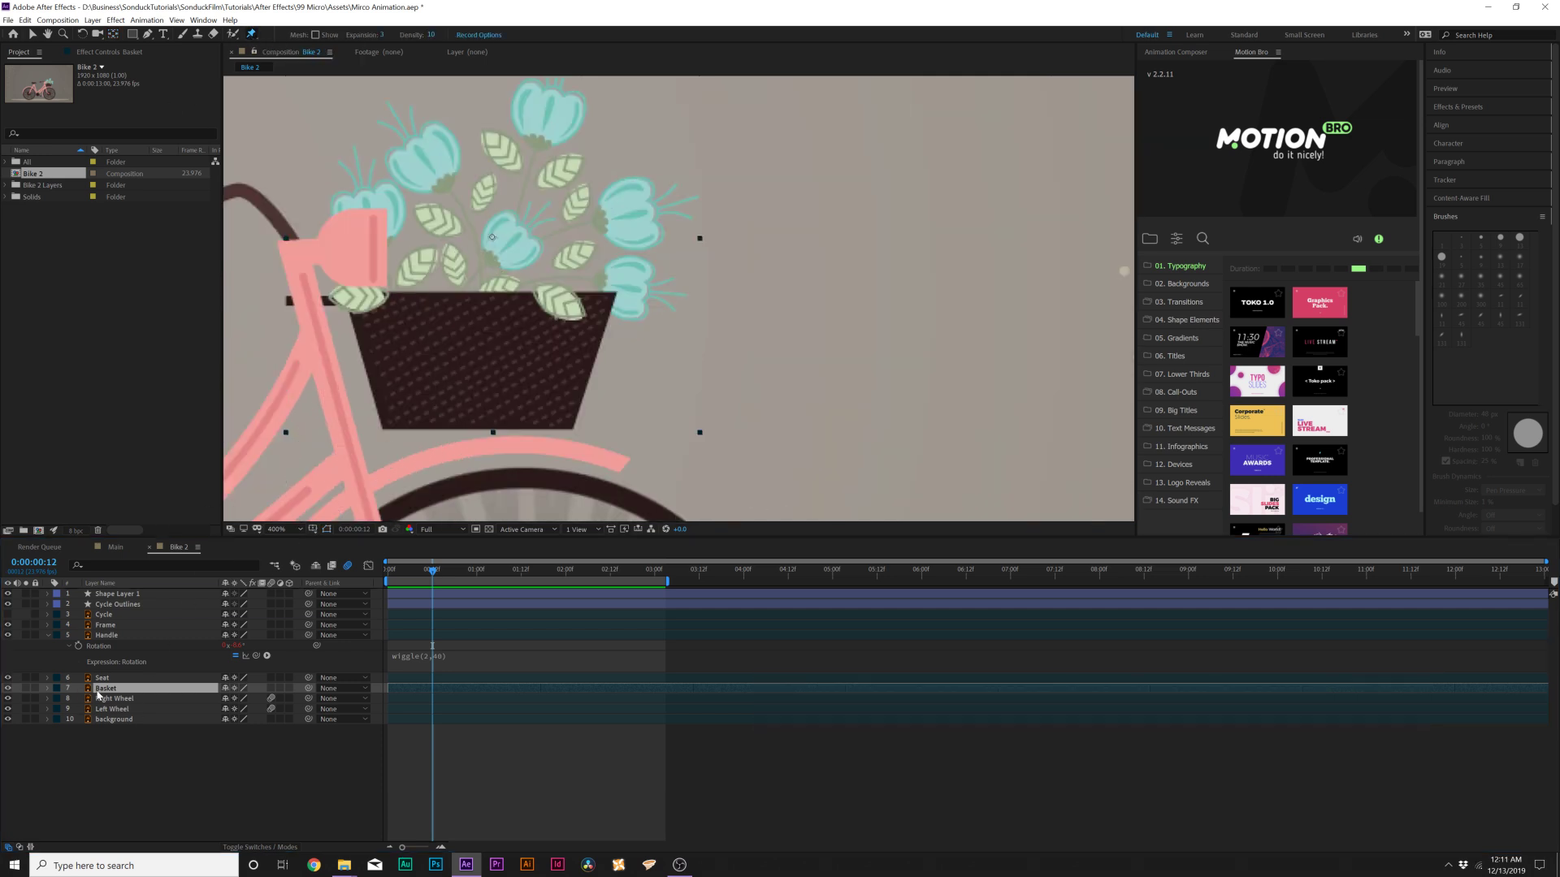
Pin the basket flowers with a puppet mesh and bend the upper-left flower, then preview
click(444, 186)
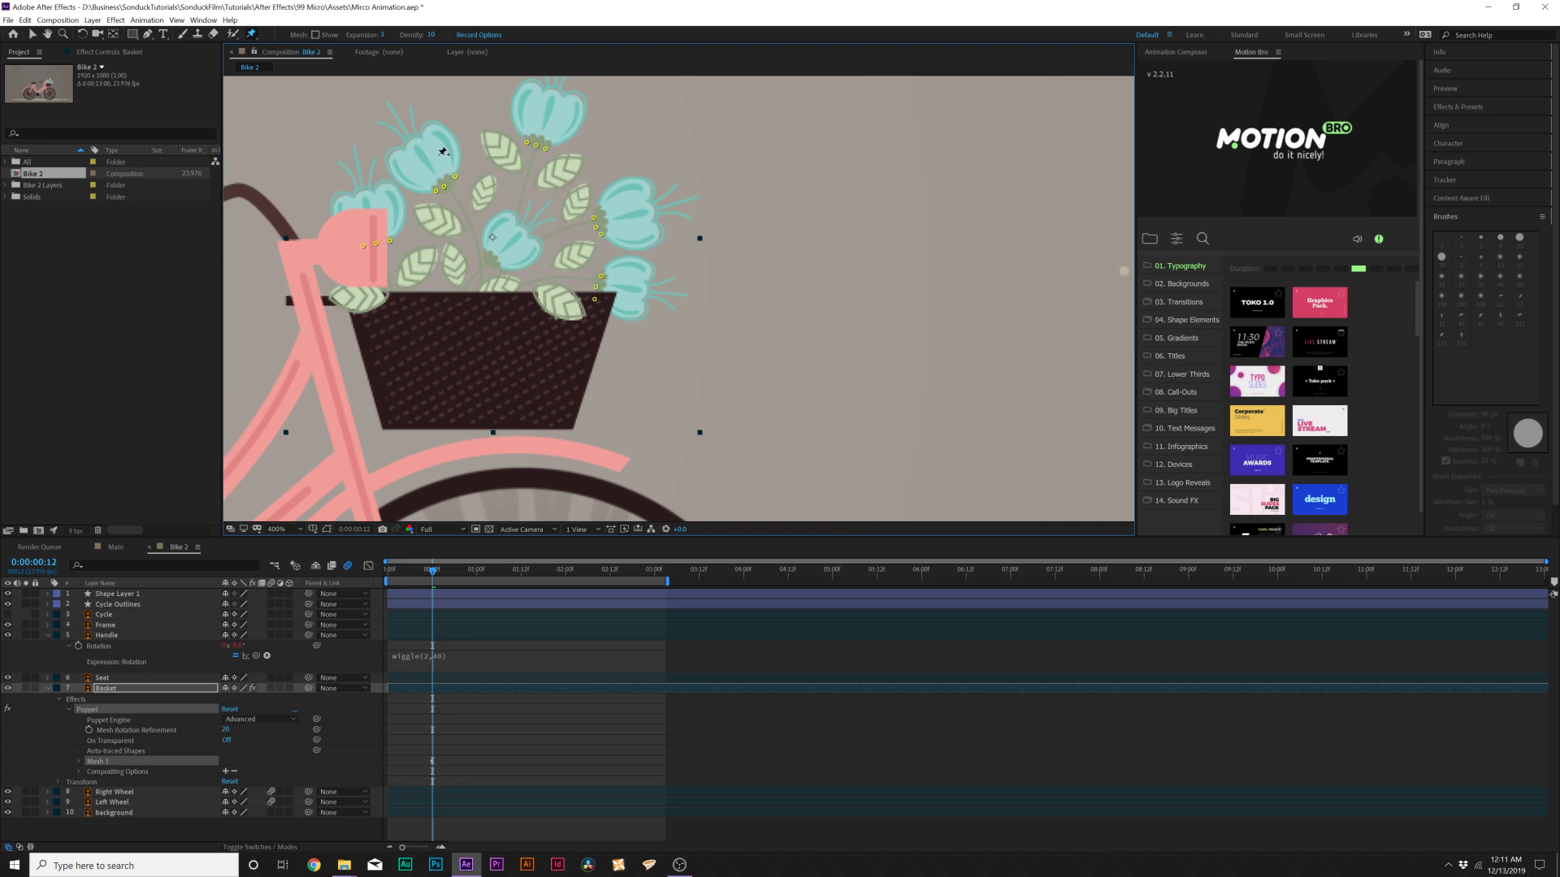
mouse_move(410, 148)
mouse_down()
mouse_move(429, 146)
mouse_move(390, 149)
mouse_move(411, 146)
mouse_up()
key(Home)
key(u)
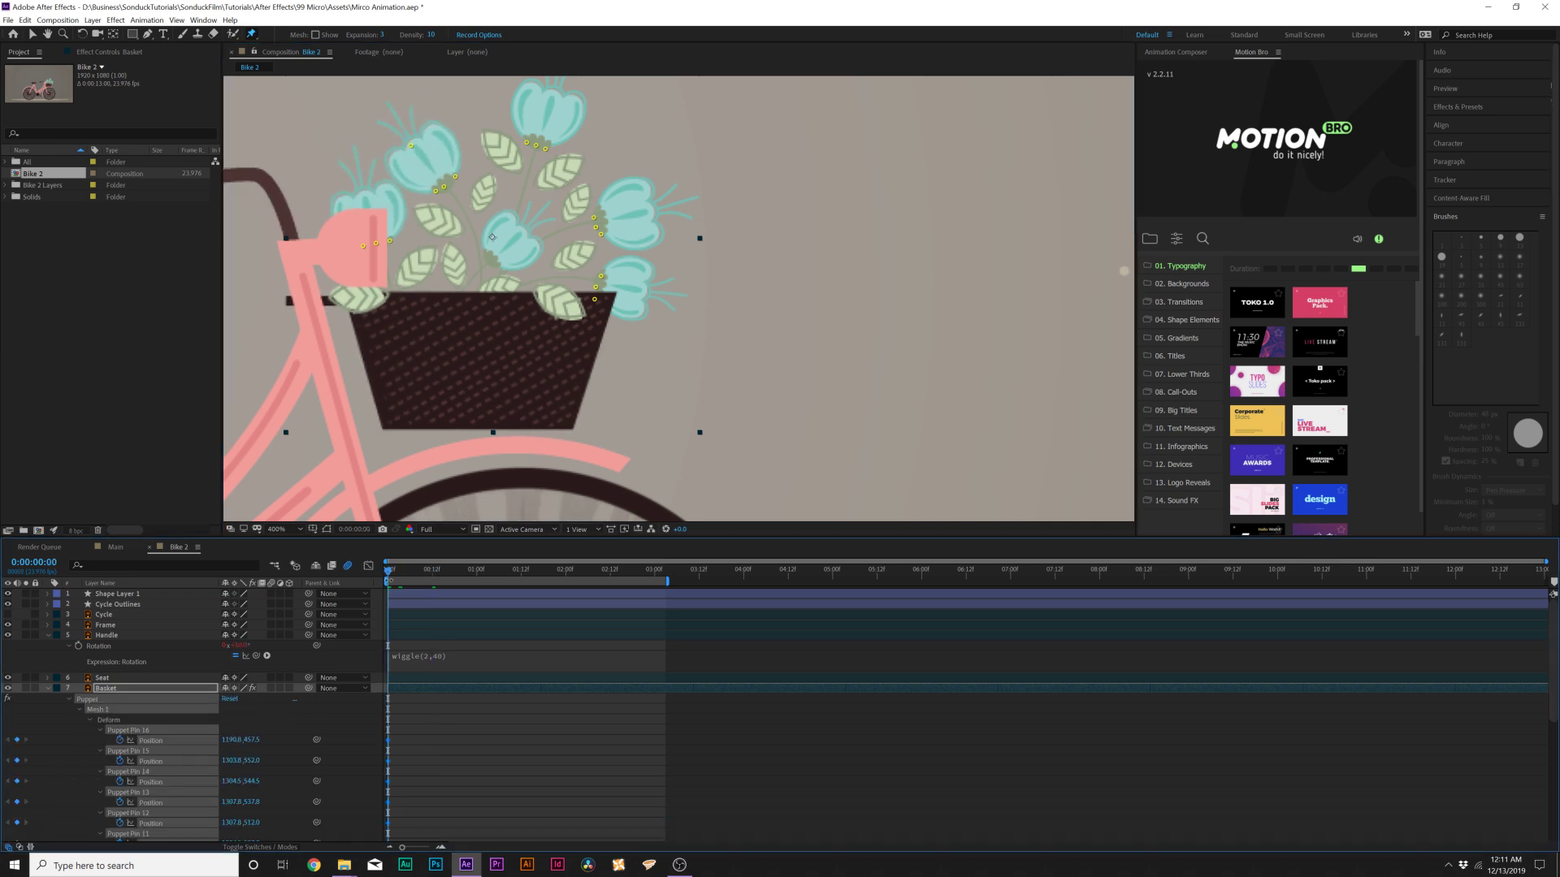
key(space)
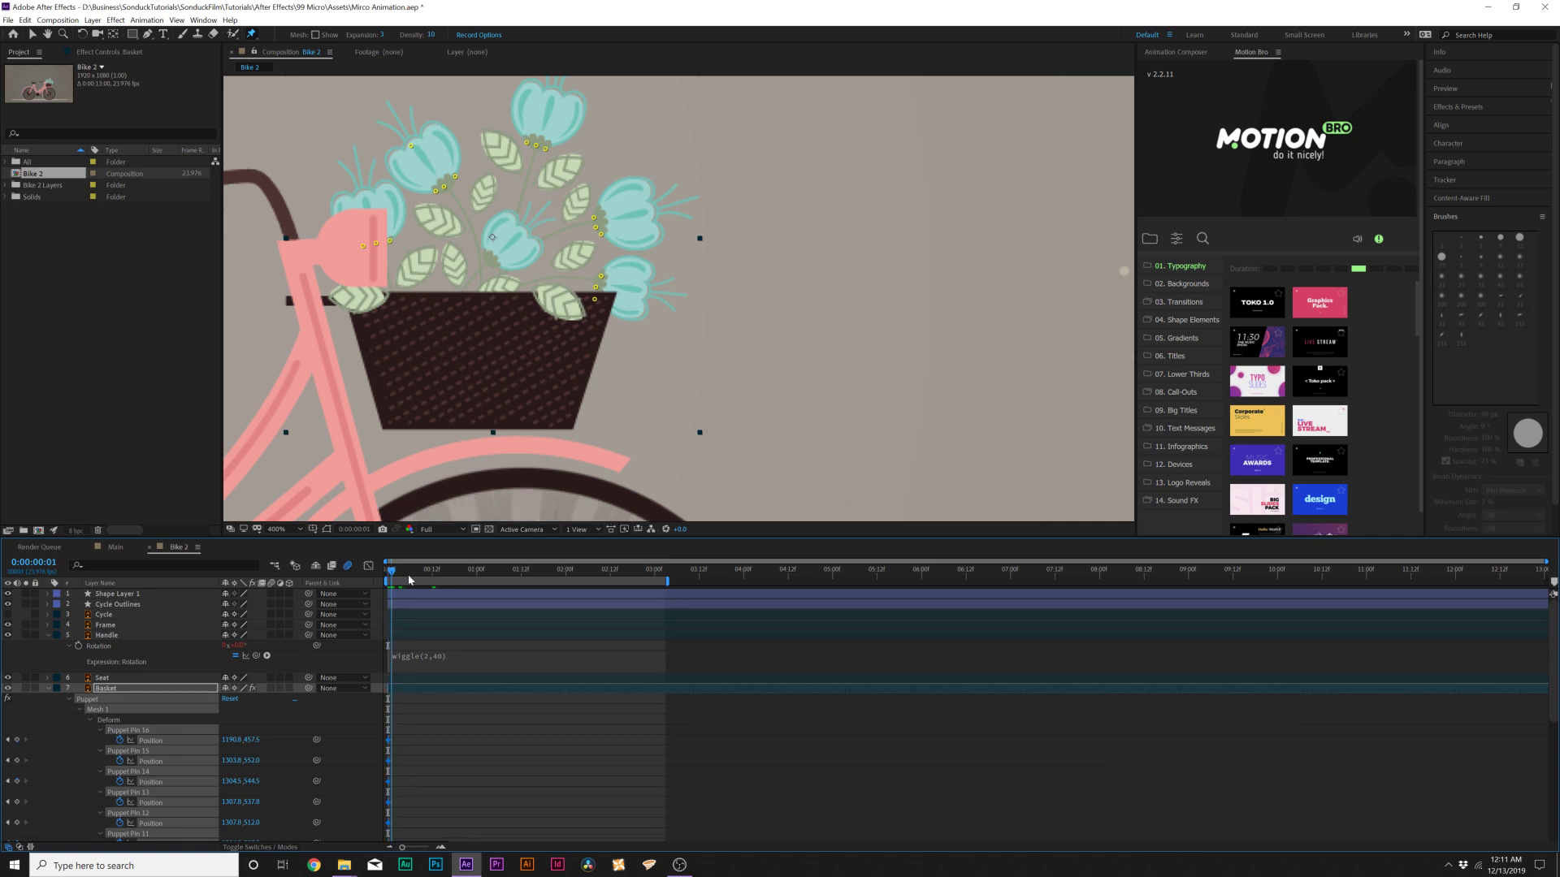
Add pins on the left and right flowers and offset six flower pins to keyframe a sway
click(362, 196)
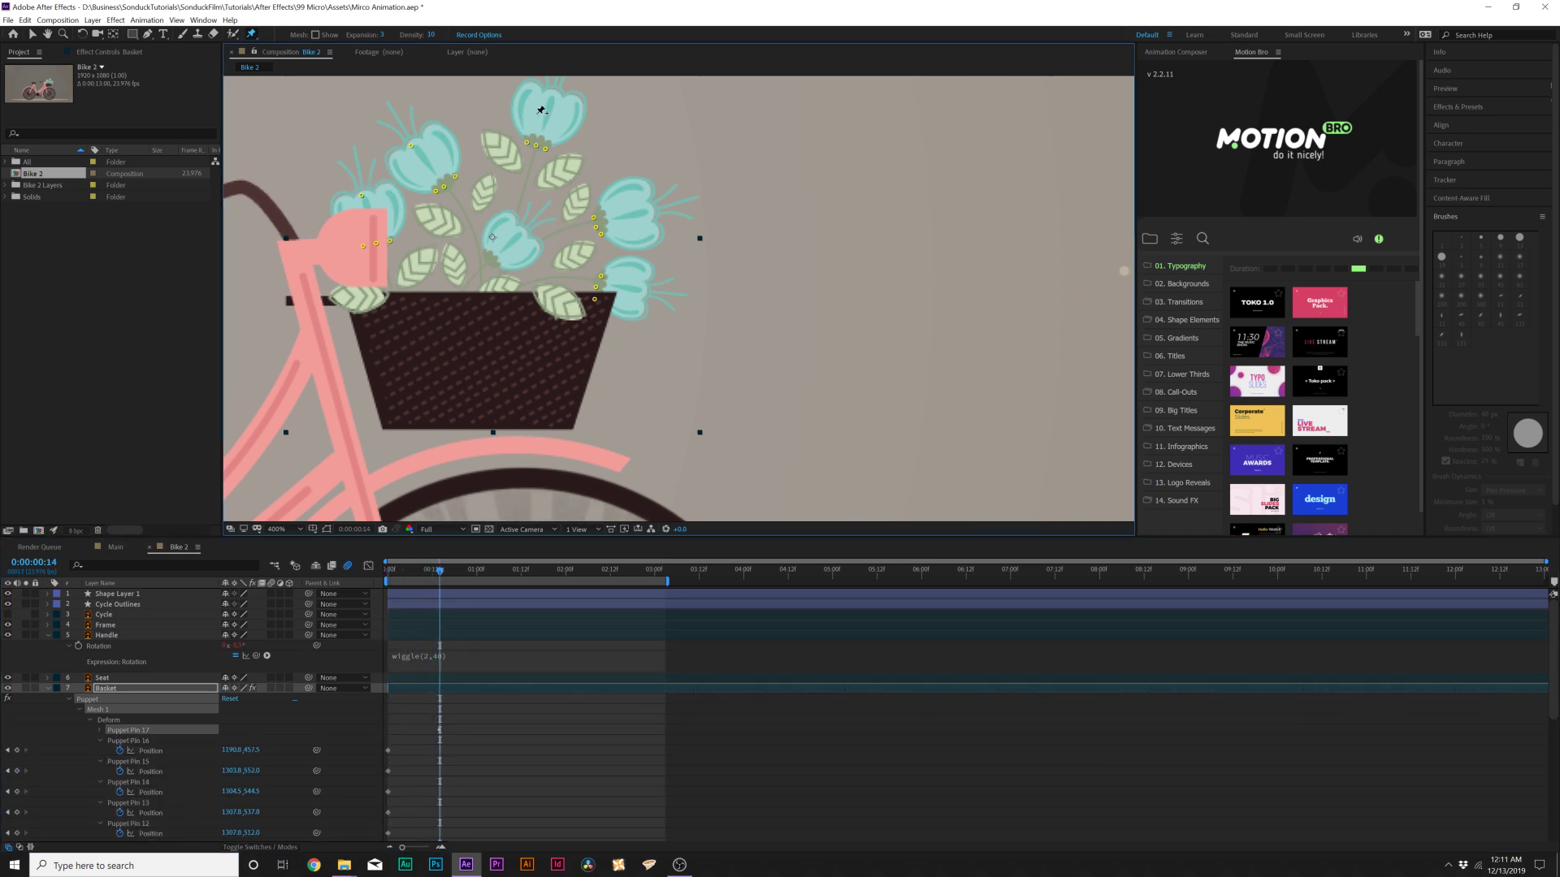
click(647, 209)
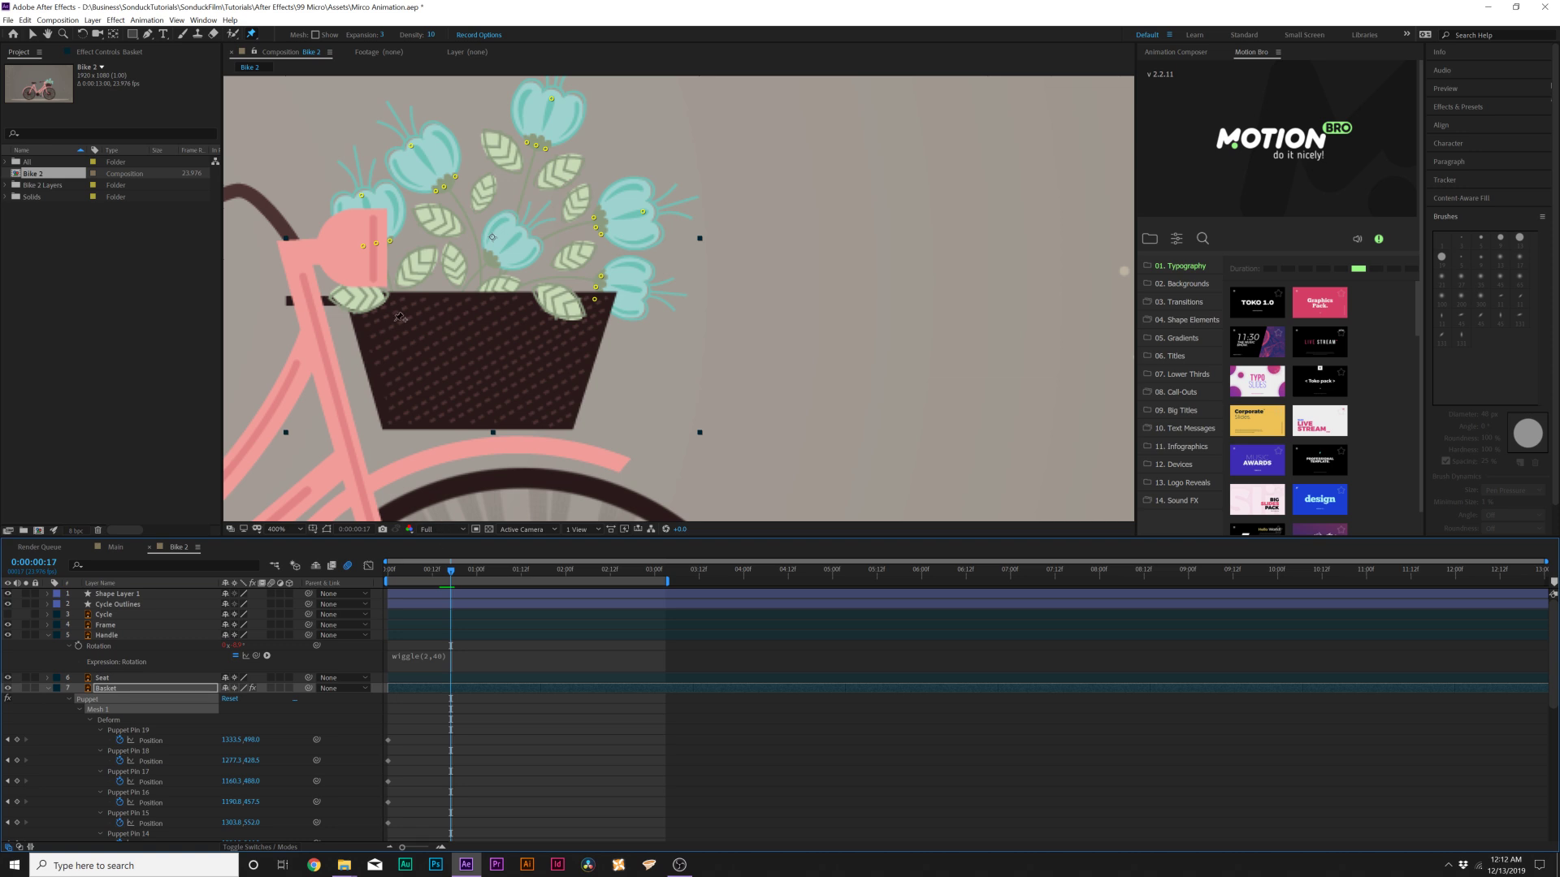
drag(358, 191, 349, 200)
drag(413, 148, 431, 138)
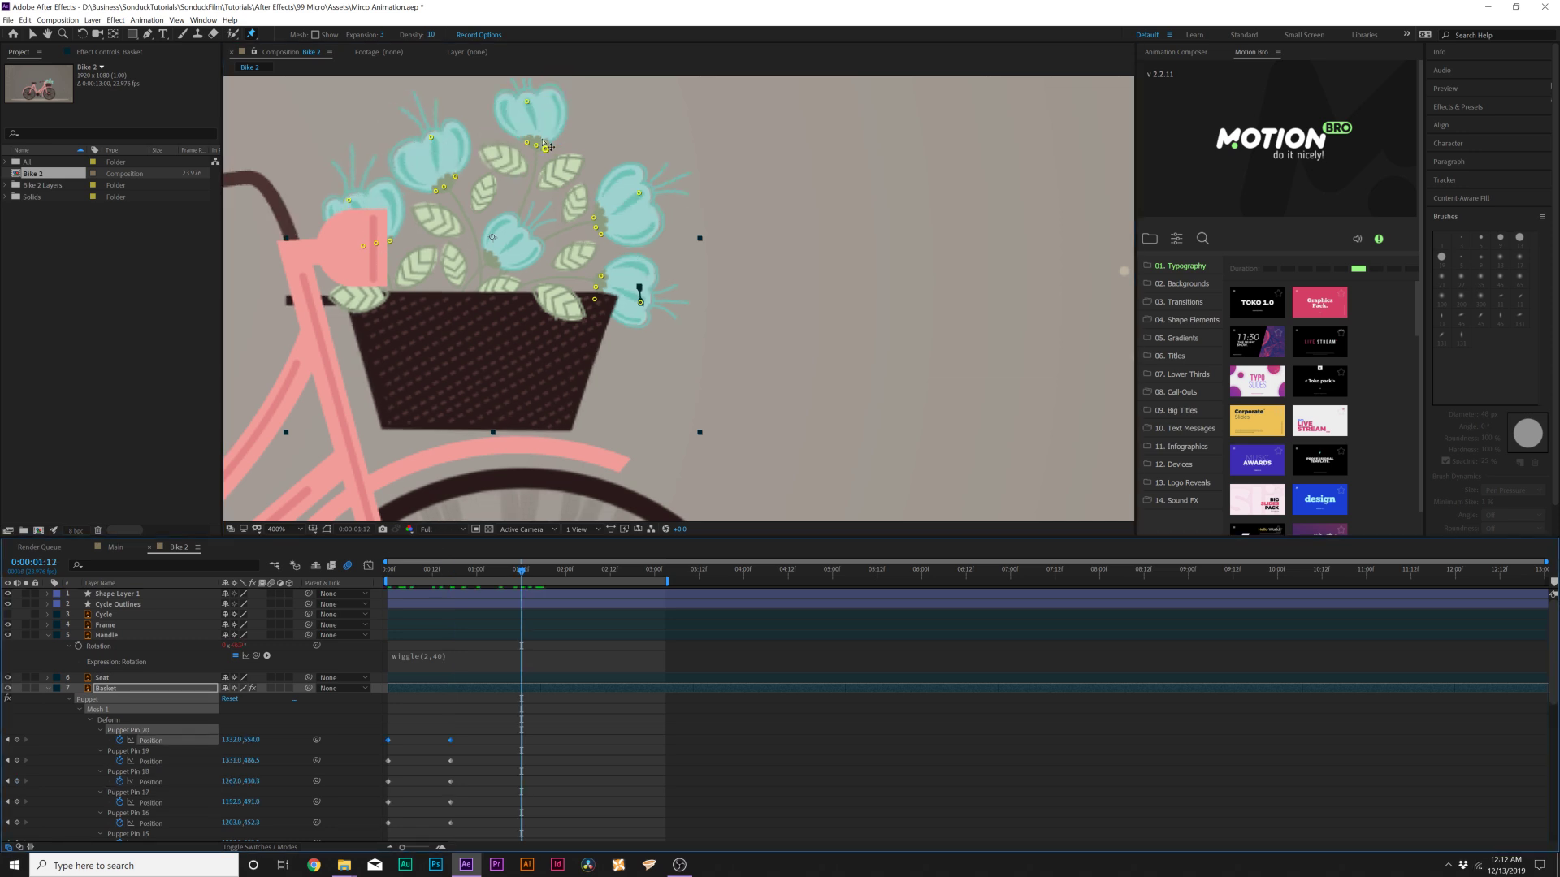
drag(532, 110, 553, 107)
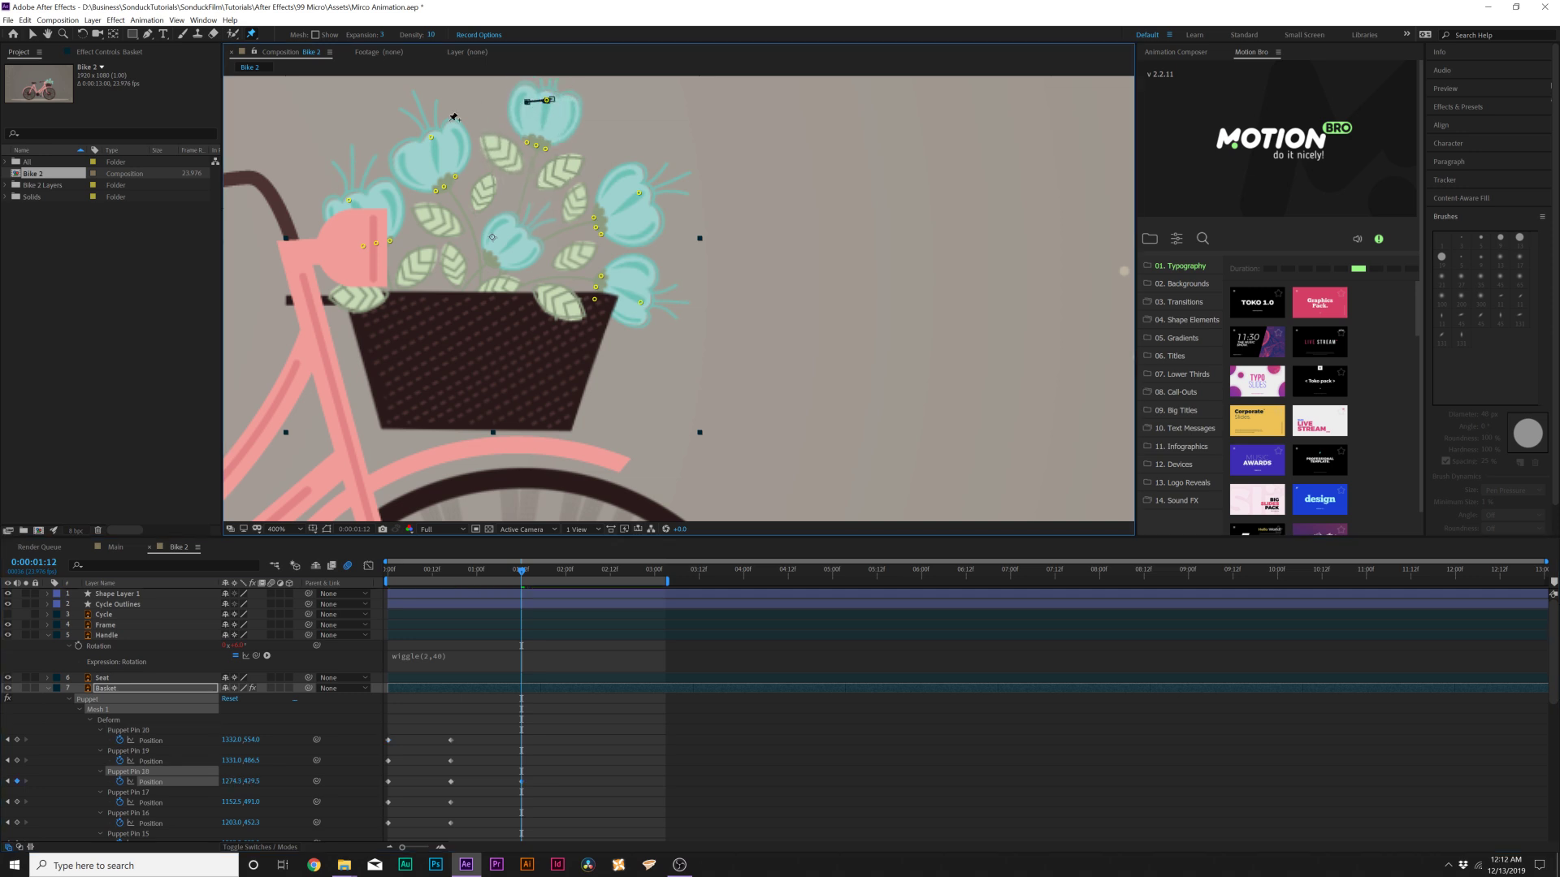
drag(351, 202, 370, 192)
drag(637, 195, 642, 210)
drag(643, 300, 642, 293)
key(Home)
key(space)
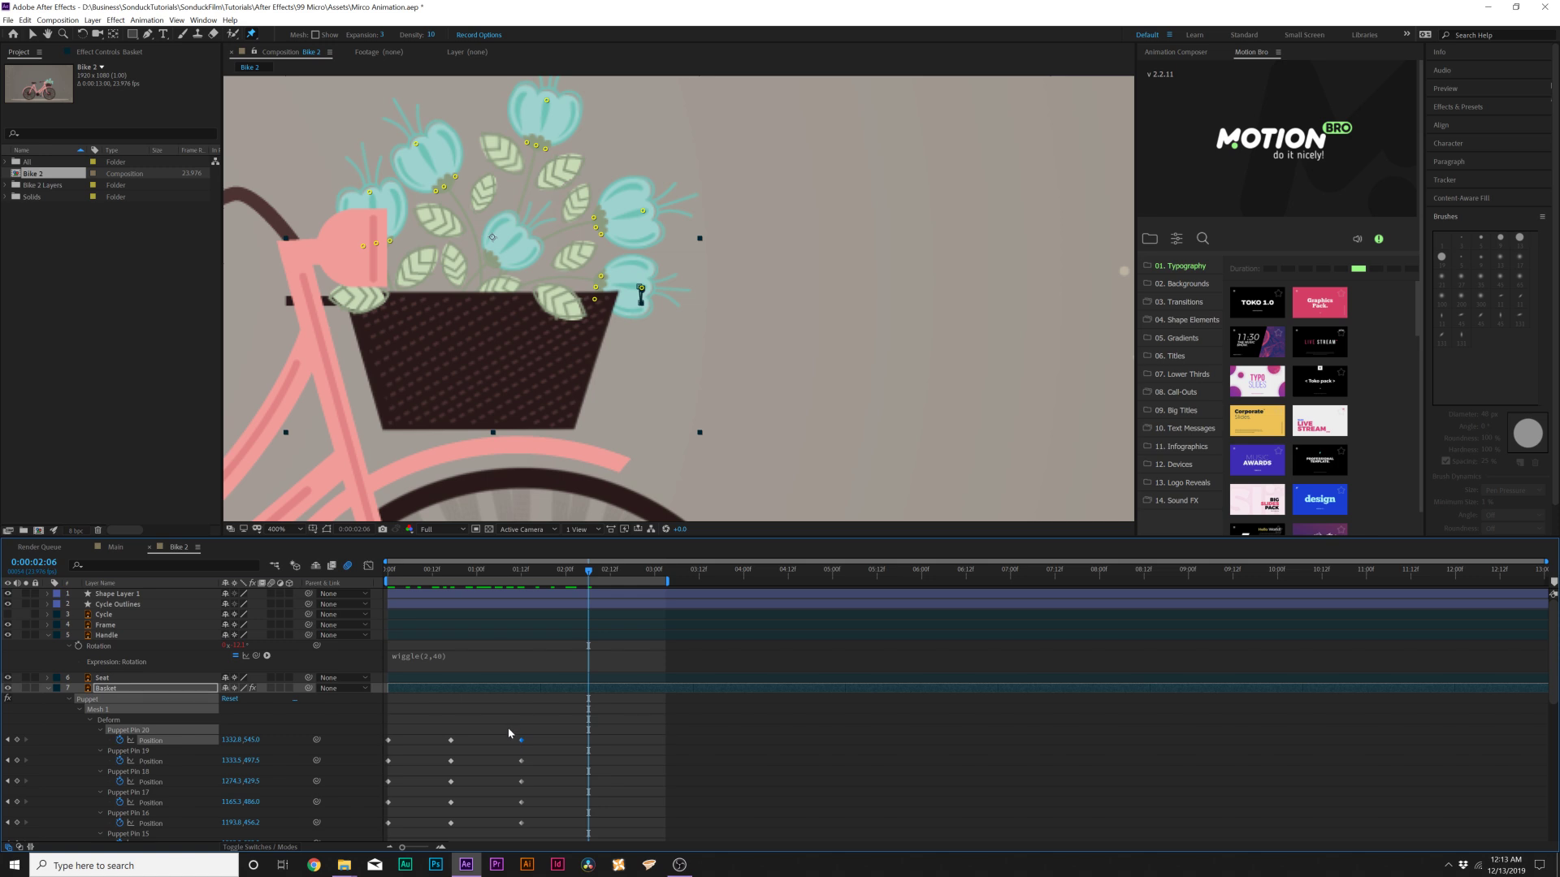
Select the pin keyframes at 00:12 and 01:12 and move further along to repeat them
key(grave)
drag(550, 236, 448, 333)
drag(587, 79, 621, 76)
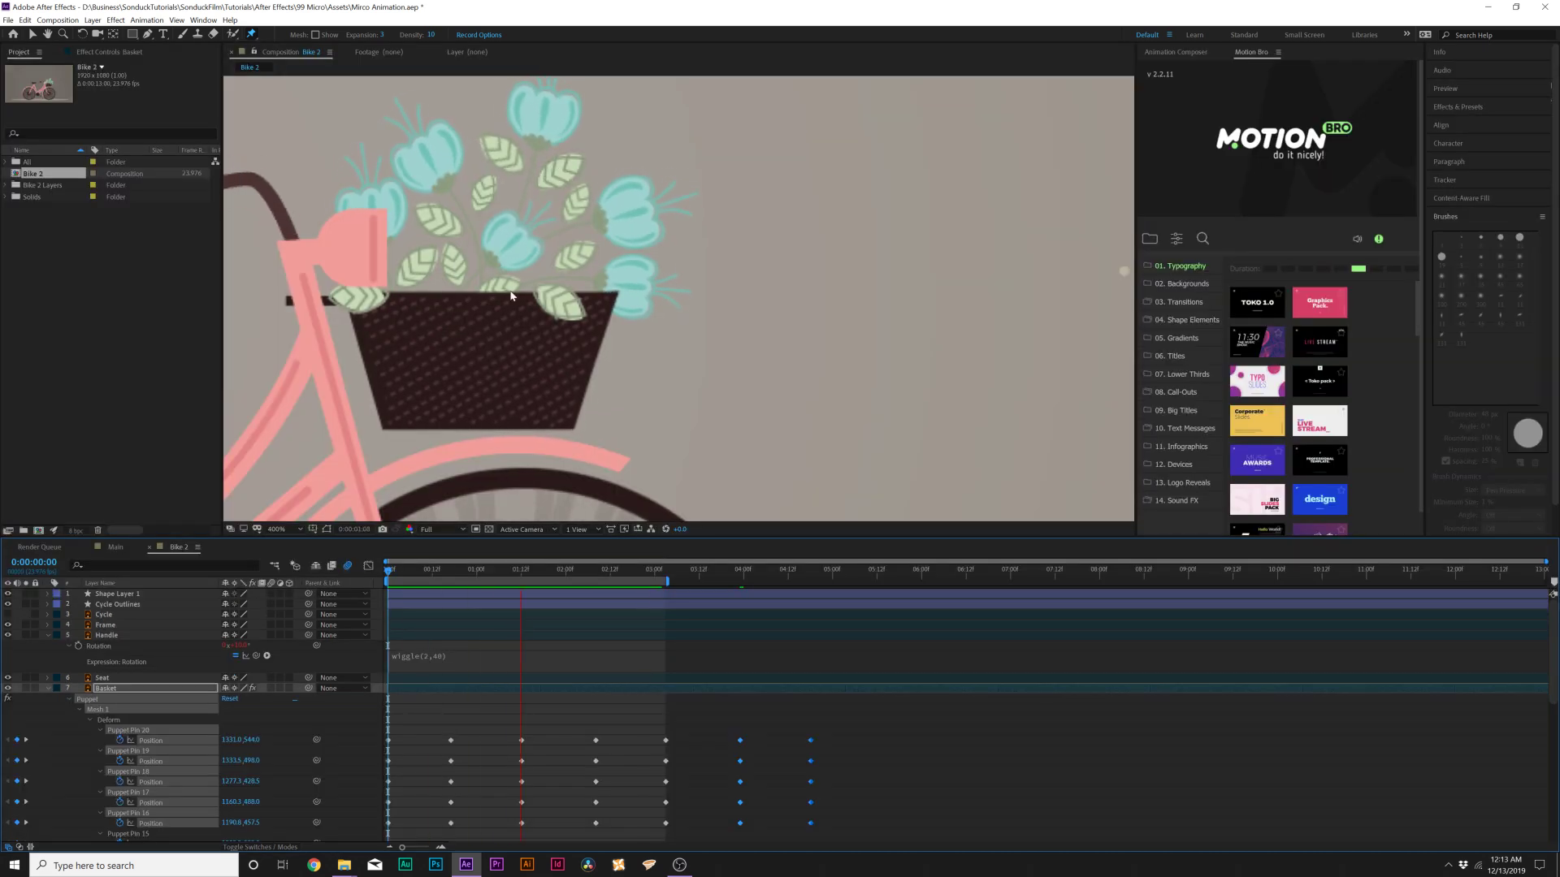
Fit the whole bicycle in the viewer and soften the handlebar expression to wiggle(2,20)
scroll(545, 350, down, 4)
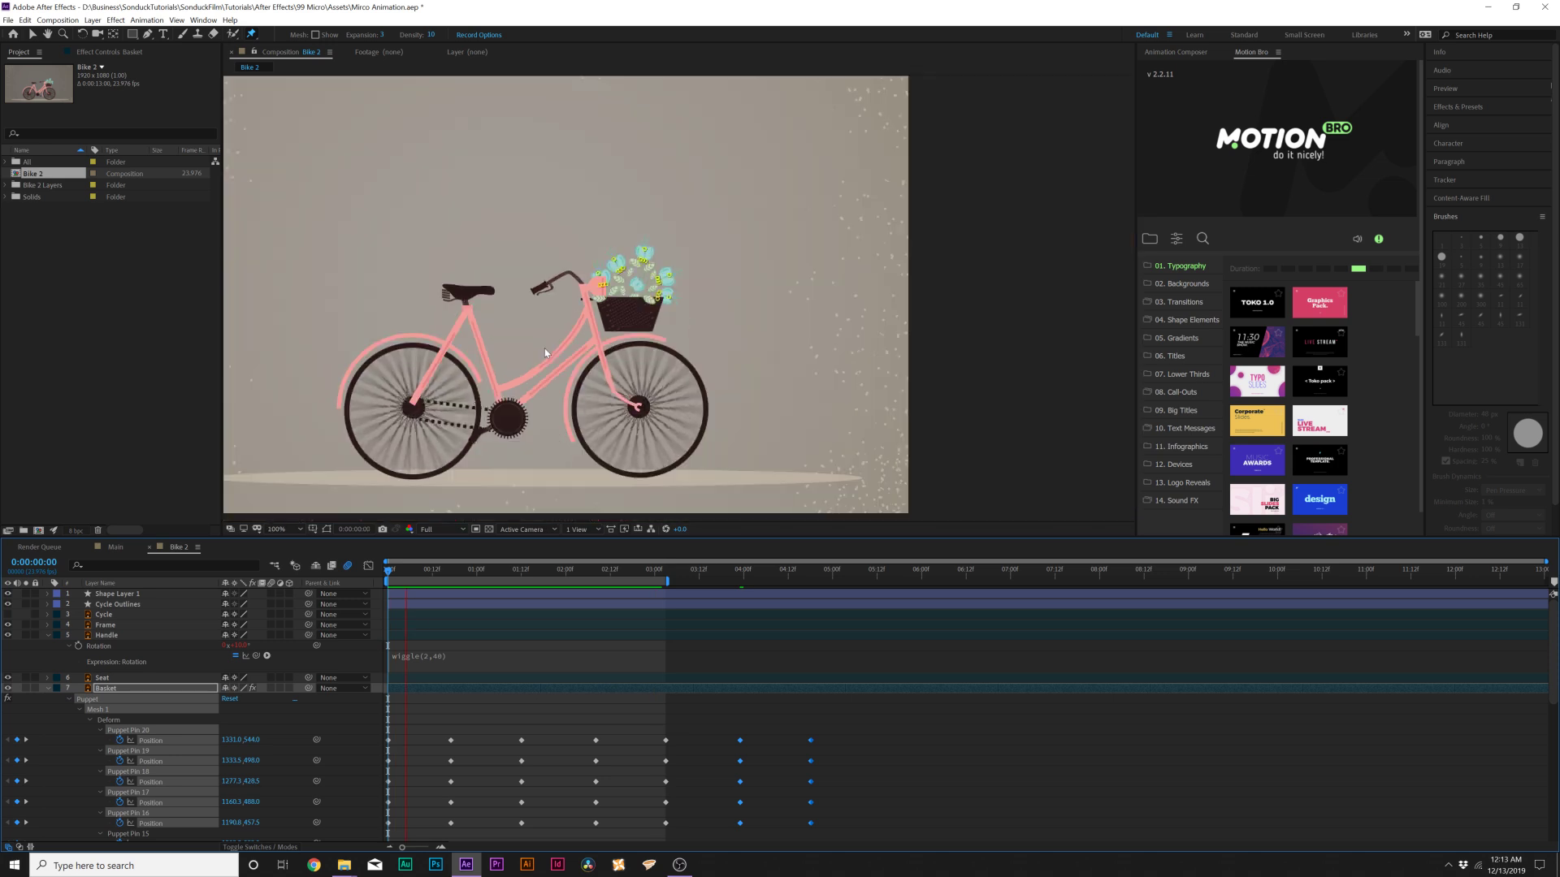
click(286, 530)
click(286, 549)
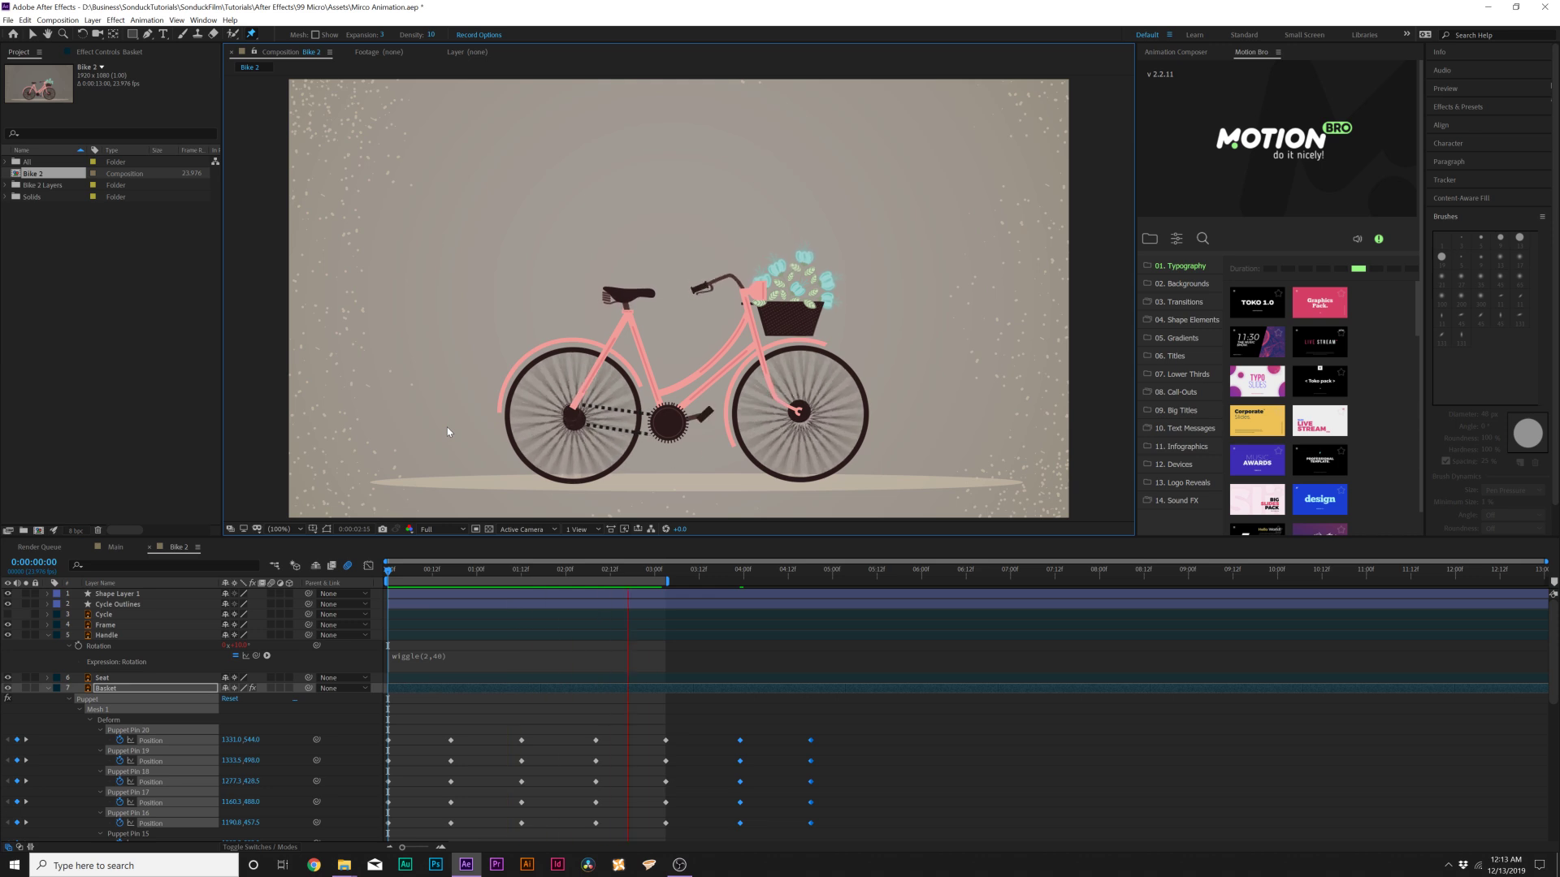
key(space)
click(439, 656)
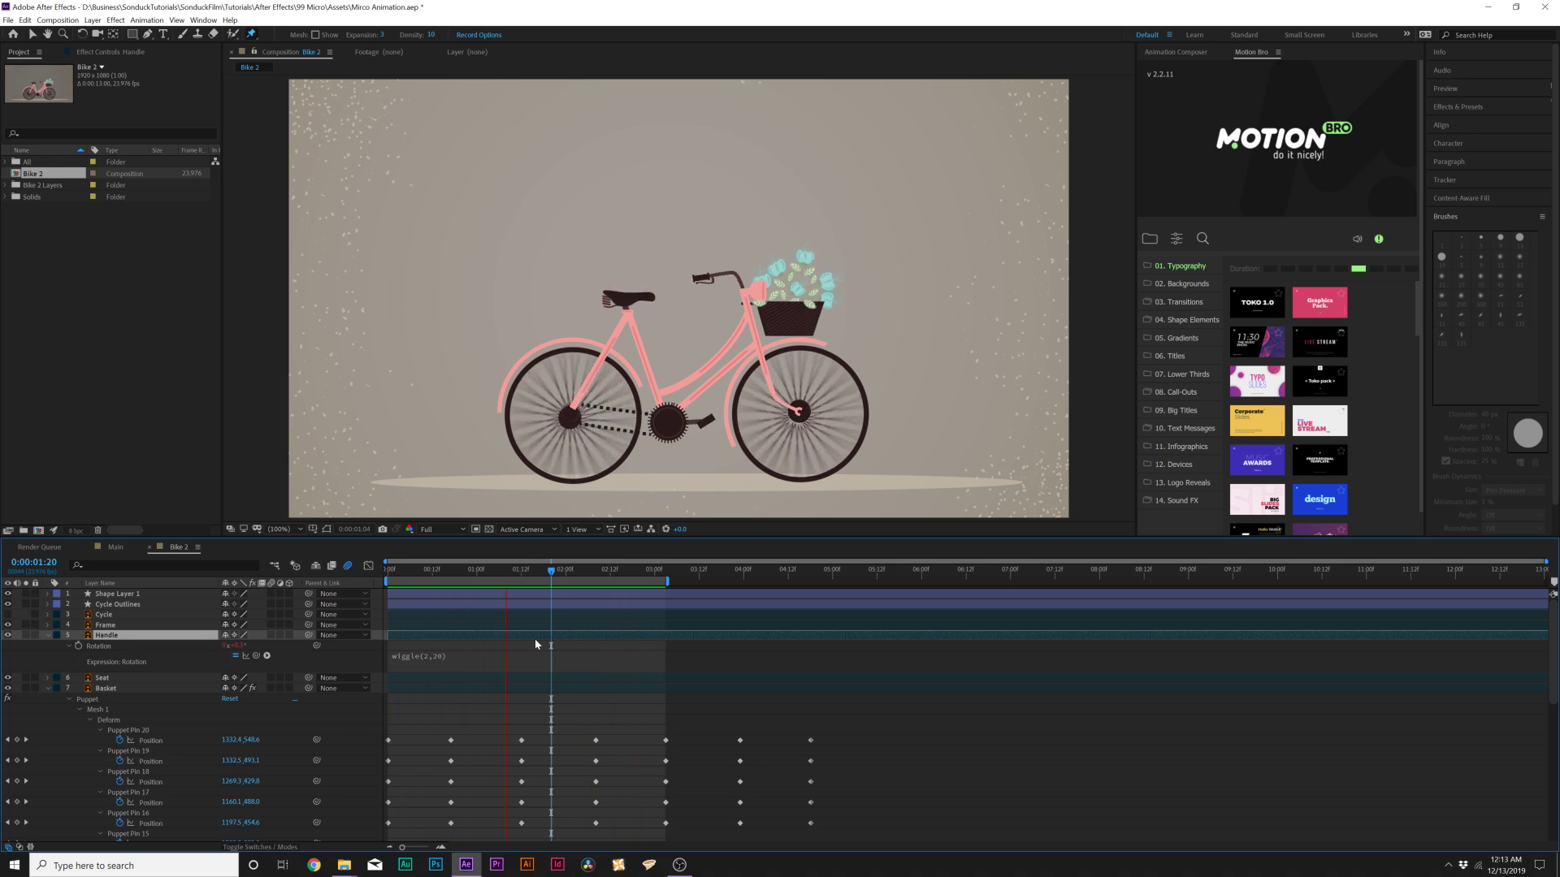
key(space)
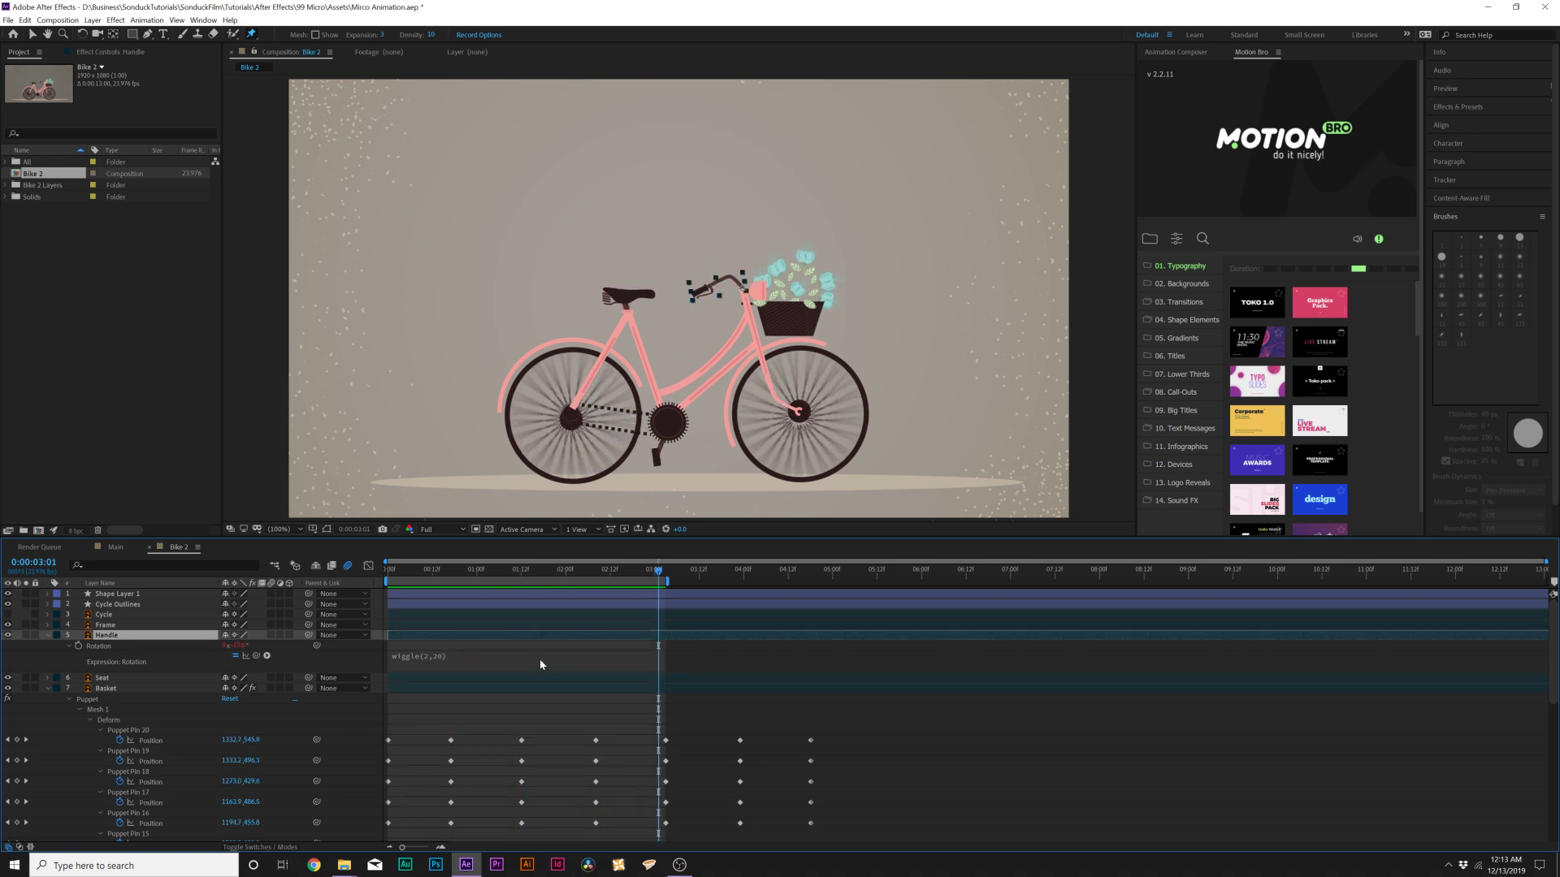
Collapse the Handle and Basket properties, deselect, and return to the timeline start
key(u)
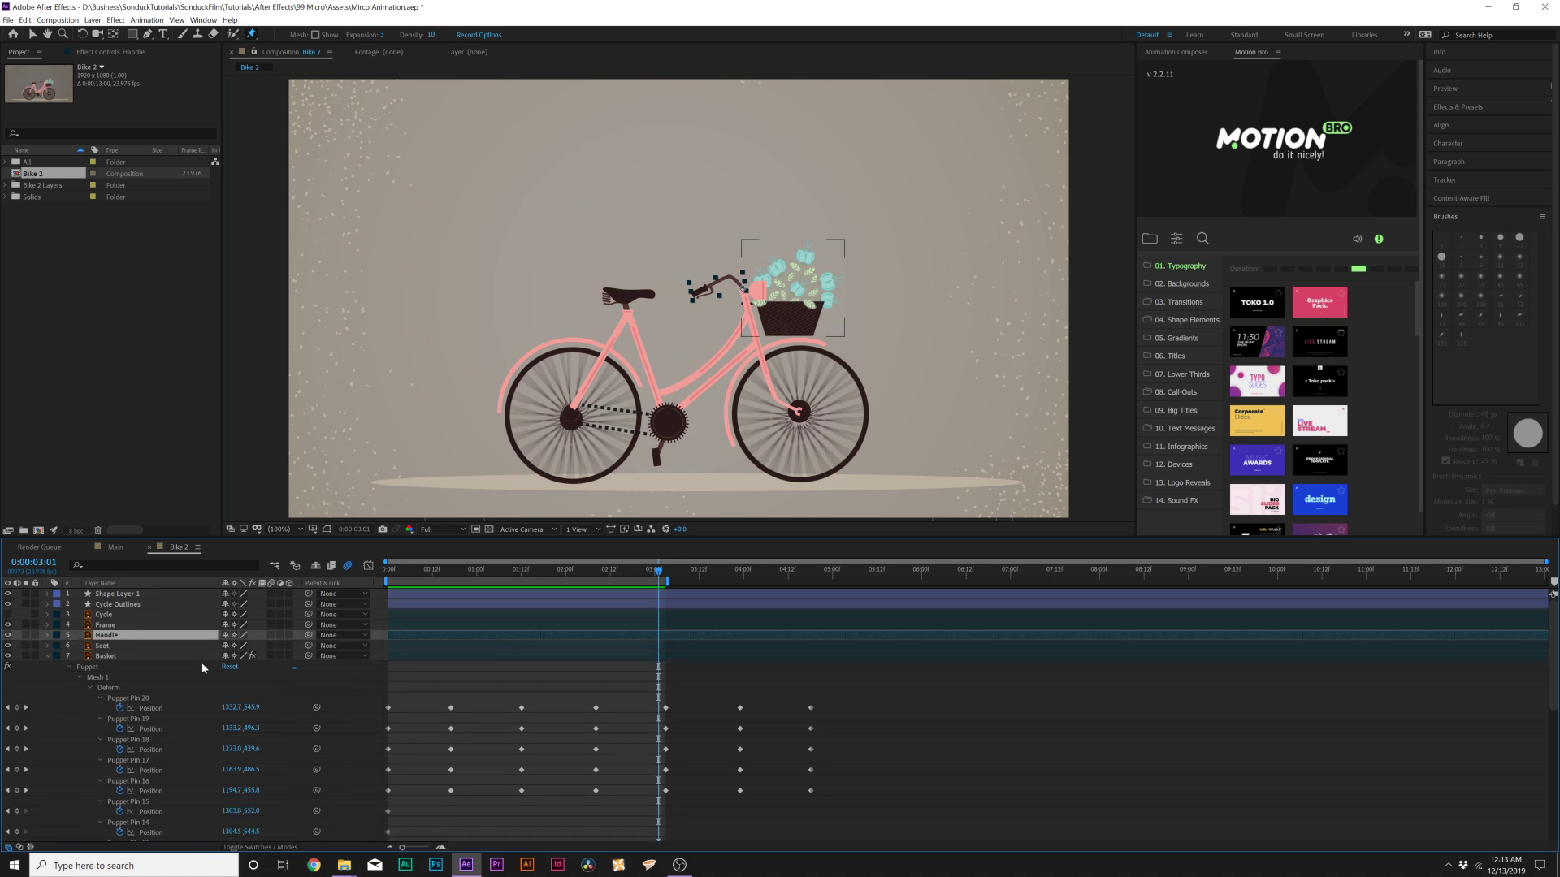
click(46, 656)
click(87, 713)
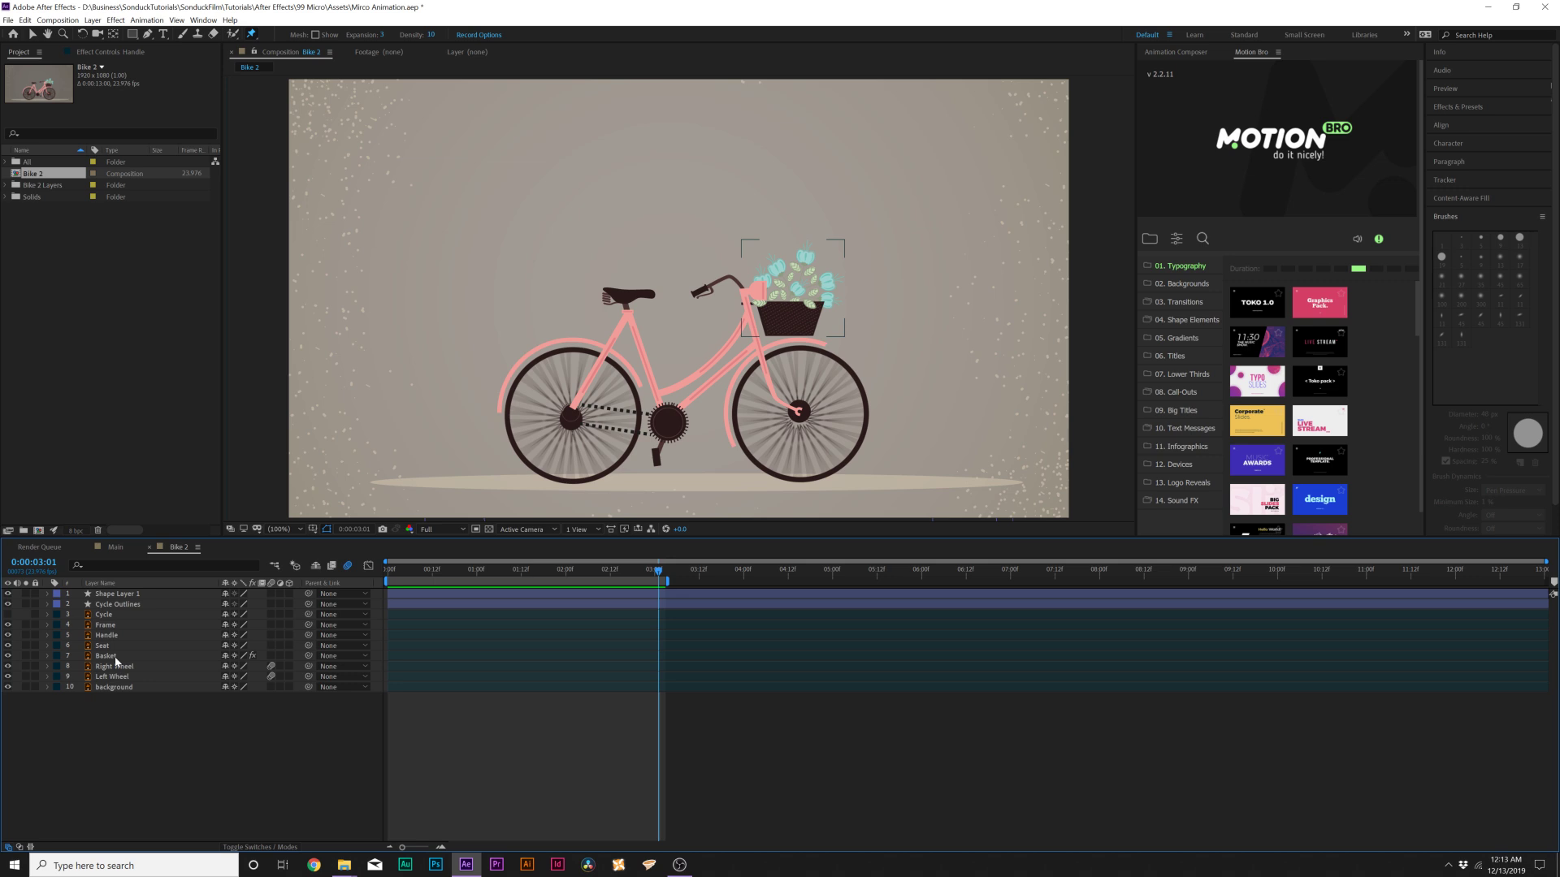
key(Home)
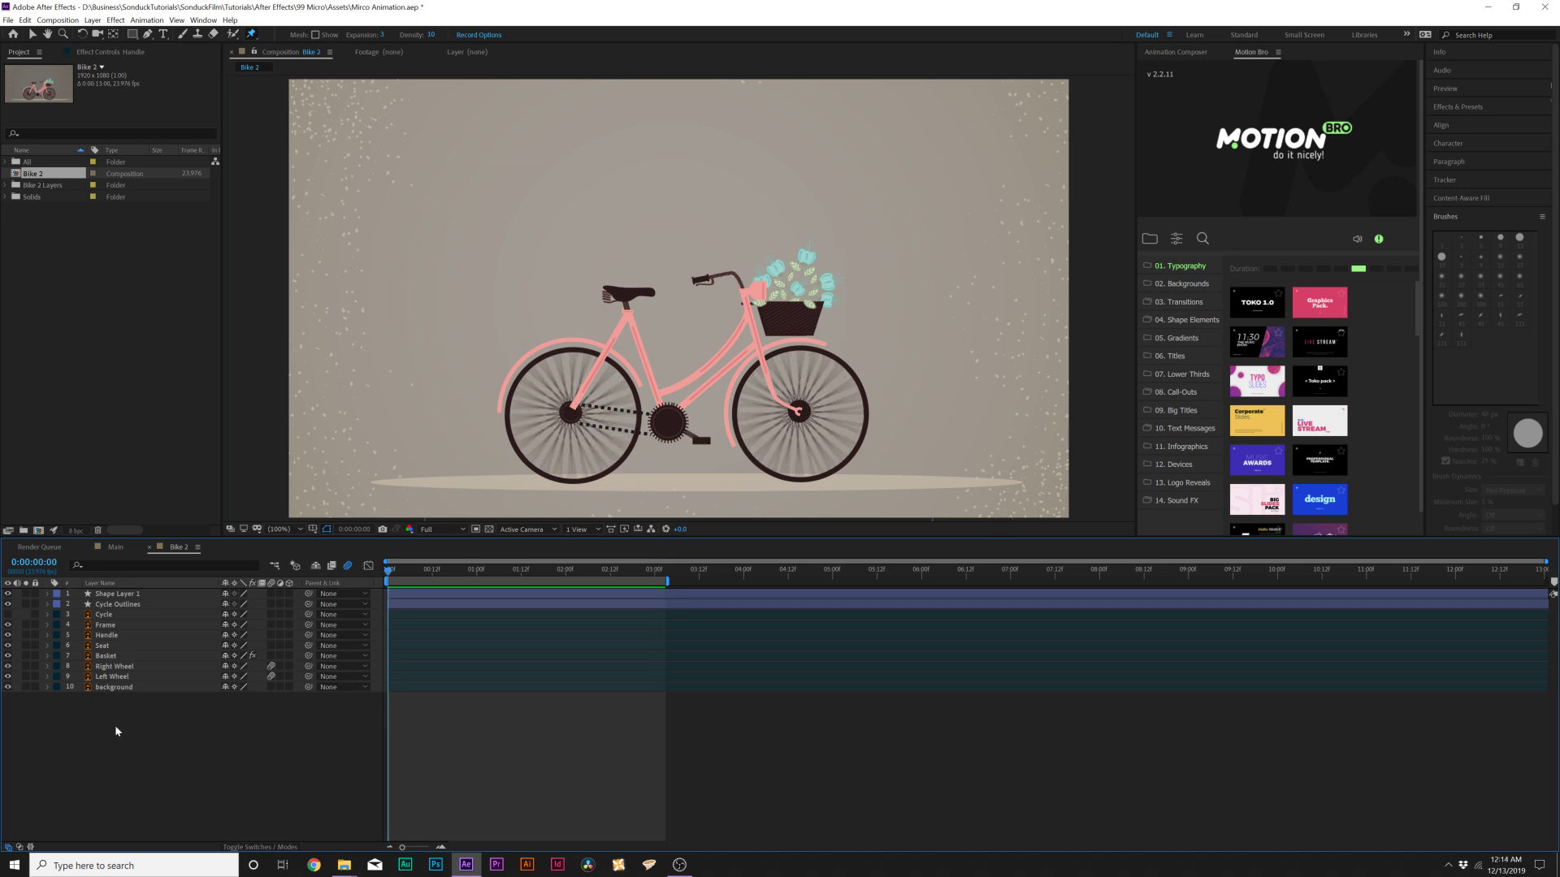
Add a Null 3 layer, parent the Seat layer to it, and lock the Seat
click(101, 647)
key(p)
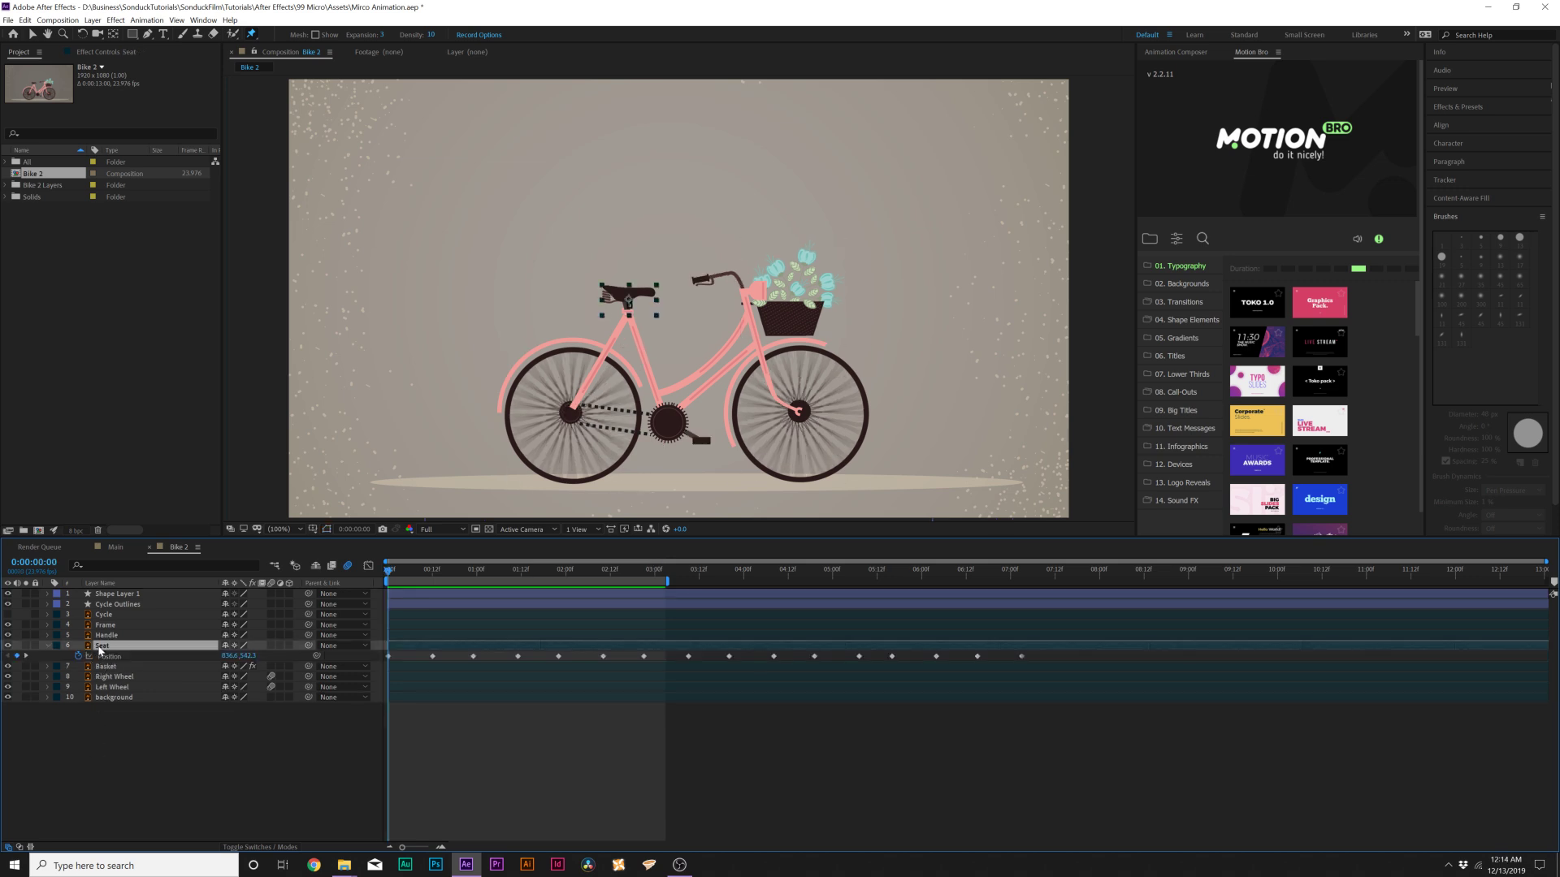
key(p)
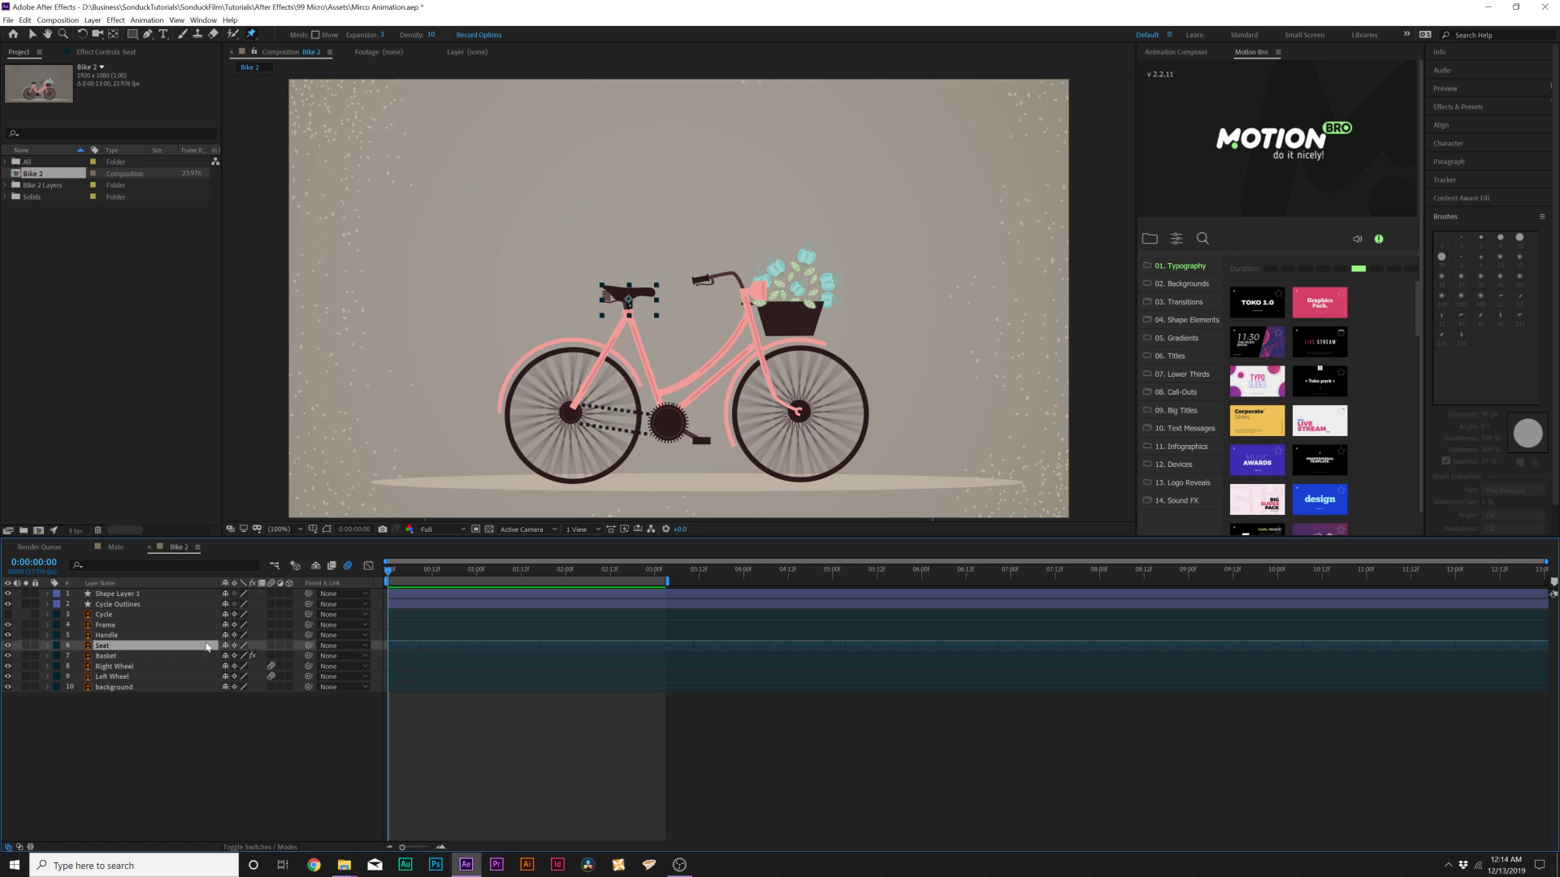
click(94, 20)
mouse_move(114, 28)
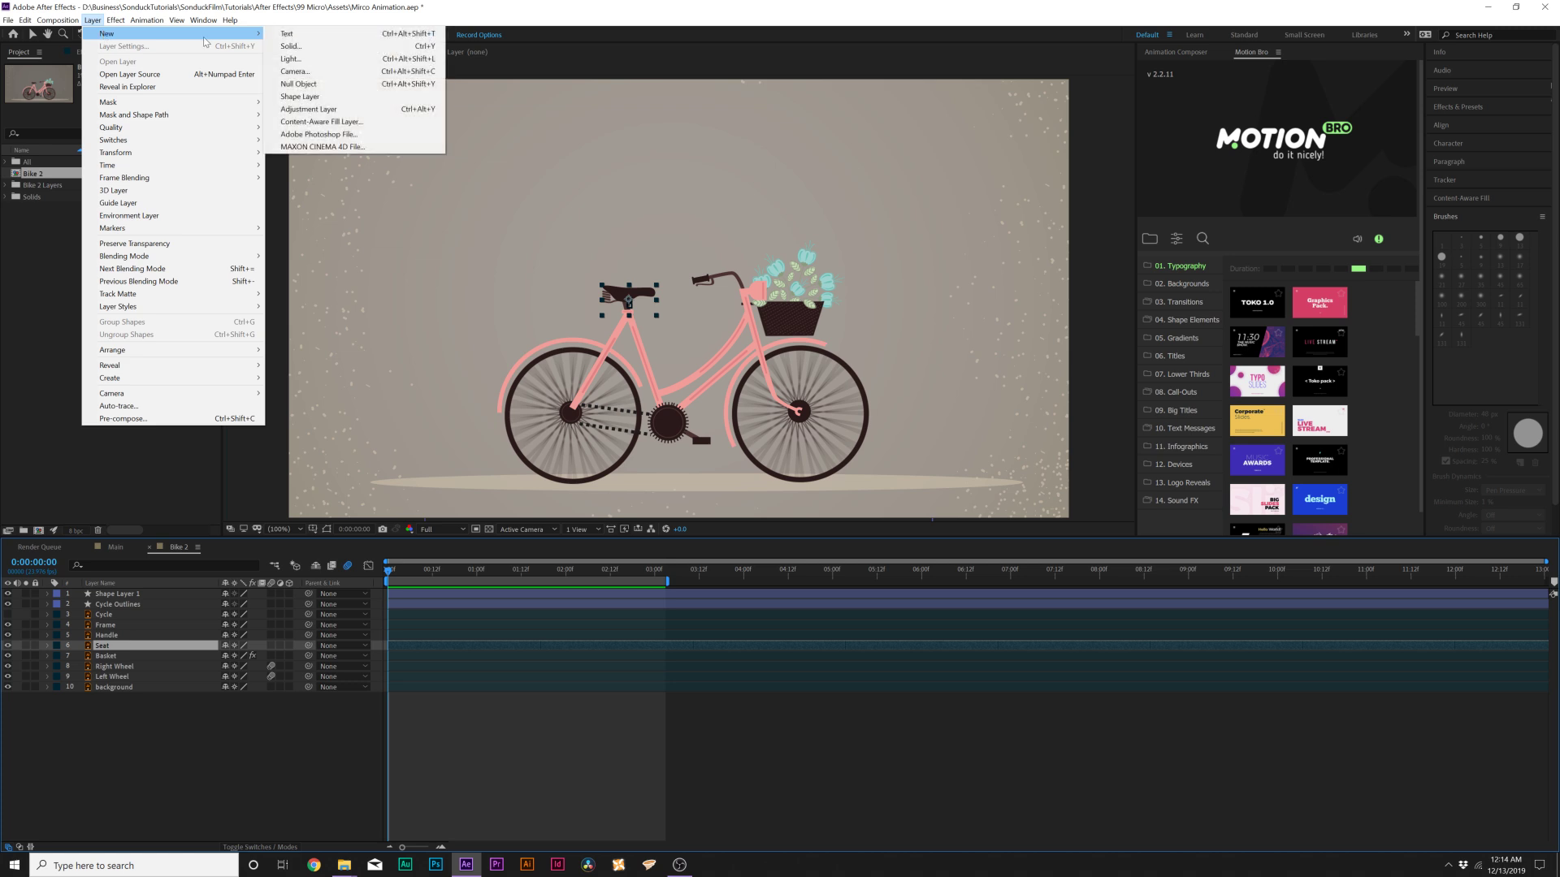
click(297, 84)
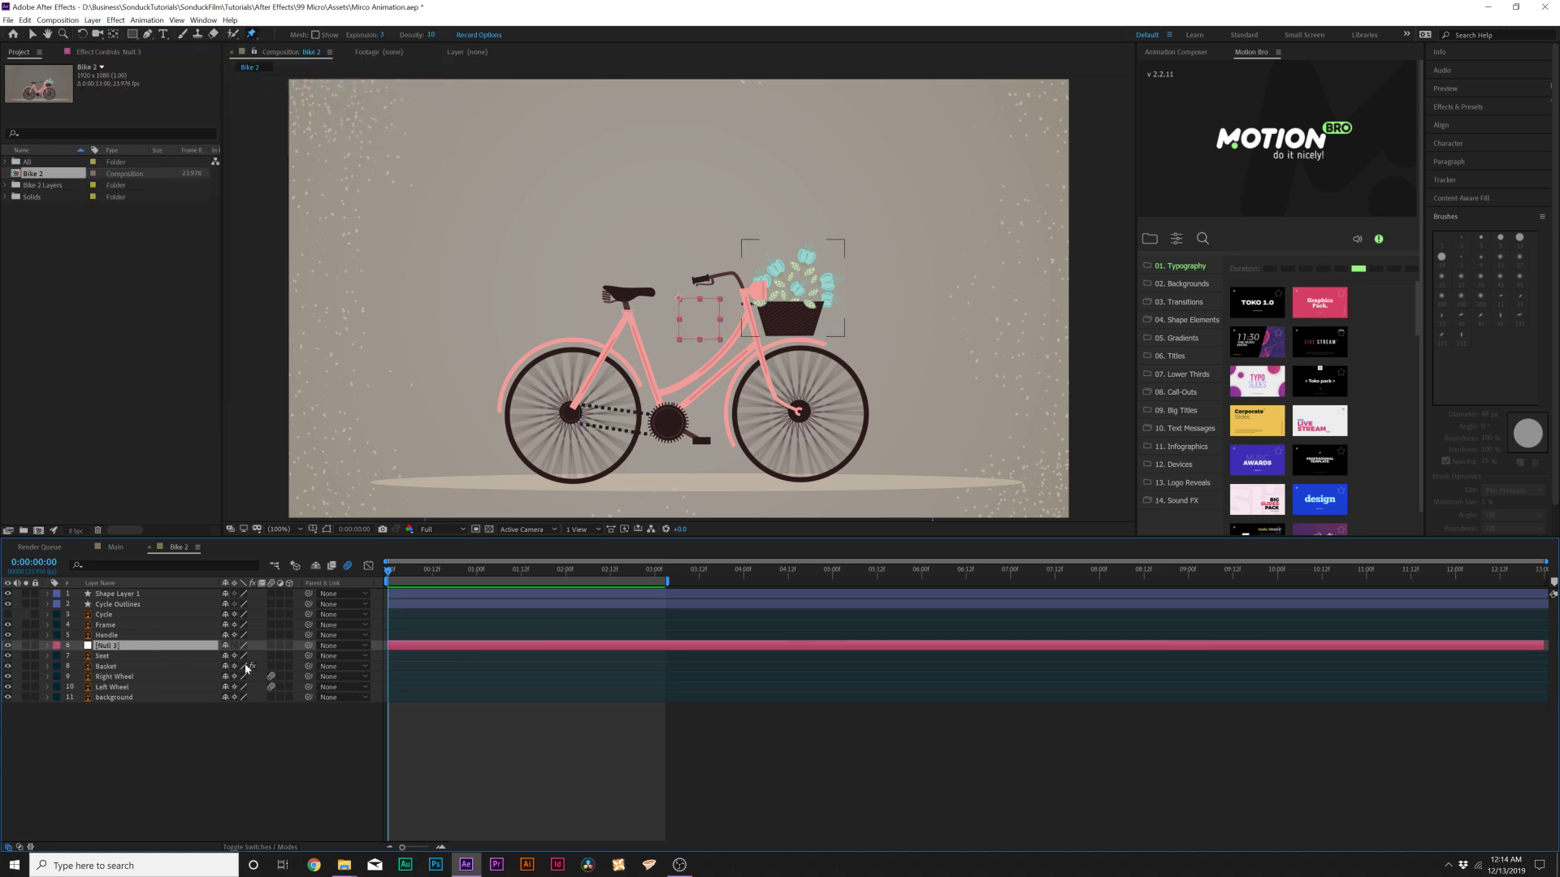
drag(309, 655, 106, 647)
click(35, 655)
Keyframe Position on the other bike parts at about 01:17 and start them below the frame
drag(90, 731, 104, 602)
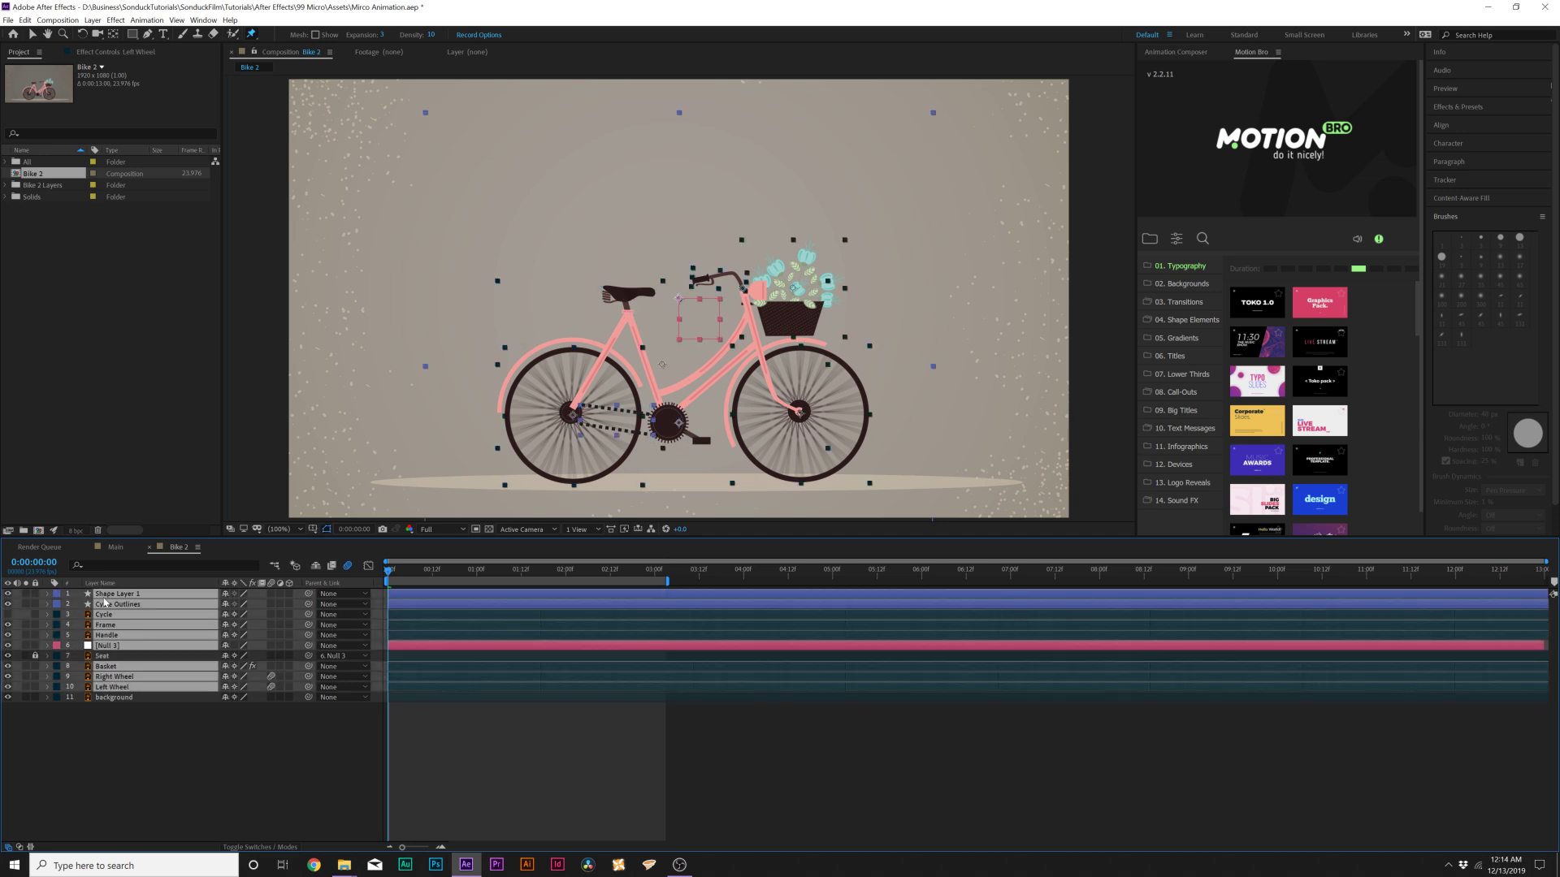
key(p)
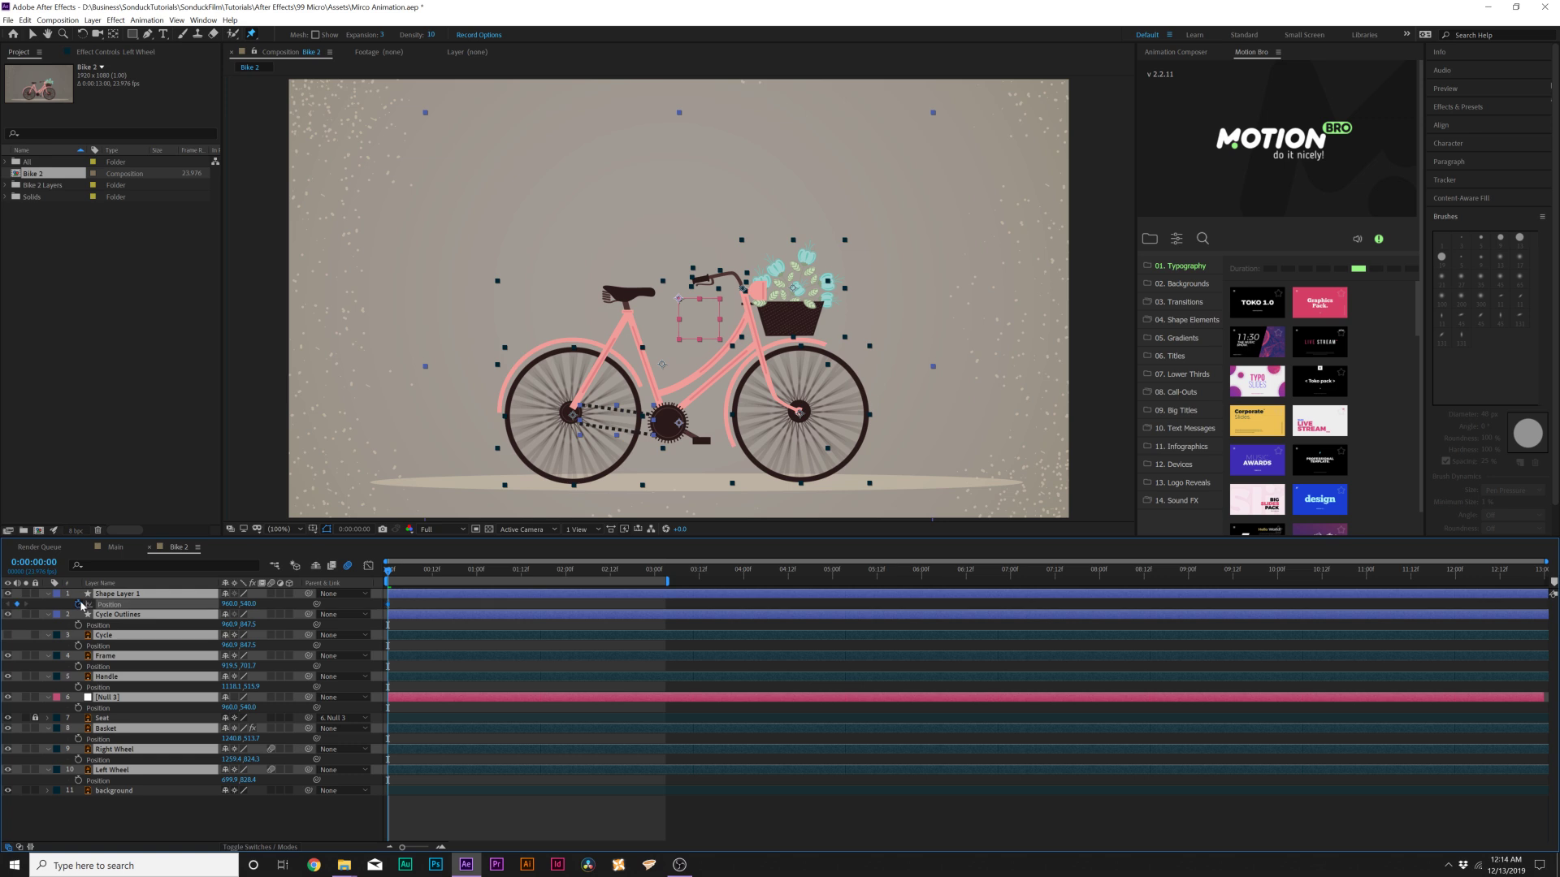
key(alt+shift+p)
drag(456, 612, 538, 613)
drag(250, 605, 672, 608)
scroll(745, 427, down, 1)
scroll(745, 427, up, 1)
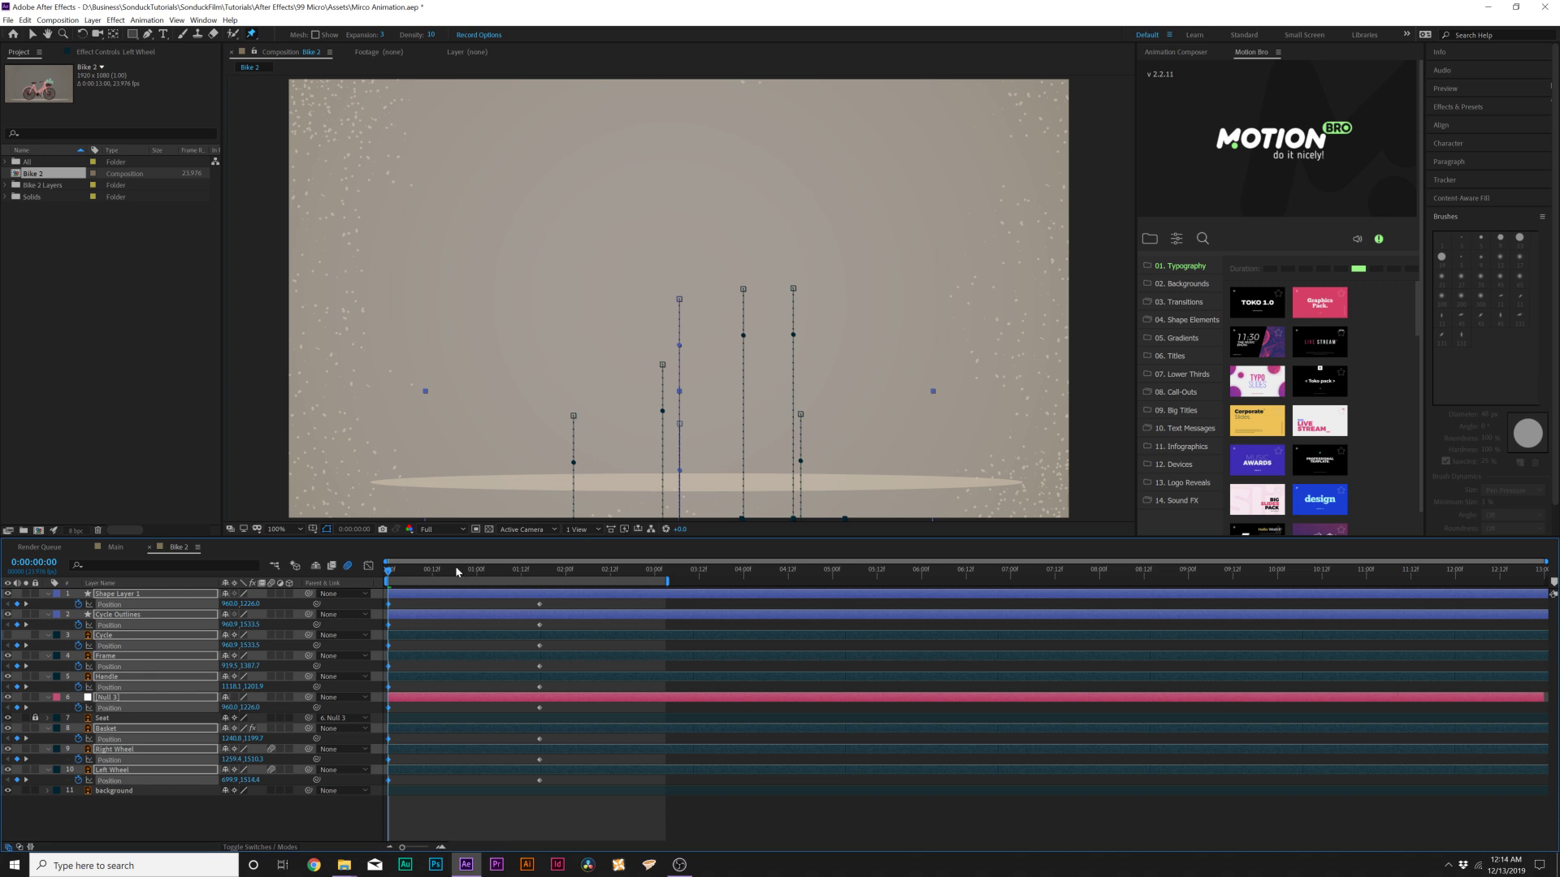
drag(418, 572, 559, 579)
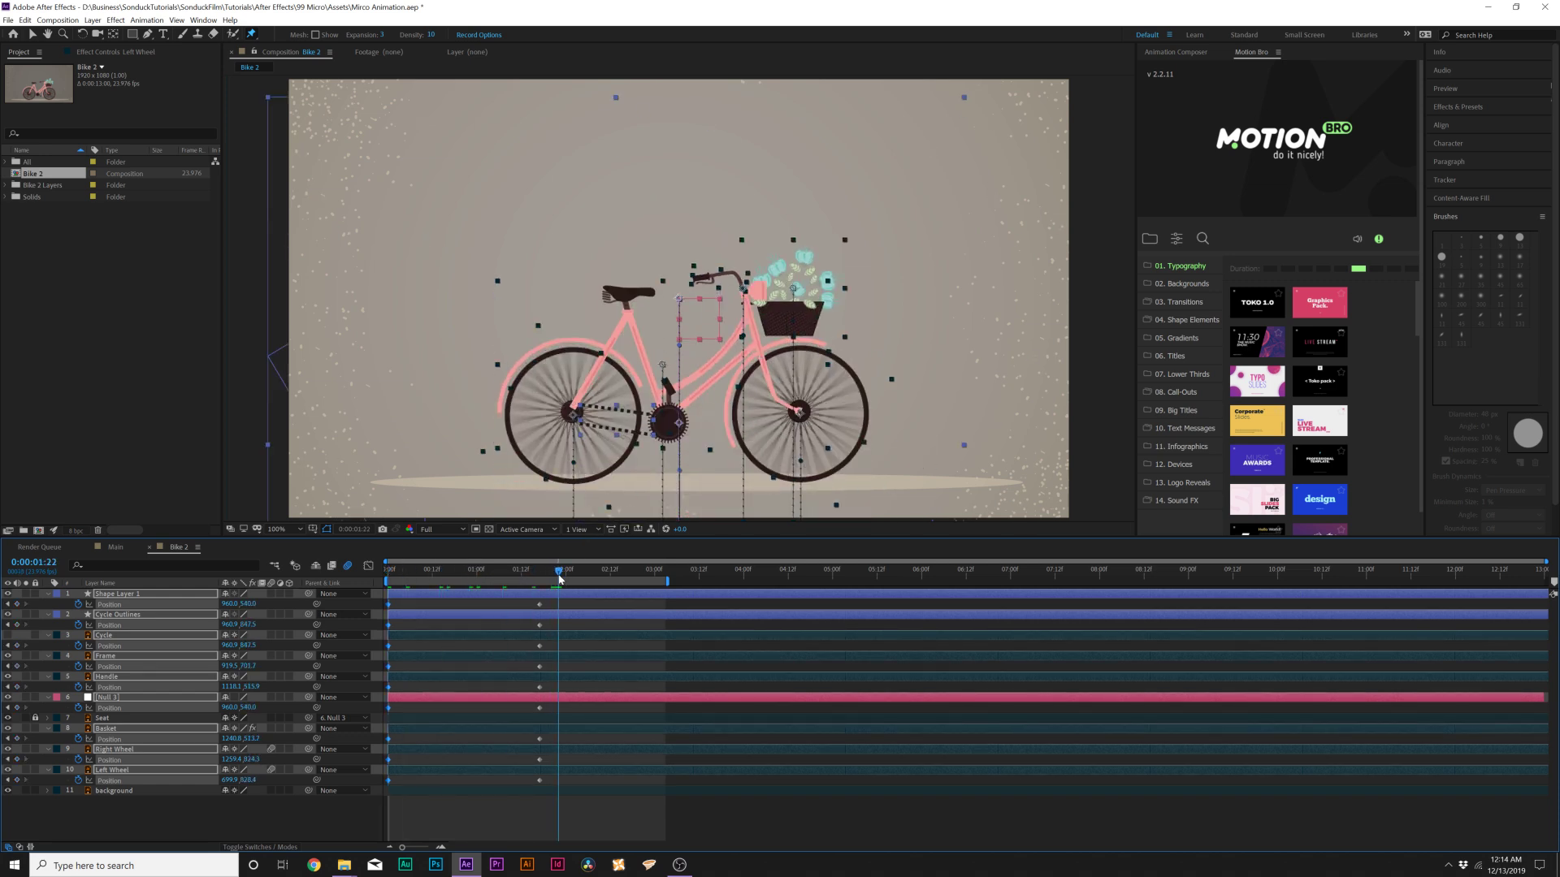
click(198, 801)
Delay groups of bike parts by about 12 frames each so they rise one after another
key(u)
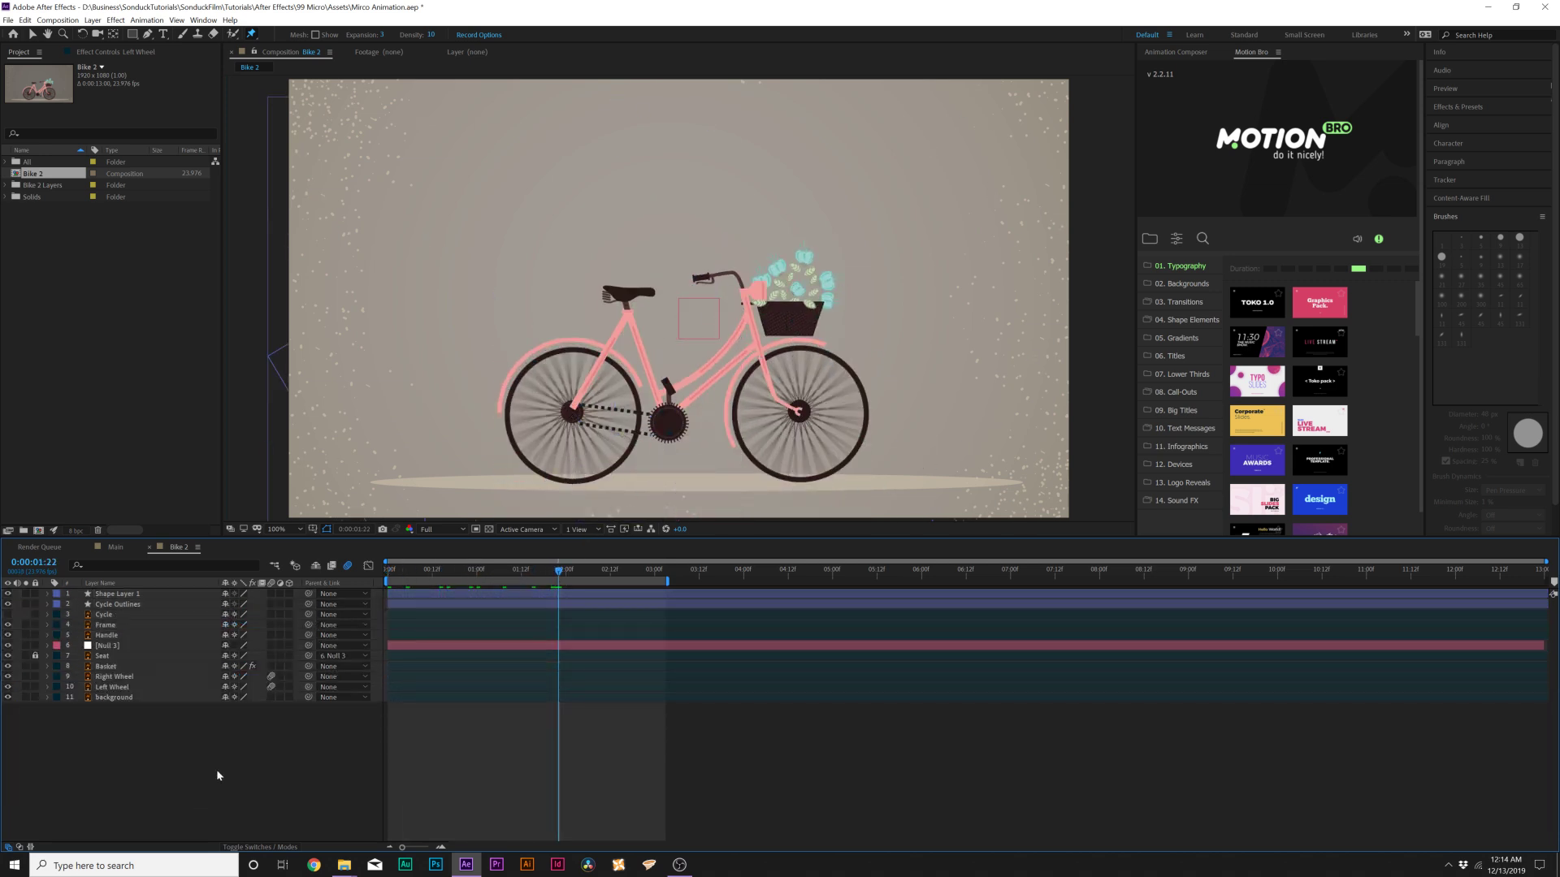
click(121, 595)
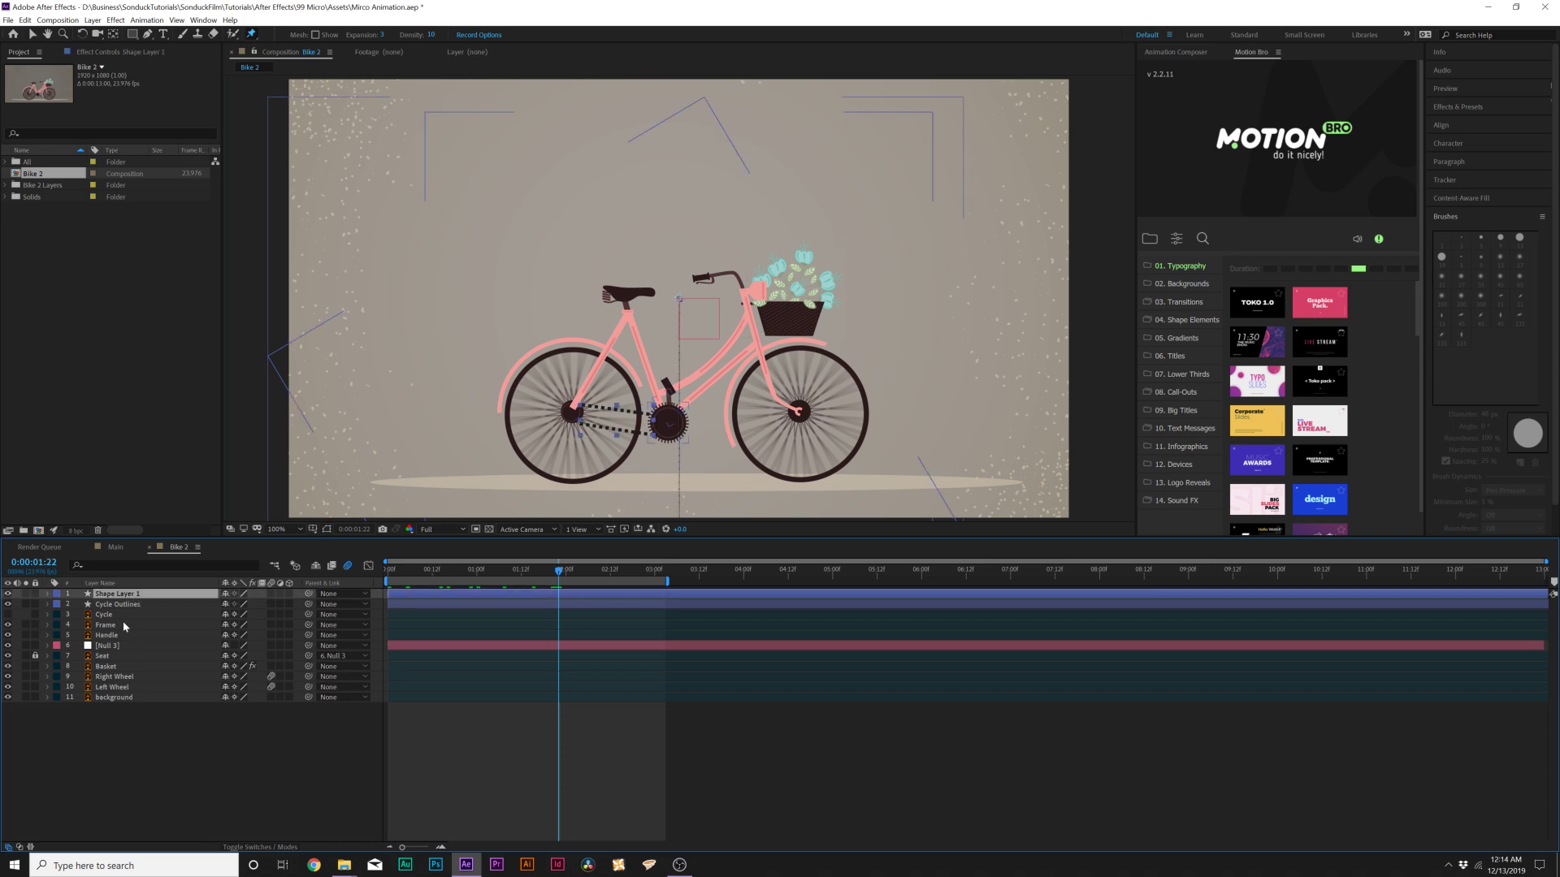
shift+click(109, 669)
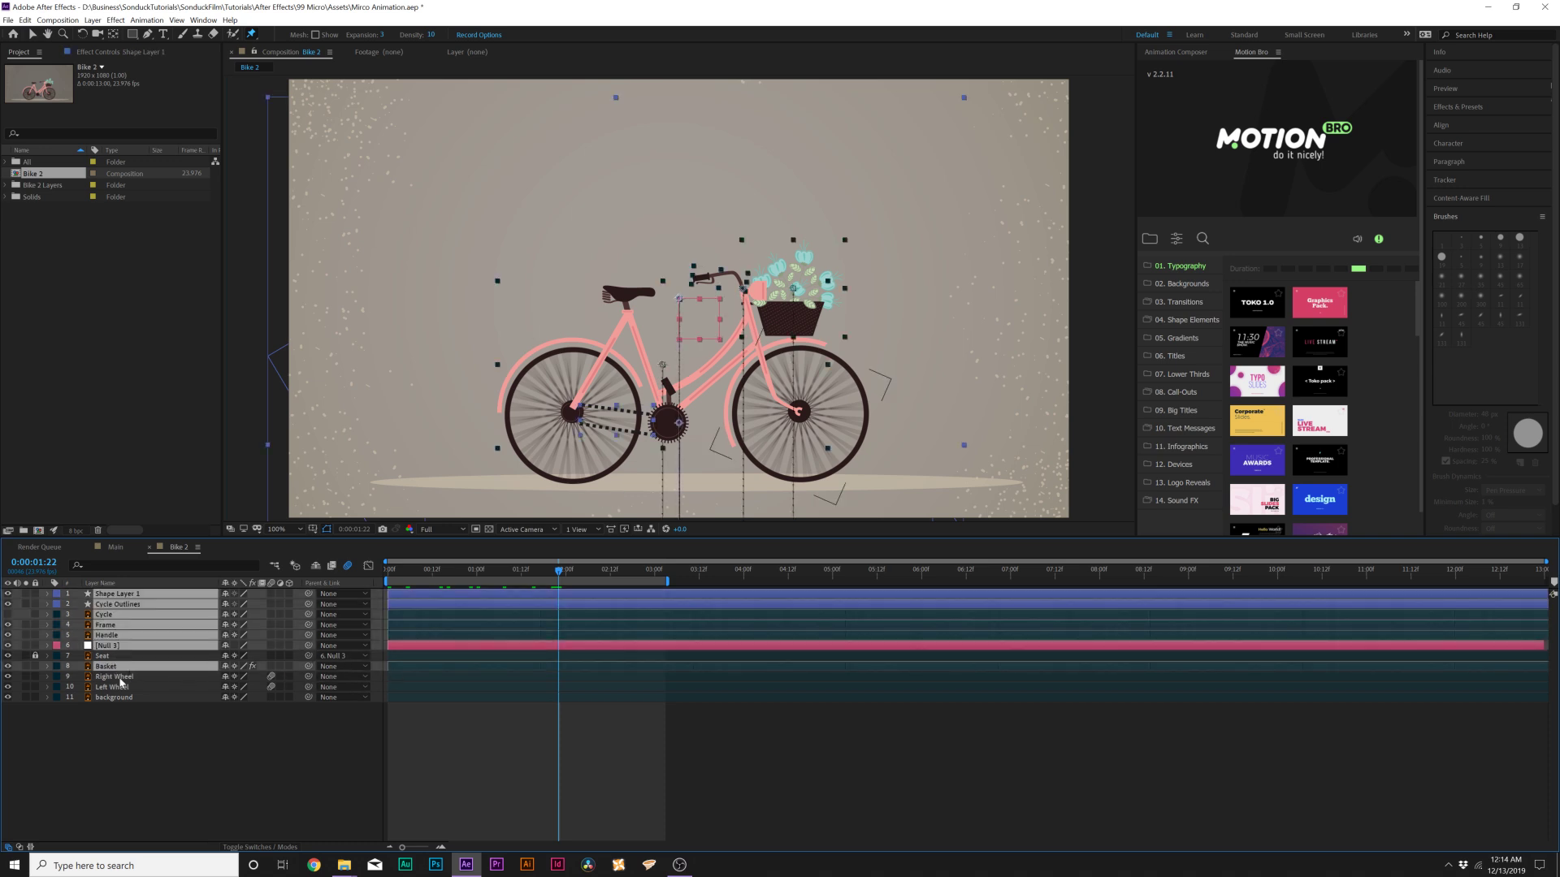
shift+click(282, 677)
drag(419, 672, 489, 674)
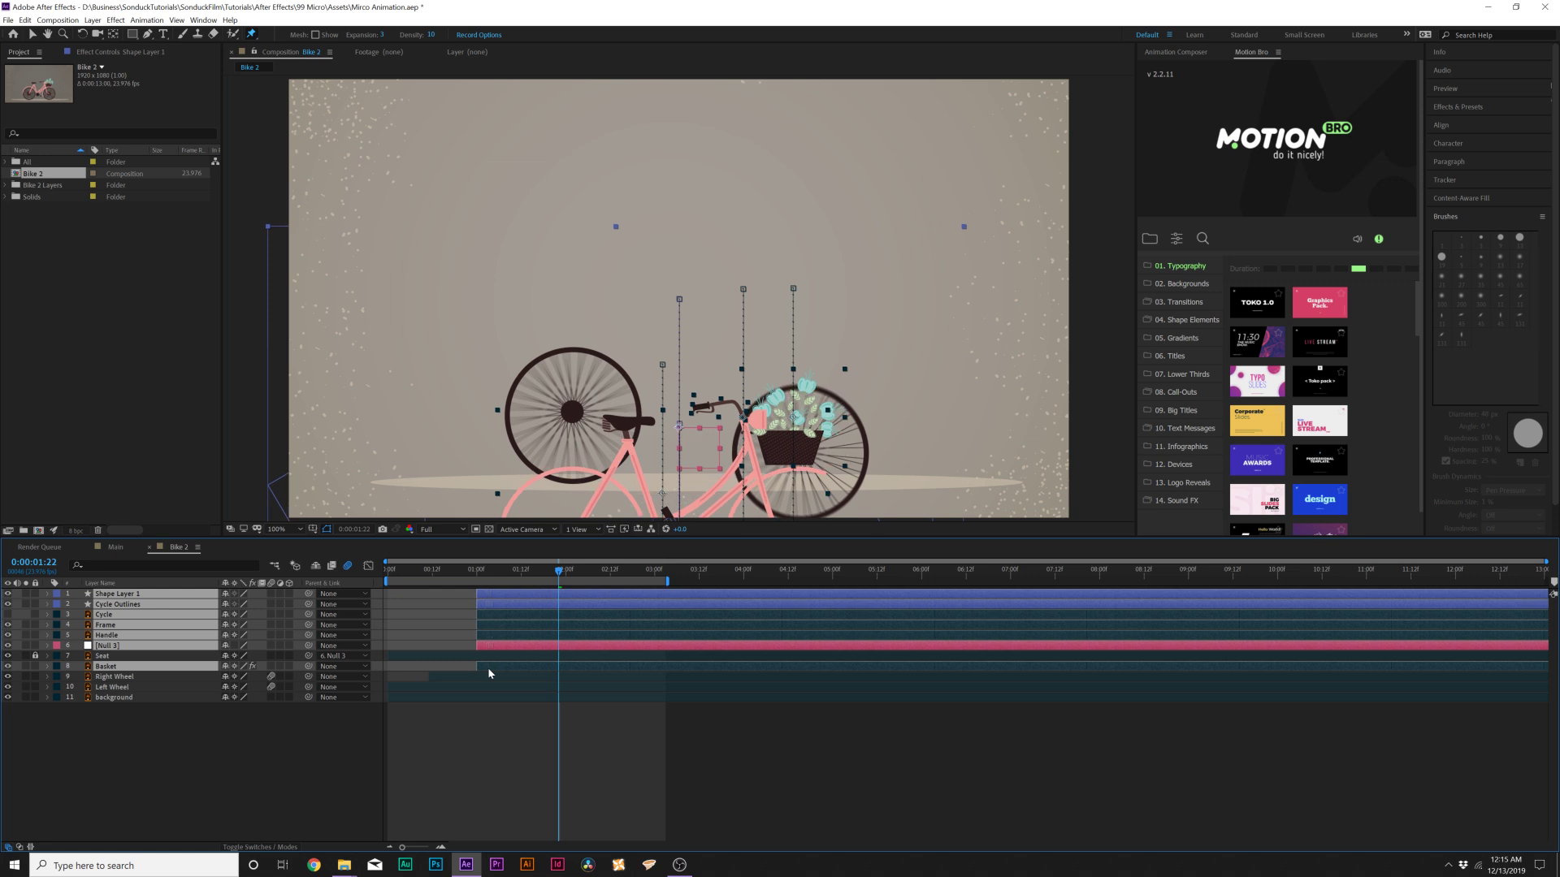
ctrl+click(486, 622)
drag(490, 618, 525, 624)
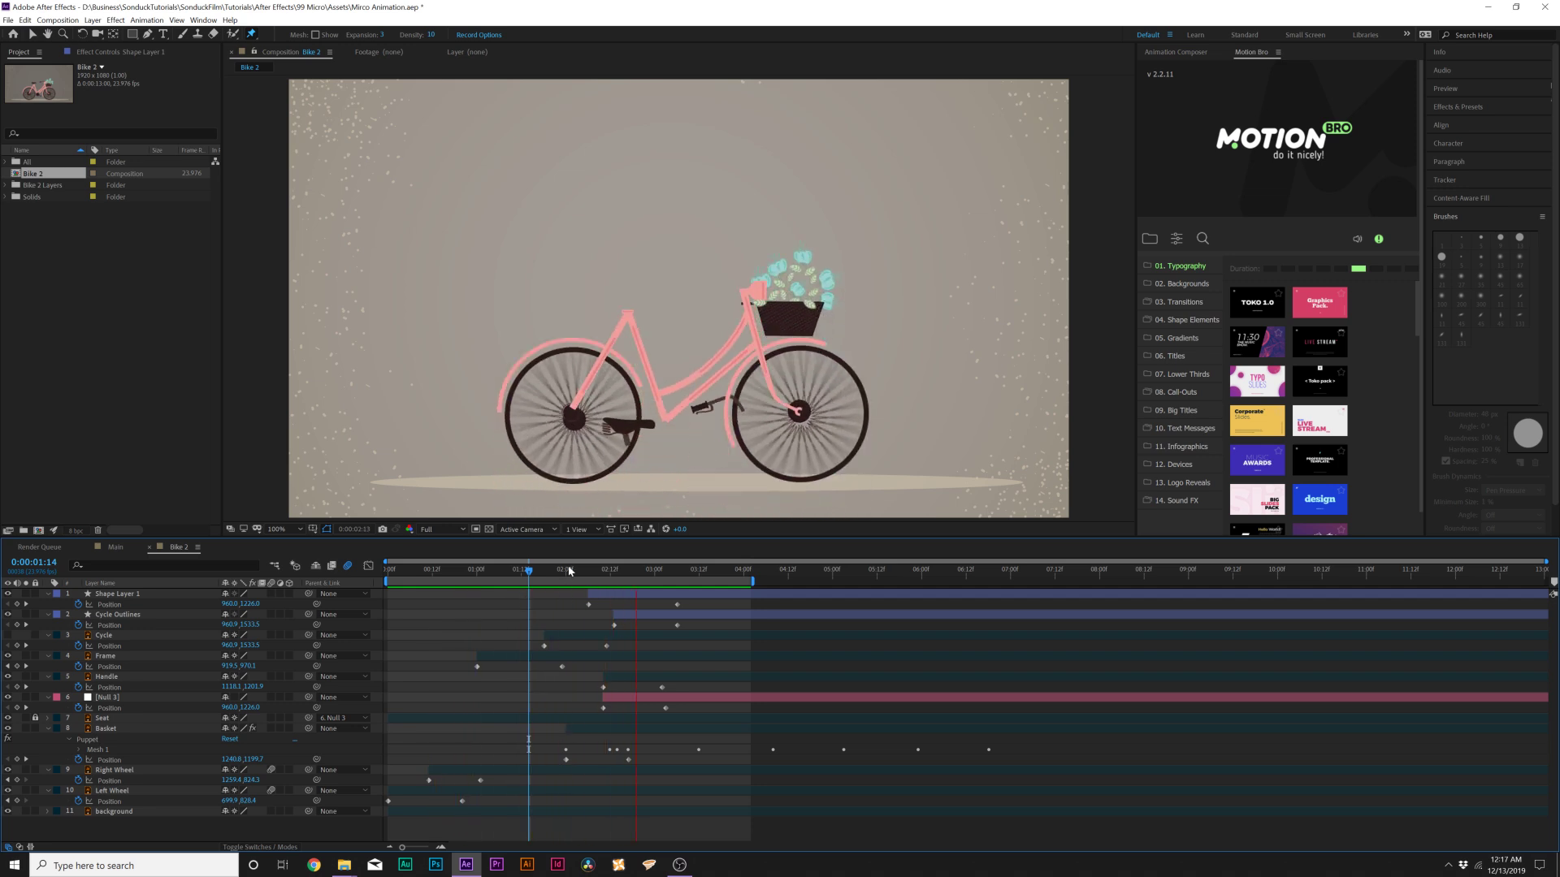
Easy Ease the Cycle, Handle and Null 3 Position keyframes and preview the staggered rise
drag(714, 569, 542, 682)
key(F9)
drag(702, 725, 647, 684)
key(F9)
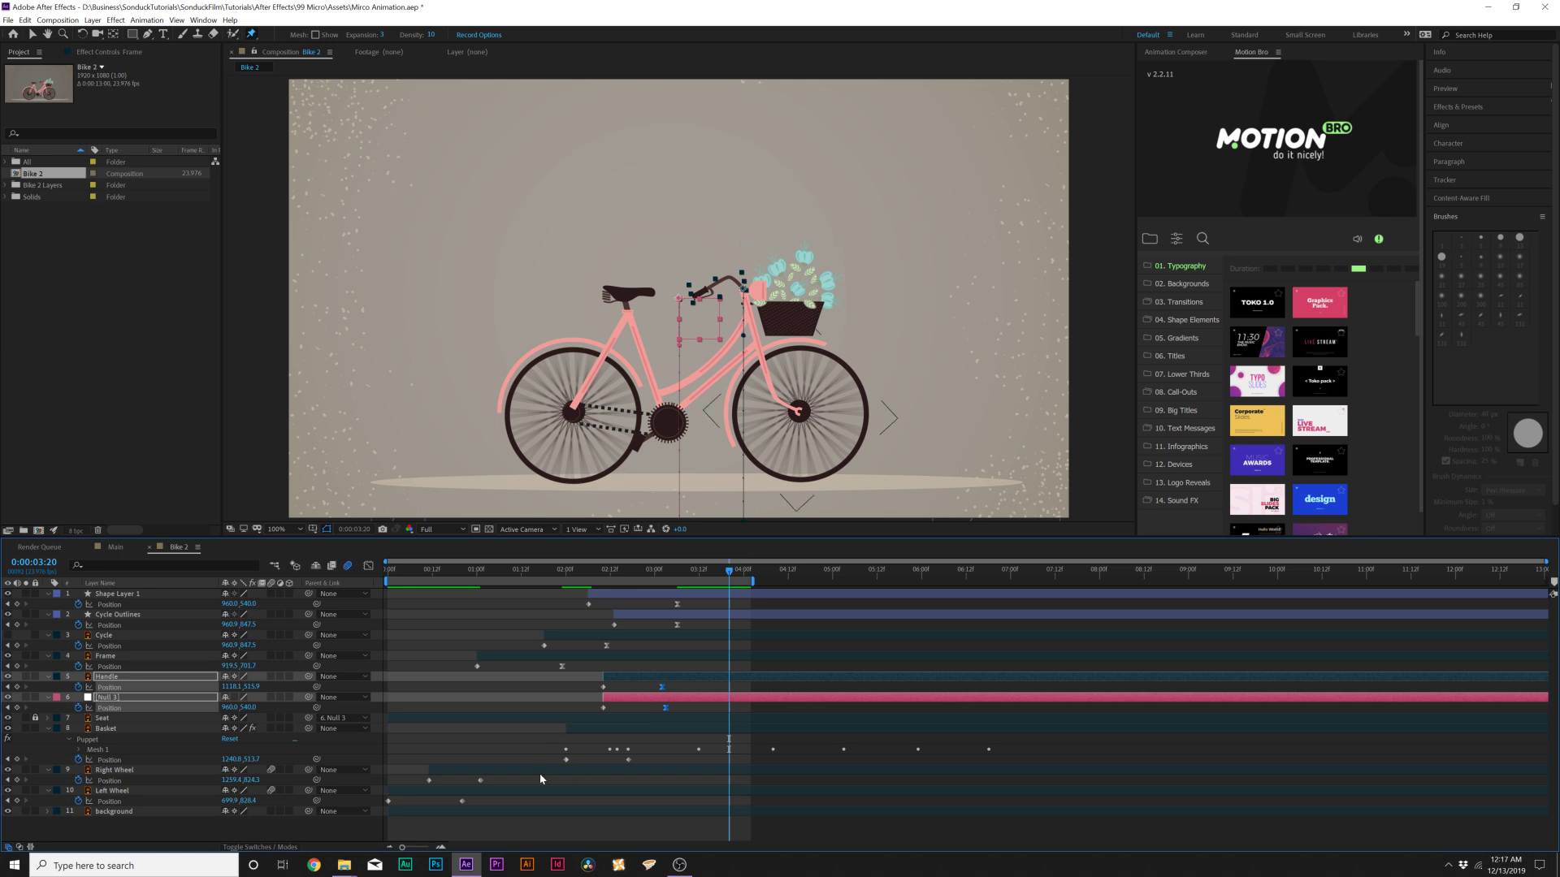
click(643, 763)
key(space)
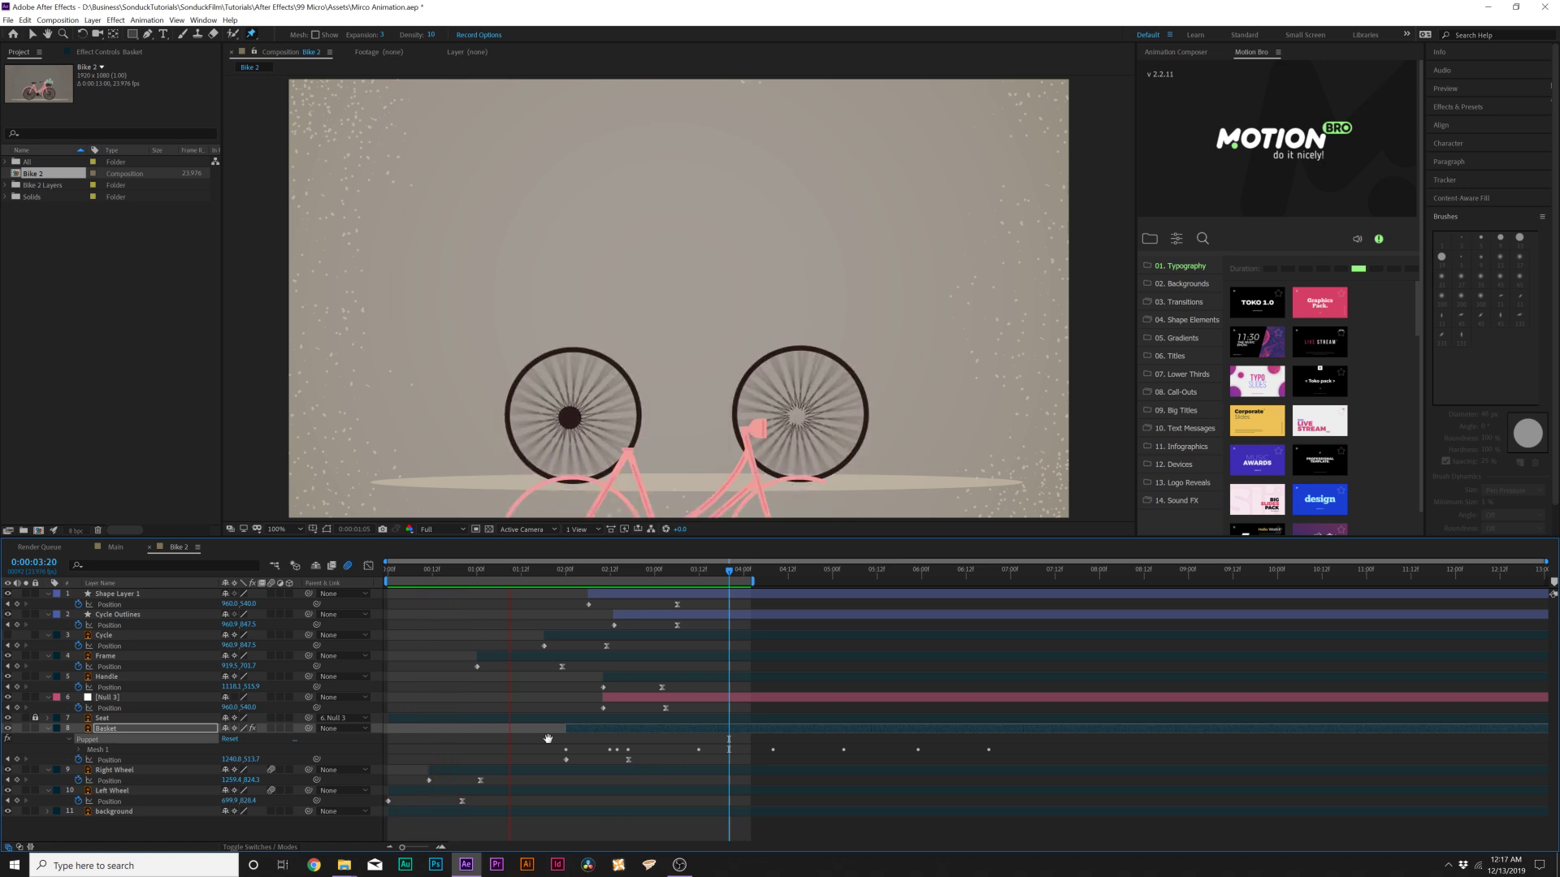
key(space)
click(462, 623)
key(u)
drag(520, 572, 606, 591)
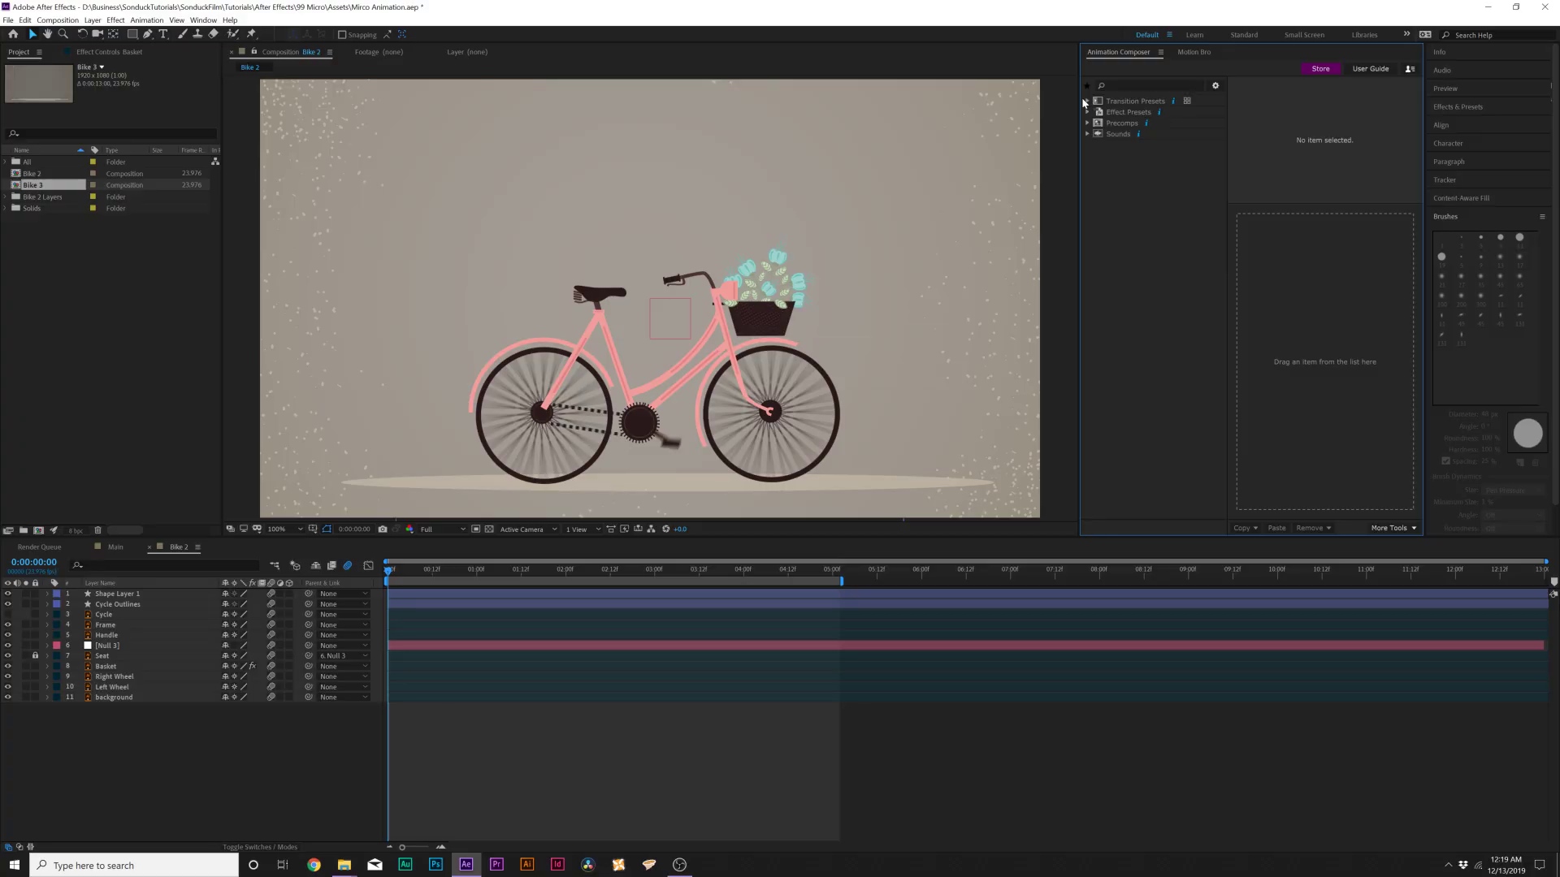
Expand Transition Presets in Animation Composer and open 2D Layer Transformations
click(1088, 102)
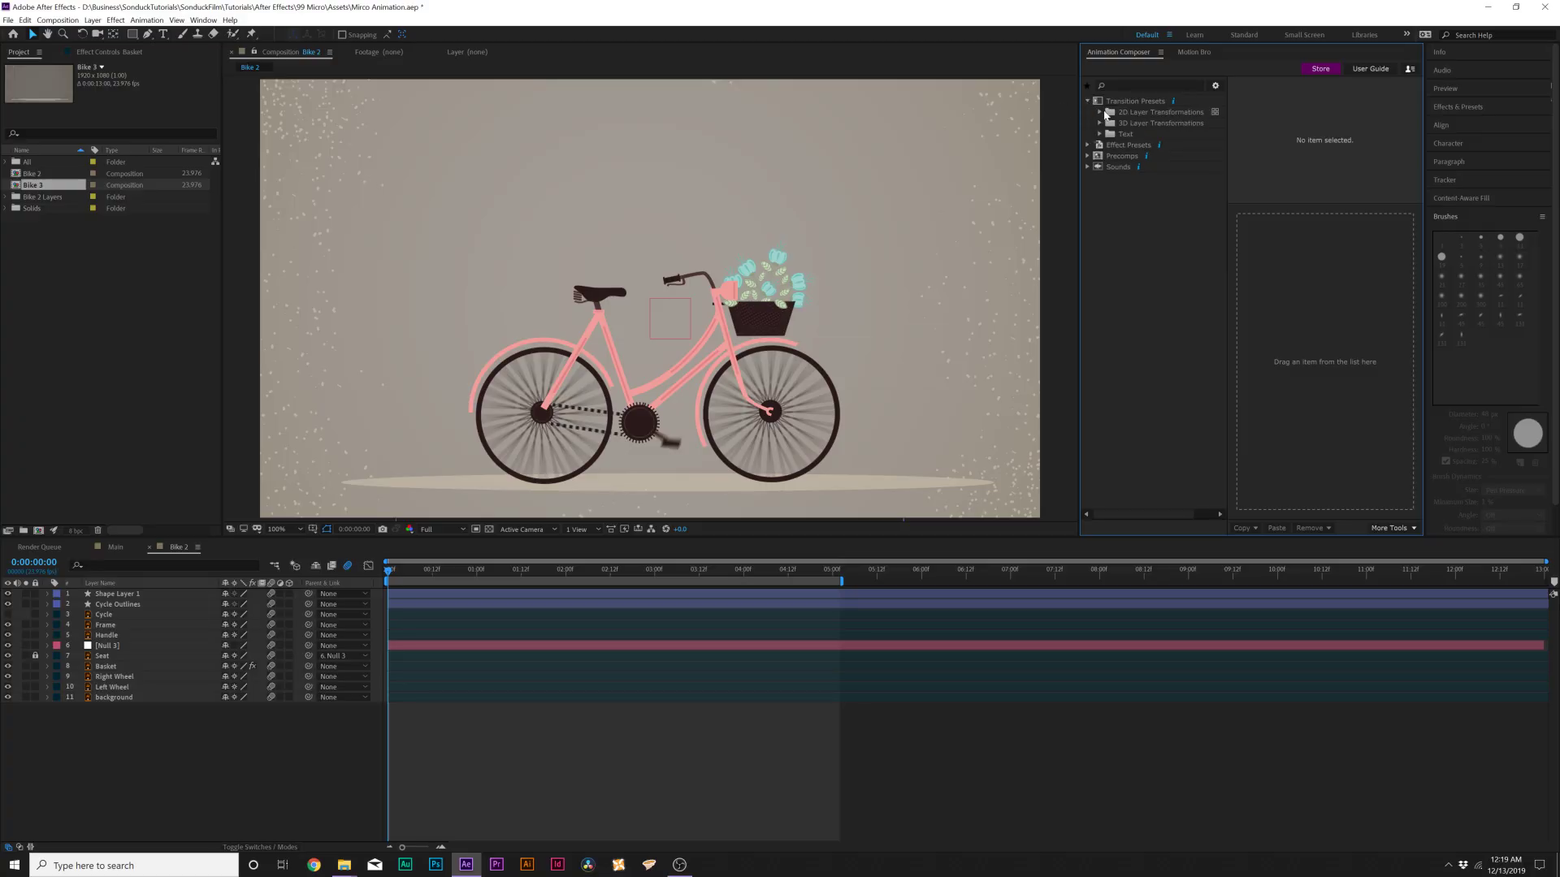
click(1103, 114)
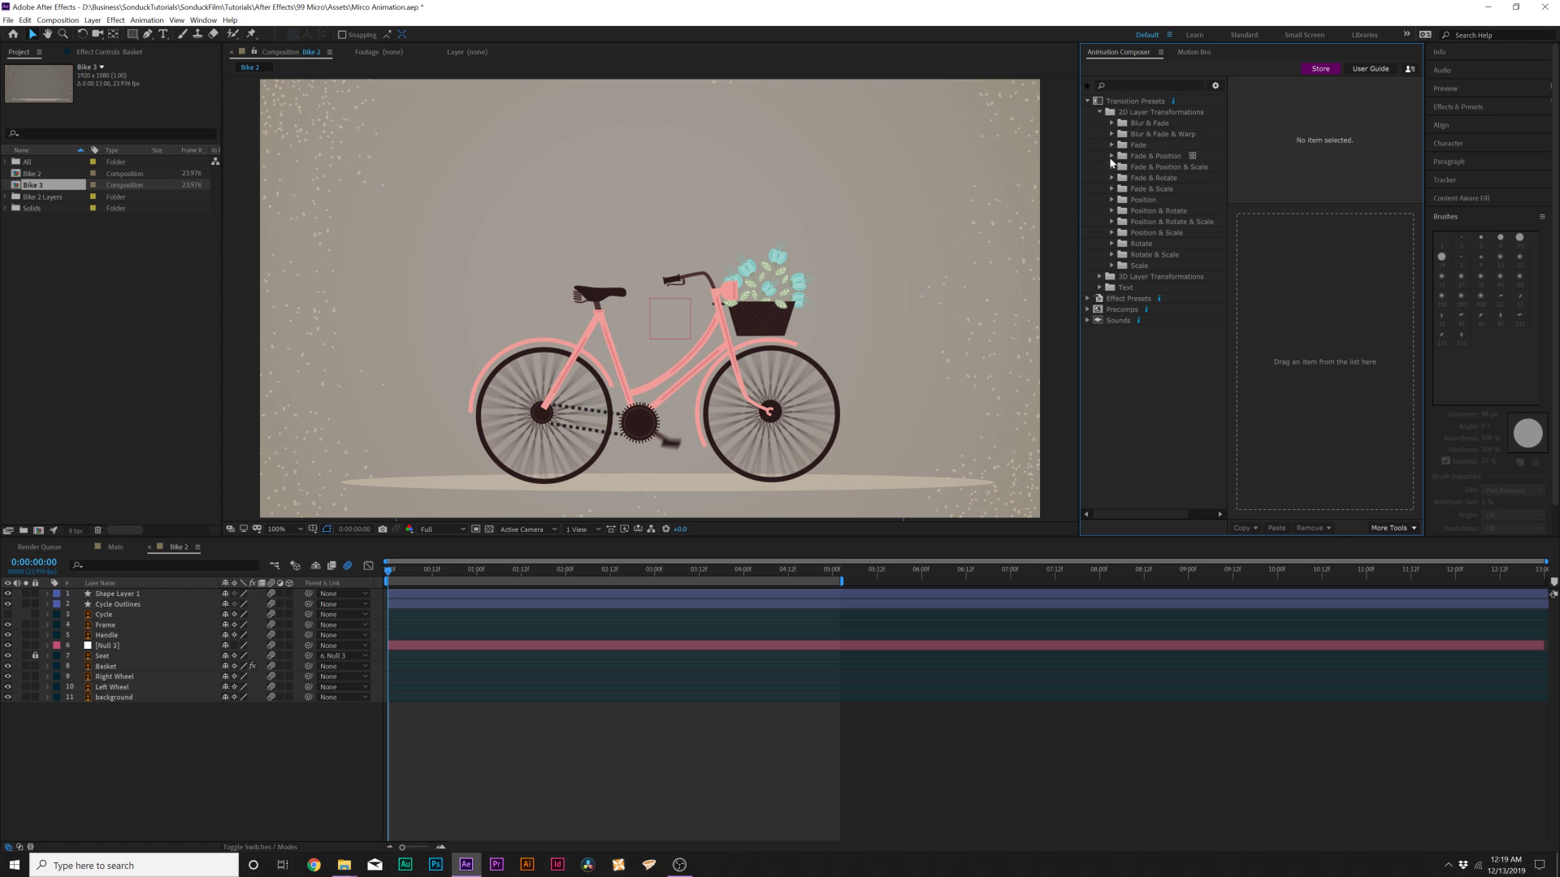
Browse the Position presets, then choose Overshoot Position & Rotate 1 under Position & Rotate, Bottom variant
click(1111, 200)
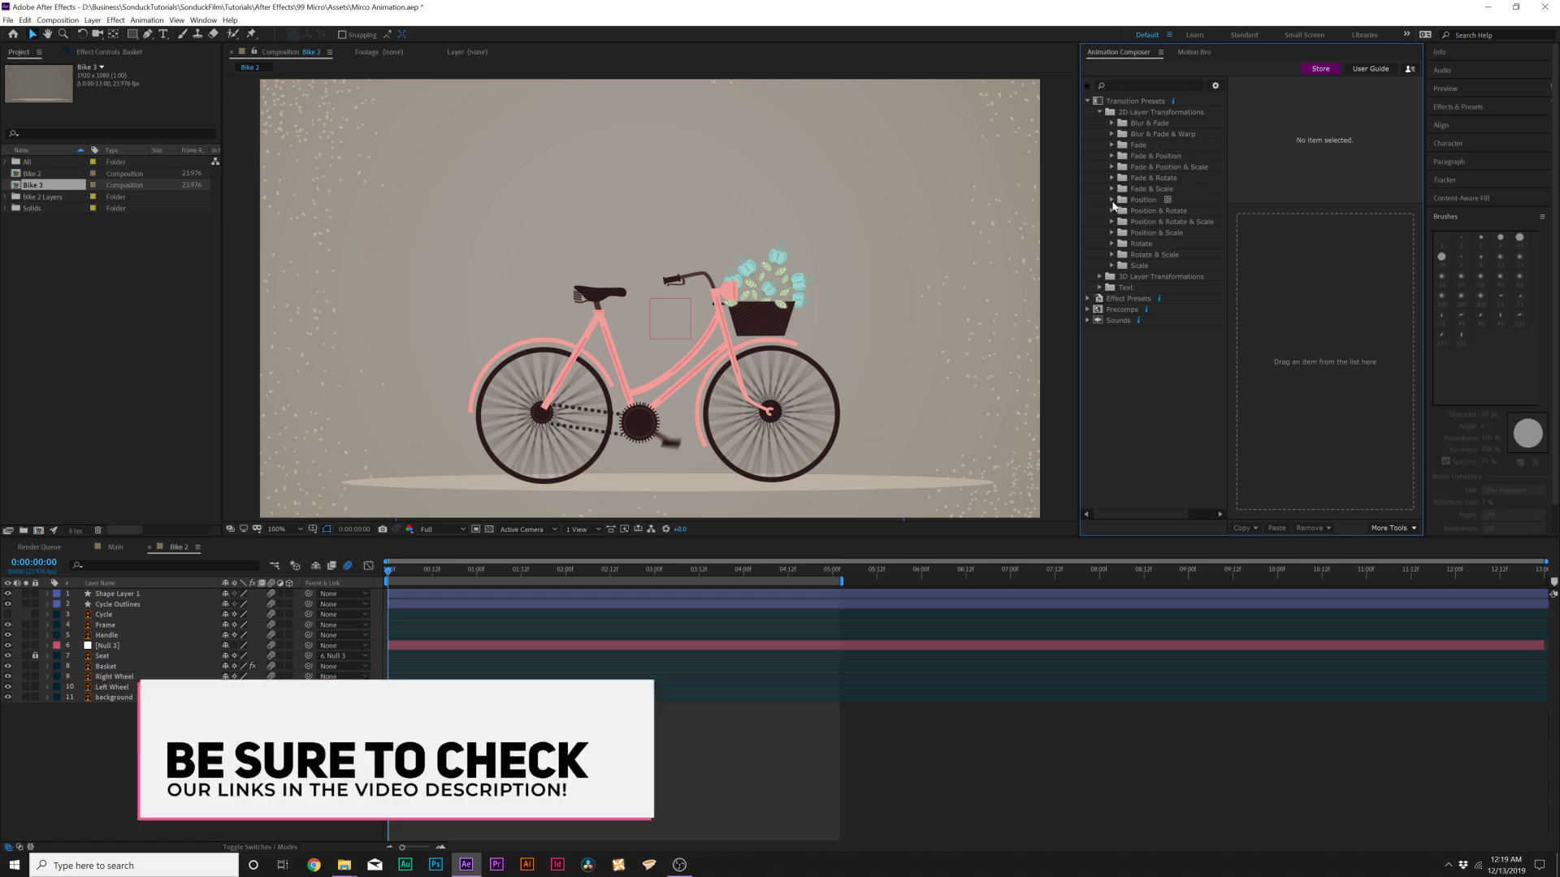
click(1158, 222)
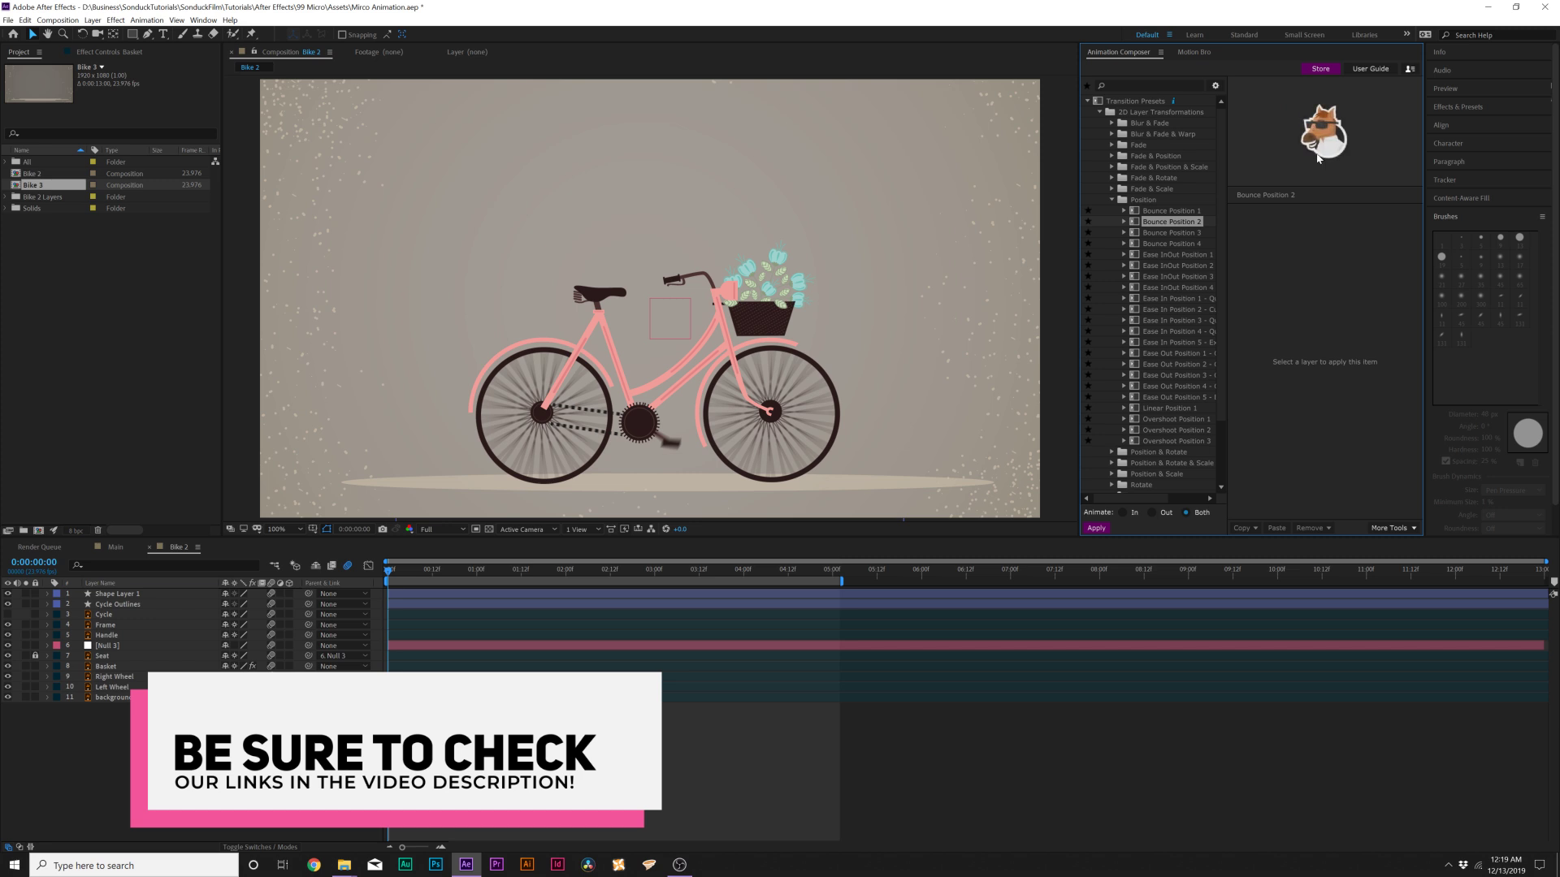
click(1188, 321)
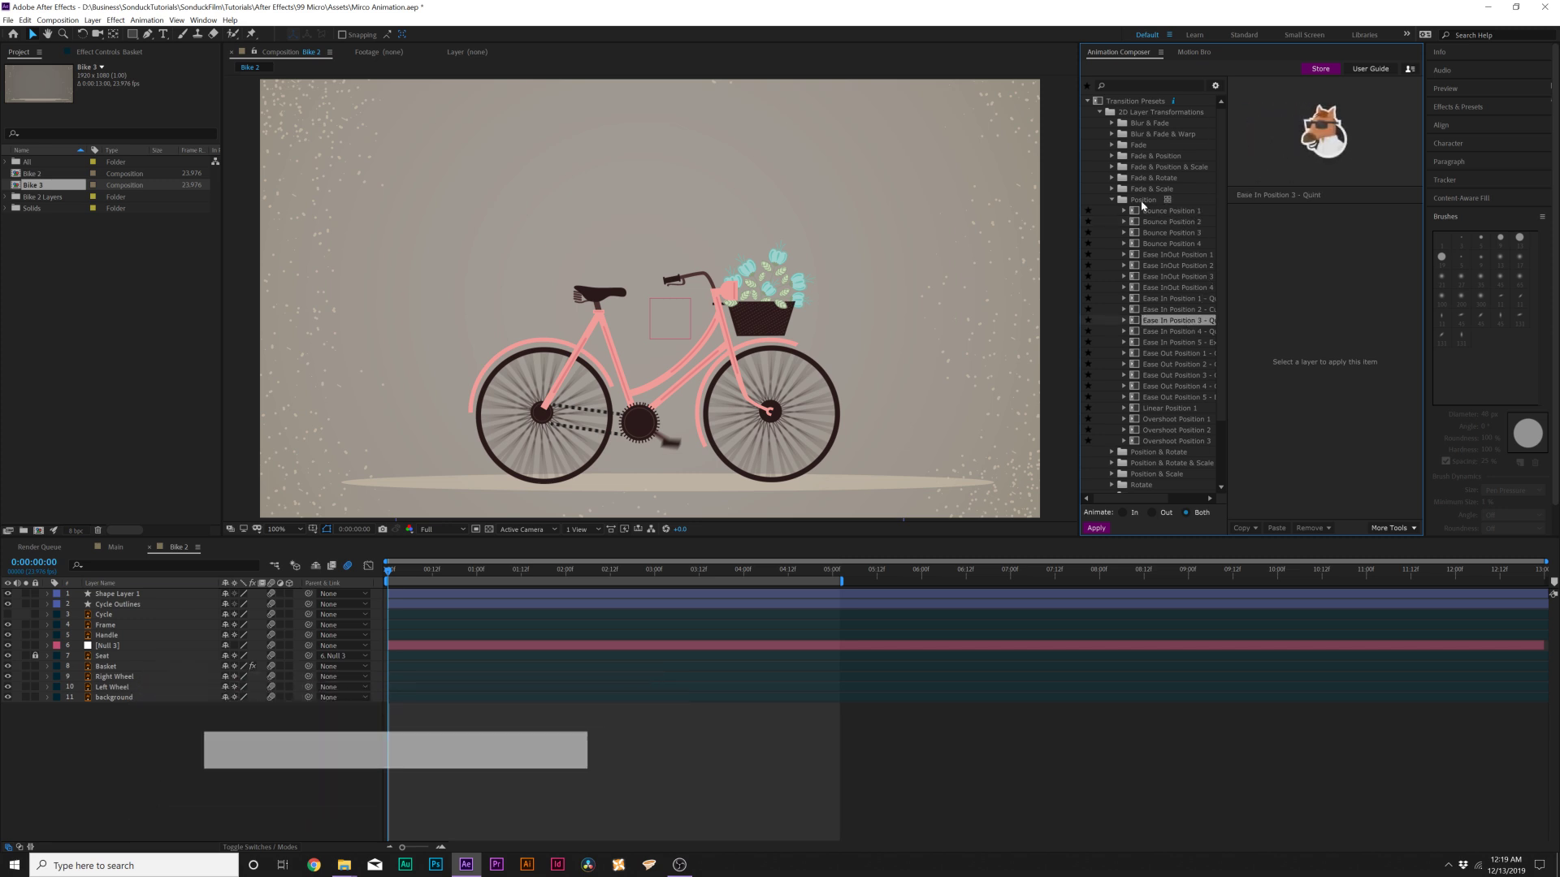
click(1111, 200)
click(1111, 211)
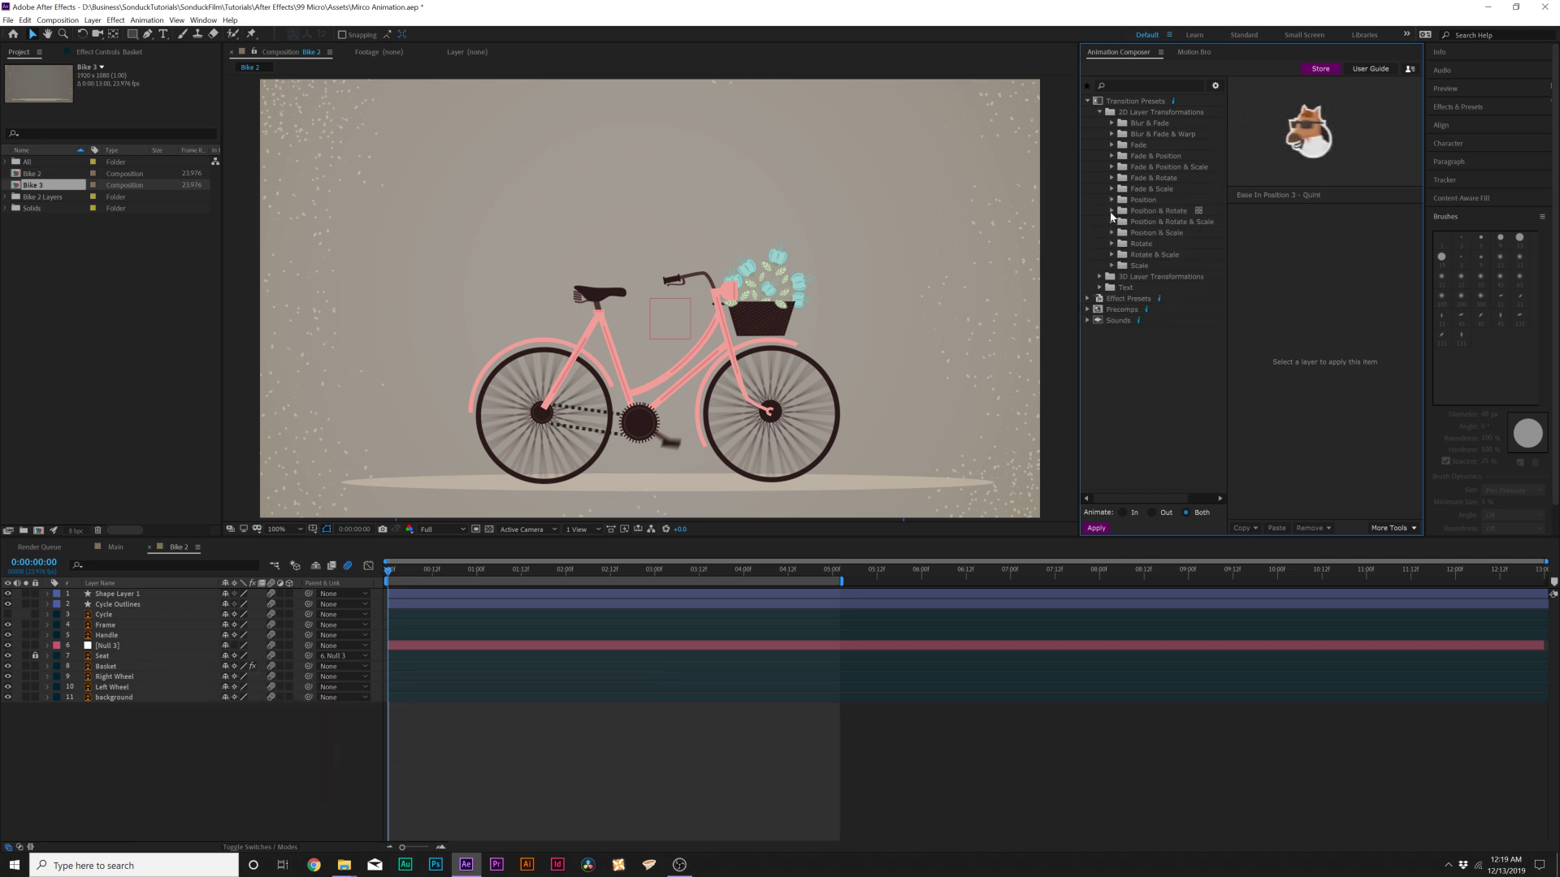
click(1160, 299)
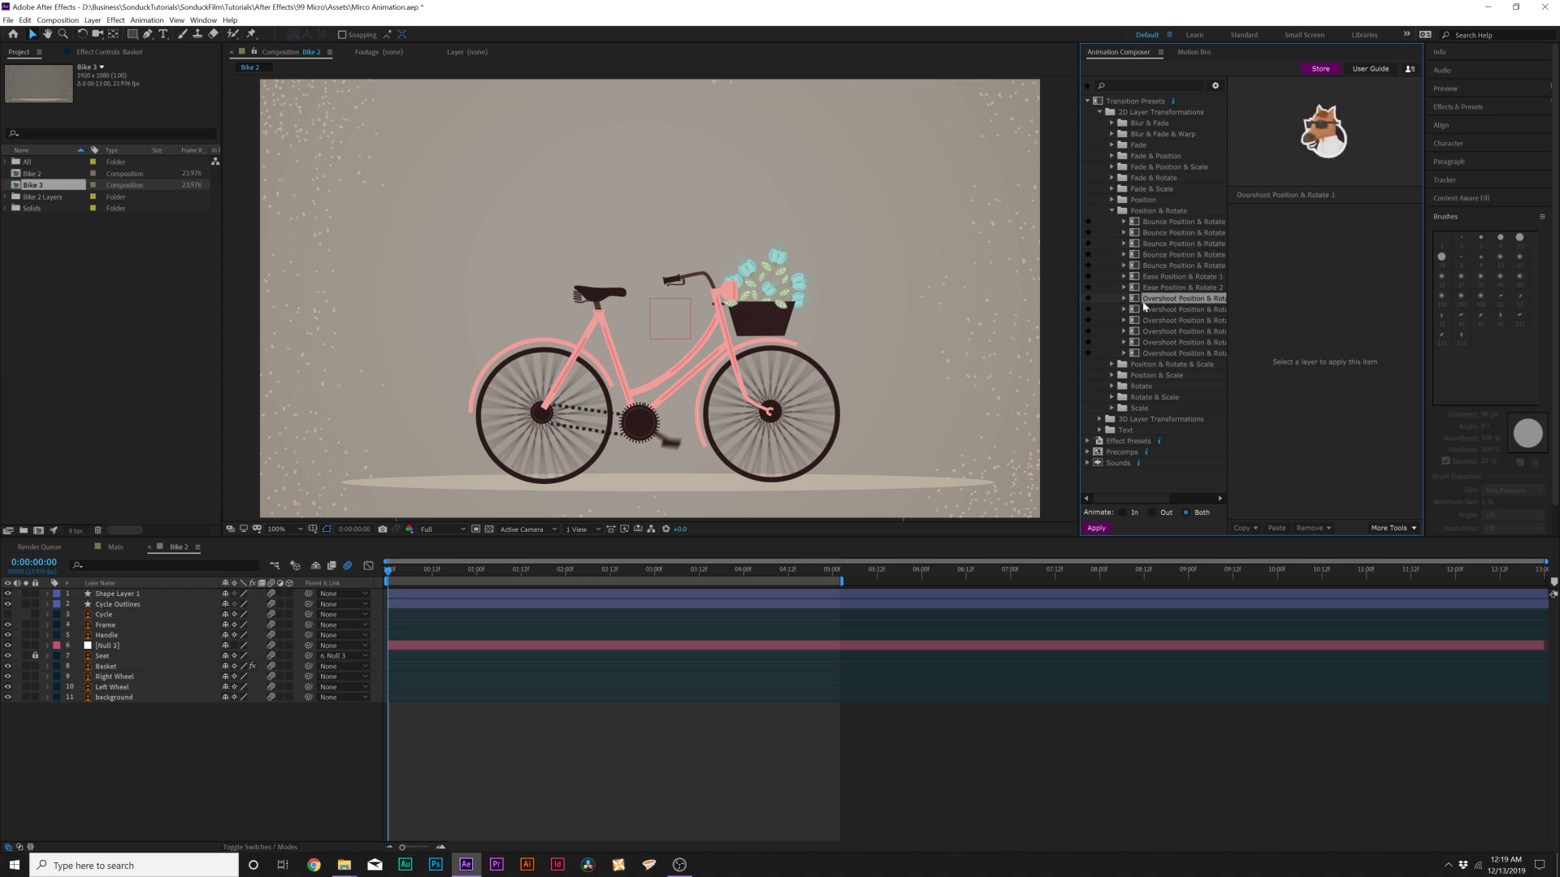
click(1124, 298)
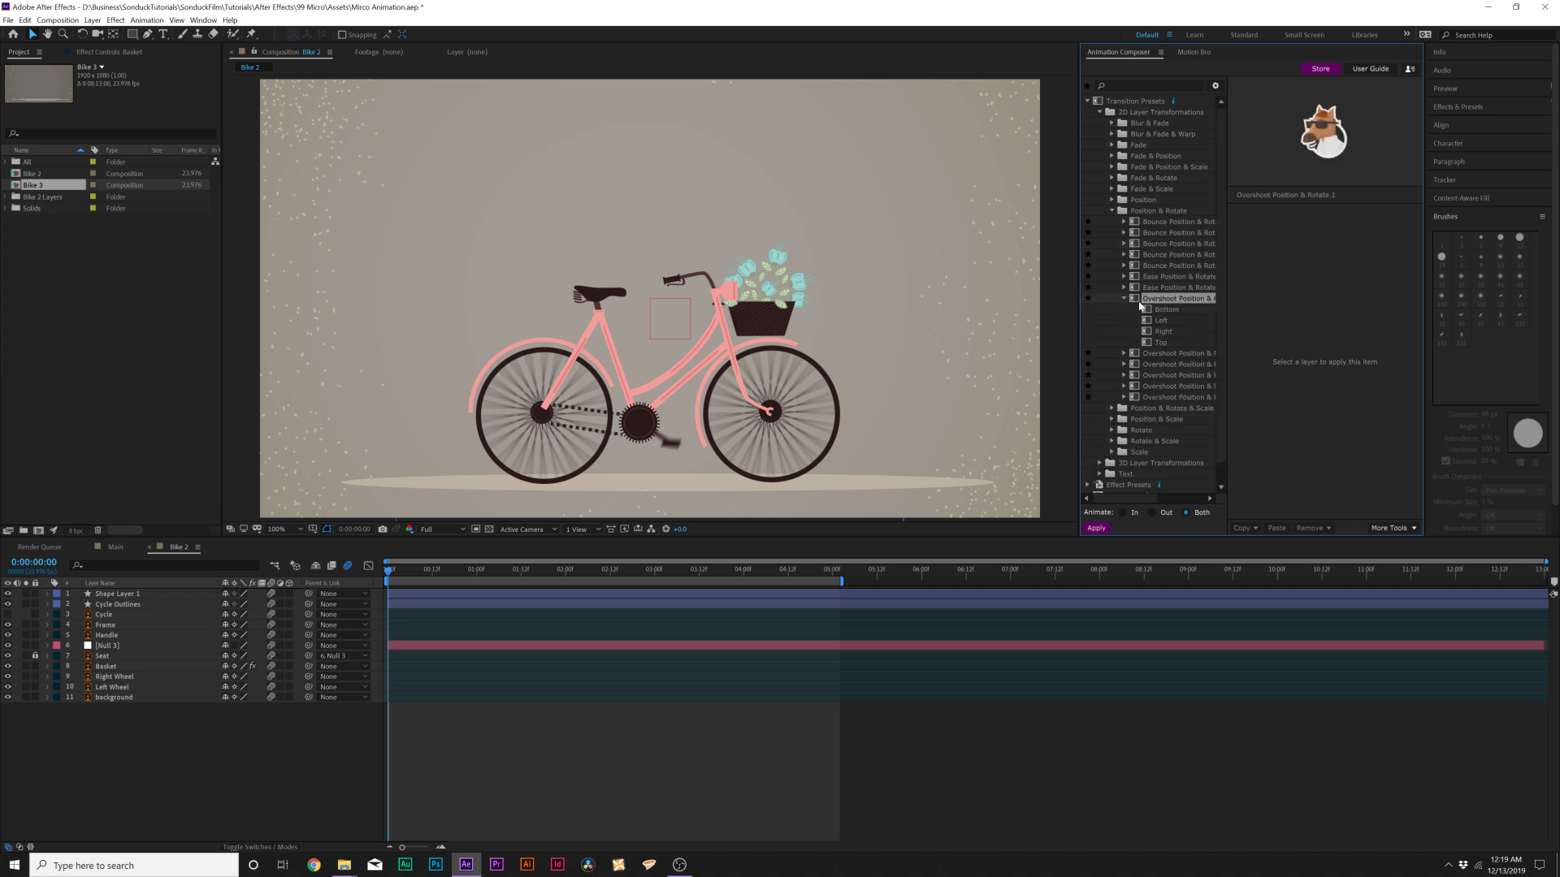
click(1160, 342)
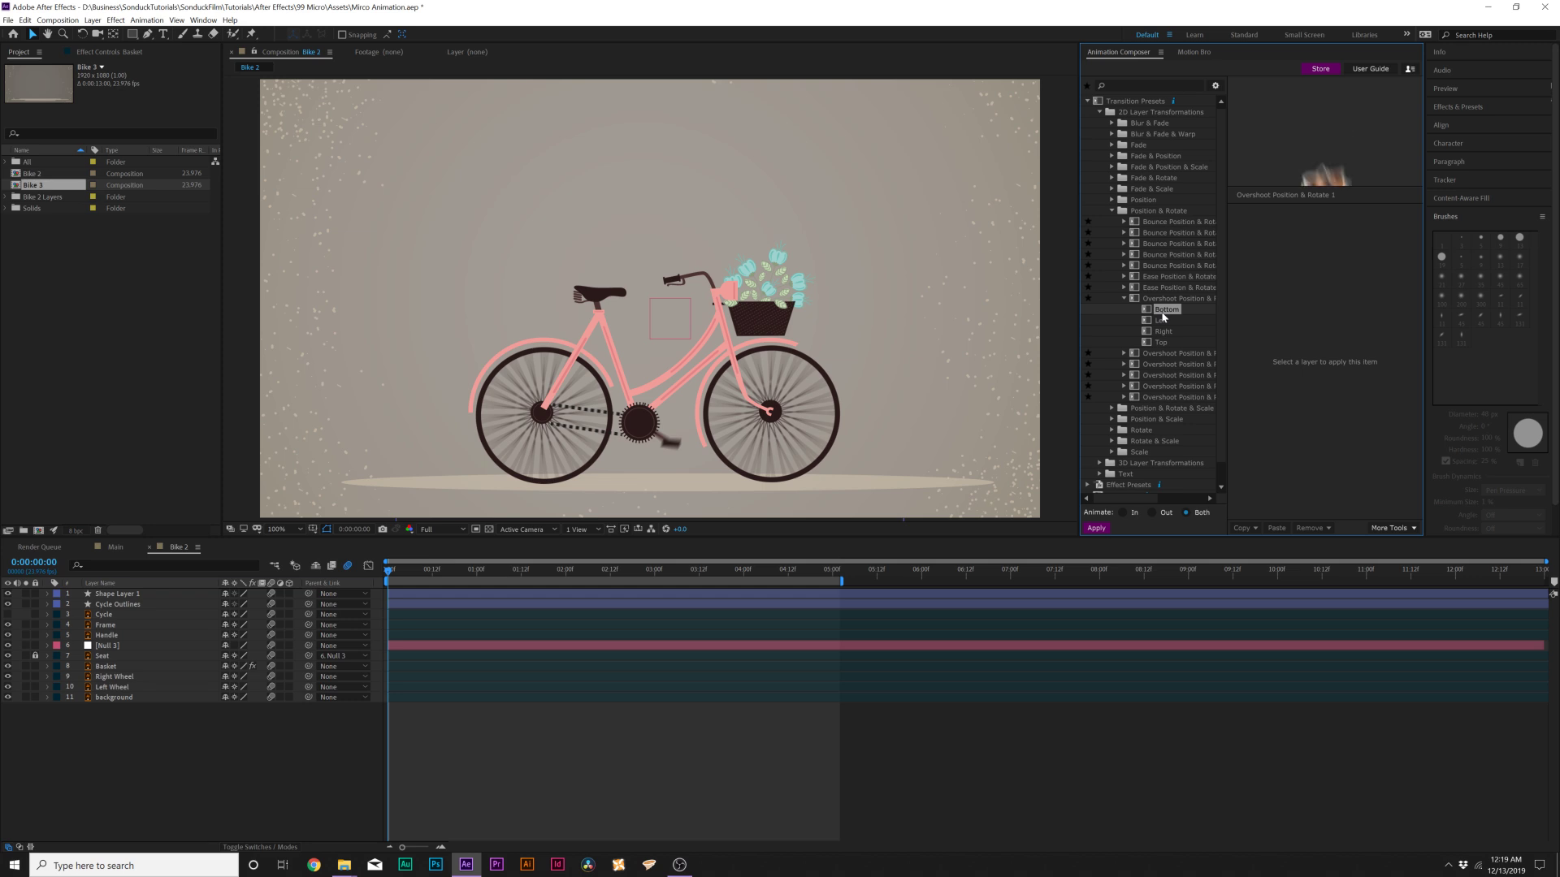
drag(1165, 309, 431, 552)
Apply the Bottom overshoot as an in-transition to every bike layer except the locked Seat
drag(133, 732, 142, 588)
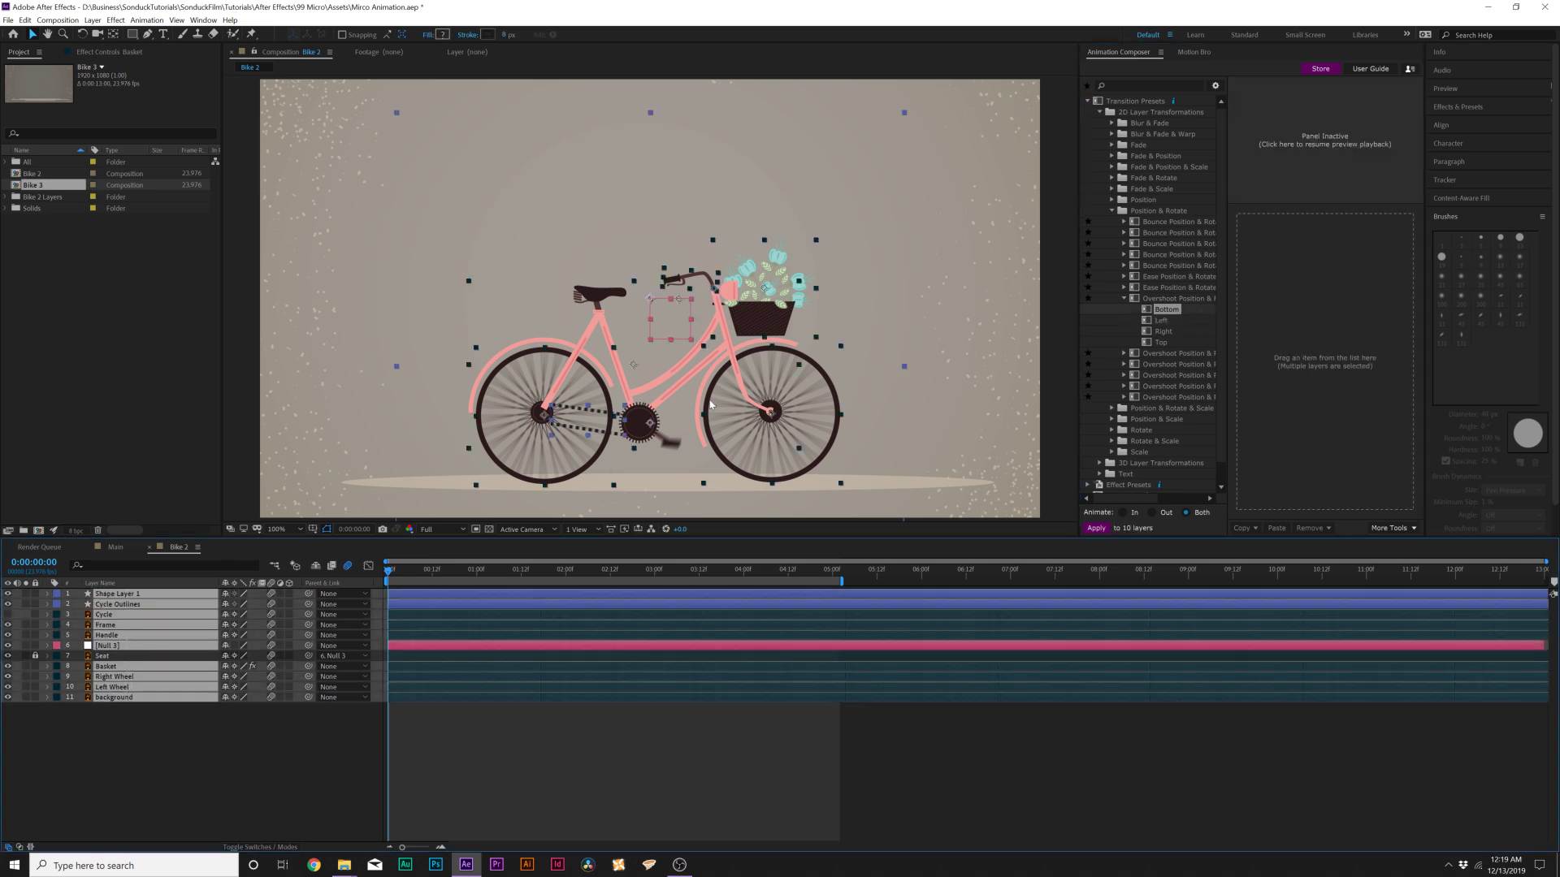
drag(1184, 314, 1288, 341)
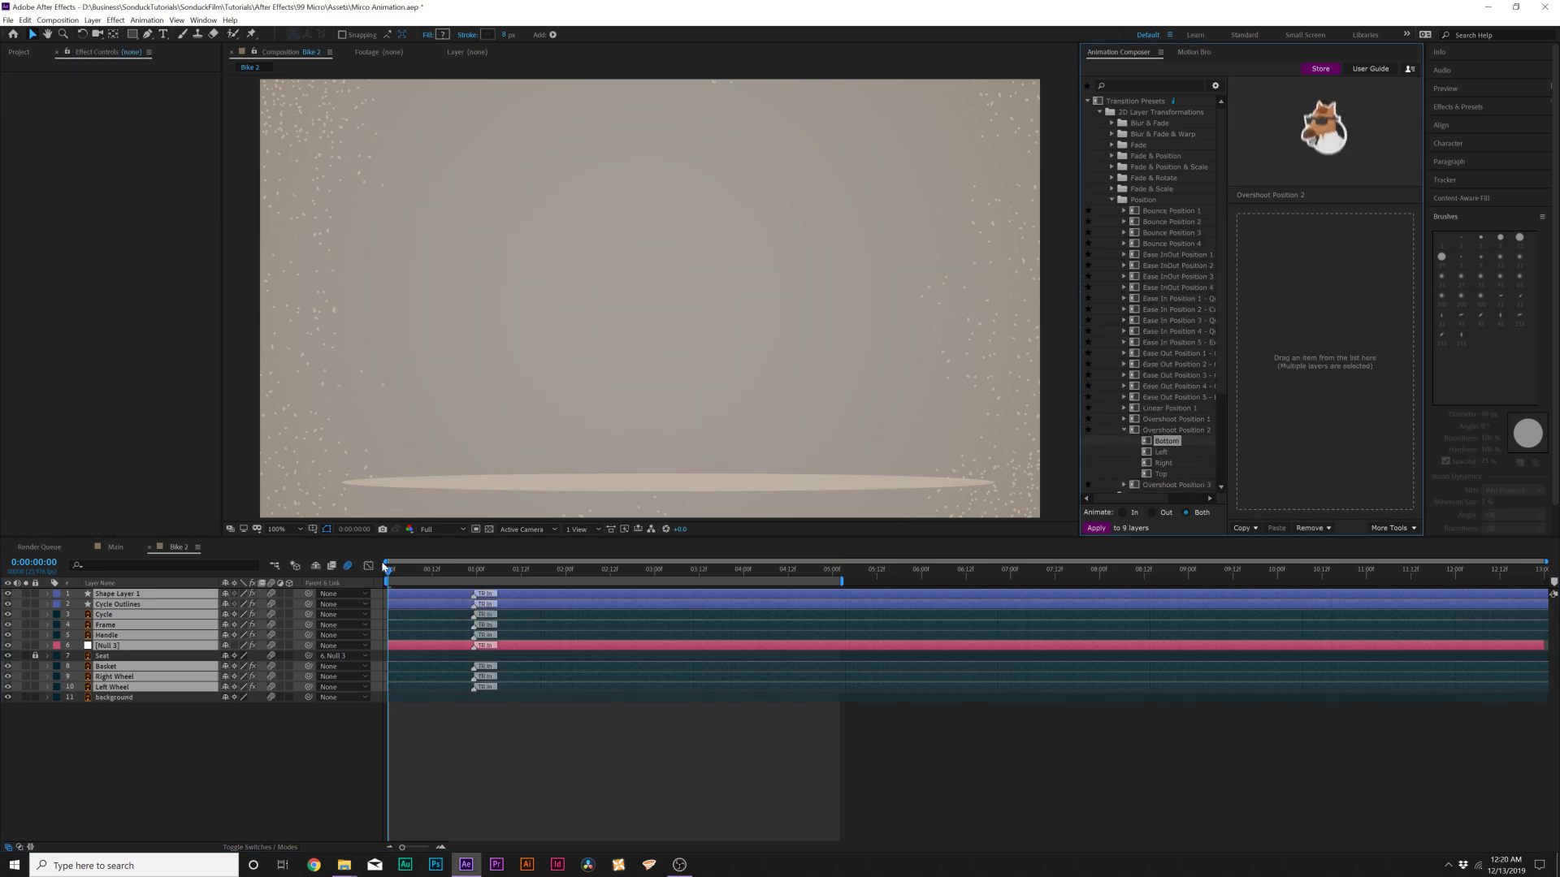
key(space)
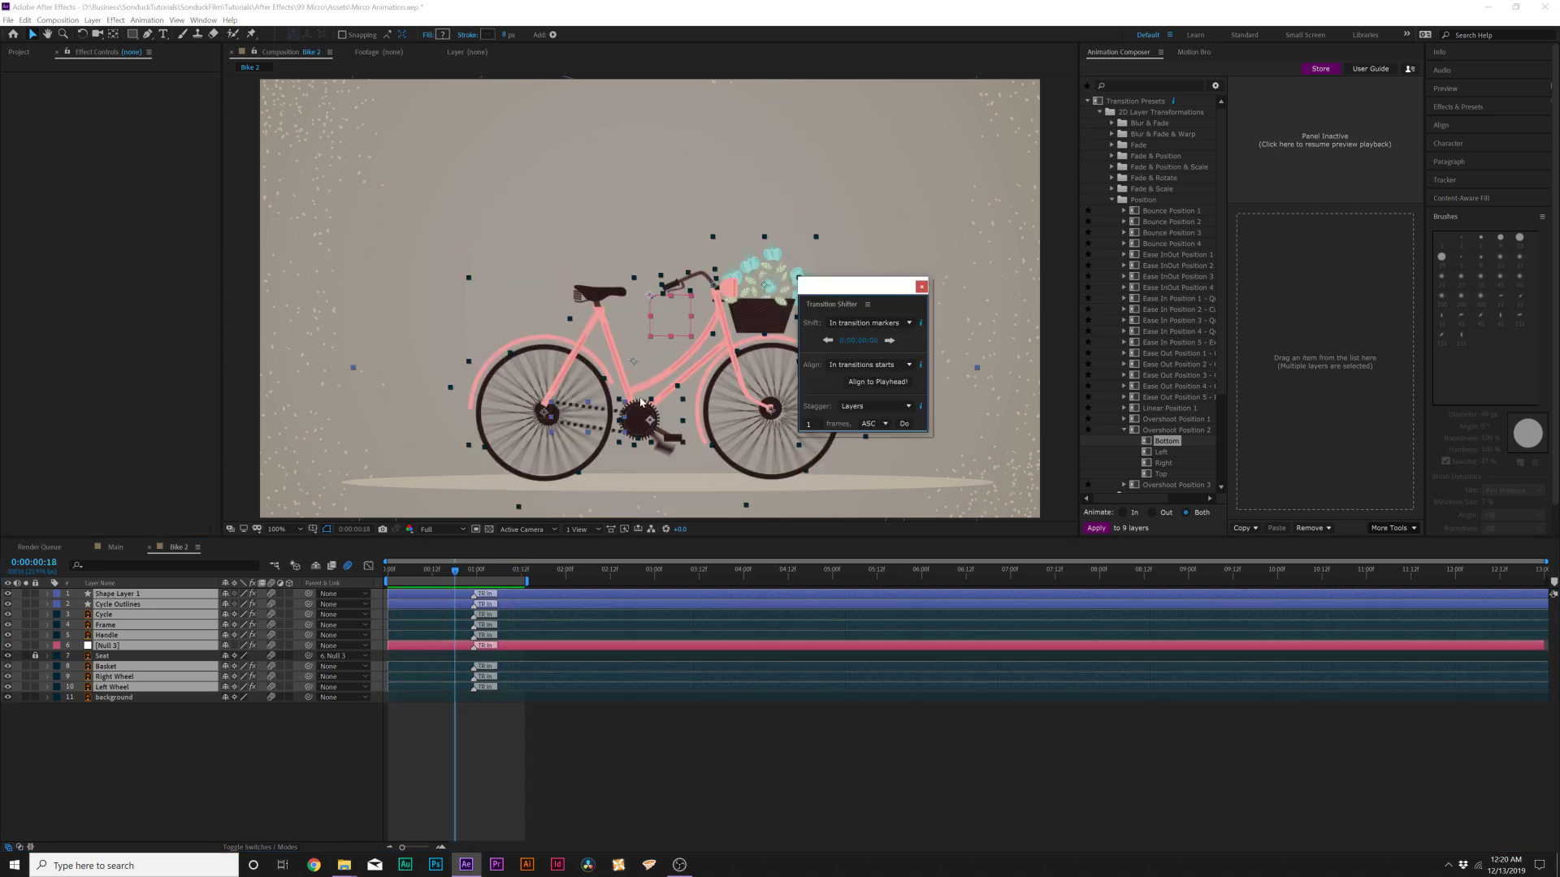
Stagger the in-transitions by layers in Transition Shifter and preview the bike assembling
drag(876, 285, 960, 284)
mouse_move(957, 343)
mouse_down()
mouse_move(987, 338)
mouse_move(939, 345)
mouse_up()
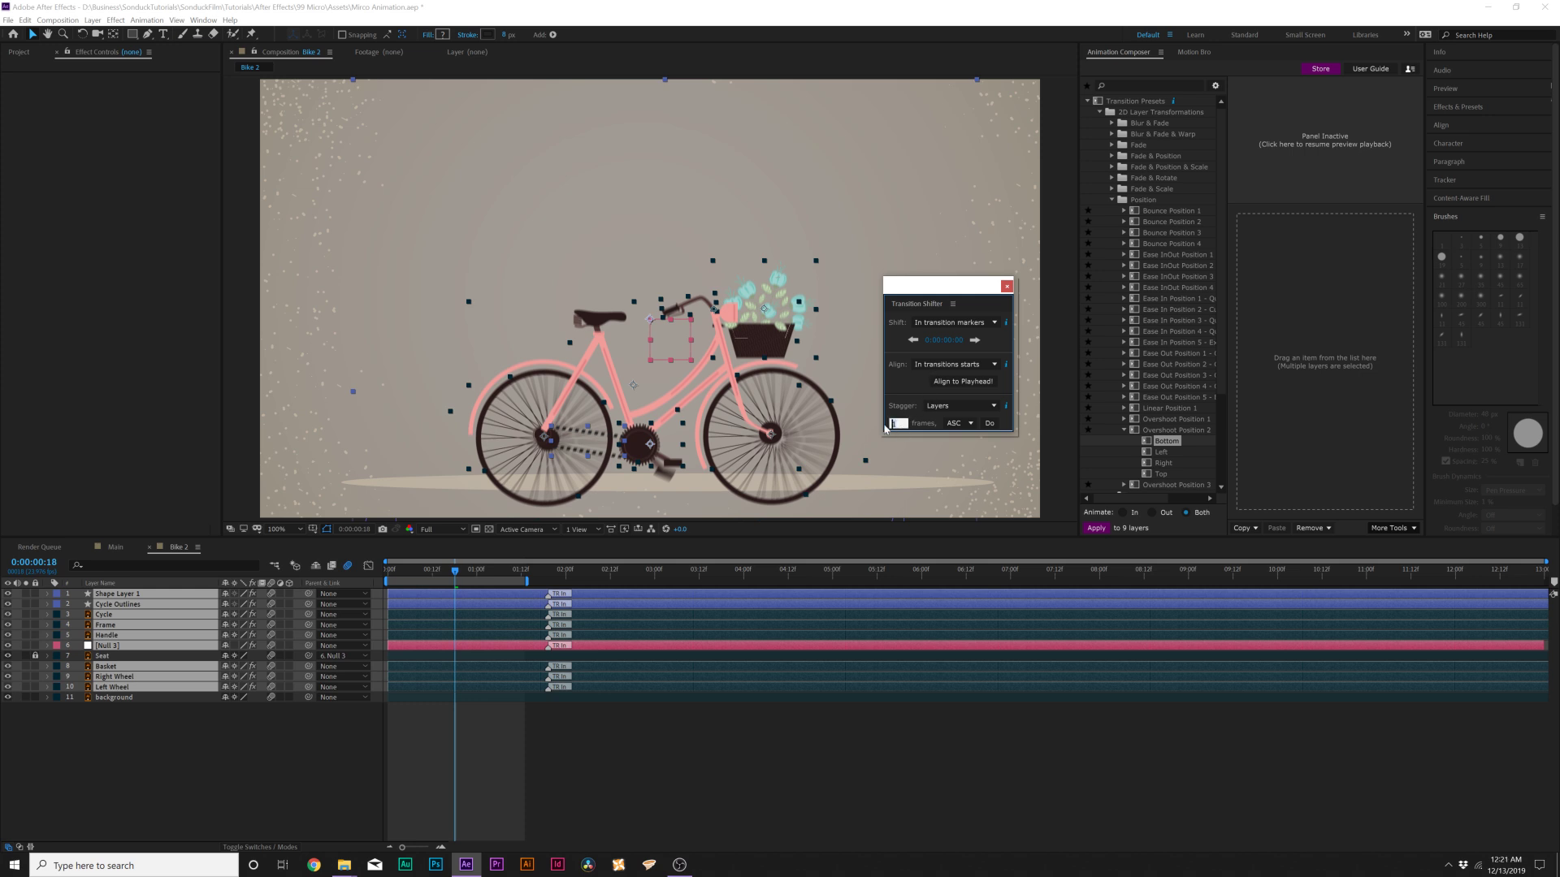
click(964, 408)
click(920, 414)
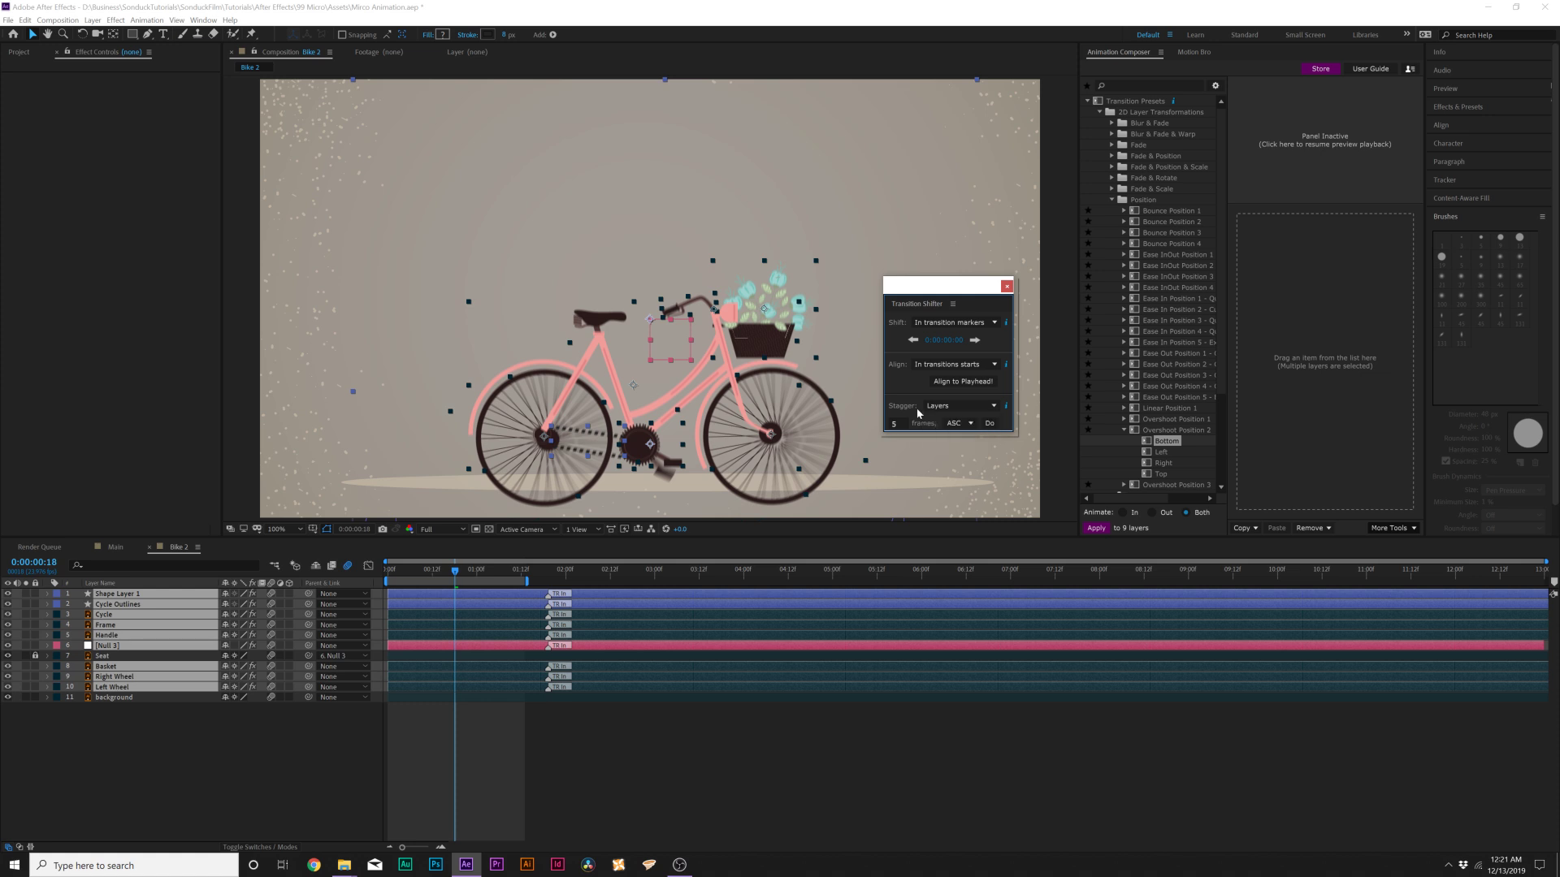
click(989, 424)
click(240, 747)
key(space)
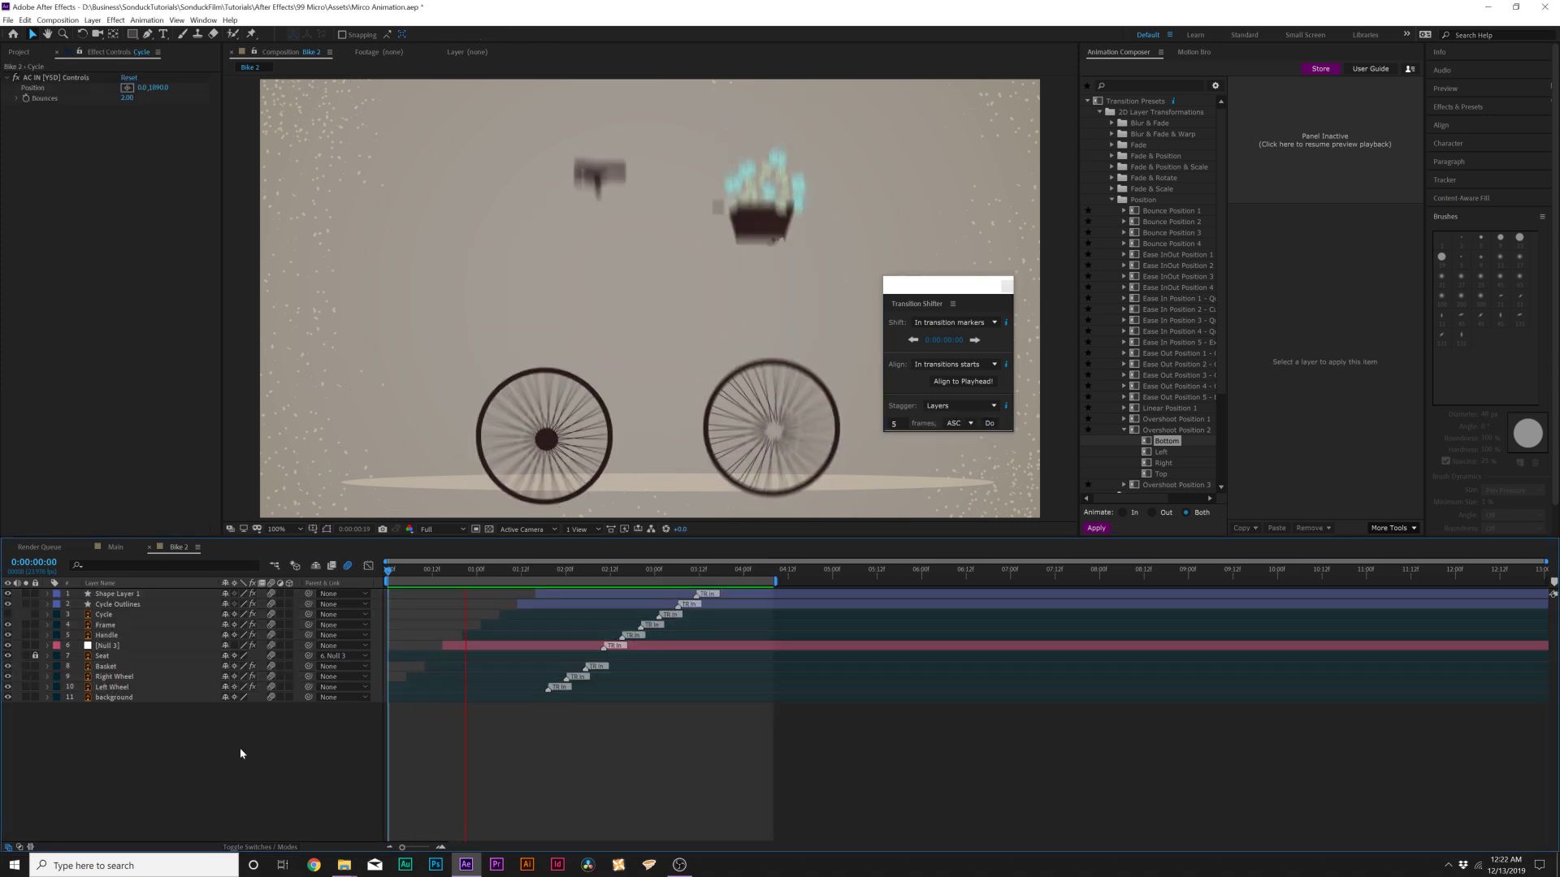